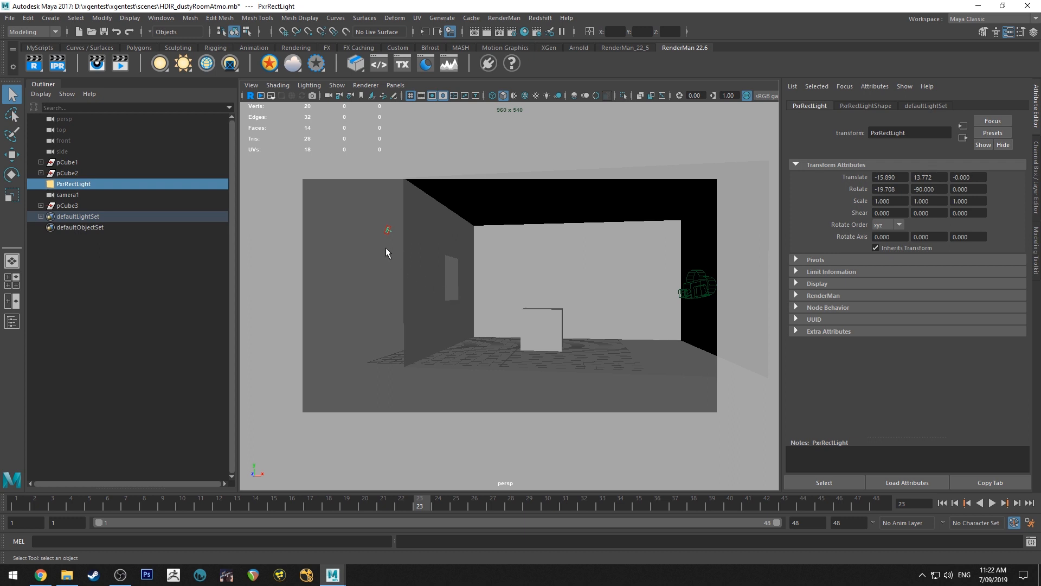
# Examine the room shell, its window opening, the cube inside and the light outside from several angles
pyautogui.keyDown('alt'); pyautogui.moveTo(572, 264); pyautogui.dragTo(569, 261, button='middle'); pyautogui.keyUp('alt')
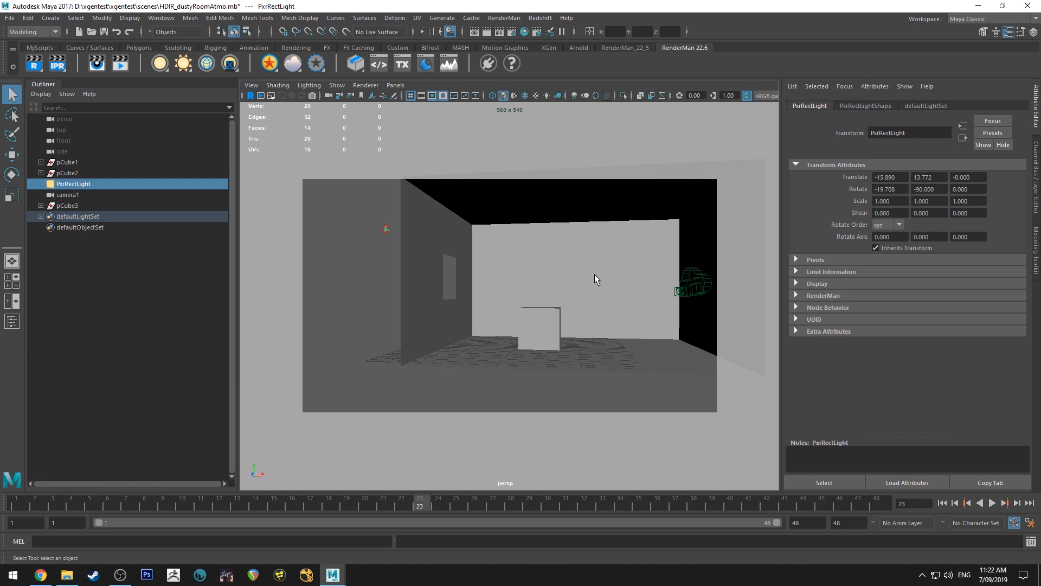
pyautogui.click(457, 261)
pyautogui.keyDown('alt'); pyautogui.moveTo(511, 242); pyautogui.dragTo(484, 244); pyautogui.keyUp('alt')
pyautogui.scroll(6, 521, 282)
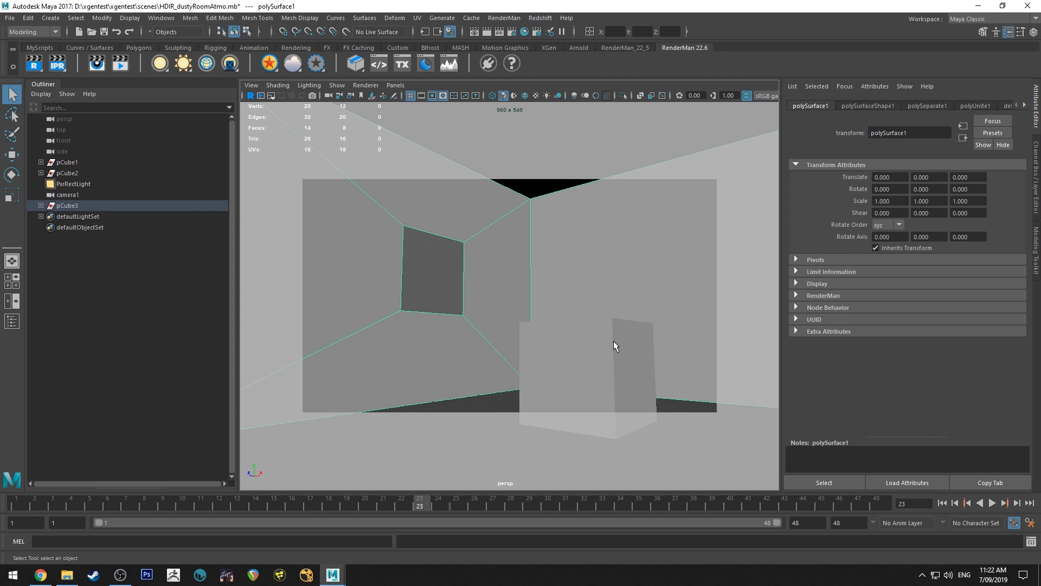
pyautogui.keyDown('alt'); pyautogui.moveTo(520, 337); pyautogui.dragTo(486, 288, button='right'); pyautogui.keyUp('alt')
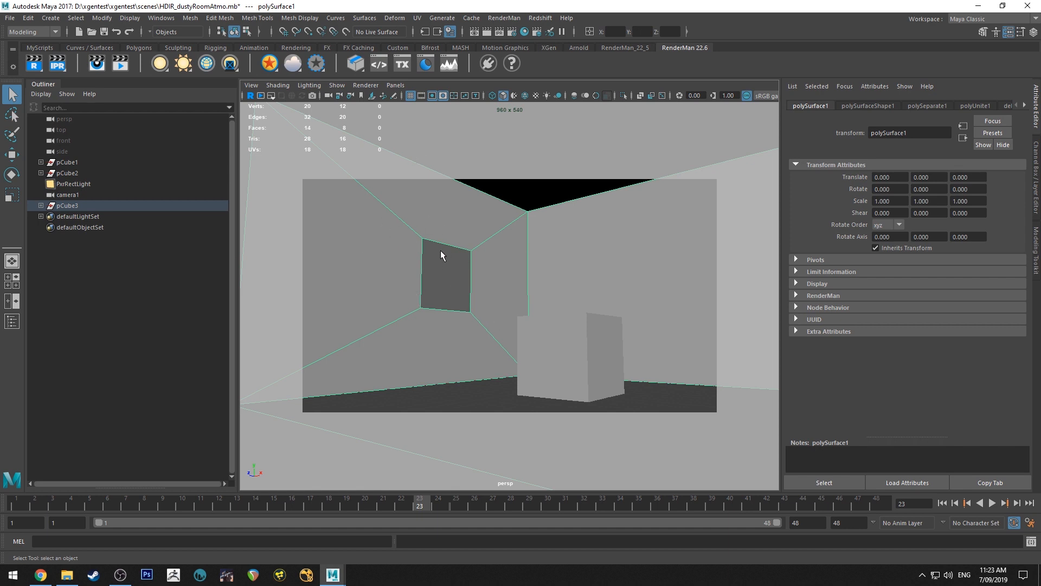
pyautogui.keyDown('alt'); pyautogui.moveTo(447, 253); pyautogui.dragTo(432, 216); pyautogui.keyUp('alt')
pyautogui.scroll(5, 431, 216)
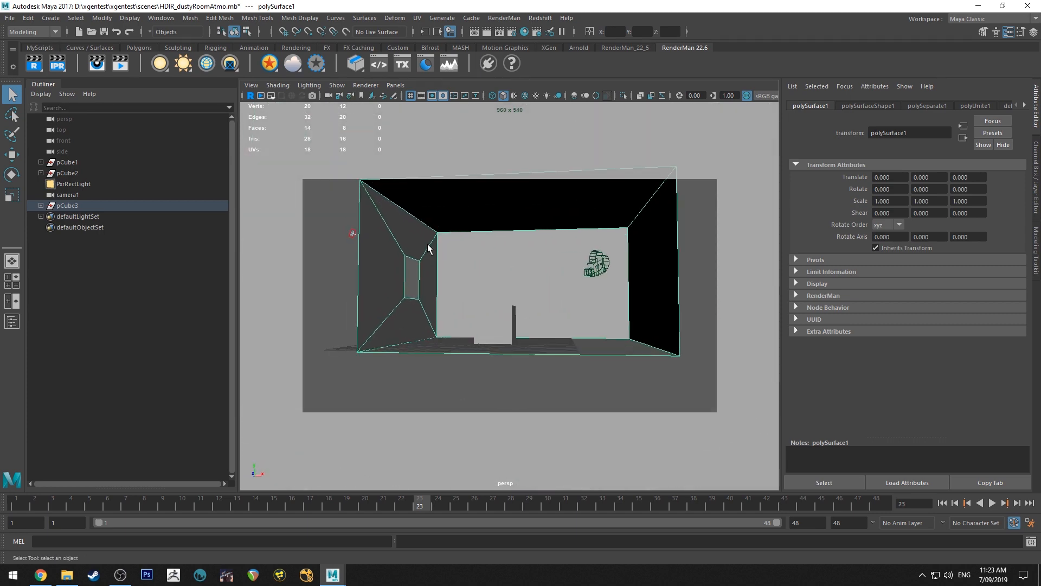
pyautogui.keyDown('alt'); pyautogui.moveTo(445, 248); pyautogui.dragTo(436, 288); pyautogui.keyUp('alt')
pyautogui.scroll(5, 410, 272)
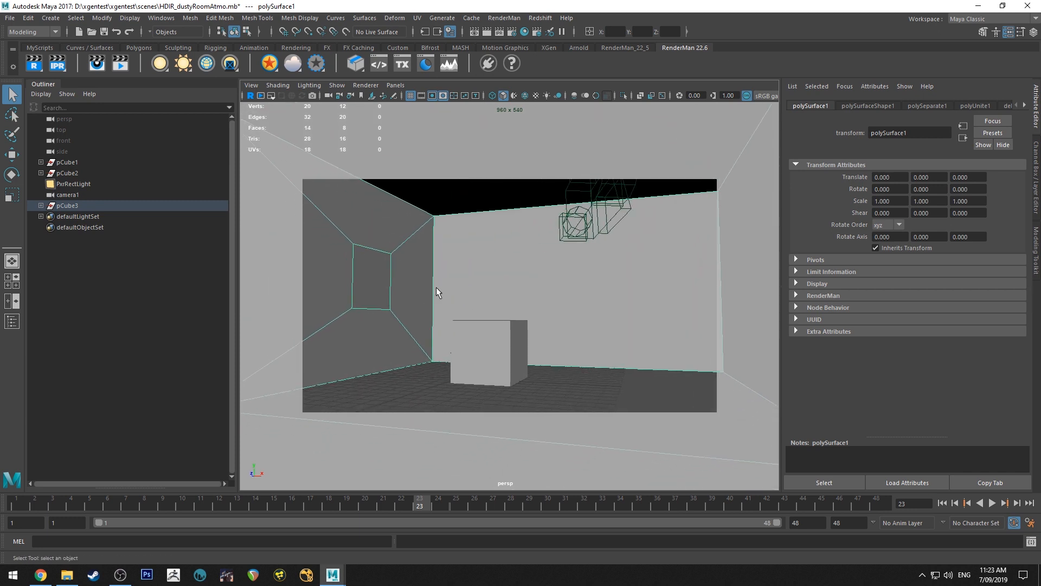
pyautogui.click(367, 254)
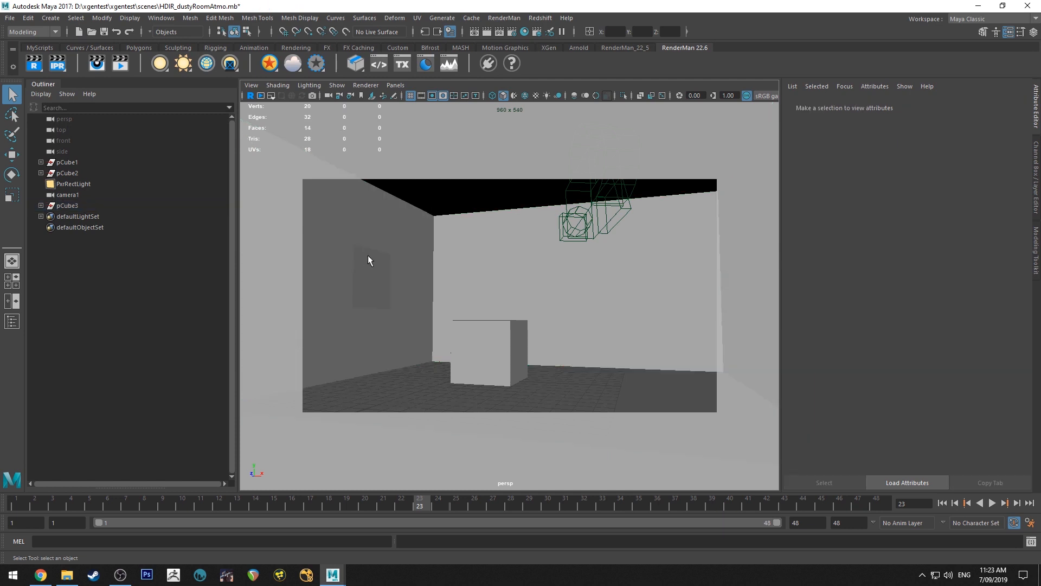
pyautogui.click(367, 278)
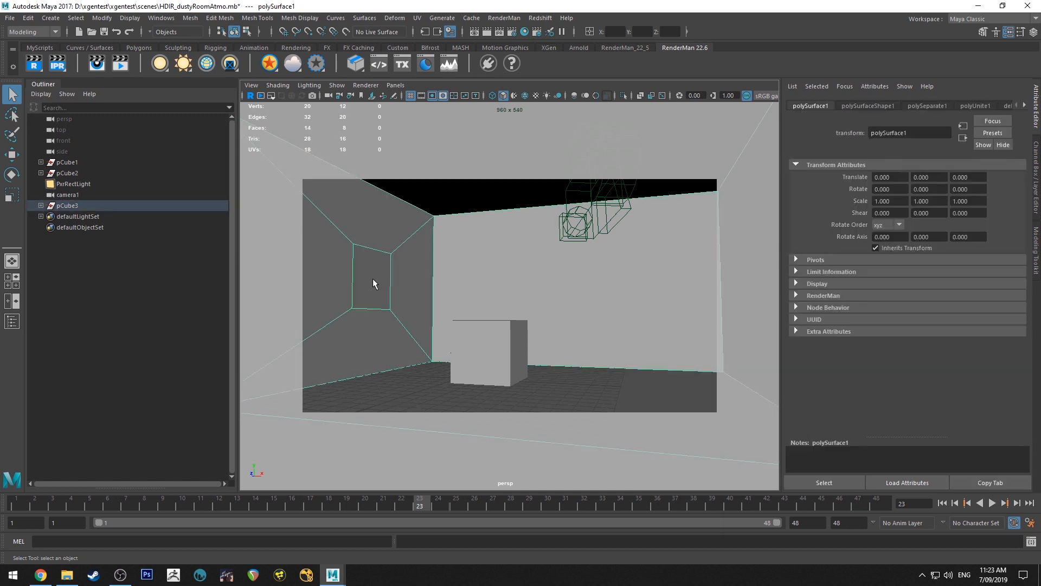
# Create a polygon plane scaled to about 61.3, rotated -90° in Z and placed over the window wall at about X -11.45
pyautogui.click(99, 47)
pyautogui.click(139, 47)
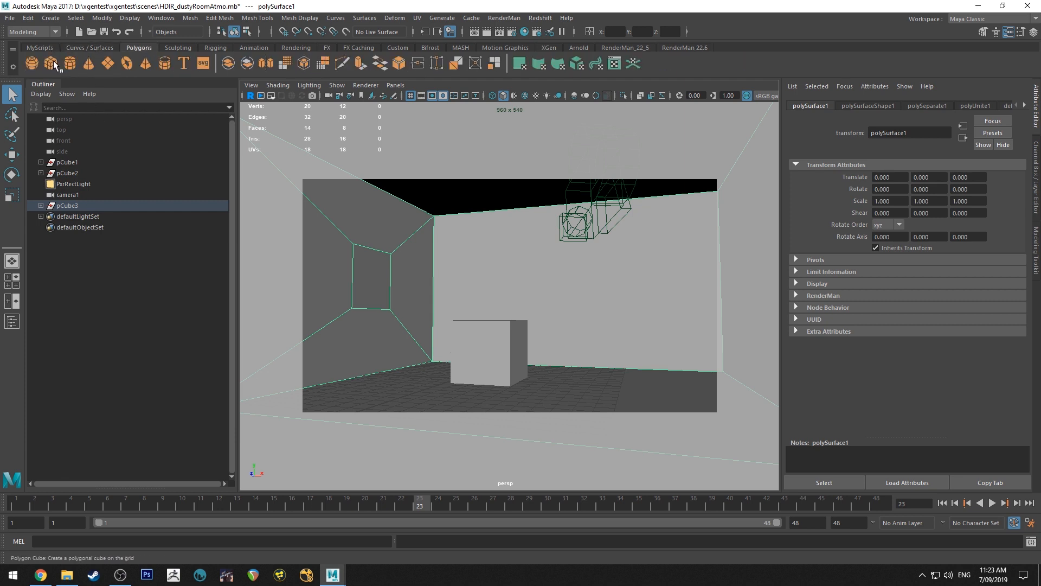
pyautogui.click(106, 63)
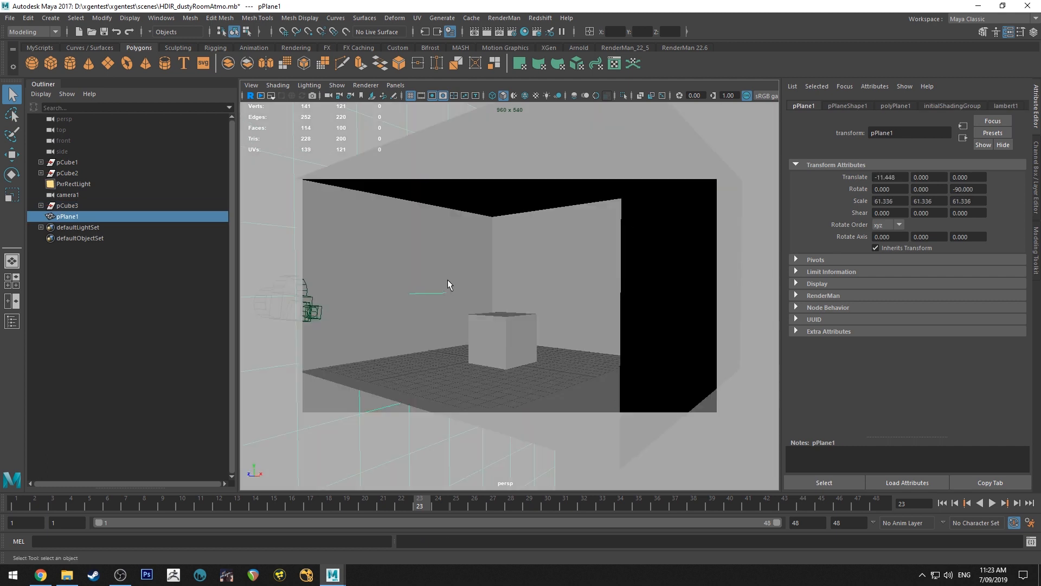
pyautogui.keyDown('alt'); pyautogui.moveTo(447, 280); pyautogui.dragTo(465, 322, button='right'); pyautogui.keyUp('alt')
pyautogui.keyDown('alt'); pyautogui.moveTo(464, 322); pyautogui.dragTo(428, 277); pyautogui.keyUp('alt')
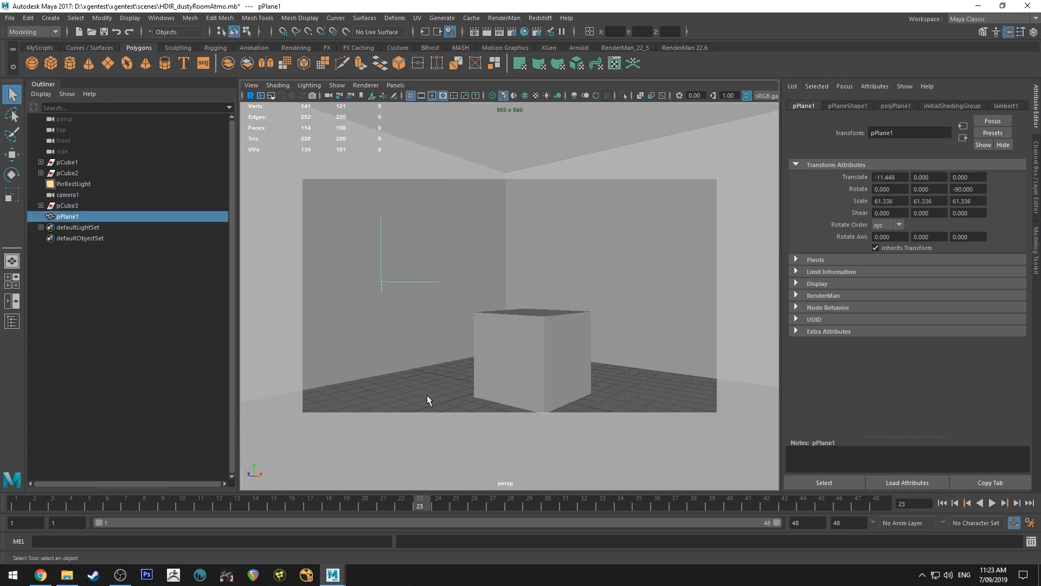
pyautogui.keyDown('alt'); pyautogui.moveTo(448, 259); pyautogui.dragTo(400, 191, button='right'); pyautogui.keyUp('alt')
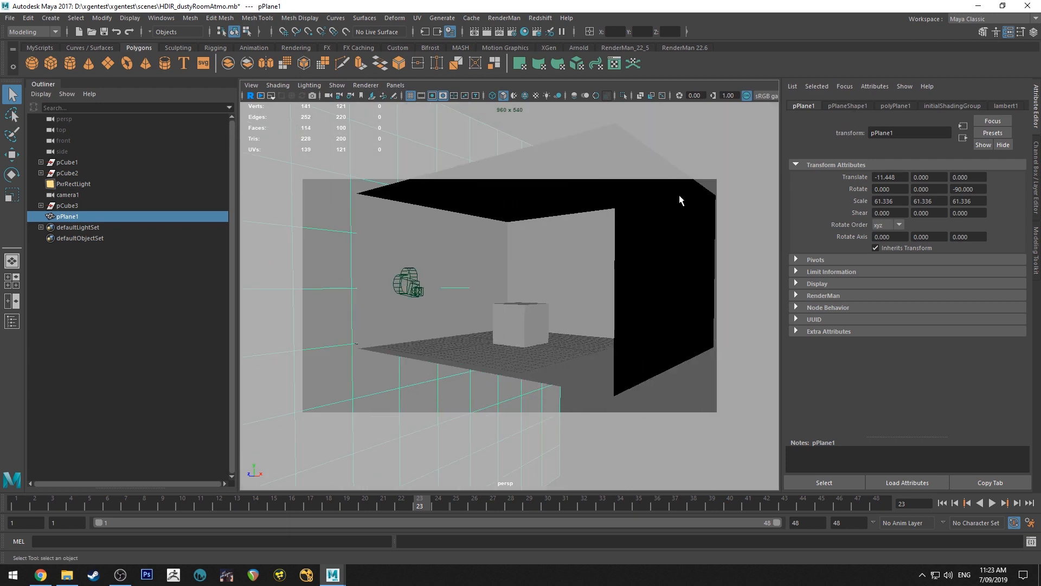
# Turn off shadow casting and receiving, motion blur, primary visibility, smooth shading, reflection and refraction visibility and double-sidedness in the plane's render stats
pyautogui.click(856, 104)
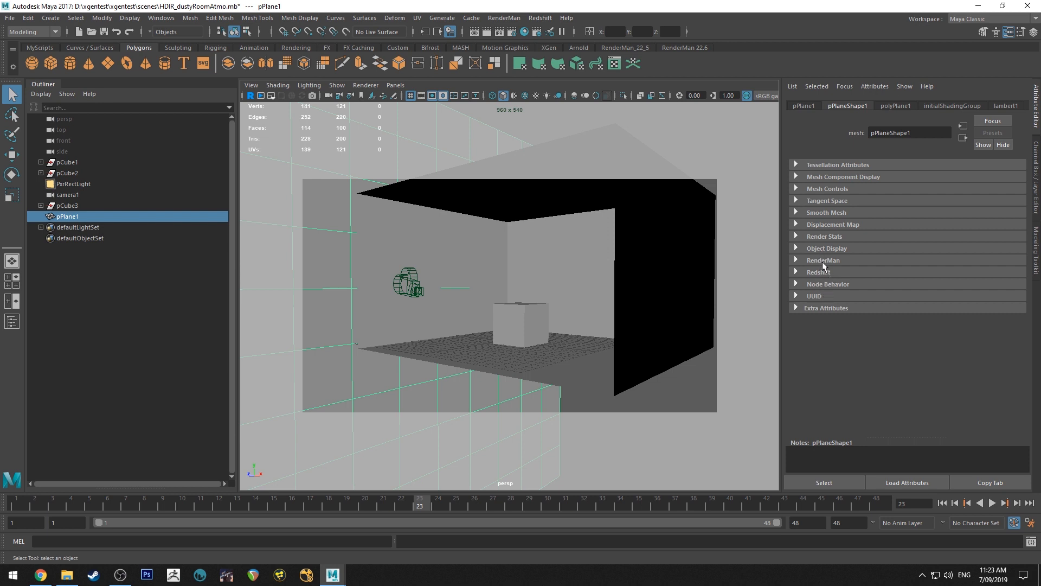
pyautogui.click(823, 237)
pyautogui.scroll(-3, 851, 268)
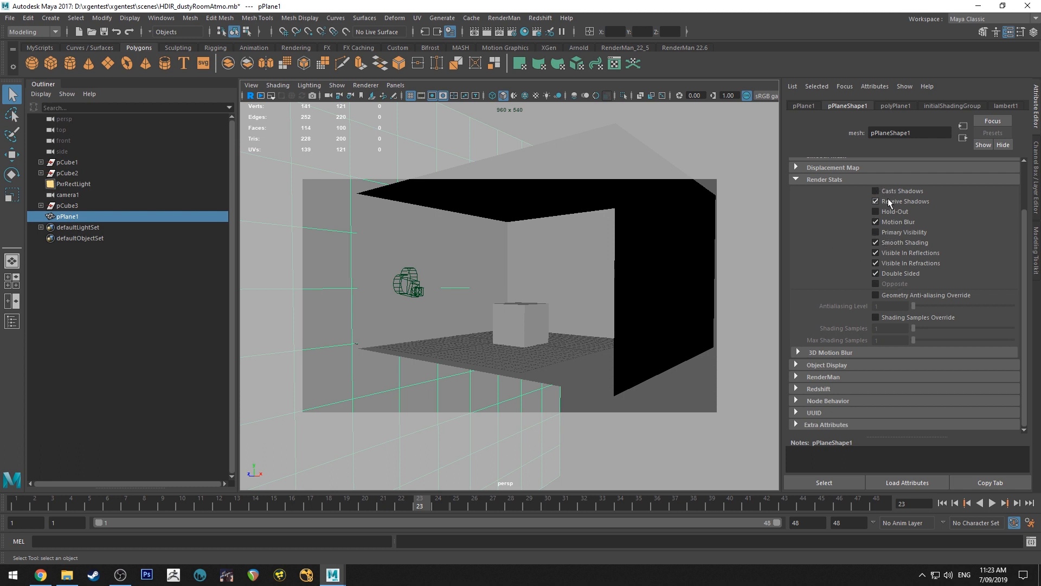
pyautogui.click(896, 222)
pyautogui.click(897, 243)
# Enable the Redshift visibility override on the plane's shape and switch it back off
pyautogui.click(810, 375)
pyautogui.scroll(-8, 854, 301)
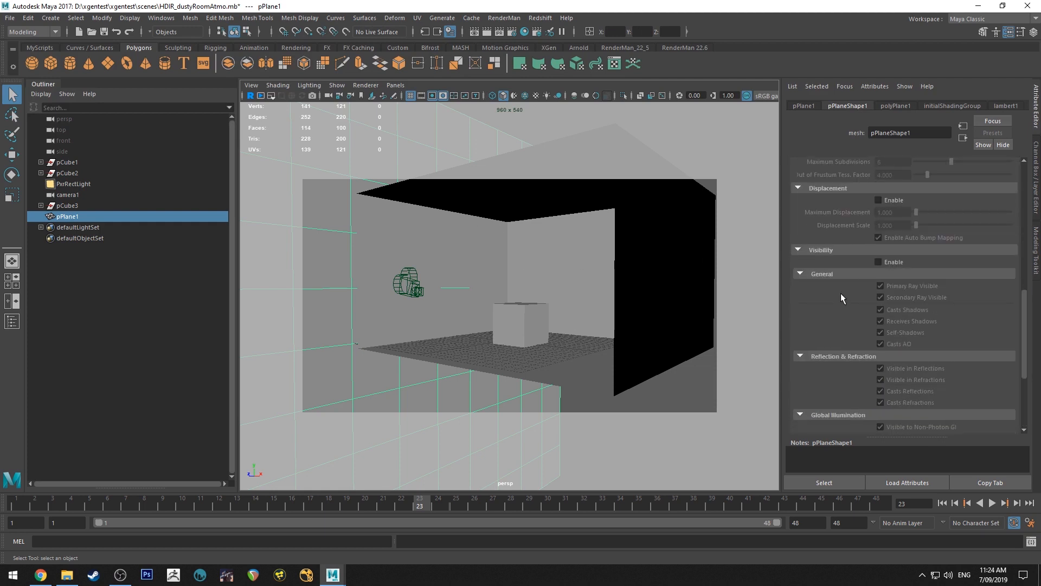
pyautogui.click(892, 215)
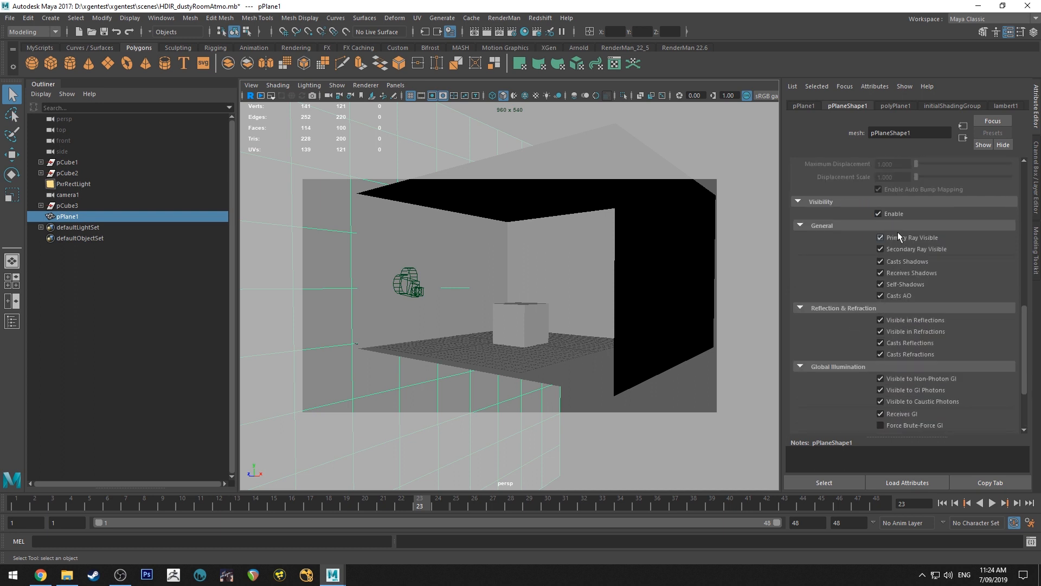
pyautogui.click(891, 214)
pyautogui.scroll(8, 845, 256)
# Delete the polygon plane covering the window wall
pyautogui.keyDown('alt'); pyautogui.moveTo(420, 236); pyautogui.dragTo(505, 250); pyautogui.keyUp('alt')
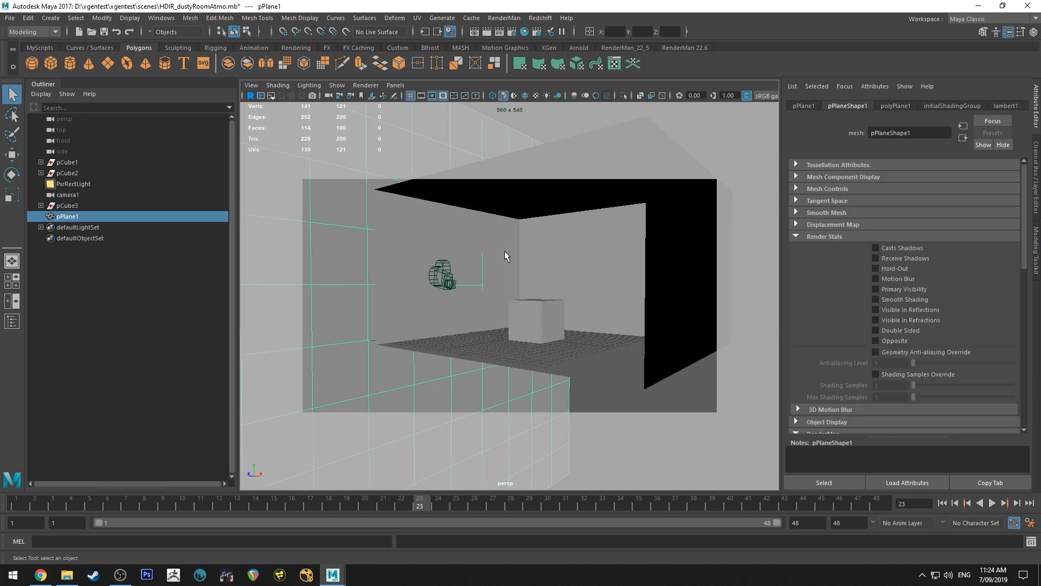
pyautogui.press('alt')
pyautogui.press('Delete')
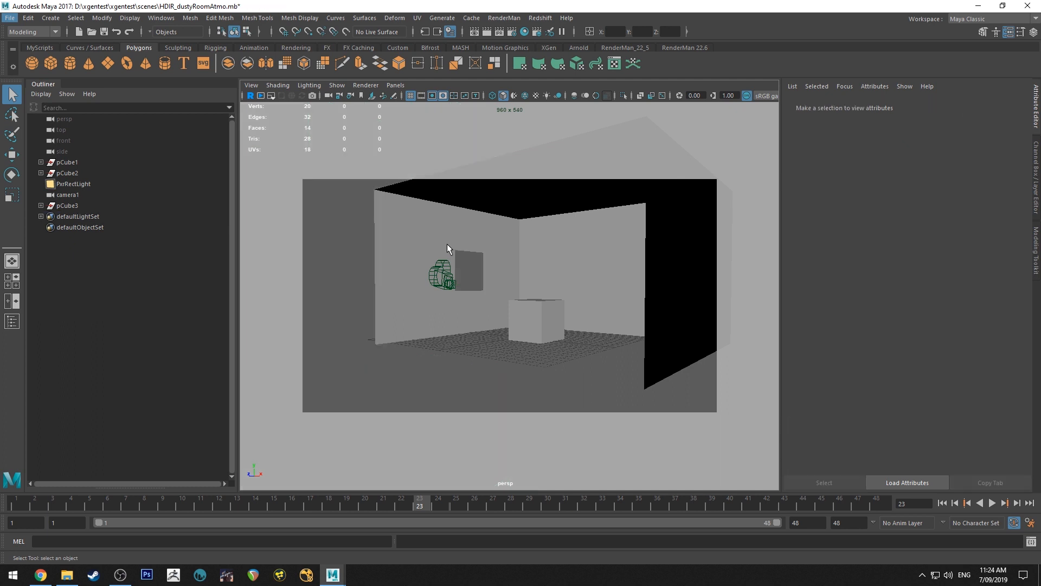
# Inspect the cube and the room shell as separate meshes by selecting each one in turn
pyautogui.keyDown('alt'); pyautogui.moveTo(472, 268); pyautogui.dragTo(510, 296); pyautogui.keyUp('alt')
pyautogui.click(519, 306)
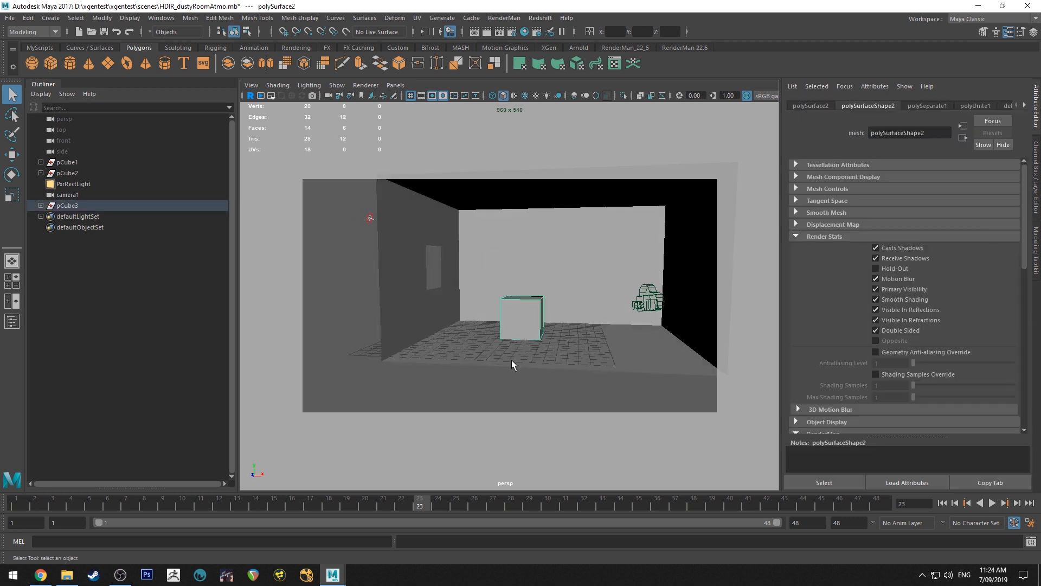
pyautogui.click(512, 359)
pyautogui.scroll(-3, 521, 287)
pyautogui.keyDown('alt'); pyautogui.moveTo(537, 295); pyautogui.dragTo(555, 286); pyautogui.keyUp('alt')
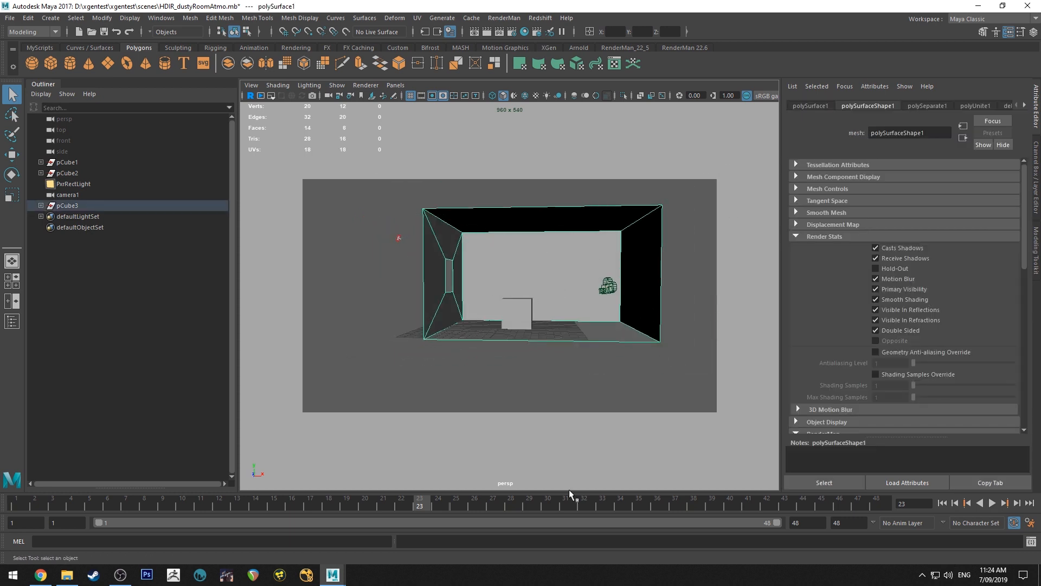
pyautogui.click(509, 313)
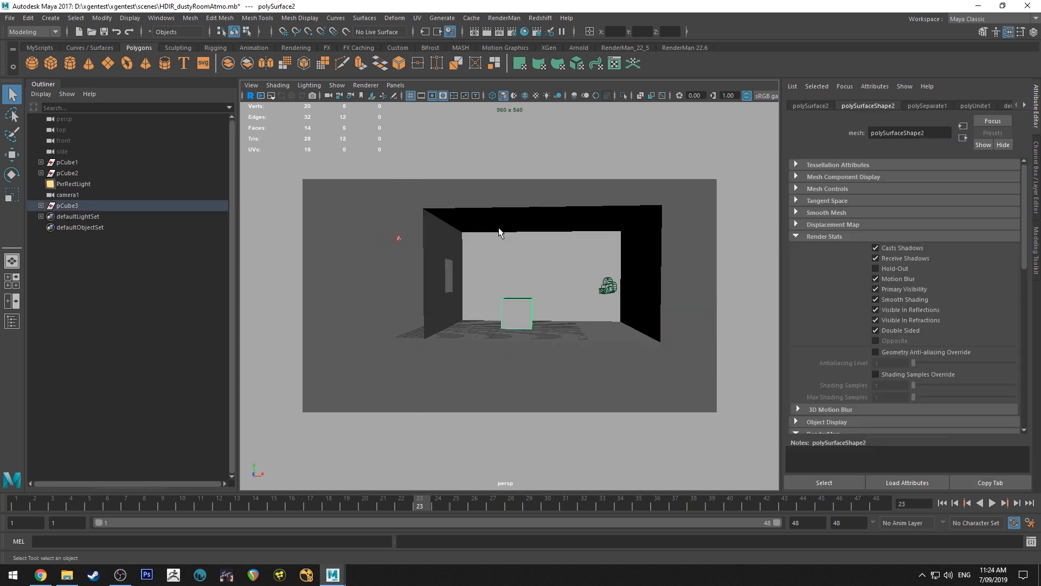
pyautogui.click(503, 280)
pyautogui.keyDown('alt'); pyautogui.moveTo(503, 280); pyautogui.dragTo(482, 258); pyautogui.keyUp('alt')
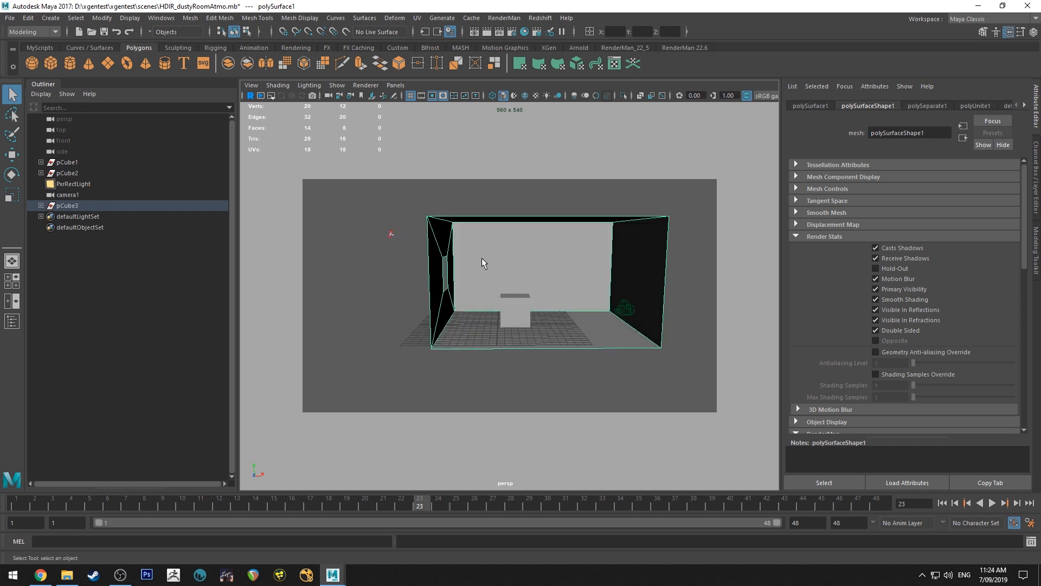
# Select the room shell and the cube together and combine them into a single mesh
pyautogui.click(491, 190)
pyautogui.moveTo(495, 184); pyautogui.dragTo(563, 445)
pyautogui.keyDown('alt'); pyautogui.moveTo(646, 302); pyautogui.dragTo(628, 367); pyautogui.keyUp('alt')
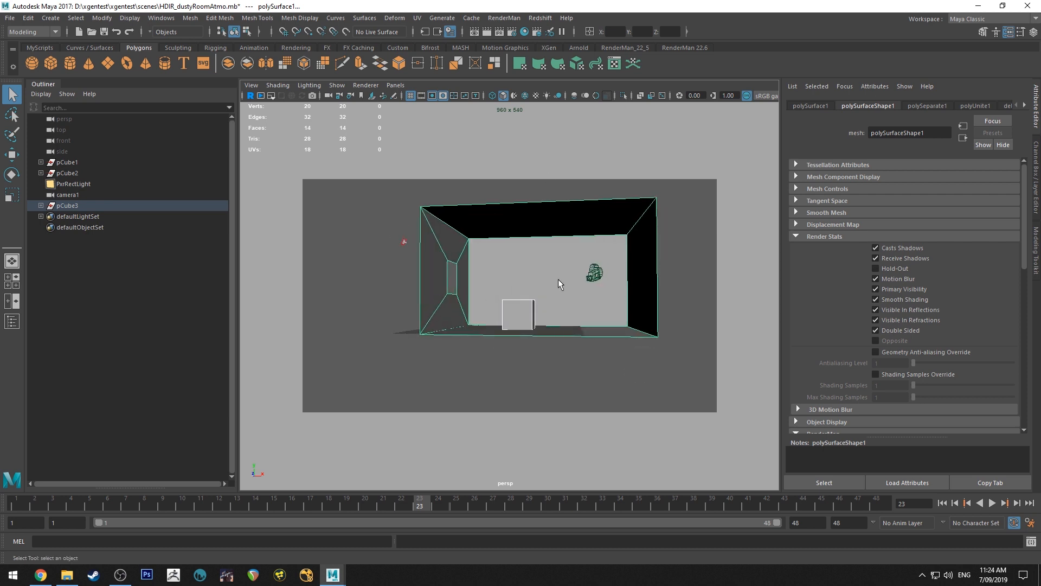
pyautogui.keyDown('alt'); pyautogui.moveTo(520, 271); pyautogui.dragTo(505, 249); pyautogui.keyUp('alt')
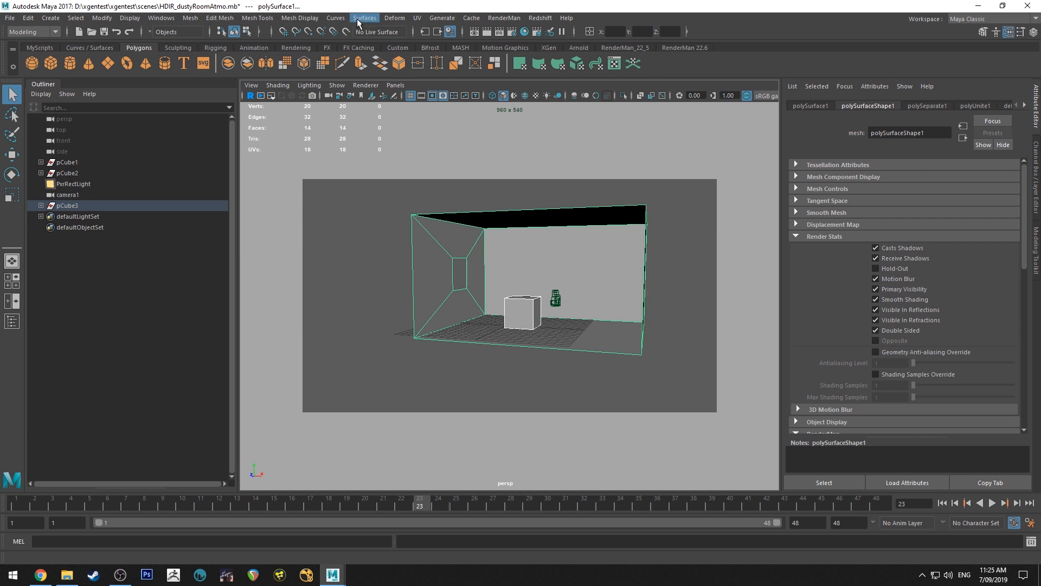
pyautogui.click(192, 19)
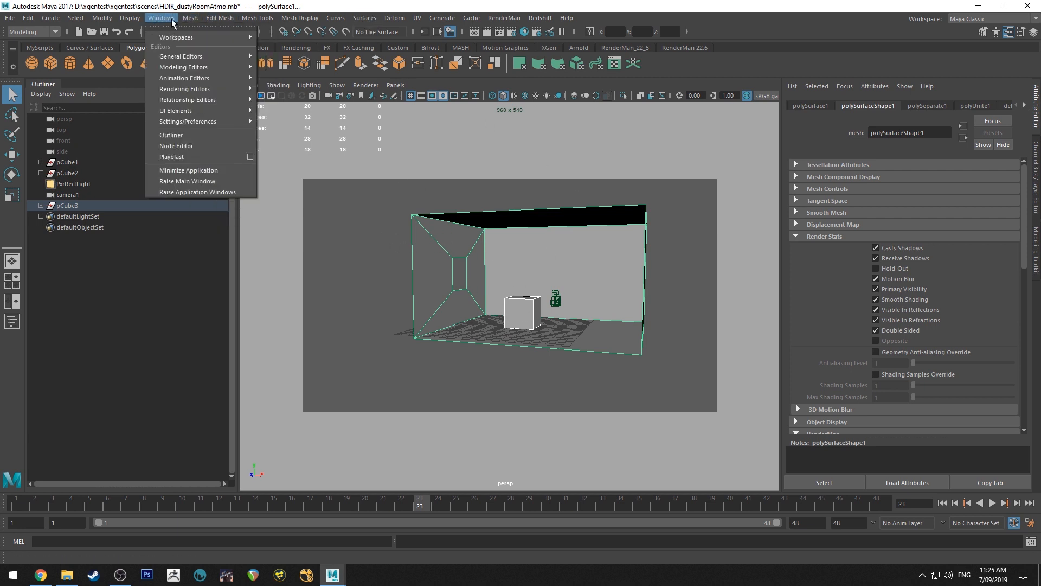
pyautogui.click(206, 57)
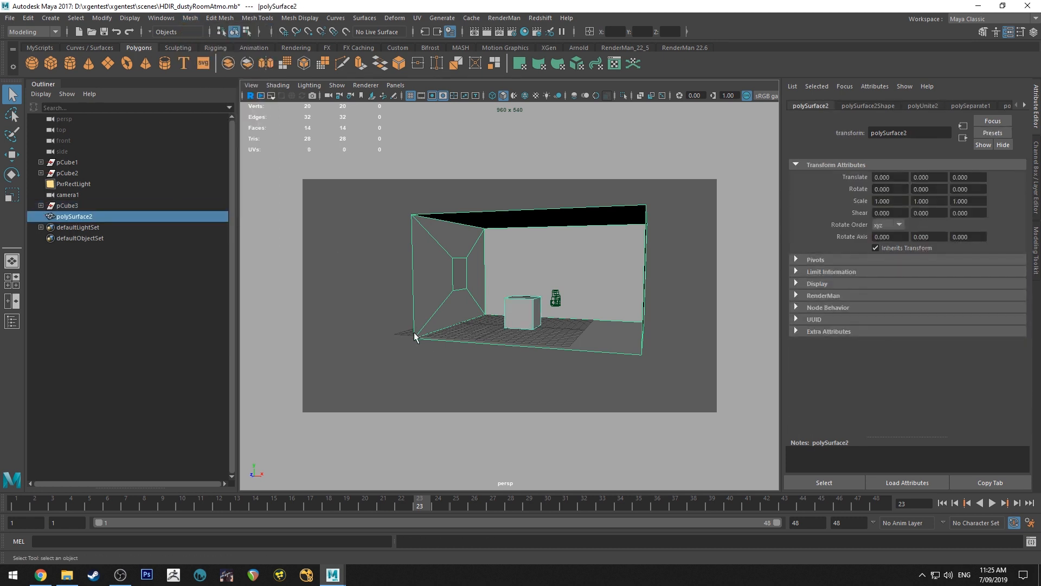
pyautogui.click(474, 344)
pyautogui.click(510, 282)
# Export the combined mesh as an FBX file named geos into D:\Nuke Projects\atmoTutorial1
pyautogui.click(13, 19)
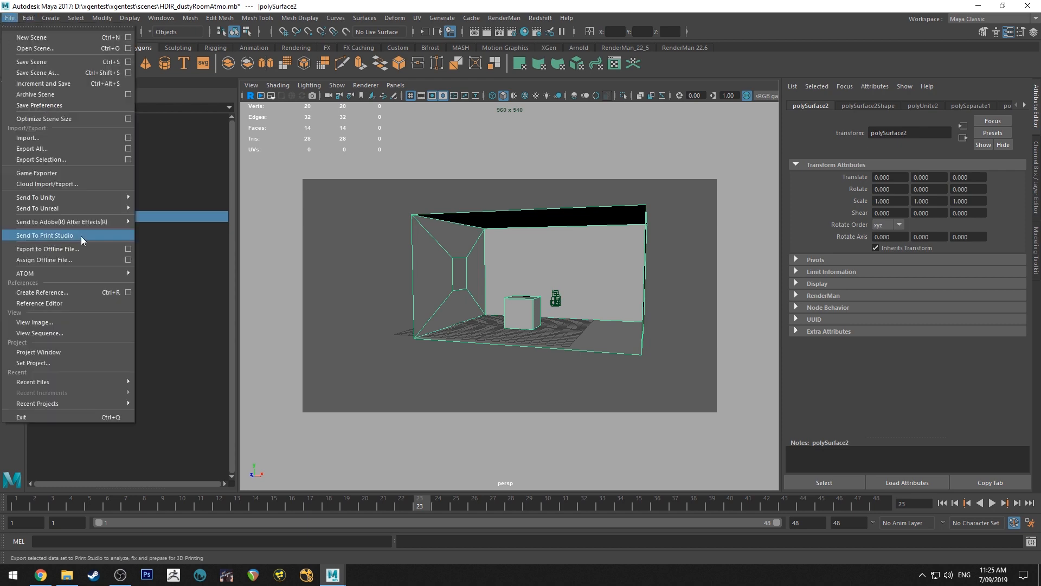
pyautogui.click(83, 159)
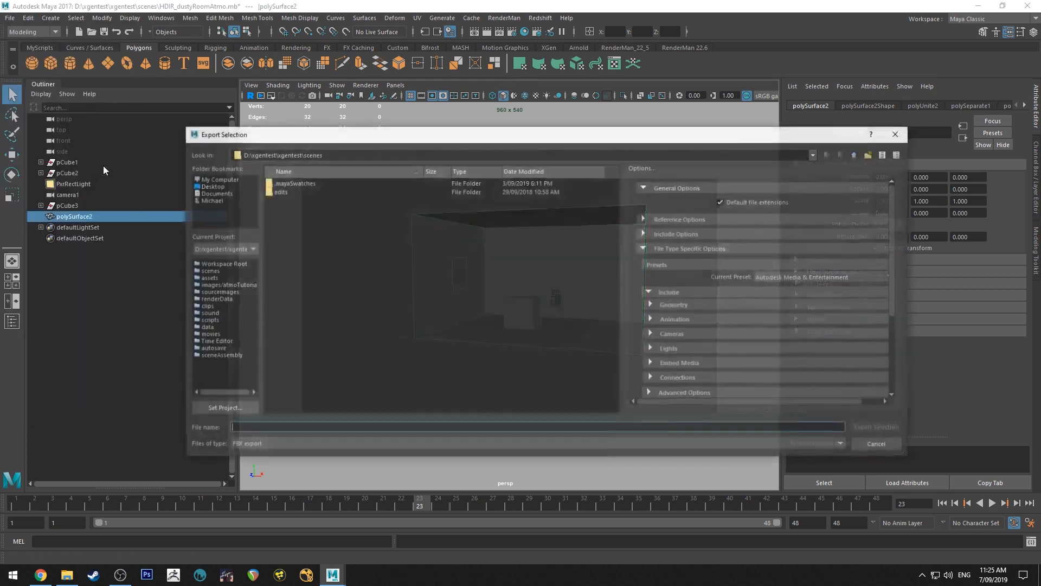
pyautogui.click(815, 155)
pyautogui.click(282, 170)
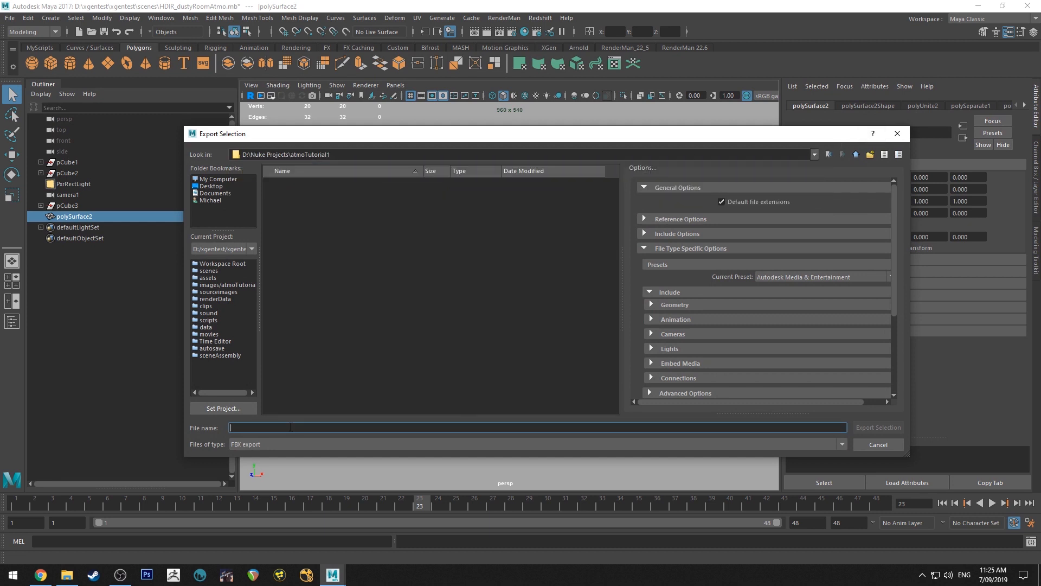
pyautogui.write('geos')
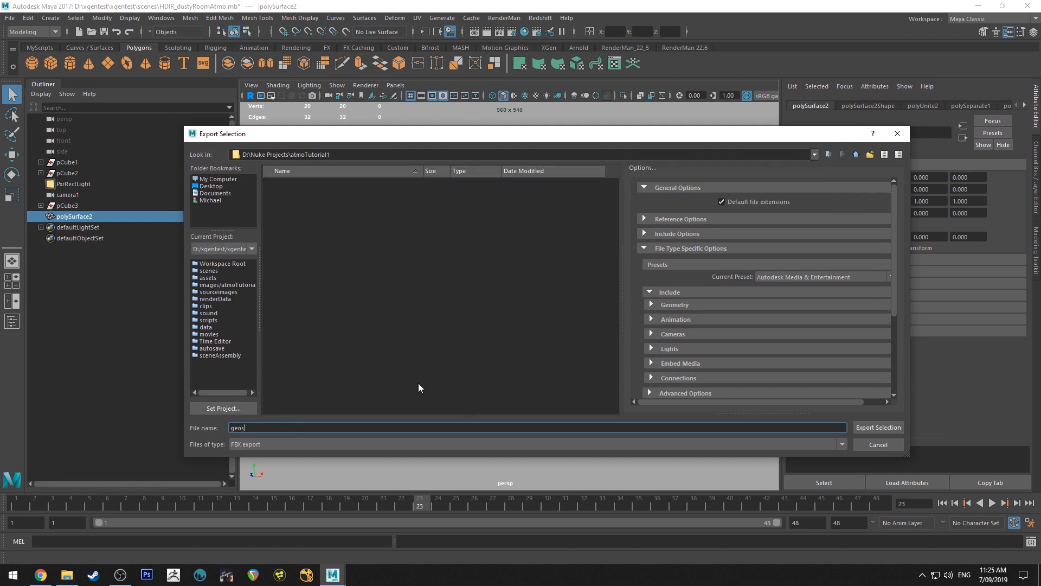
pyautogui.press('Return')
# Review the file types available for exporting the selection and close the export window
pyautogui.click(272, 449)
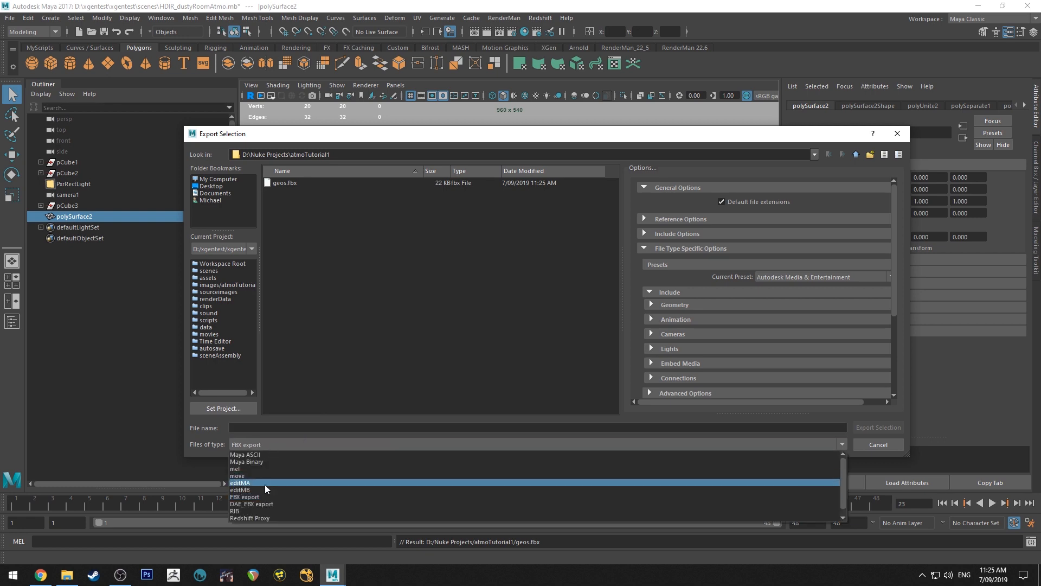
pyautogui.click(918, 425)
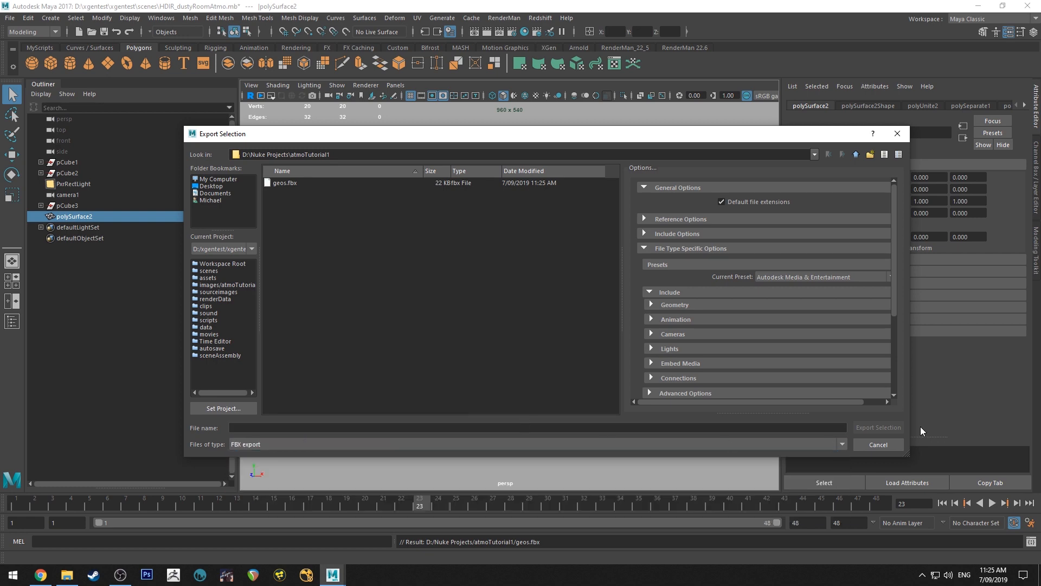
pyautogui.click(878, 444)
# Select the PxrRectLight and examine its position relative to the room's window
pyautogui.click(360, 257)
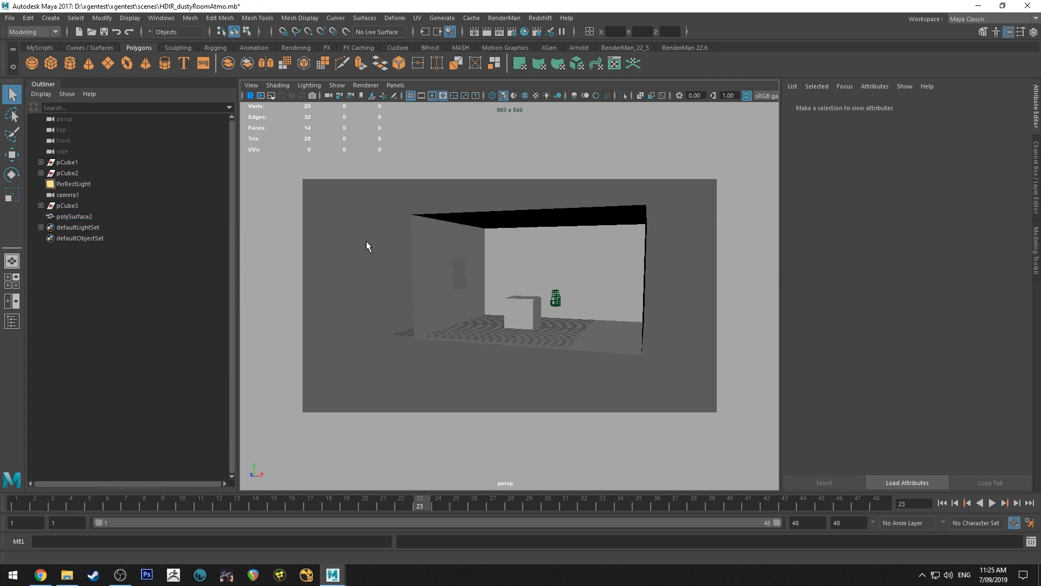
pyautogui.keyDown('alt'); pyautogui.moveTo(366, 241); pyautogui.dragTo(388, 239); pyautogui.keyUp('alt')
pyautogui.click(400, 240)
pyautogui.keyDown('alt'); pyautogui.moveTo(402, 242); pyautogui.dragTo(469, 303, button='right'); pyautogui.keyUp('alt')
pyautogui.keyDown('alt'); pyautogui.moveTo(469, 304); pyautogui.dragTo(574, 368, button='middle'); pyautogui.keyUp('alt')
pyautogui.keyDown('alt'); pyautogui.moveTo(534, 289); pyautogui.dragTo(518, 282, button='middle'); pyautogui.keyUp('alt')
pyautogui.keyDown('alt'); pyautogui.moveTo(518, 283); pyautogui.dragTo(425, 269); pyautogui.keyUp('alt')
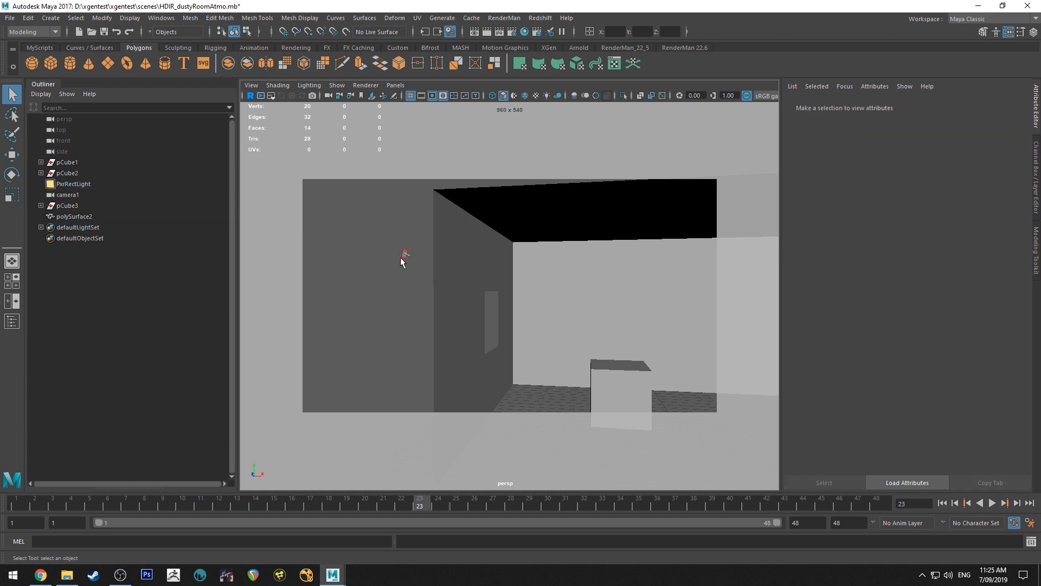
pyautogui.keyDown('alt'); pyautogui.moveTo(457, 302); pyautogui.dragTo(468, 274); pyautogui.keyUp('alt')
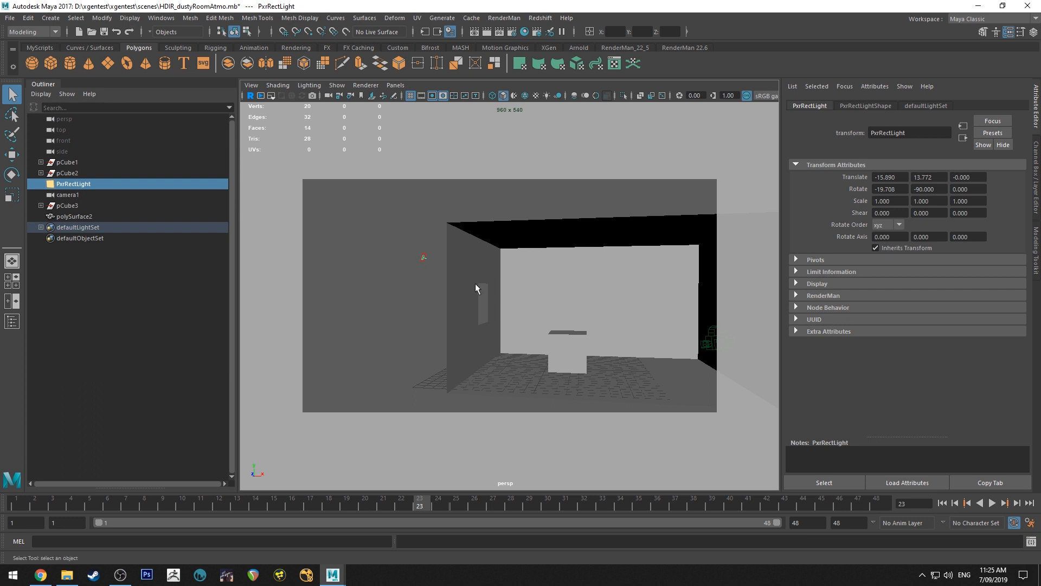
pyautogui.keyDown('alt'); pyautogui.moveTo(464, 288); pyautogui.dragTo(590, 415); pyautogui.keyUp('alt')
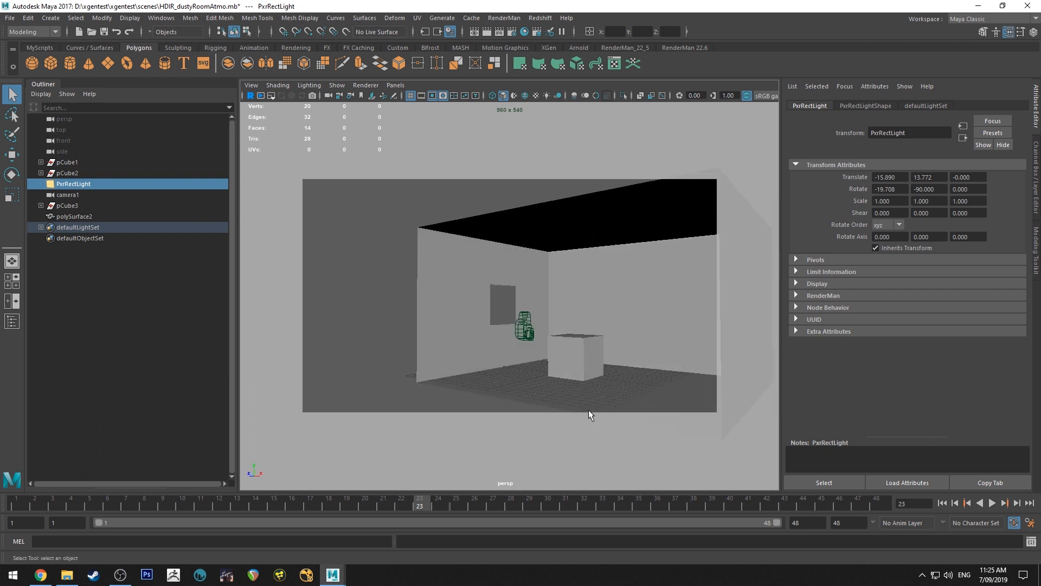
# Create a directional light and move it onto the PxrRectLight outside the window, at about X -15.687, Y 13.617
pyautogui.keyDown('alt'); pyautogui.moveTo(409, 262); pyautogui.dragTo(383, 249); pyautogui.keyUp('alt')
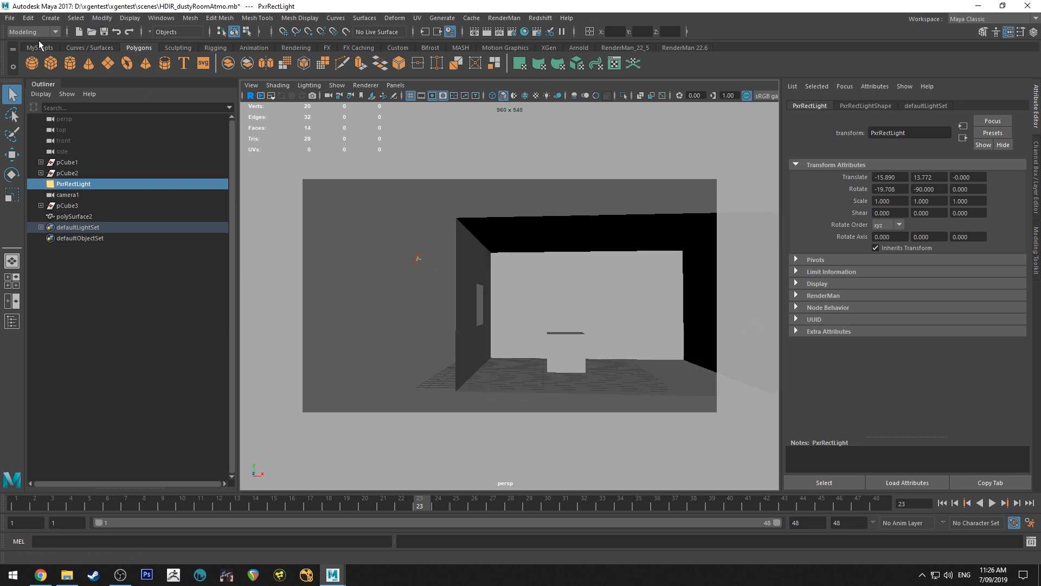
pyautogui.click(31, 19)
pyautogui.click(211, 220)
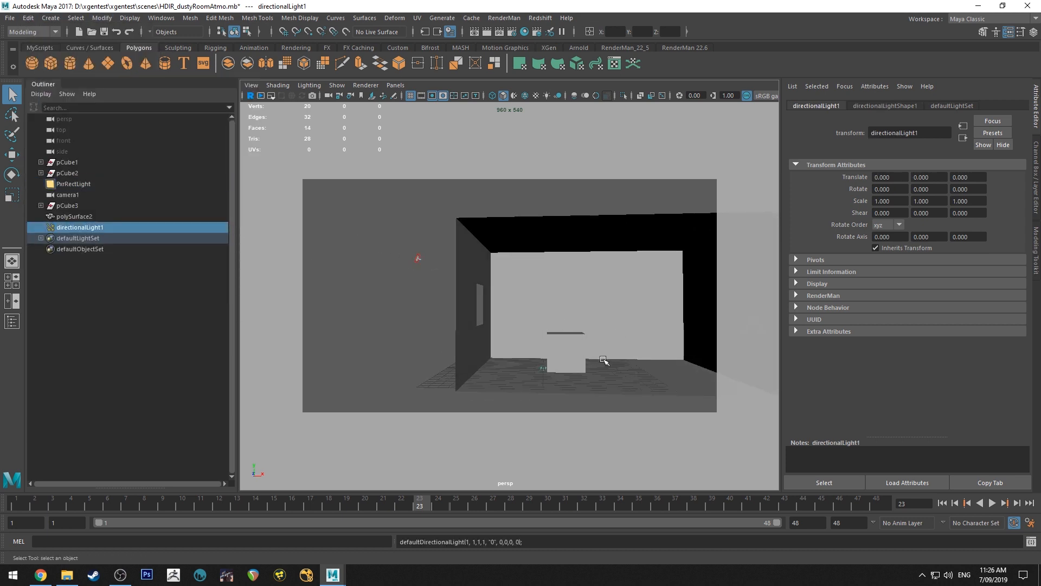
pyautogui.press('w')
pyautogui.moveTo(574, 346); pyautogui.dragTo(449, 236)
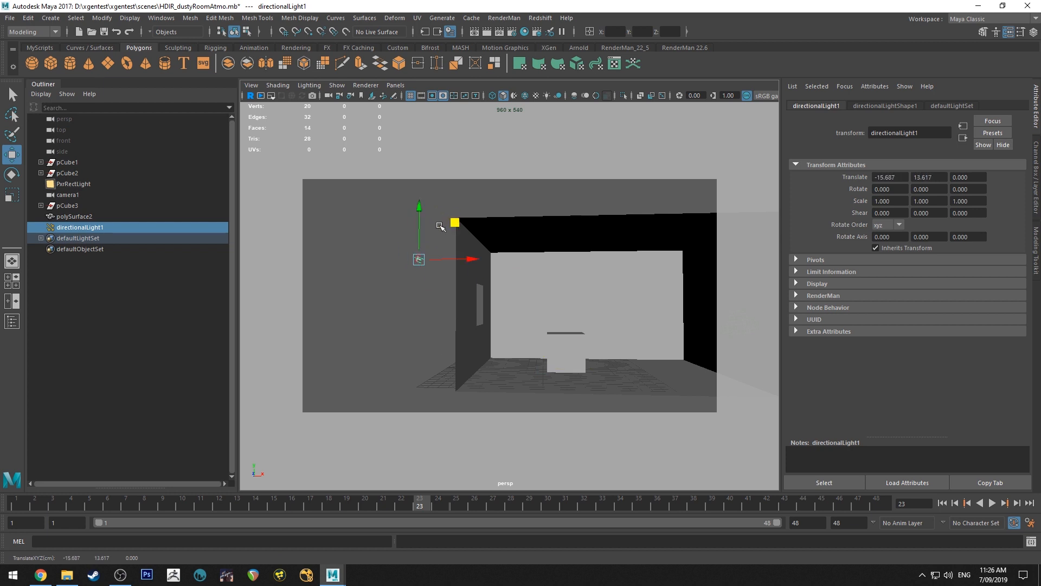
# Rotate the directional light to about -29.097 in X and -105 in Y so it aims down toward the room
pyautogui.press('f')
pyautogui.press('e')
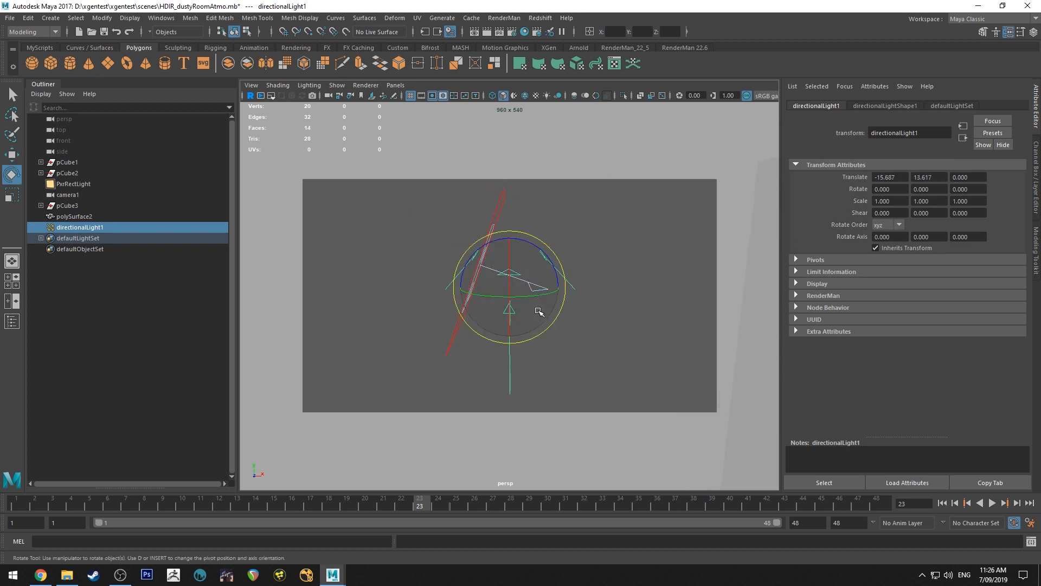
pyautogui.moveTo(538, 298); pyautogui.dragTo(465, 287)
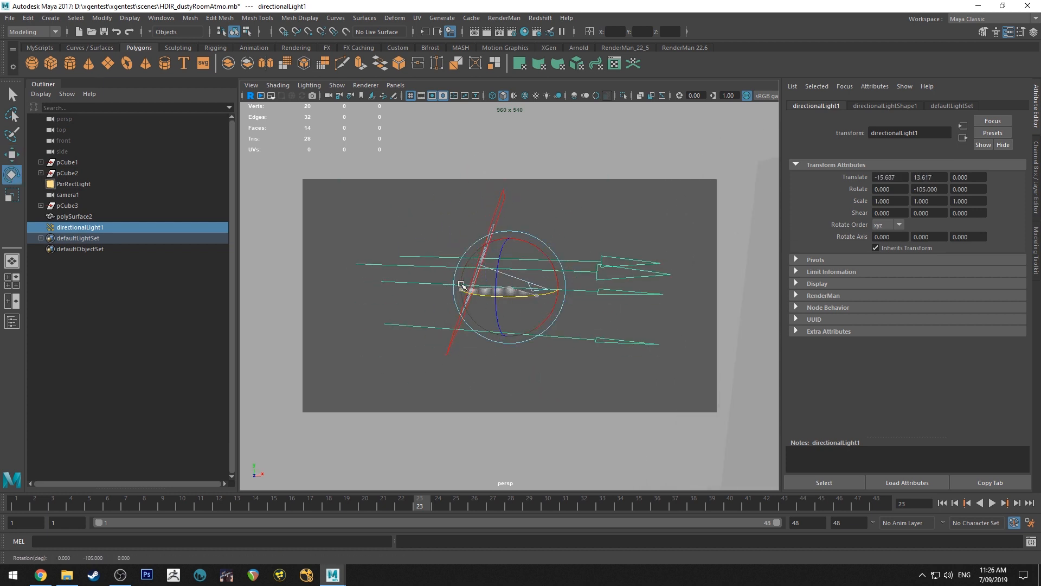
pyautogui.moveTo(545, 254); pyautogui.dragTo(559, 282)
pyautogui.keyDown('alt'); pyautogui.moveTo(463, 233); pyautogui.dragTo(492, 226); pyautogui.keyUp('alt')
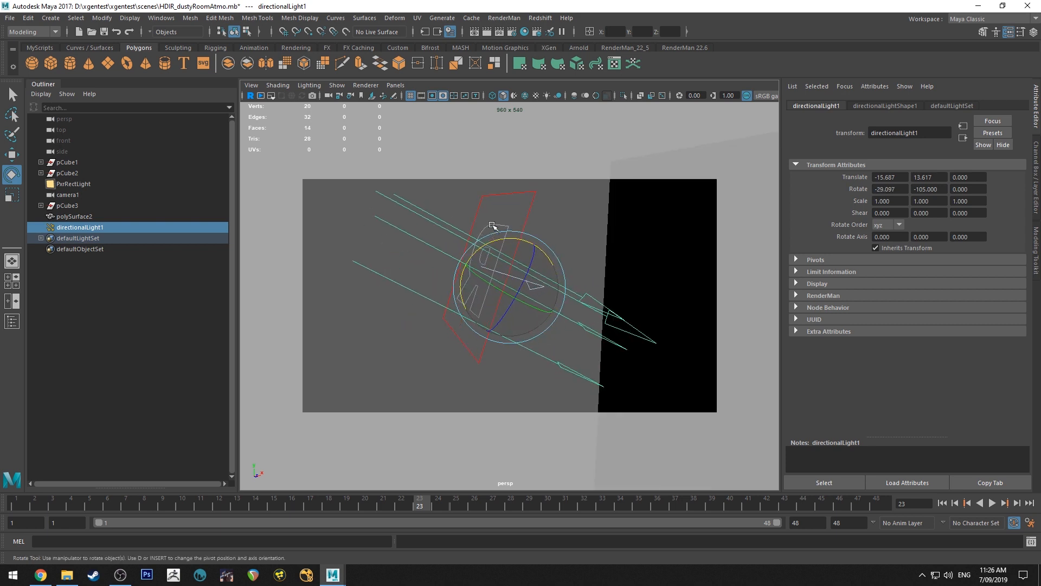
# Select the PxrRectLight and the directional light in turn to compare their placement and direction, and clear the selection
pyautogui.click(526, 220)
pyautogui.press('q')
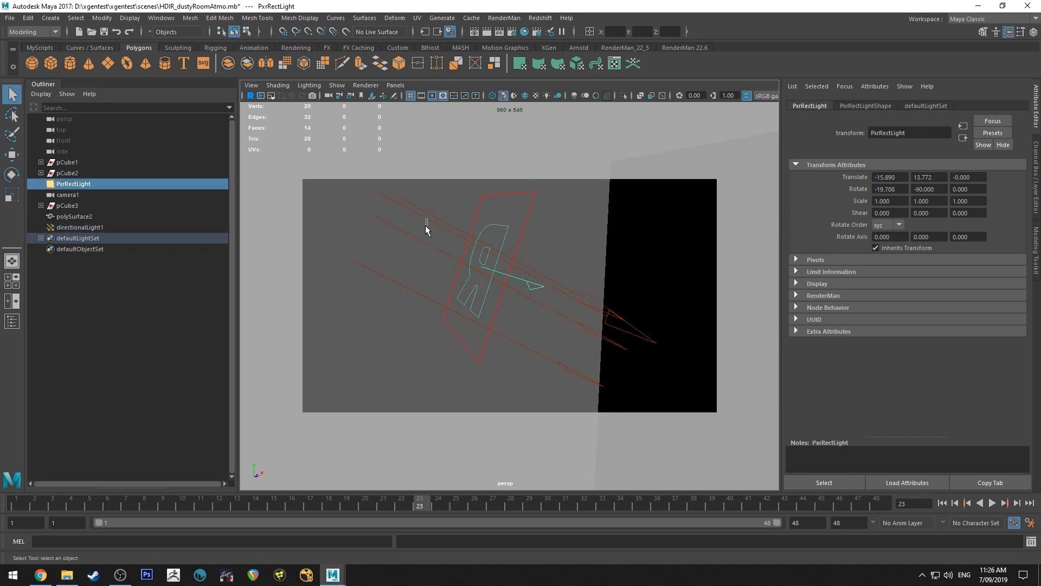
pyautogui.keyDown('alt'); pyautogui.moveTo(554, 219); pyautogui.dragTo(565, 313); pyautogui.keyUp('alt')
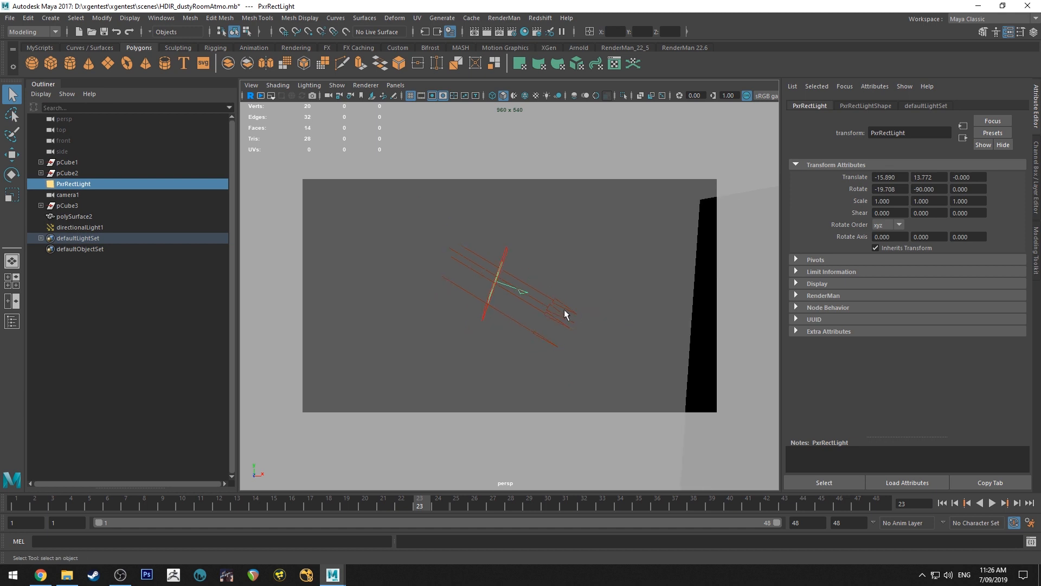
pyautogui.click(564, 313)
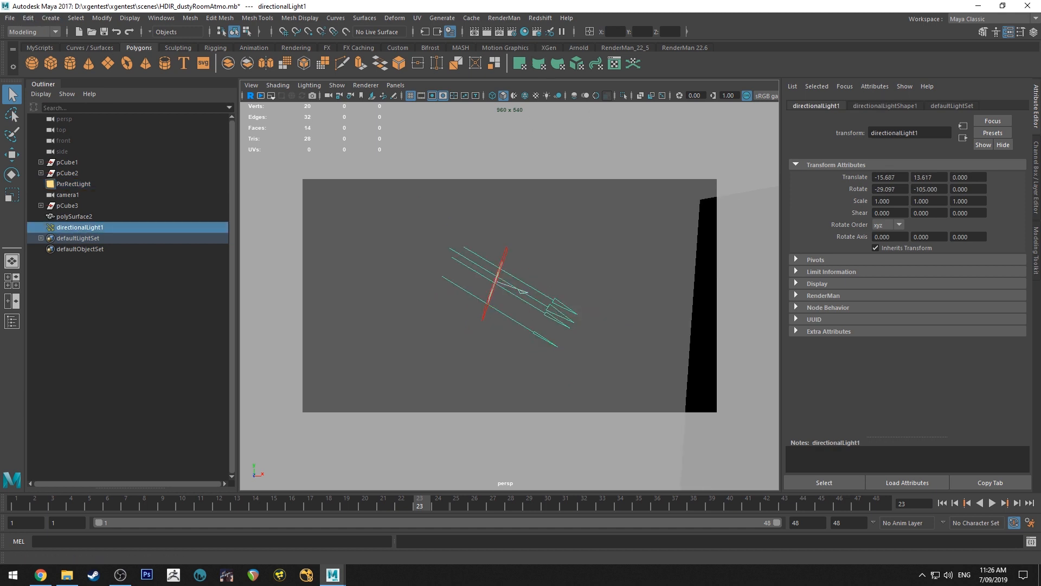
pyautogui.click(11, 19)
pyautogui.click(579, 301)
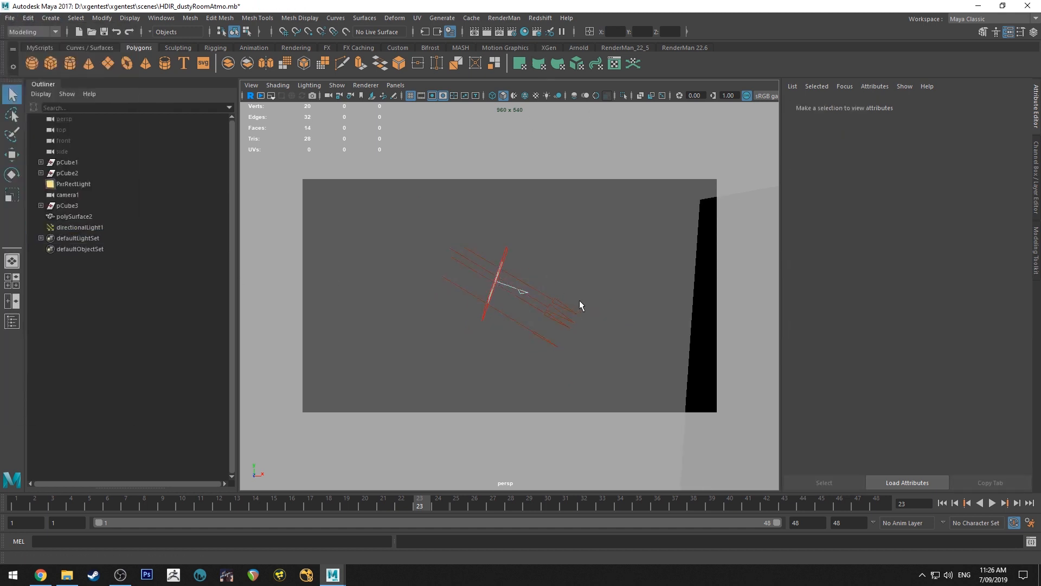
# Select the directional light again and delete it from the scene
pyautogui.keyDown('alt'); pyautogui.moveTo(580, 305); pyautogui.dragTo(549, 307); pyautogui.keyUp('alt')
pyautogui.click(547, 307)
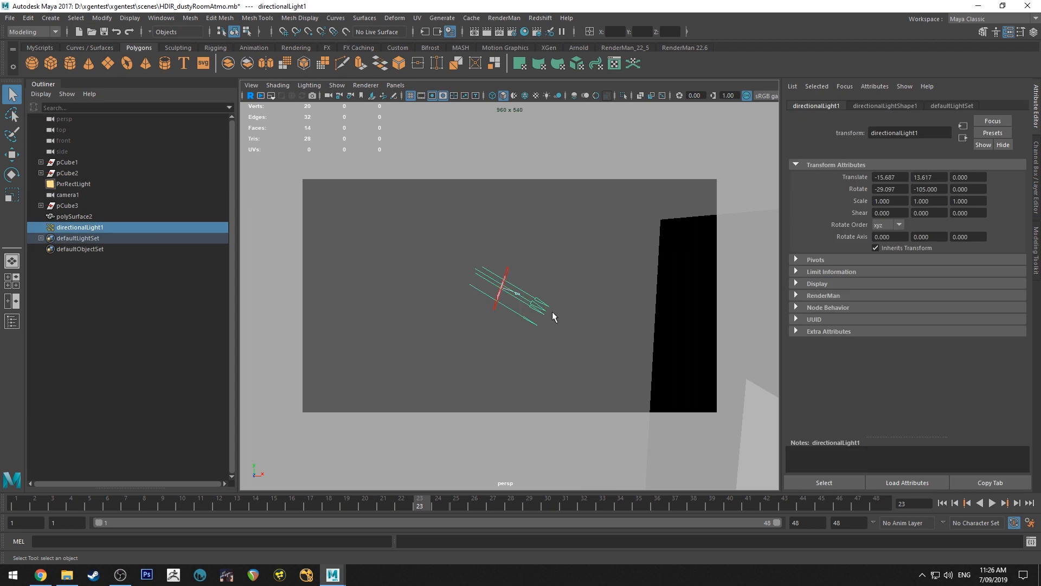
pyautogui.click(553, 313)
pyautogui.keyDown('alt'); pyautogui.moveTo(585, 309); pyautogui.dragTo(488, 305, button='middle'); pyautogui.keyUp('alt')
pyautogui.keyDown('alt'); pyautogui.moveTo(488, 304); pyautogui.dragTo(458, 284, button='right'); pyautogui.keyUp('alt')
pyautogui.keyDown('alt'); pyautogui.moveTo(458, 285); pyautogui.dragTo(460, 288); pyautogui.keyUp('alt')
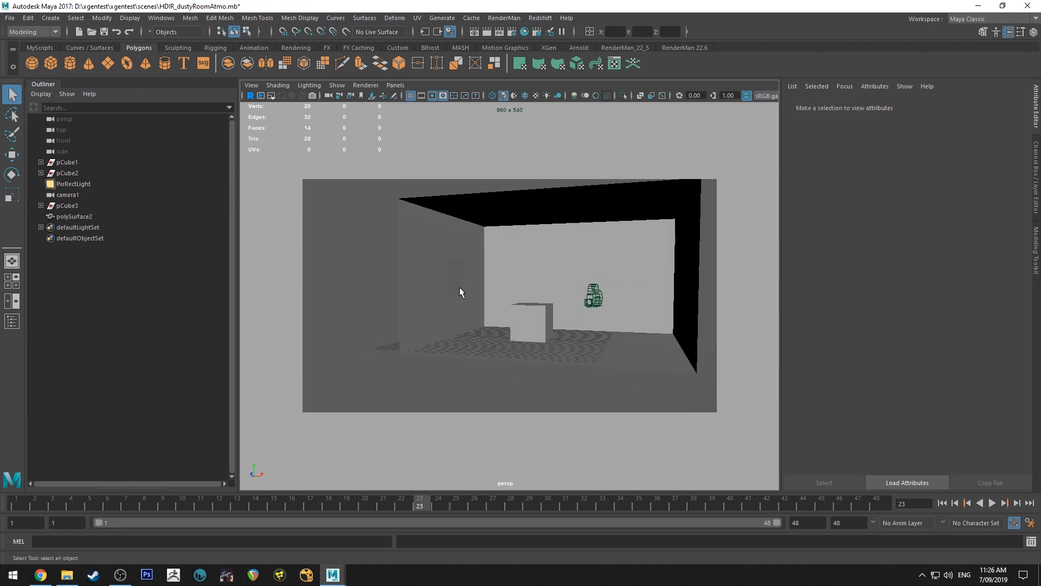
# Select camera1, play its animation from the first frame, and stop playback back at frame 1
pyautogui.keyDown('alt'); pyautogui.moveTo(379, 283); pyautogui.dragTo(571, 311); pyautogui.keyUp('alt')
pyautogui.click(599, 285)
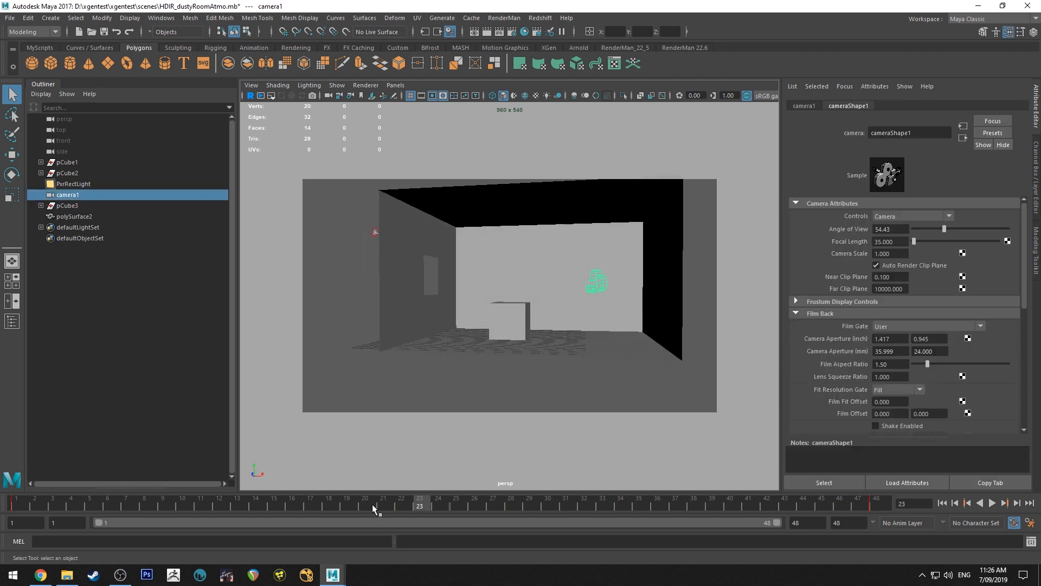
pyautogui.click(942, 503)
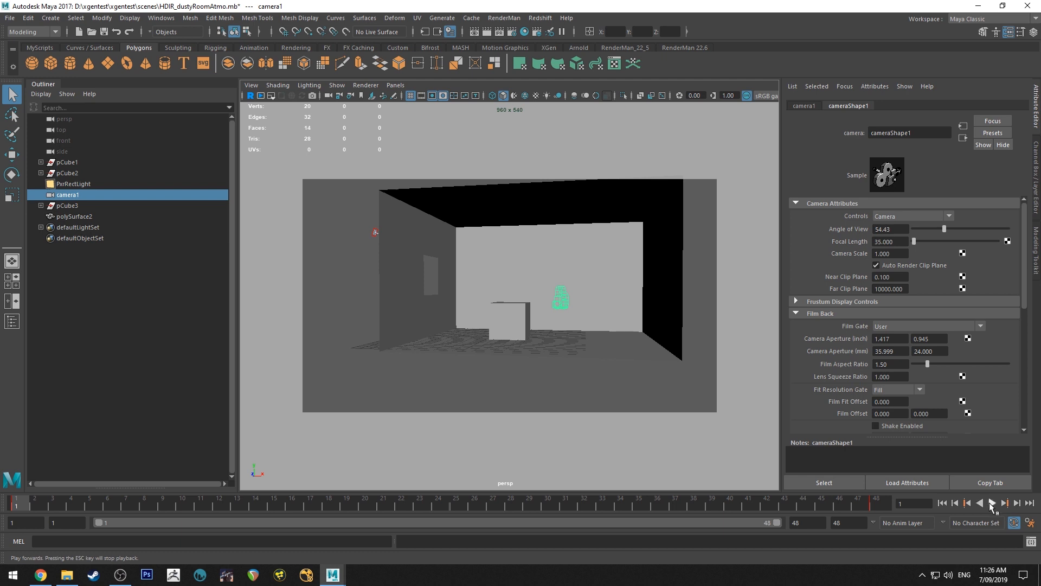
pyautogui.click(992, 503)
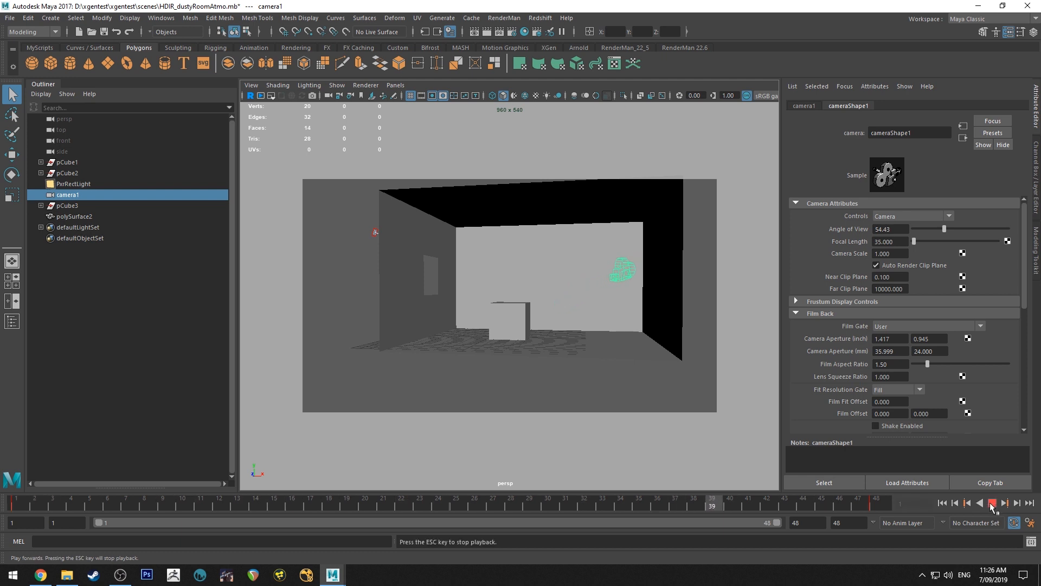
pyautogui.click(992, 503)
pyautogui.click(942, 502)
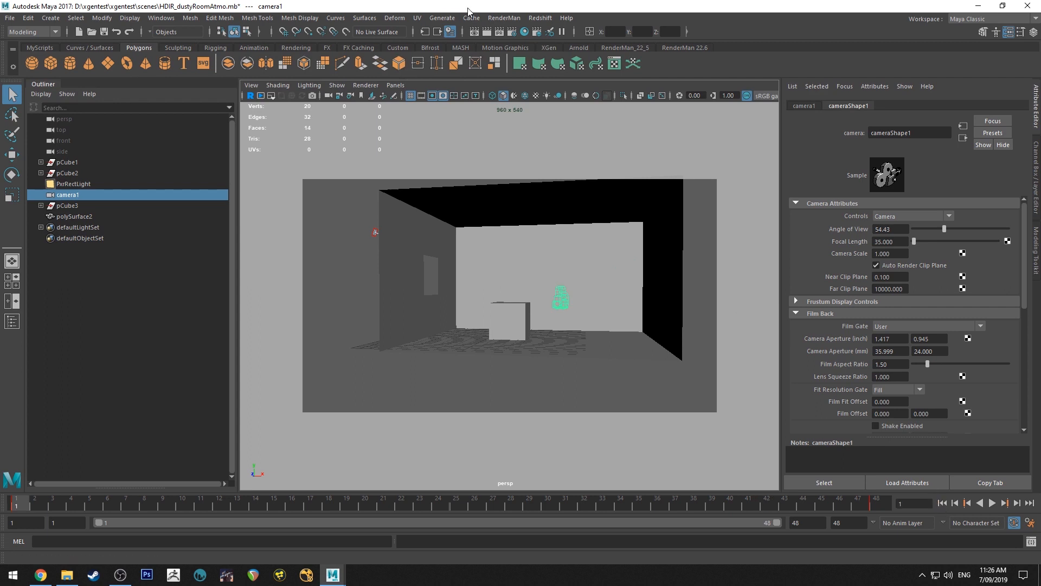
# Export the selected camera as an Alembic file named camera1 into D:\Nuke Projects\atmoTutorial1, using the time slider range 1-48
pyautogui.click(479, 17)
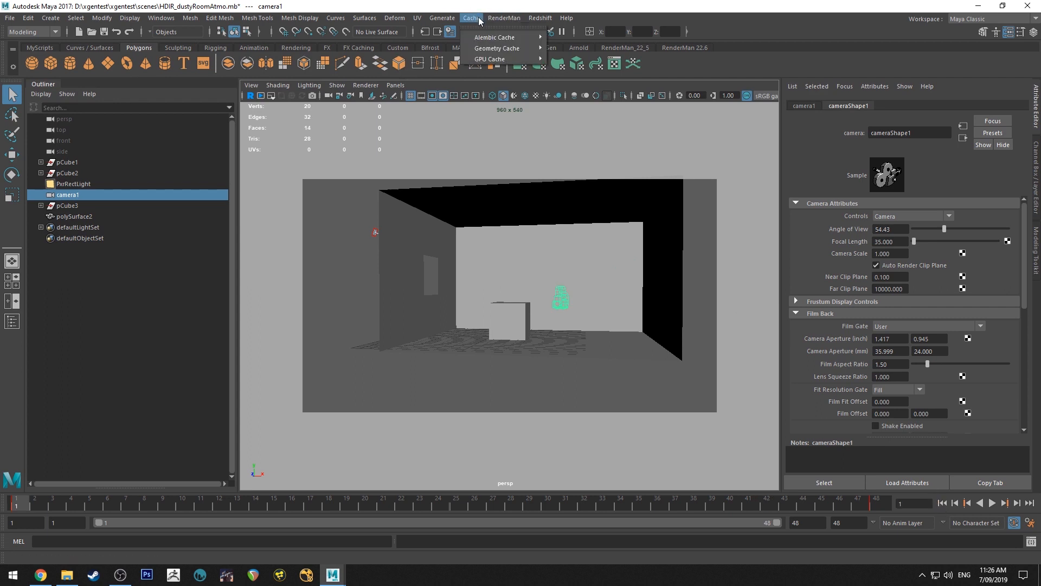
pyautogui.moveTo(480, 36)
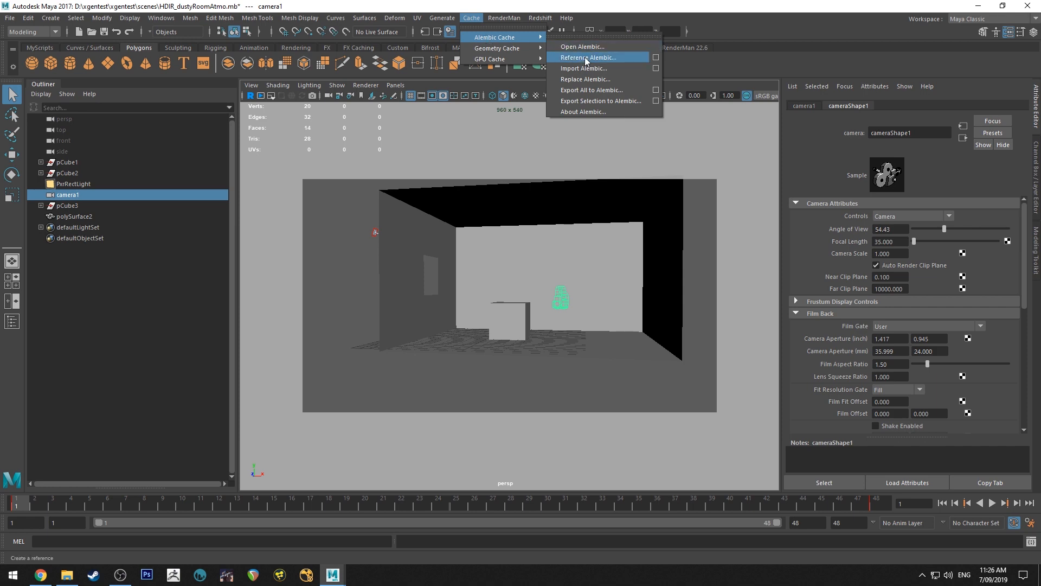
pyautogui.click(627, 100)
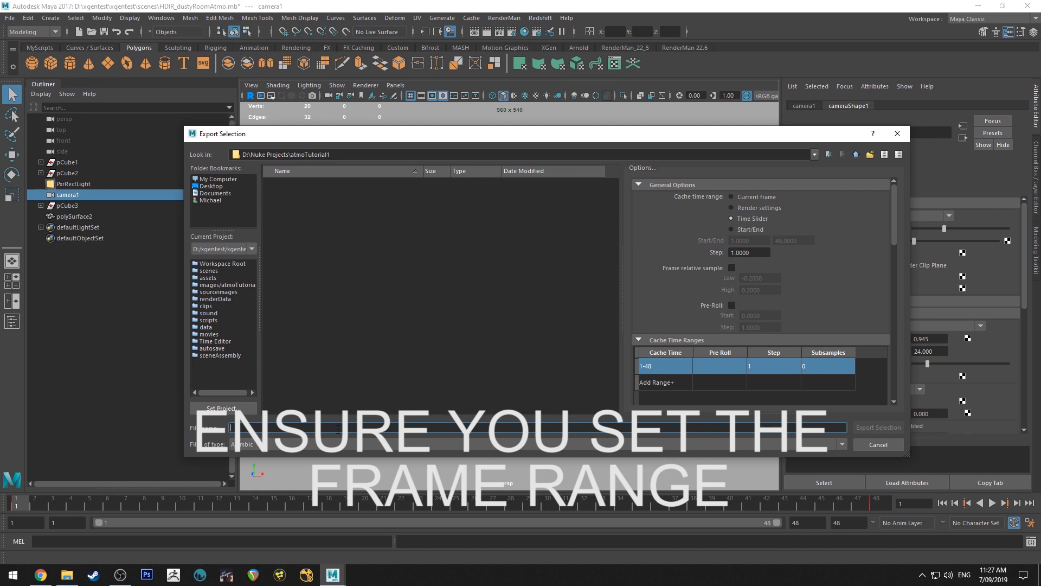
pyautogui.write('camera1')
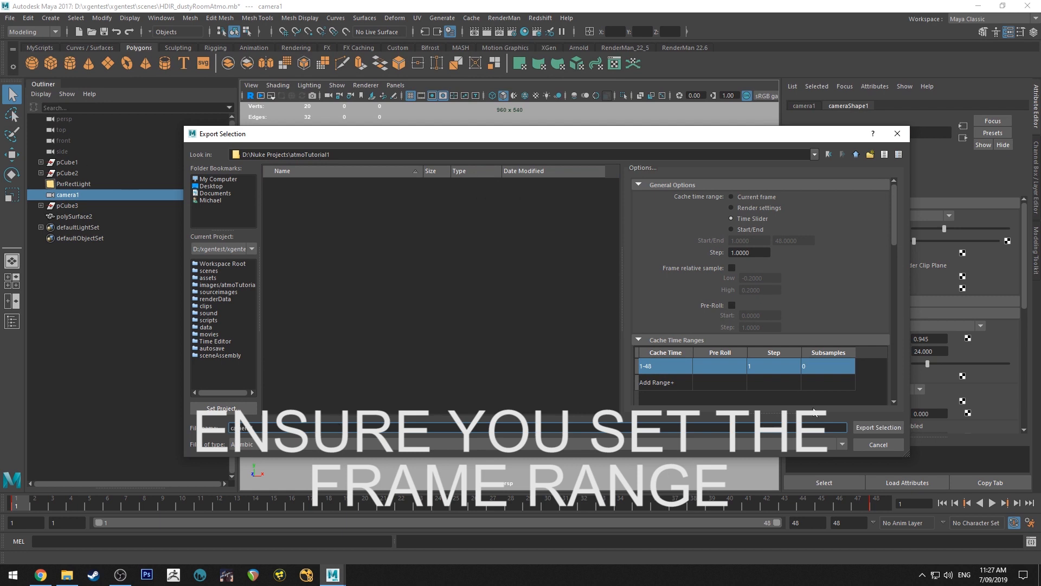
pyautogui.click(901, 429)
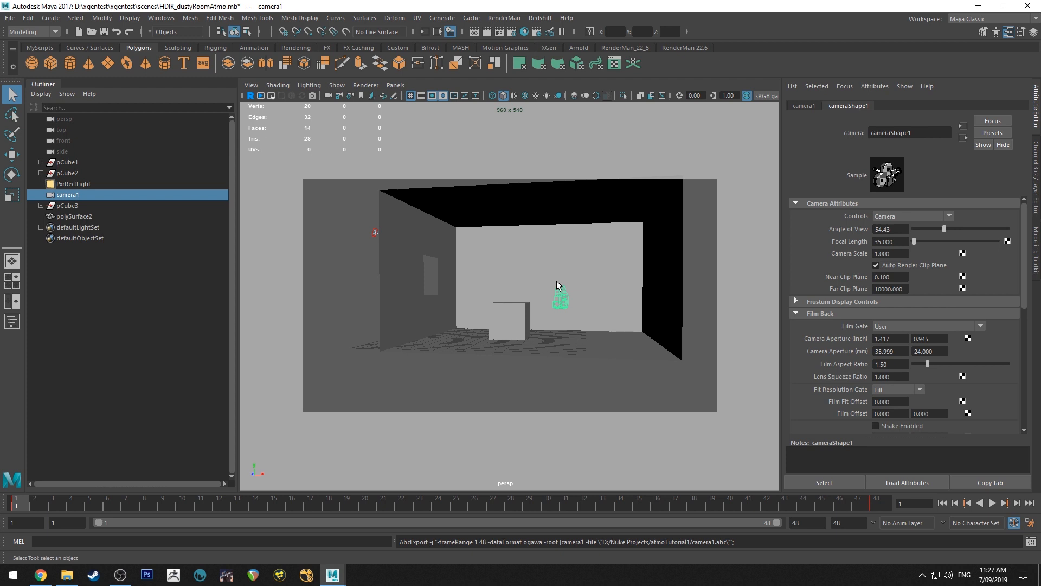
# Examine the combined room mesh, the camera and the PxrRectLight one after another, and clear the selection
pyautogui.moveTo(552, 261); pyautogui.dragTo(545, 266)
pyautogui.press('q')
pyautogui.click(513, 346)
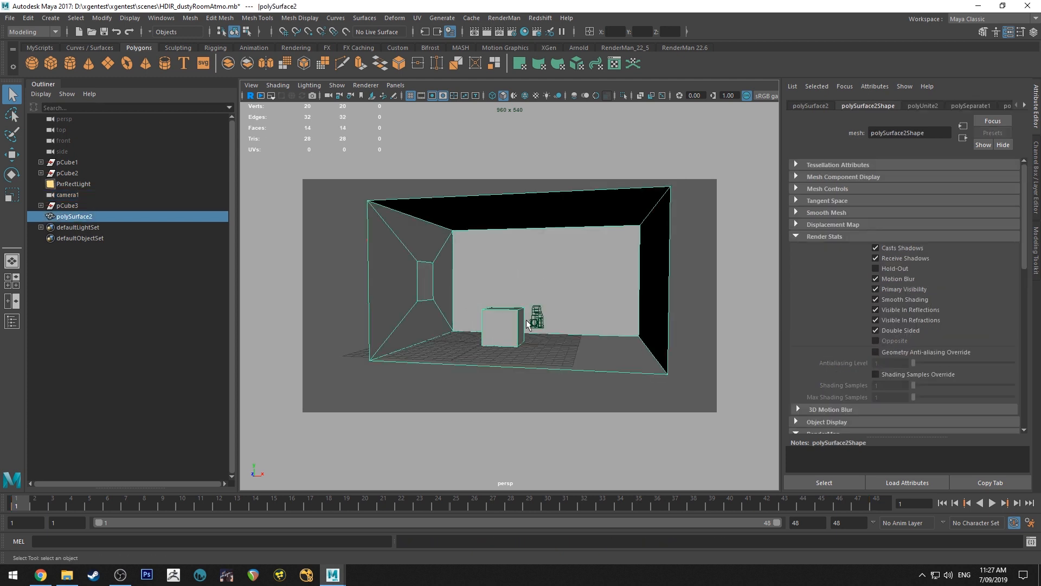
pyautogui.click(538, 318)
pyautogui.keyDown('alt'); pyautogui.moveTo(449, 287); pyautogui.dragTo(502, 305, button='middle'); pyautogui.keyUp('alt')
pyautogui.click(425, 257)
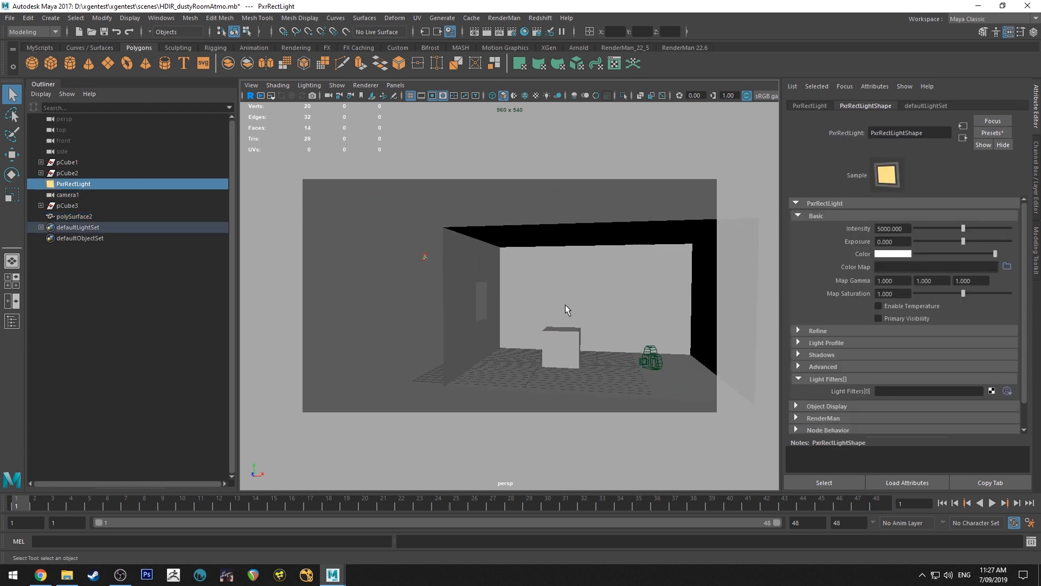
pyautogui.keyDown('alt'); pyautogui.moveTo(566, 306); pyautogui.dragTo(400, 266); pyautogui.keyUp('alt')
pyautogui.click(359, 307)
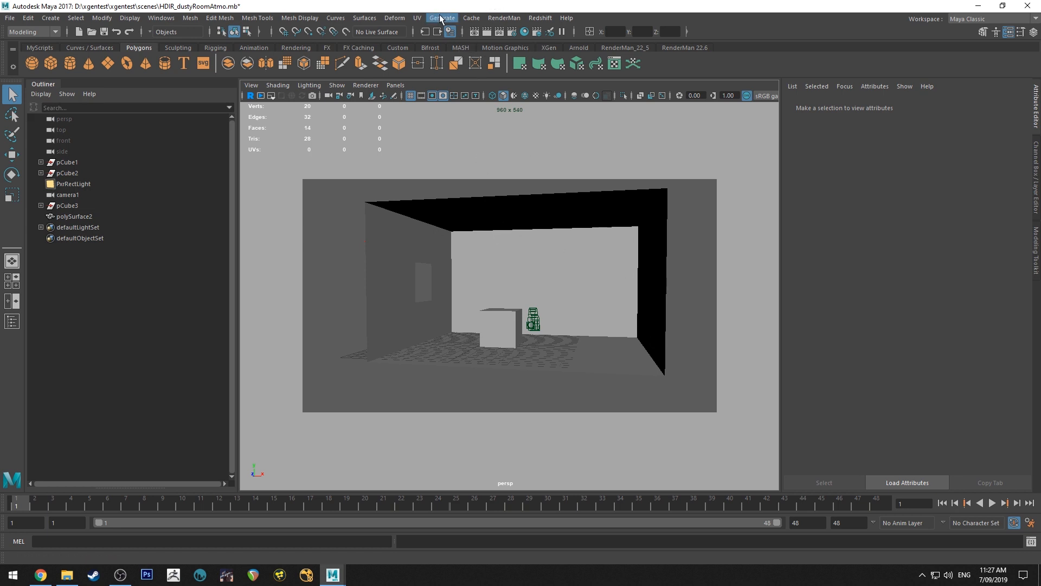
# Open the render settings and review the RenderMan features and the sample filter types, including PxrCryptomatte
pyautogui.click(515, 33)
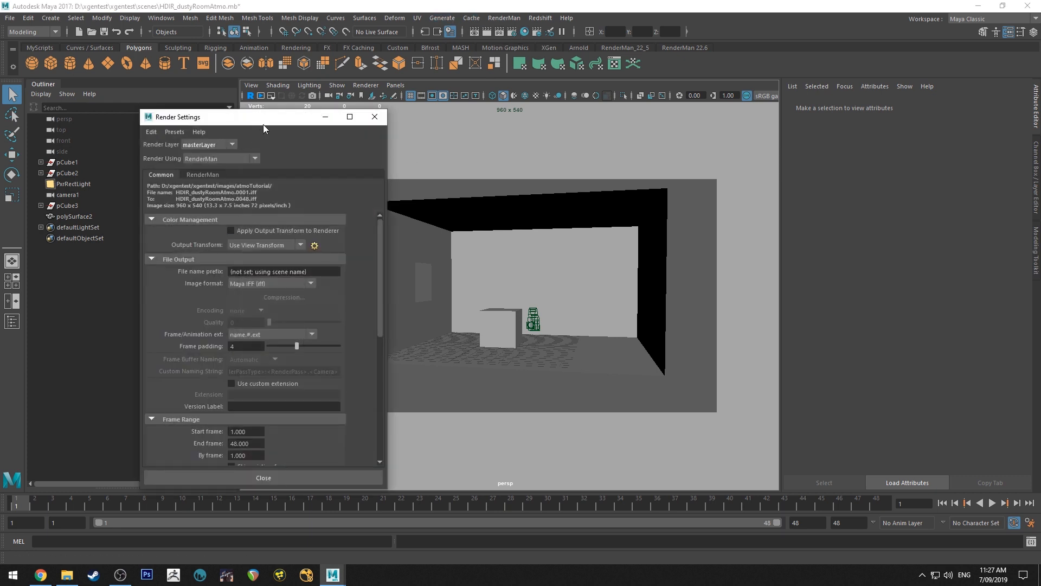
pyautogui.moveTo(263, 125); pyautogui.dragTo(280, 116)
pyautogui.click(251, 190)
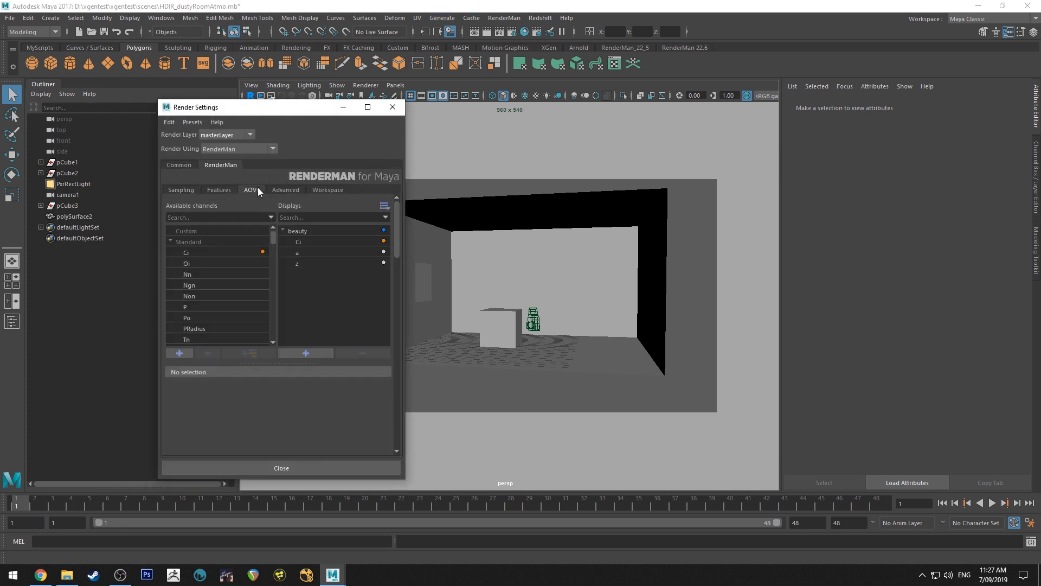
pyautogui.click(218, 190)
pyautogui.rightClick(326, 356)
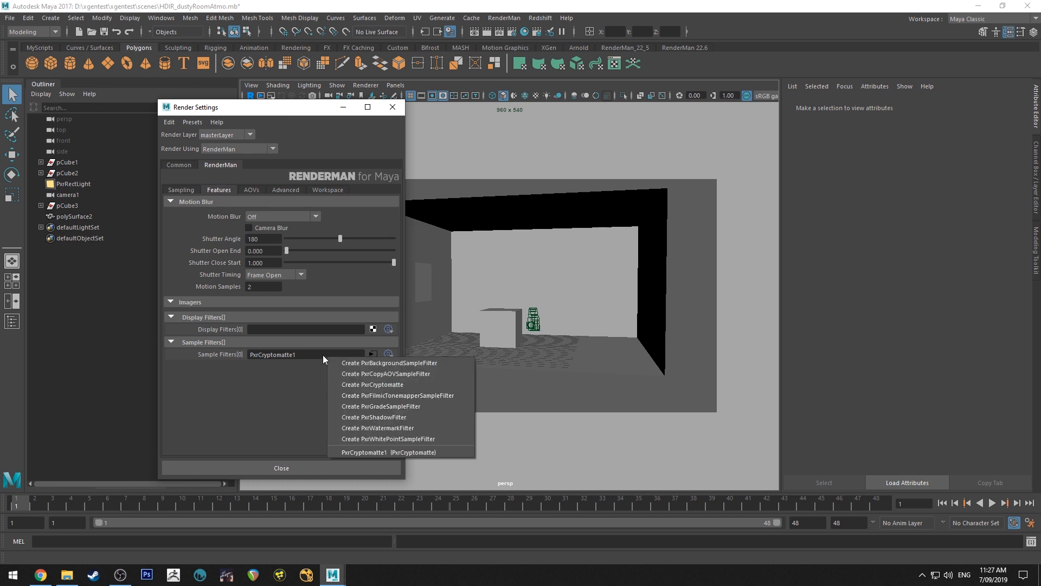
pyautogui.click(273, 400)
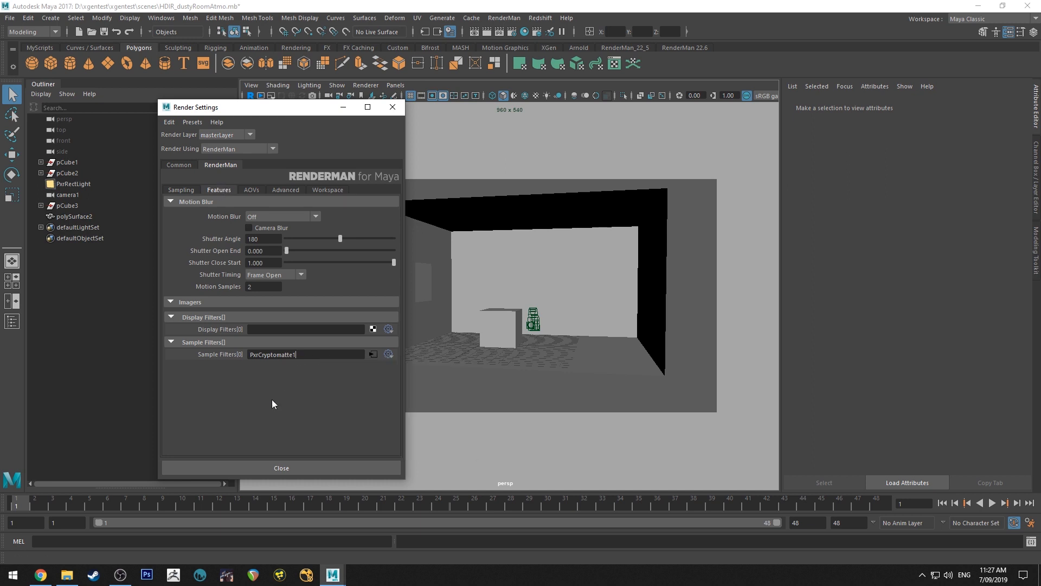
# Inspect the AOV settings of the z channel and the beauty display, and leave the render settings
pyautogui.click(251, 190)
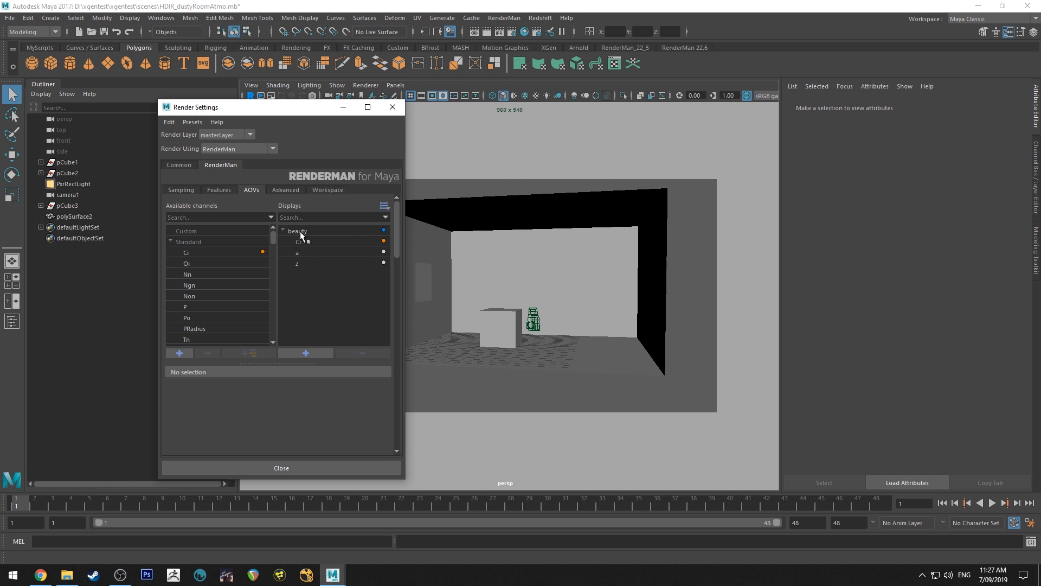
pyautogui.click(301, 264)
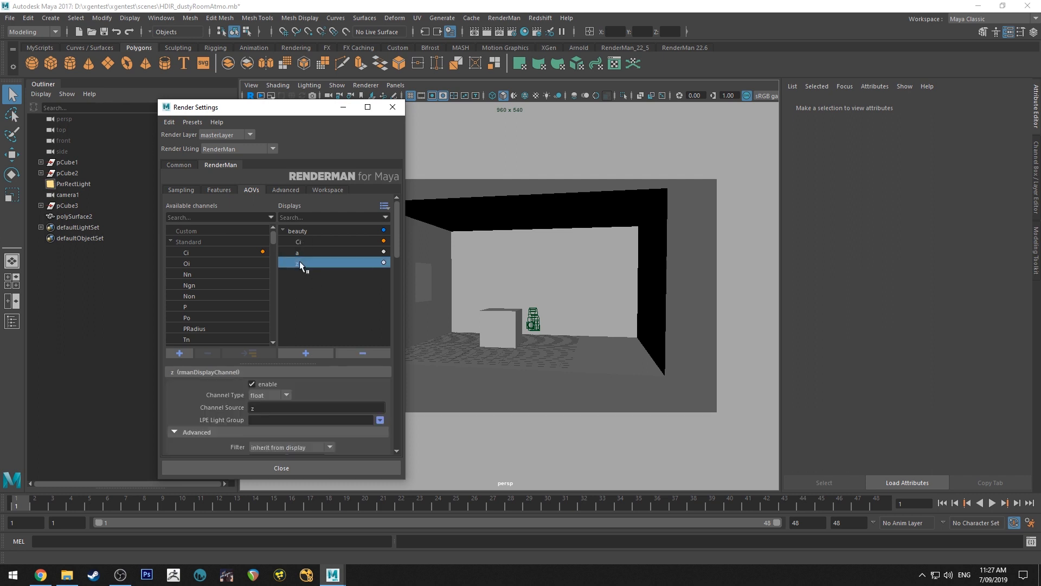
pyautogui.click(308, 230)
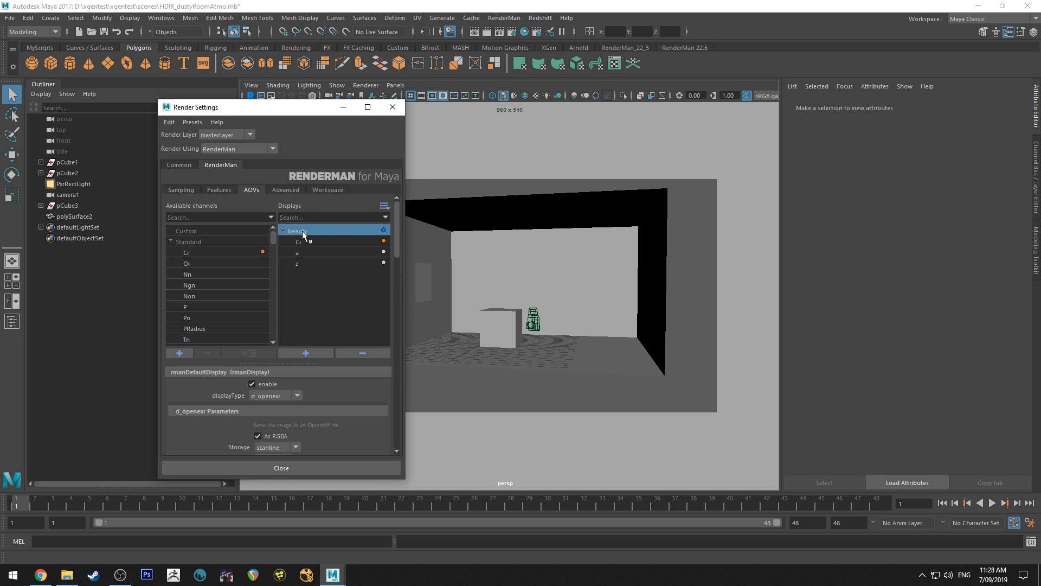
pyautogui.click(465, 284)
# Look through camera1 in the viewport and render frame 1 with RenderMan
pyautogui.keyDown('alt'); pyautogui.moveTo(492, 279); pyautogui.dragTo(446, 271); pyautogui.keyUp('alt')
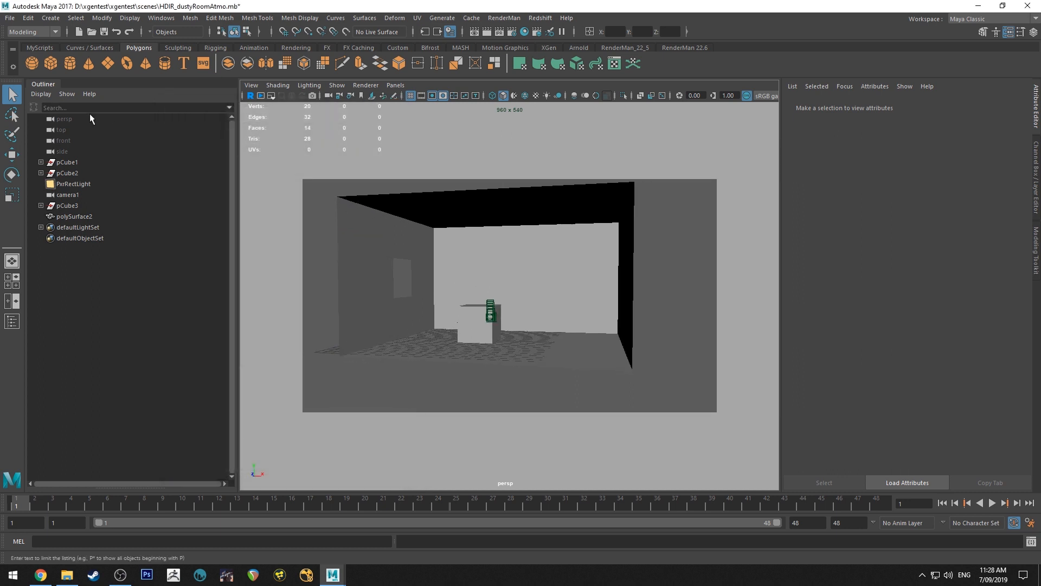
pyautogui.click(390, 87)
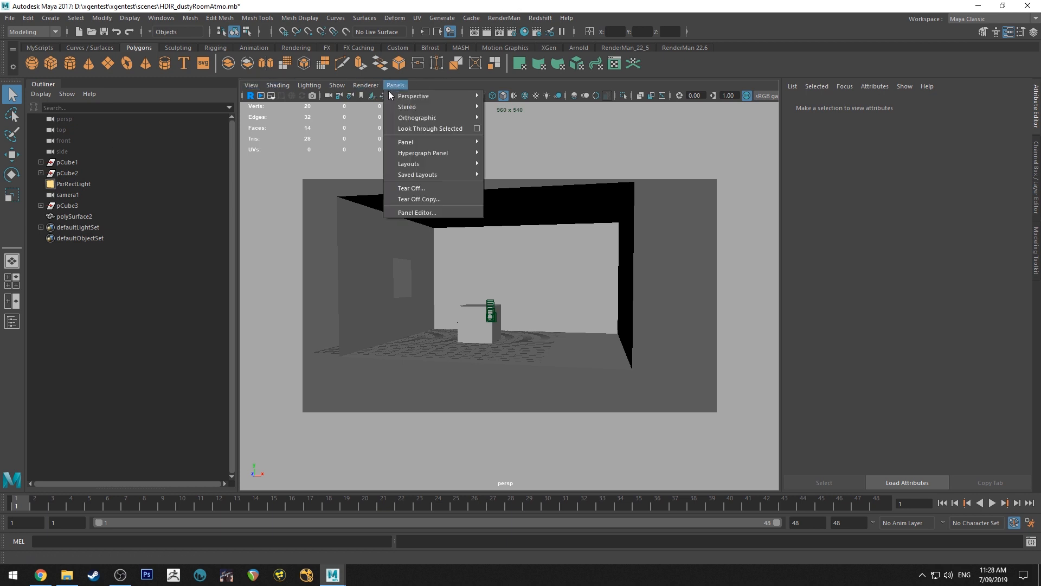
pyautogui.moveTo(461, 97)
pyautogui.click(529, 106)
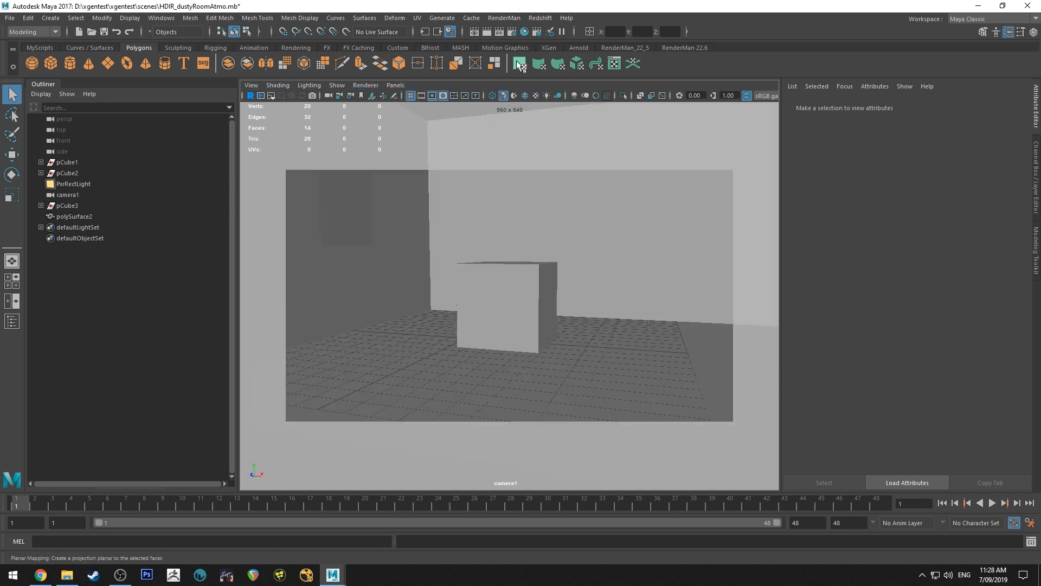
pyautogui.click(499, 31)
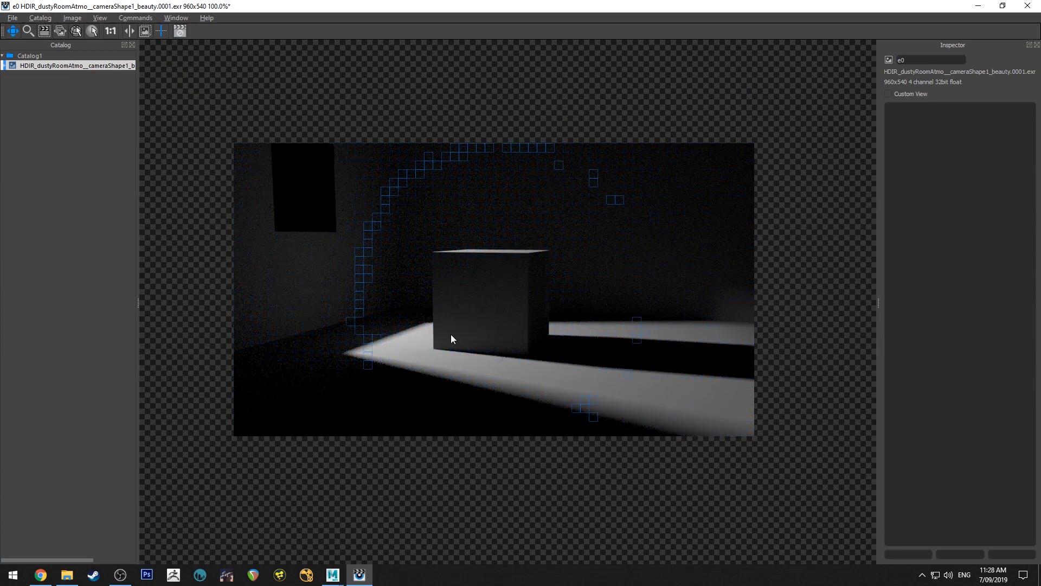
# Return to Maya and check the frame range, renderable camera and image size in the common render settings
pyautogui.click(981, 5)
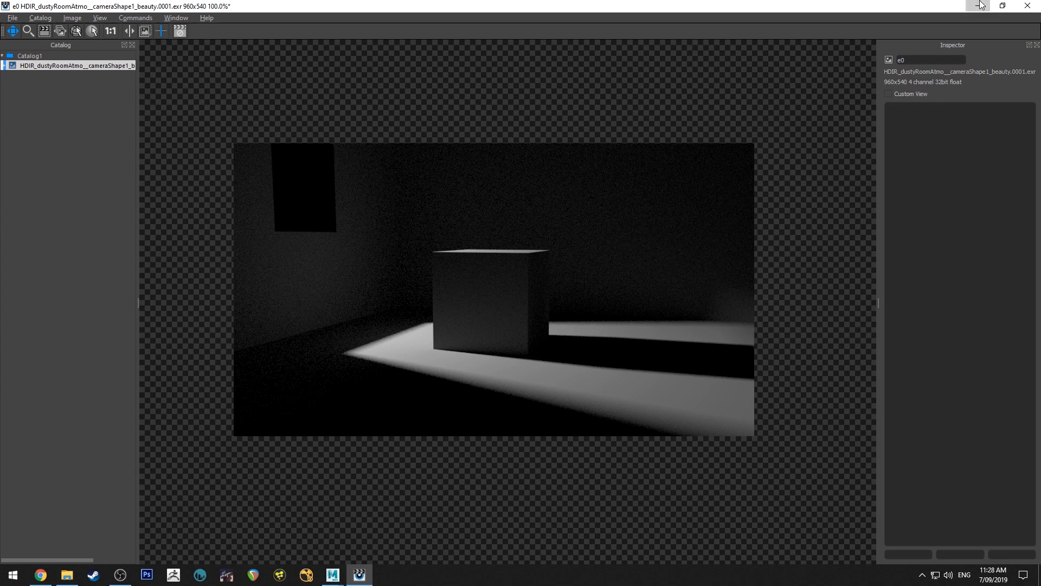
pyautogui.click(504, 17)
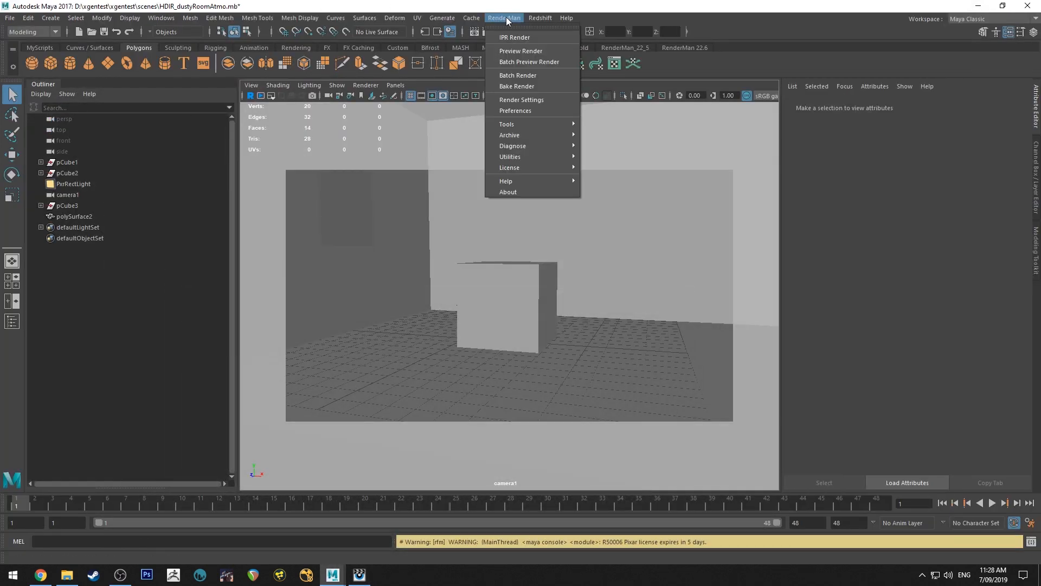
pyautogui.click(510, 10)
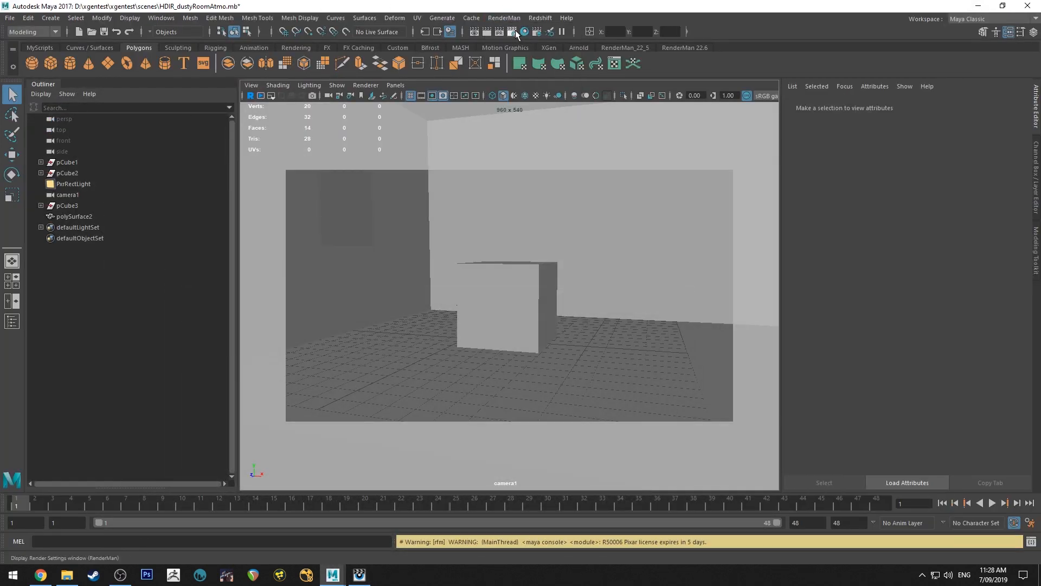
pyautogui.click(512, 31)
pyautogui.click(184, 183)
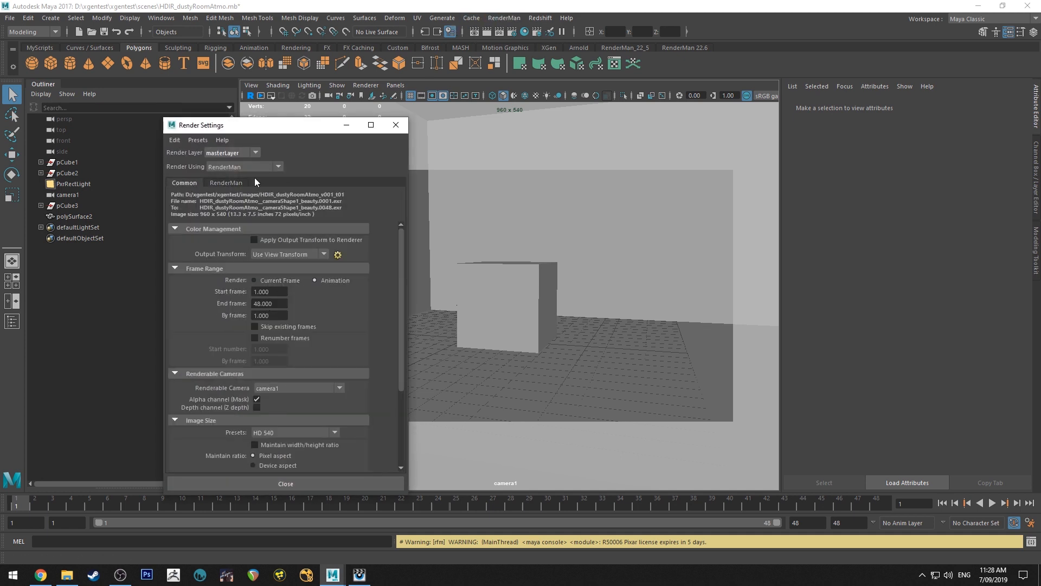
pyautogui.click(396, 126)
# Look up the Batch Render command, then review the RenderMan sampling settings and leave the render settings
pyautogui.click(504, 18)
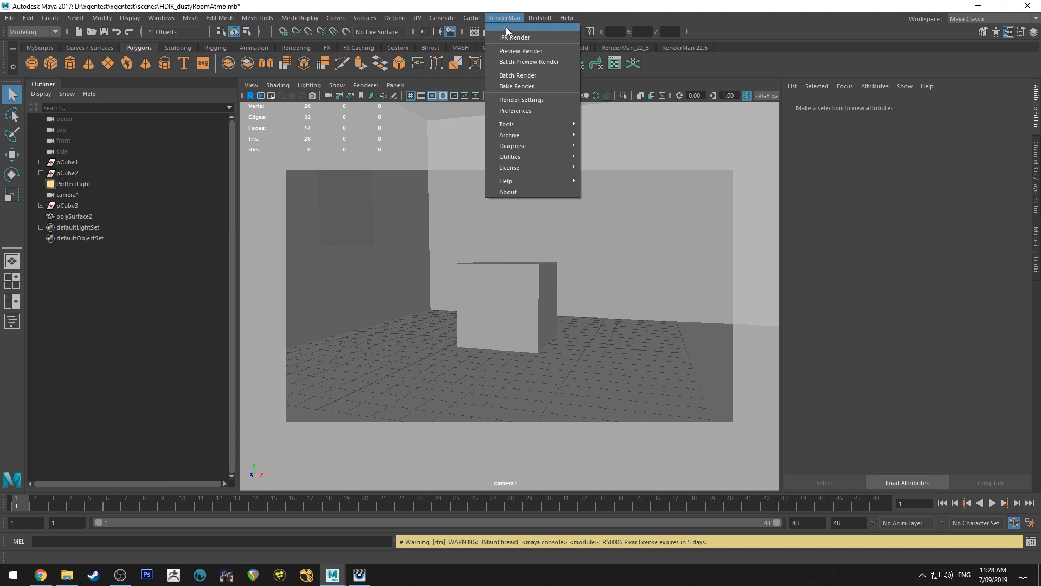
pyautogui.click(508, 76)
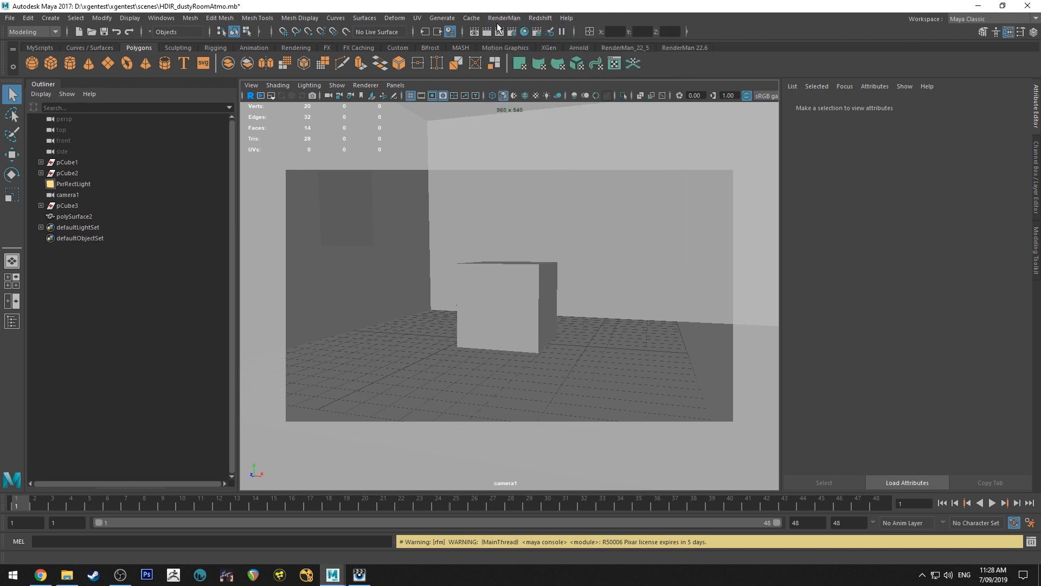
pyautogui.click(512, 33)
pyautogui.click(234, 200)
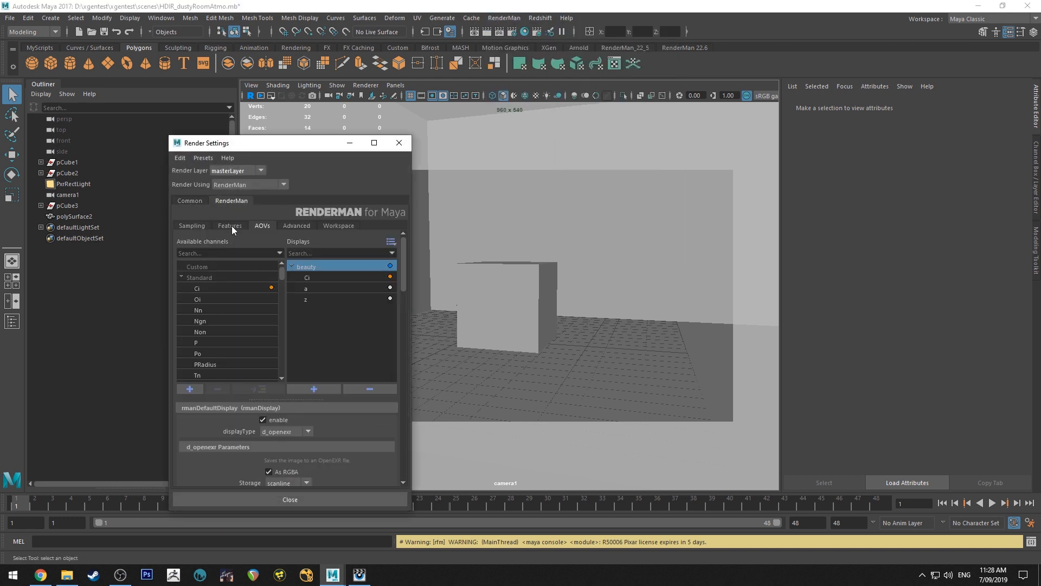
pyautogui.click(191, 225)
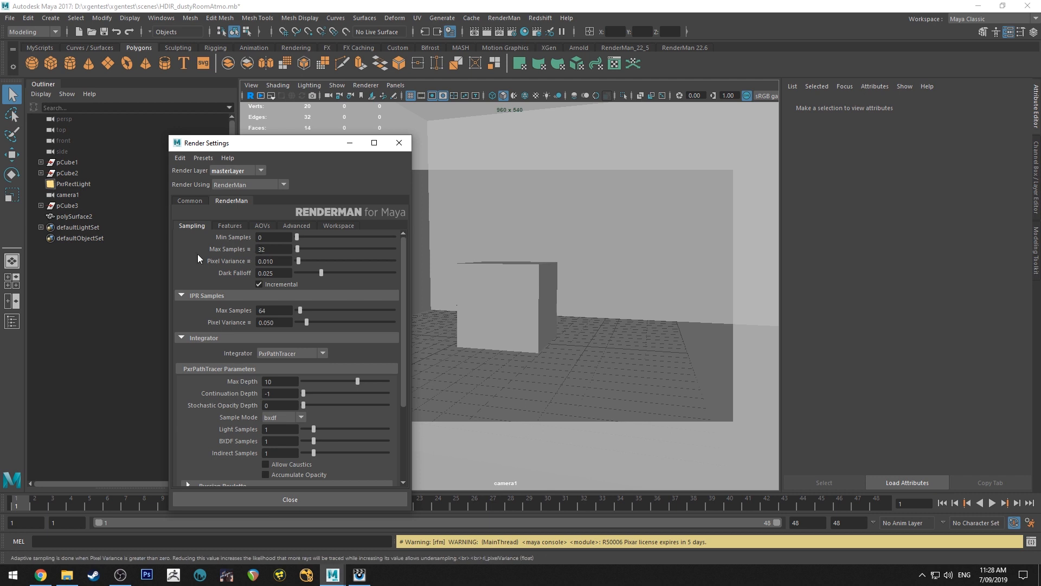
pyautogui.click(399, 143)
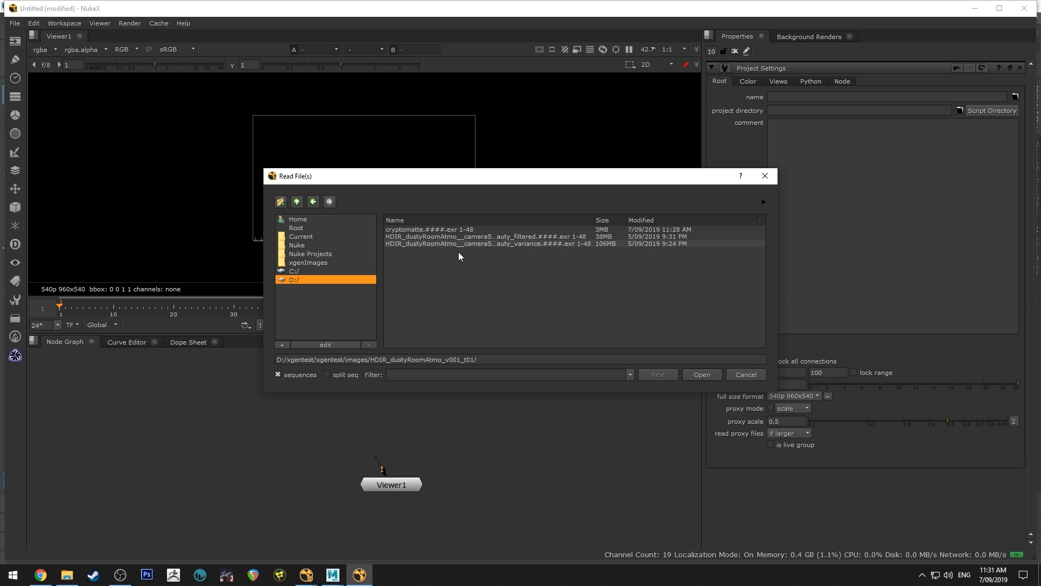
# In Nuke, read in the cryptomatte, beauty_filtered and beauty_variance EXR sequences and view the filtered beauty
pyautogui.moveTo(455, 243); pyautogui.dragTo(443, 229)
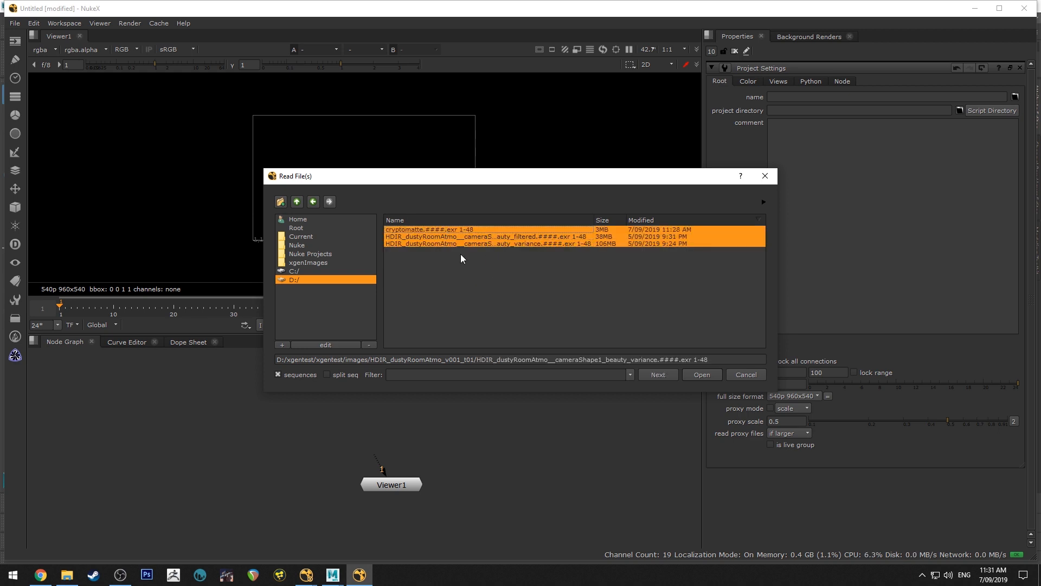
pyautogui.click(698, 376)
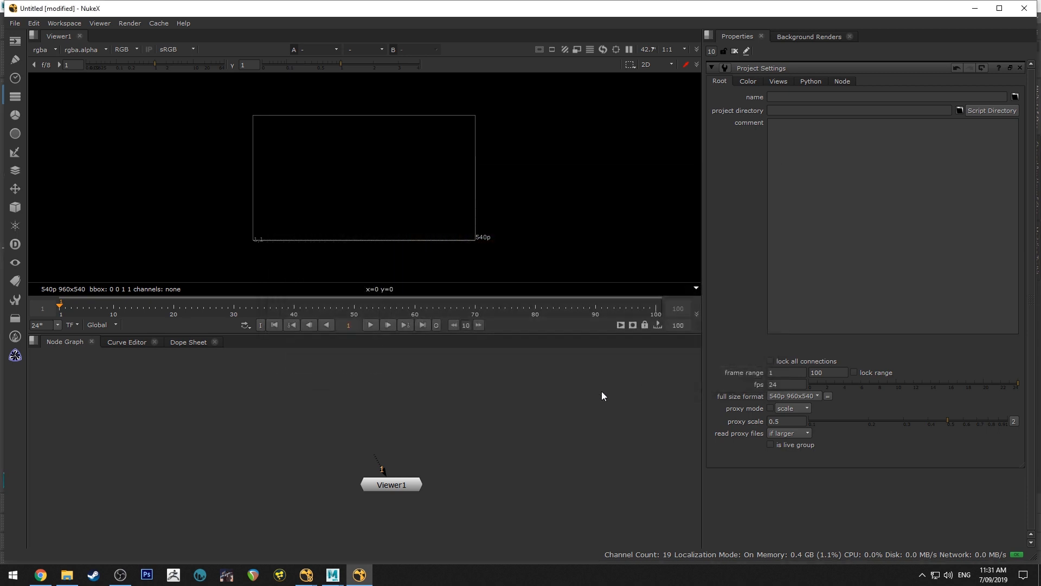
pyautogui.moveTo(438, 419); pyautogui.dragTo(549, 377)
pyautogui.press('1')
pyautogui.scroll(5, 382, 184)
pyautogui.scroll(-2, 382, 184)
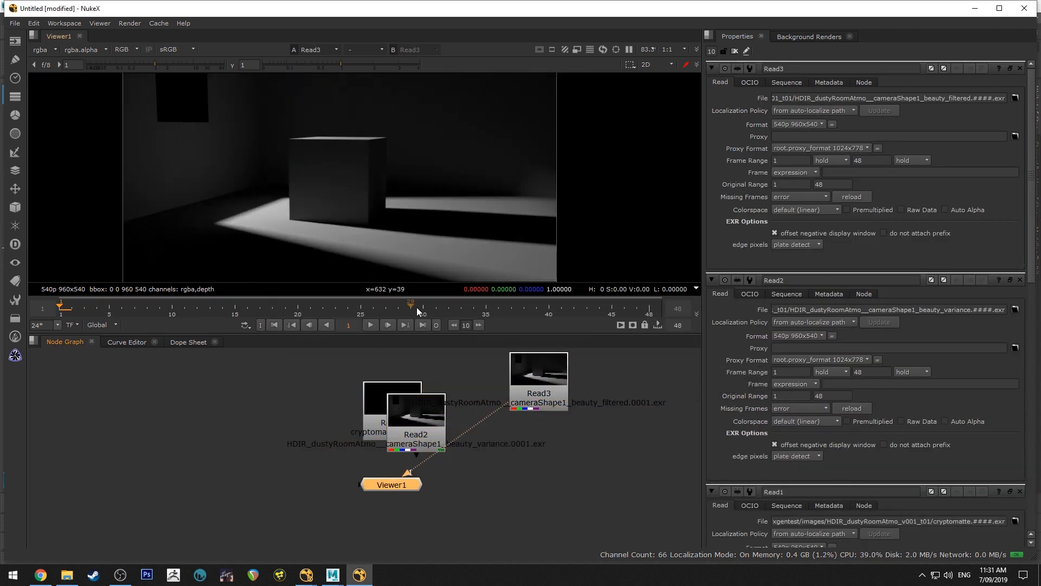
# Compare the variance and filtered beauty renders up close in an enlarged viewer, and delete the variance Read node
pyautogui.moveTo(441, 333); pyautogui.dragTo(441, 396)
pyautogui.scroll(1, 388, 174)
pyautogui.moveTo(416, 479); pyautogui.dragTo(432, 455)
pyautogui.press('1')
pyautogui.scroll(4, 401, 187)
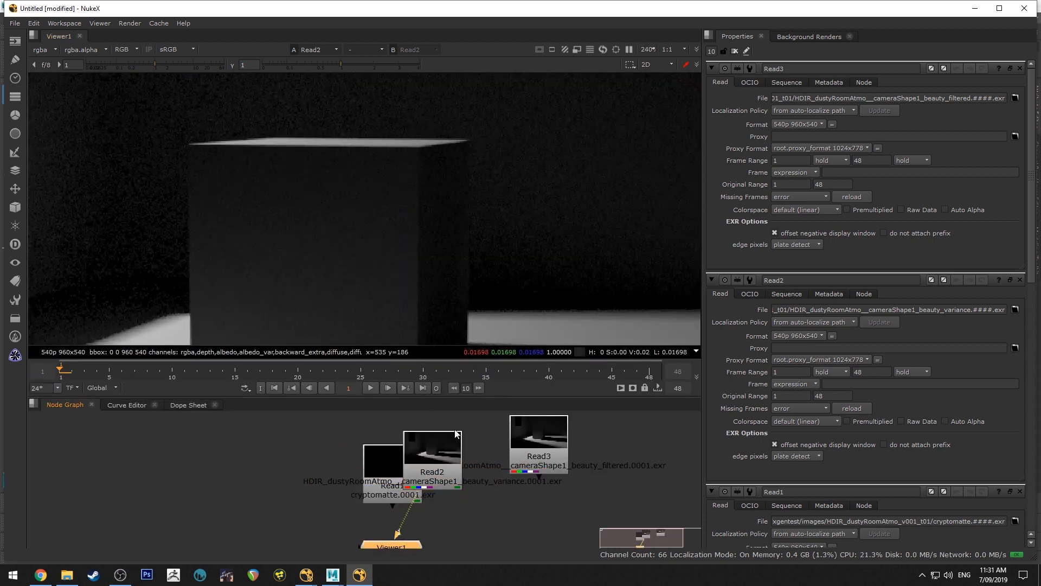
pyautogui.click(534, 437)
pyautogui.press('1')
pyautogui.click(440, 456)
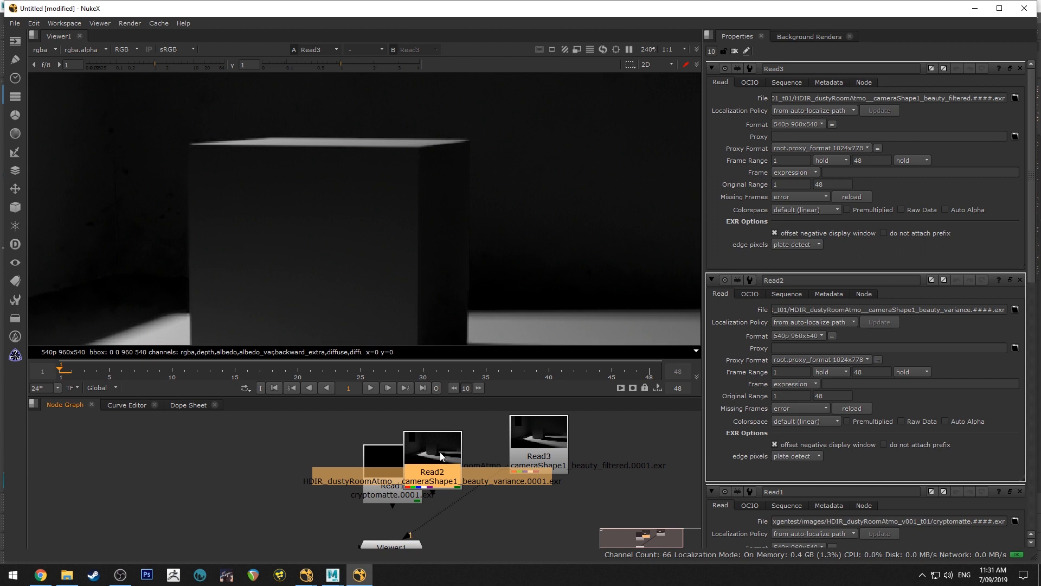
pyautogui.press('Delete')
# View the cryptomatte Read node and attach a Cryptomatte node below it, connected to the Viewer
pyautogui.click(400, 462)
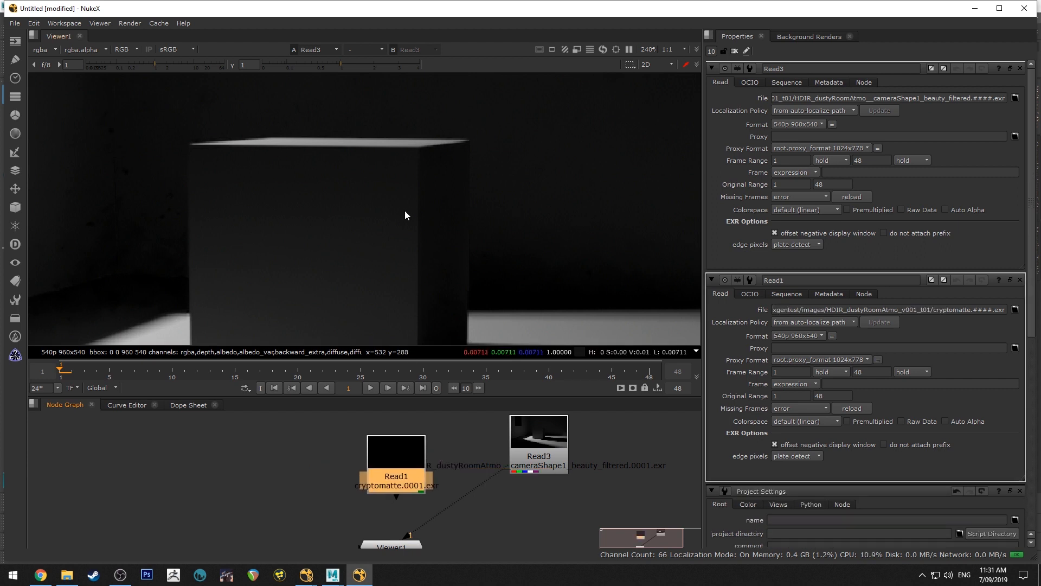
pyautogui.scroll(-1, 417, 205)
pyautogui.scroll(-3, 415, 219)
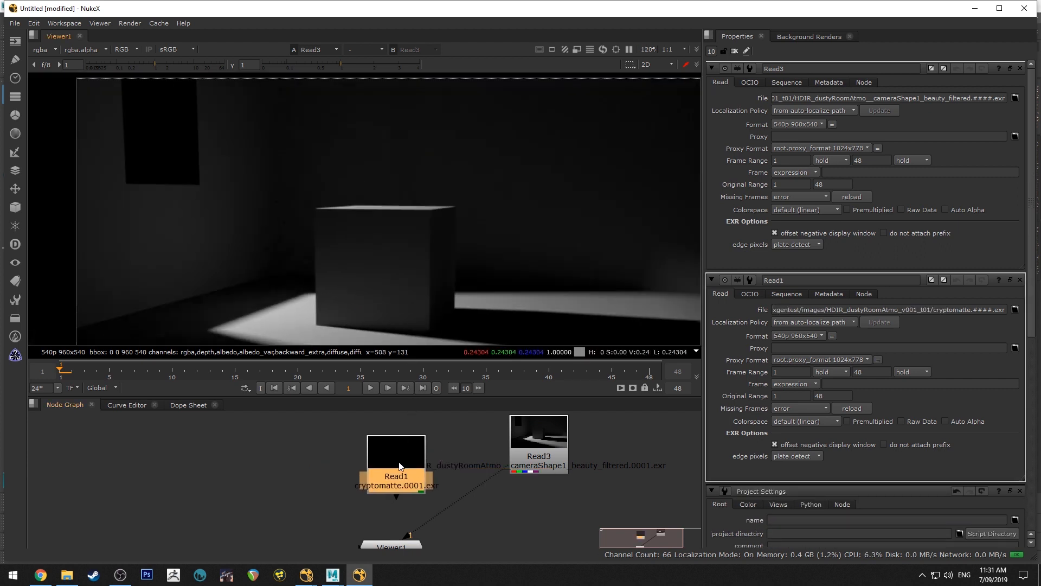
pyautogui.press('1')
pyautogui.scroll(-3, 412, 255)
pyautogui.moveTo(426, 460); pyautogui.dragTo(350, 450)
pyautogui.press('Tab')
pyautogui.write('crypto')
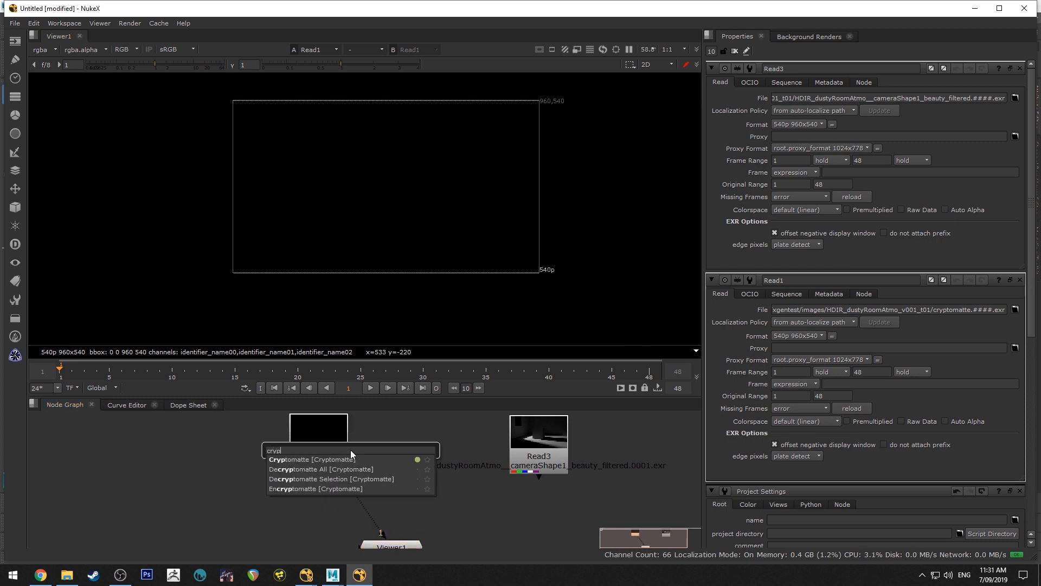
pyautogui.press('Return')
pyautogui.moveTo(337, 493); pyautogui.dragTo(338, 505)
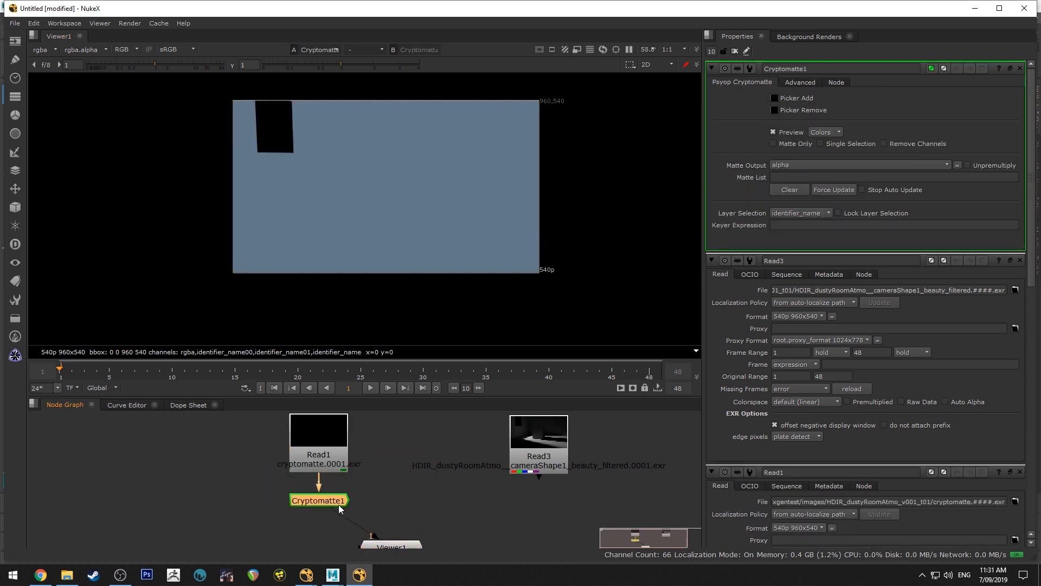
# Play back the Cryptomatte preview through the frame range and stop the playback
pyautogui.click(288, 119)
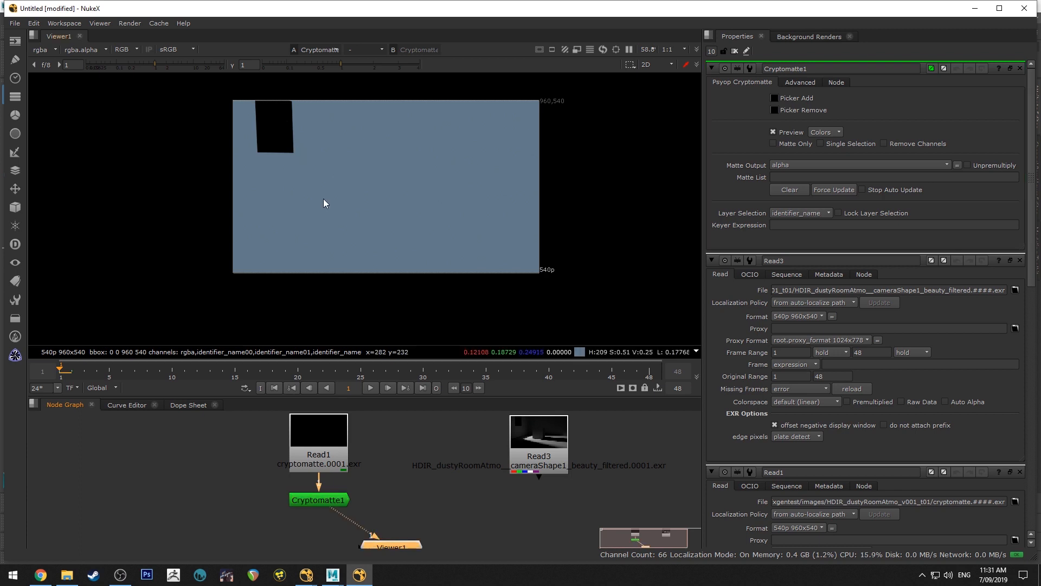
pyautogui.click(370, 388)
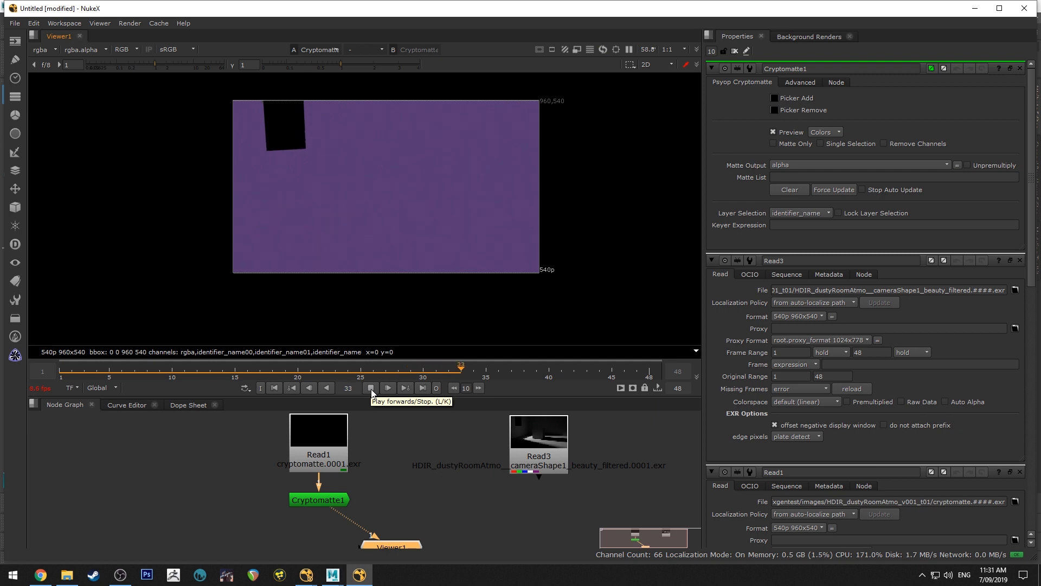
pyautogui.click(371, 388)
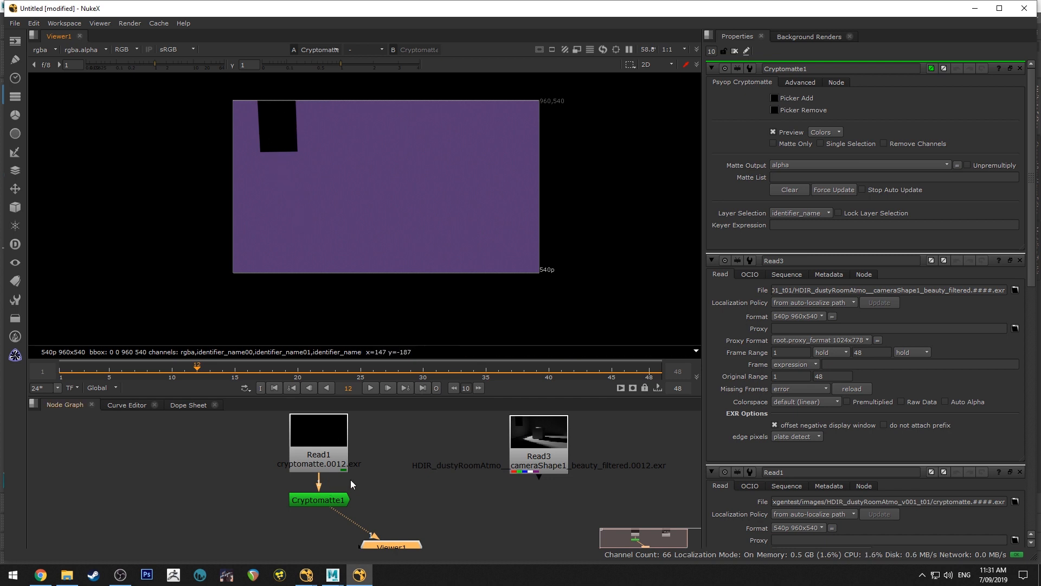
# Add the room geometry pCube3 to the Cryptomatte node's matte list by picking it in the viewer
pyautogui.scroll(-5, 350, 480)
pyautogui.moveTo(362, 448); pyautogui.dragTo(377, 483)
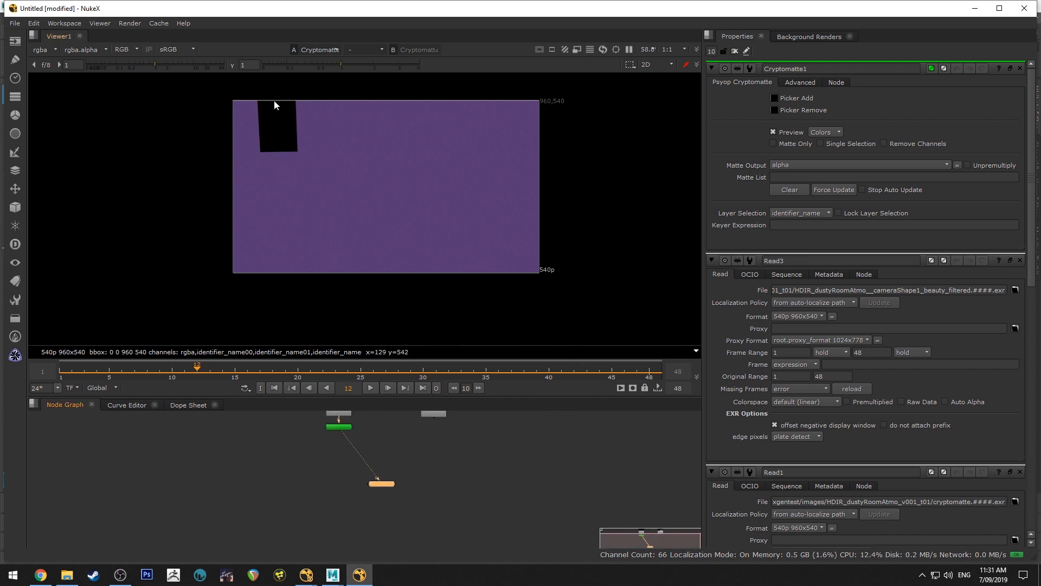
pyautogui.scroll(4, 379, 461)
pyautogui.click(345, 448)
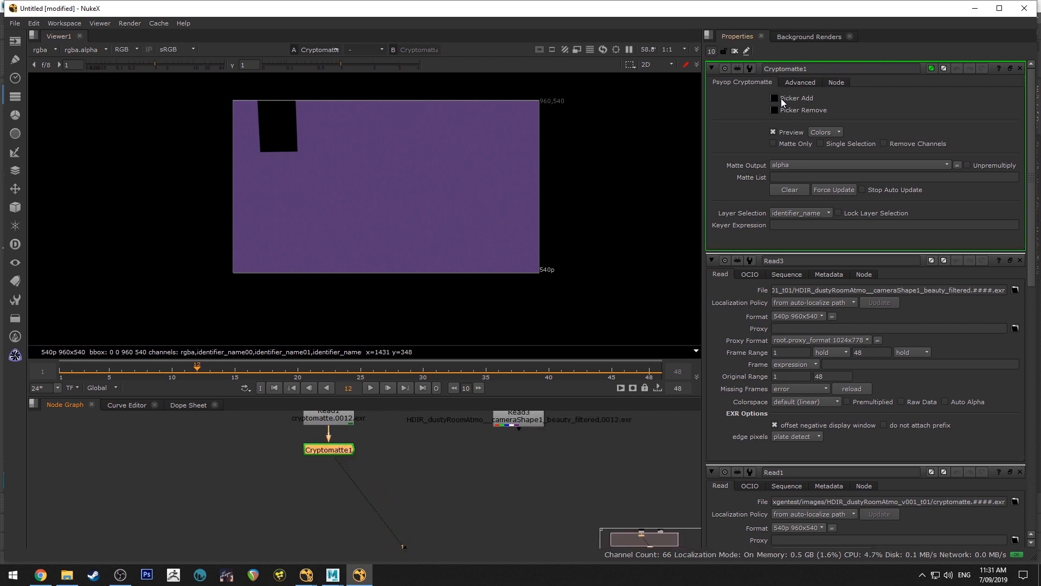
pyautogui.click(775, 99)
pyautogui.keyDown('ctrl'); pyautogui.click(390, 178); pyautogui.keyUp('ctrl')
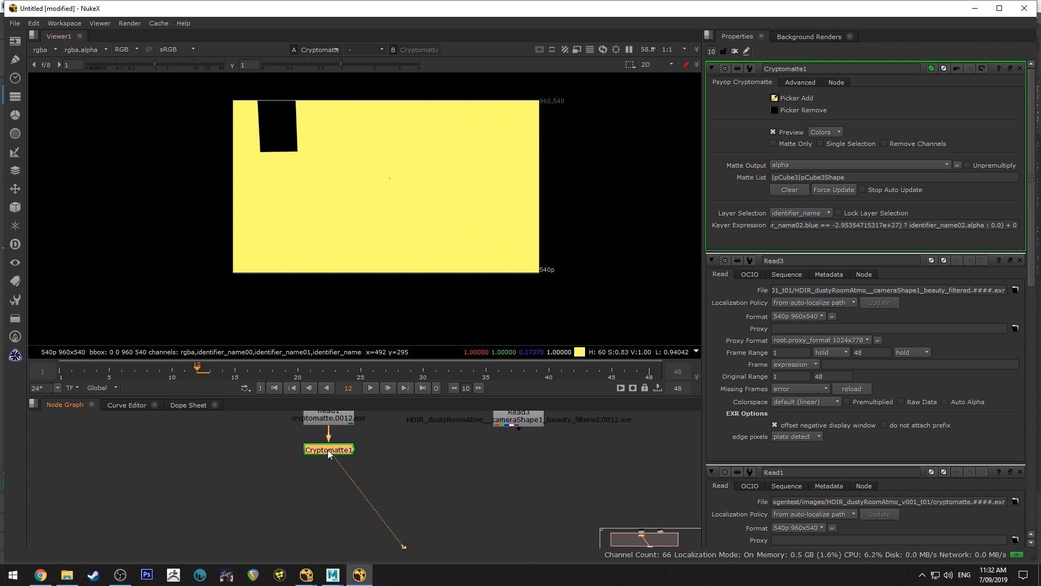
# Add an Invert node after the Cryptomatte node and reposition the Viewer node beneath it
pyautogui.press('Tab')
pyautogui.write('inver')
pyautogui.press('Return')
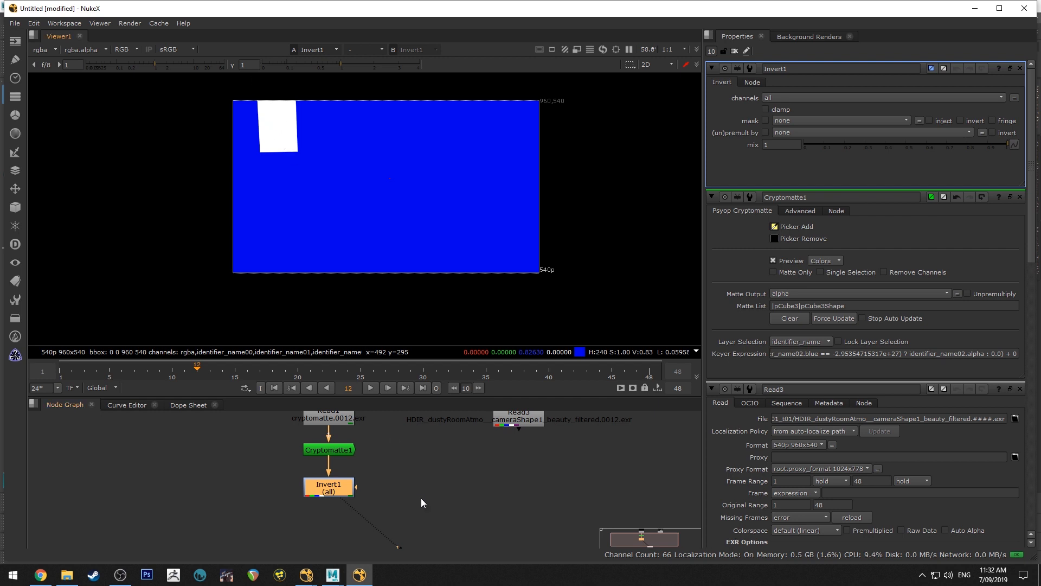
pyautogui.scroll(-3, 430, 435)
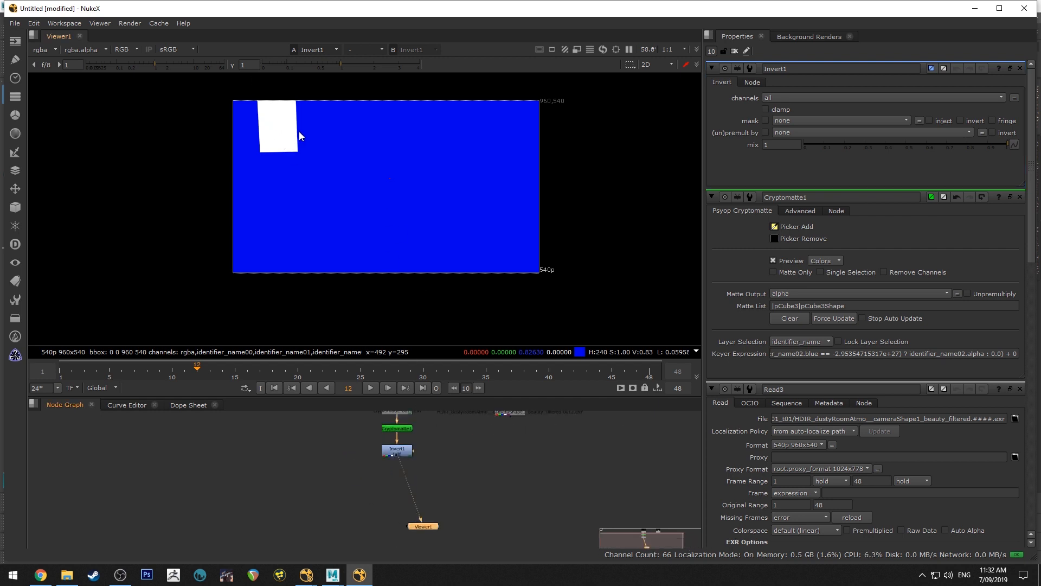
pyautogui.scroll(-2, 406, 210)
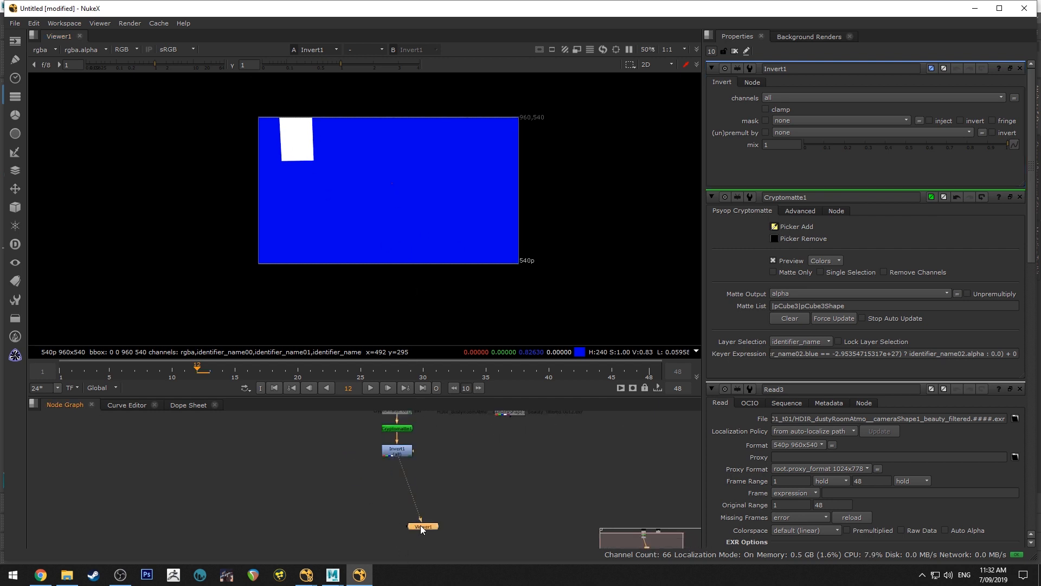
pyautogui.moveTo(421, 525); pyautogui.dragTo(405, 534)
# Create a Merge node and insert it between the Invert node and the Viewer
pyautogui.click(392, 450)
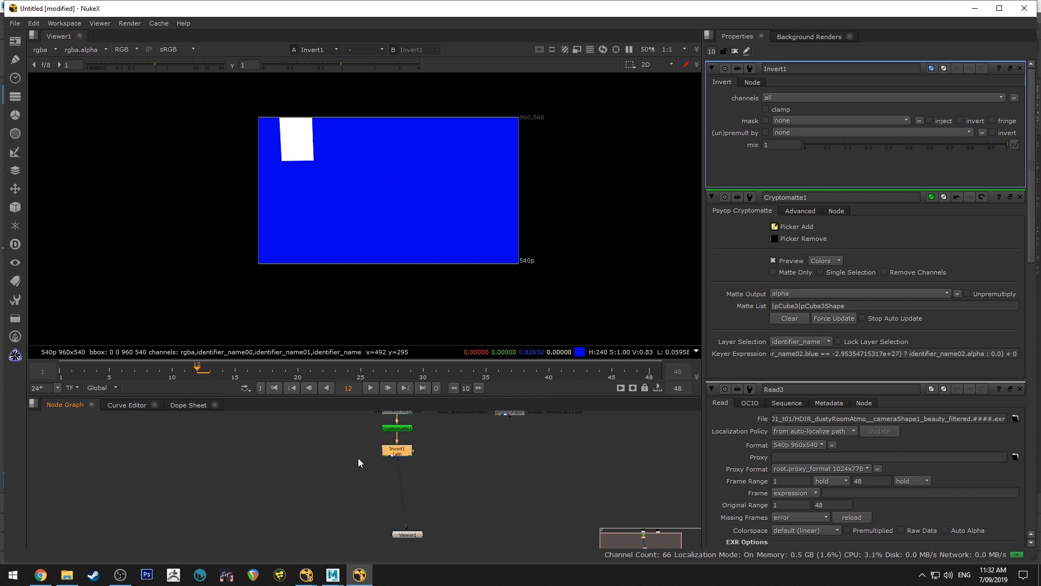
pyautogui.press('Tab')
pyautogui.write('mer')
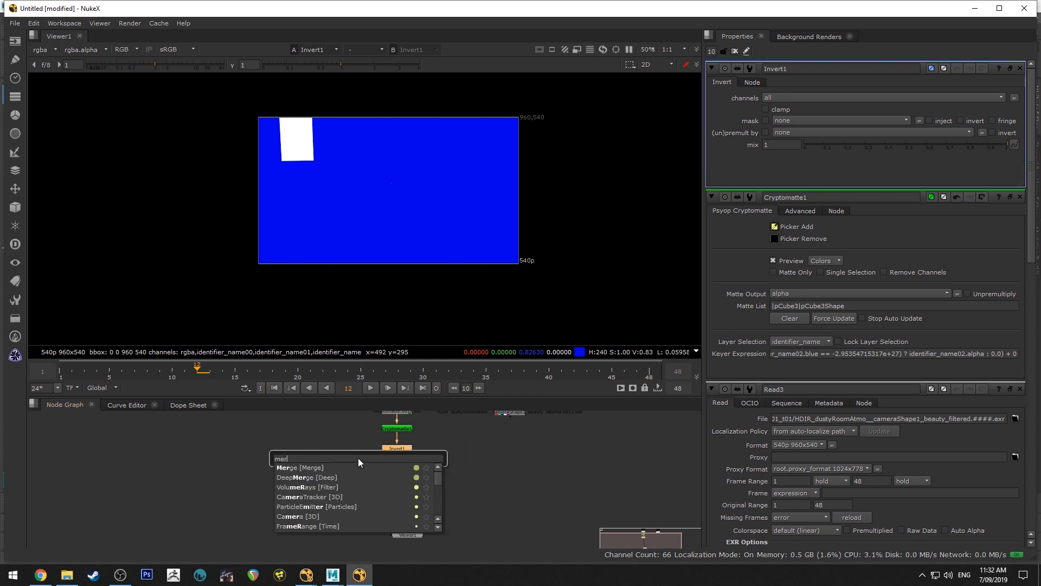
pyautogui.press('Return')
pyautogui.moveTo(450, 450); pyautogui.dragTo(408, 477)
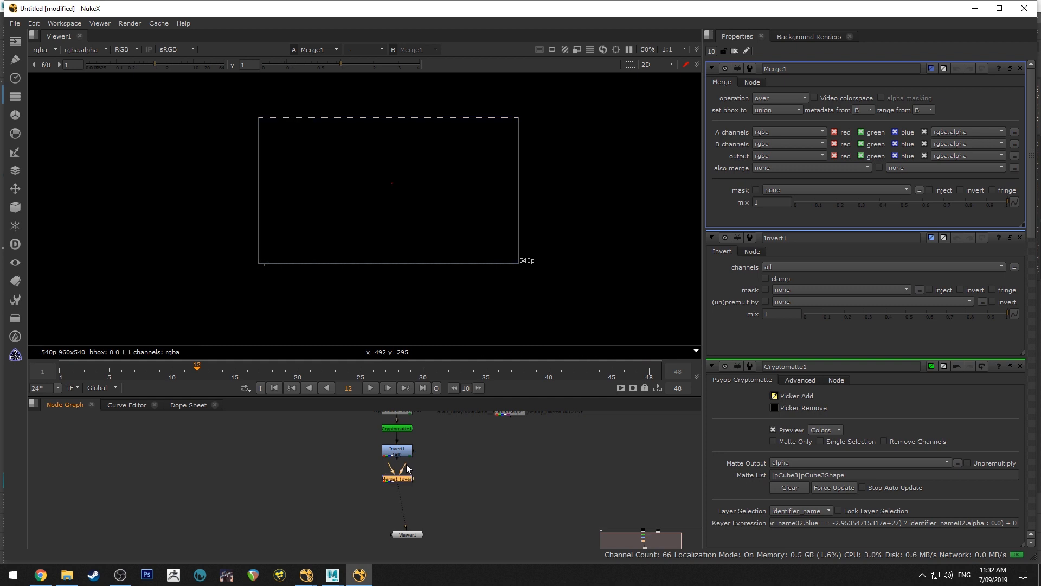
# Create a Constant node beside the Merge node and connect it to the Merge's A input
pyautogui.press('Tab')
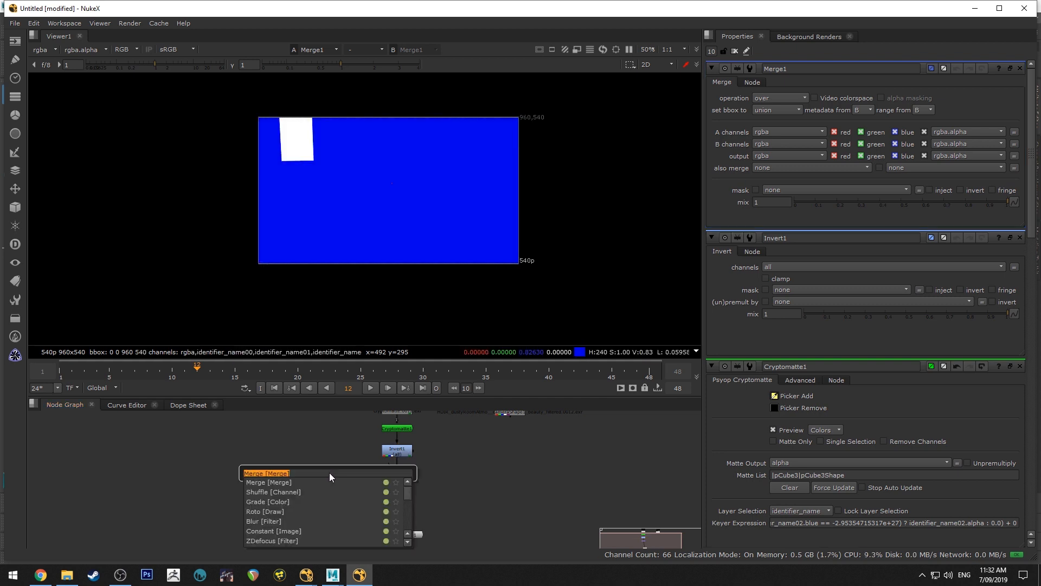
pyautogui.write('con')
pyautogui.press('Return')
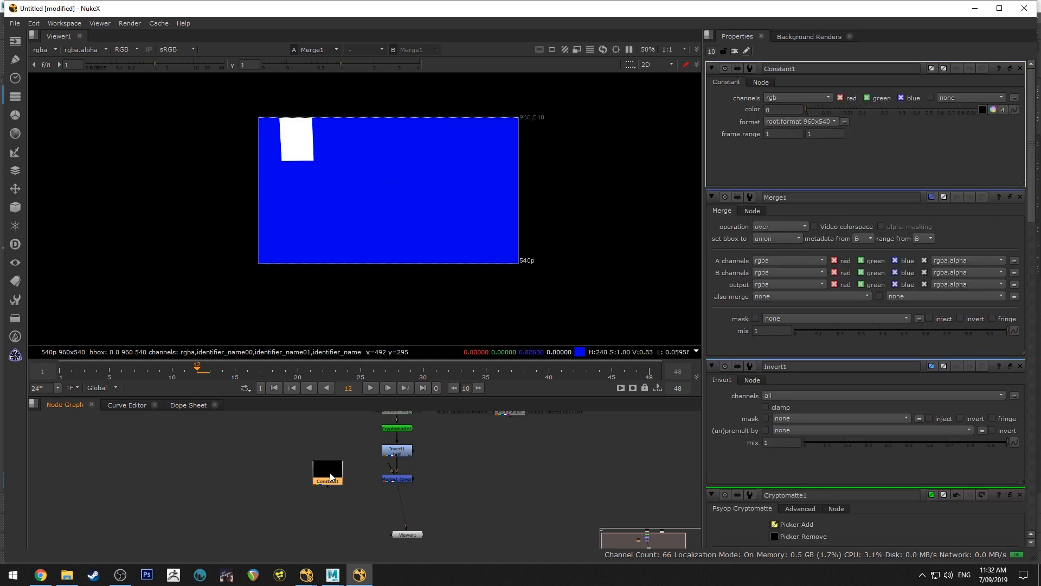
pyautogui.moveTo(331, 478)
pyautogui.mouseDown()
pyautogui.moveTo(349, 479)
pyautogui.moveTo(340, 479)
pyautogui.mouseUp()
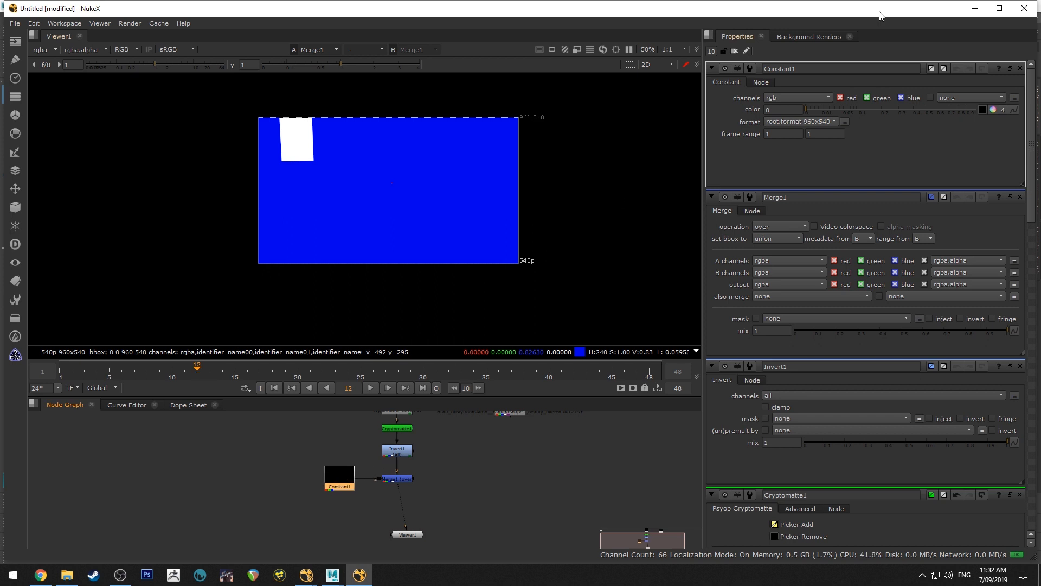
# Limit the open node properties to 1 and set the Constant's color to pink, with green 0.29 and the other channels 1
pyautogui.write('1')
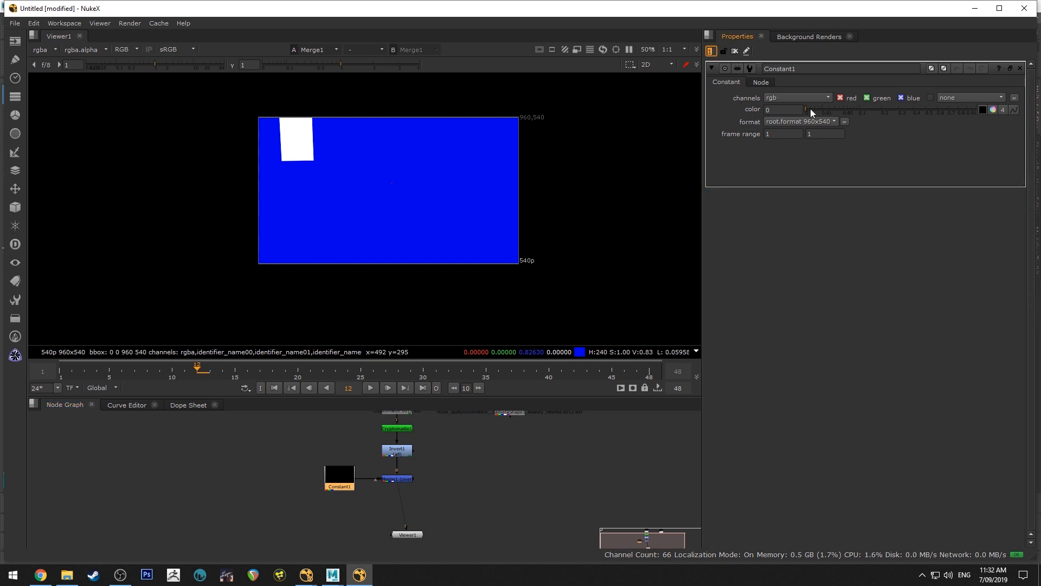
pyautogui.moveTo(811, 112); pyautogui.dragTo(976, 111)
pyautogui.click(991, 109)
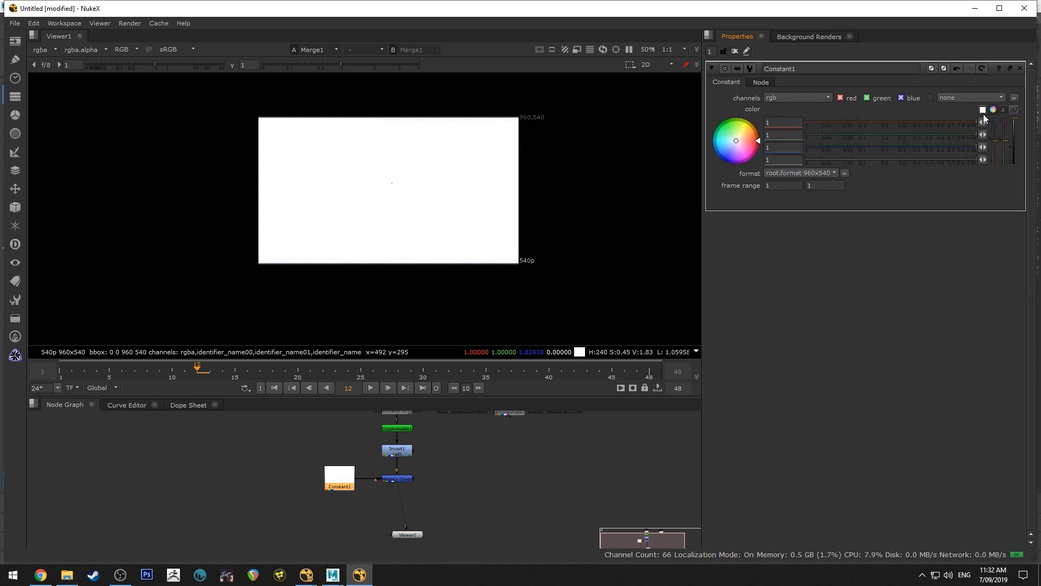
pyautogui.moveTo(815, 134); pyautogui.dragTo(896, 136)
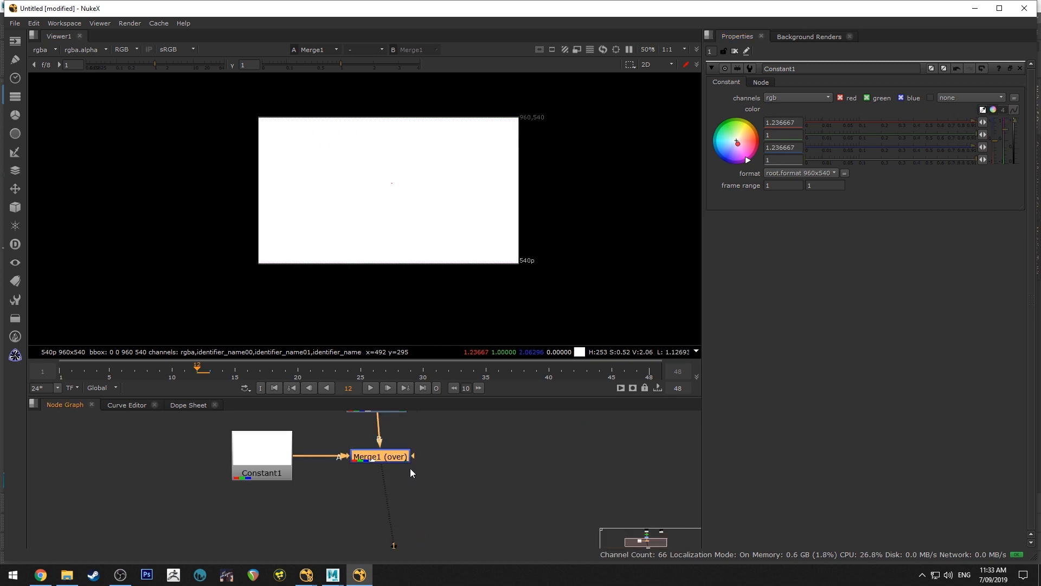
# Add a VolumeRays node after the Merge node
pyautogui.press('Tab')
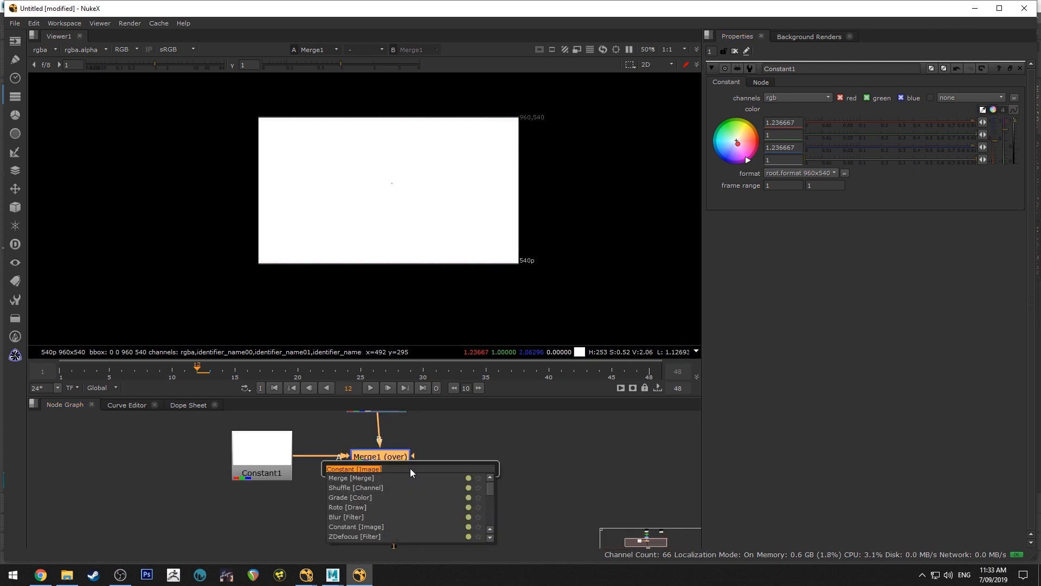
pyautogui.write('volume')
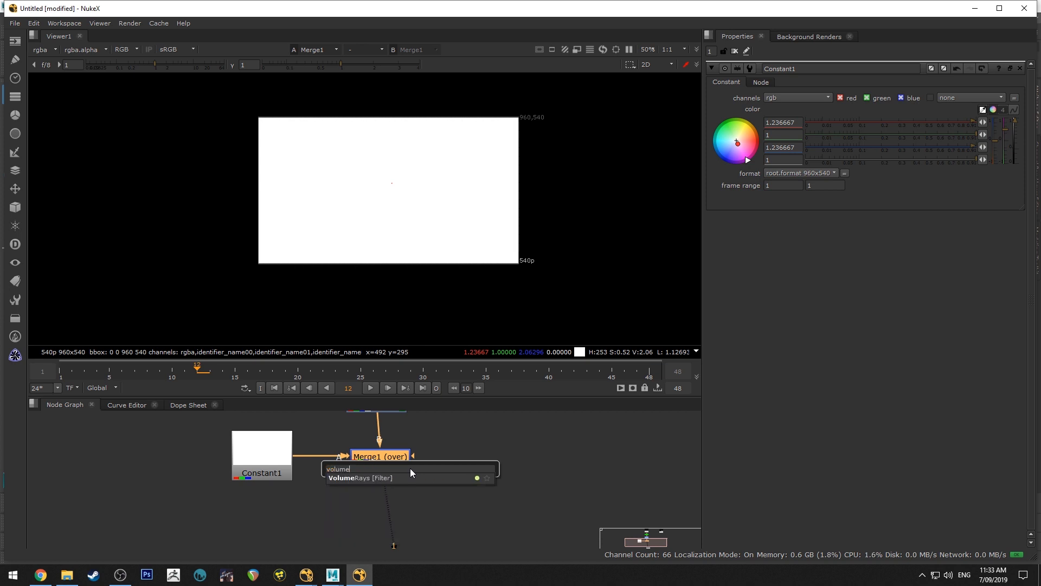
pyautogui.press('Return')
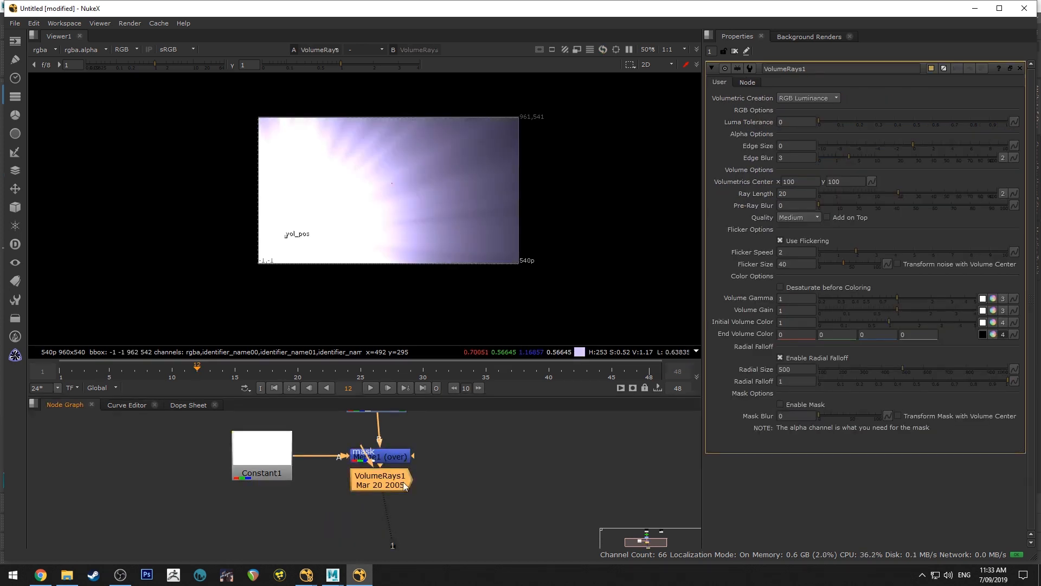
# Set the Merge operation to copy and connect the Invert node to its mask input instead of its B input
pyautogui.doubleClick(379, 454)
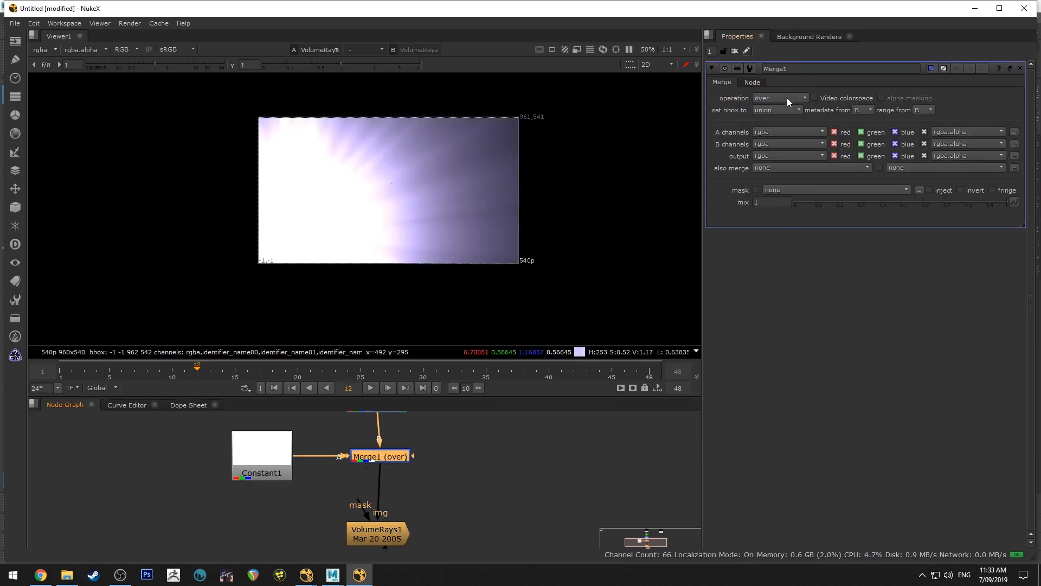
pyautogui.click(787, 98)
pyautogui.click(774, 58)
pyautogui.moveTo(382, 415); pyautogui.dragTo(379, 466, button='middle')
pyautogui.moveTo(379, 471); pyautogui.dragTo(365, 473)
pyautogui.moveTo(411, 507); pyautogui.dragTo(381, 467)
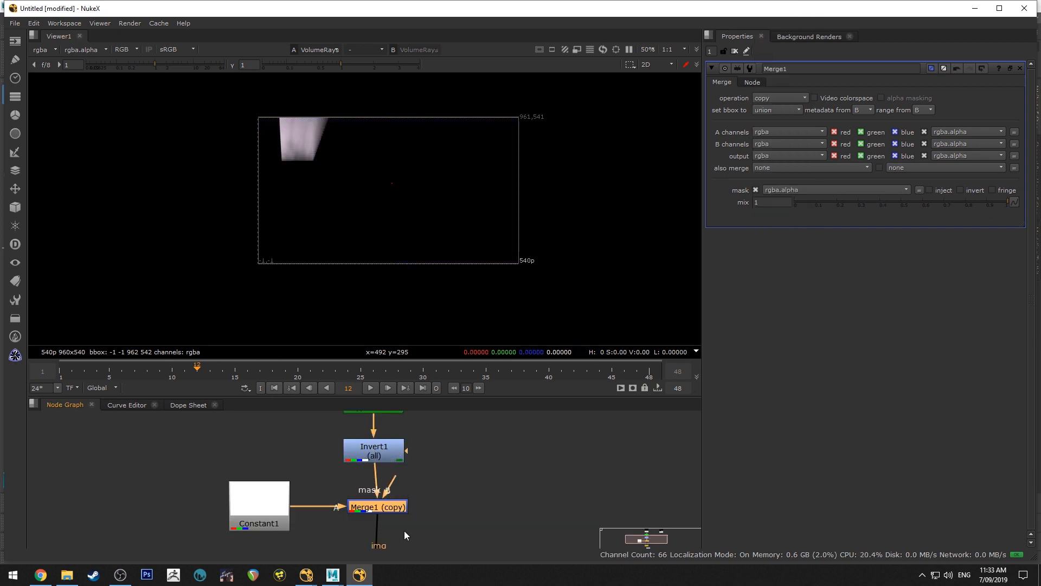
pyautogui.moveTo(390, 511); pyautogui.dragTo(386, 511)
pyautogui.scroll(-3, 441, 486)
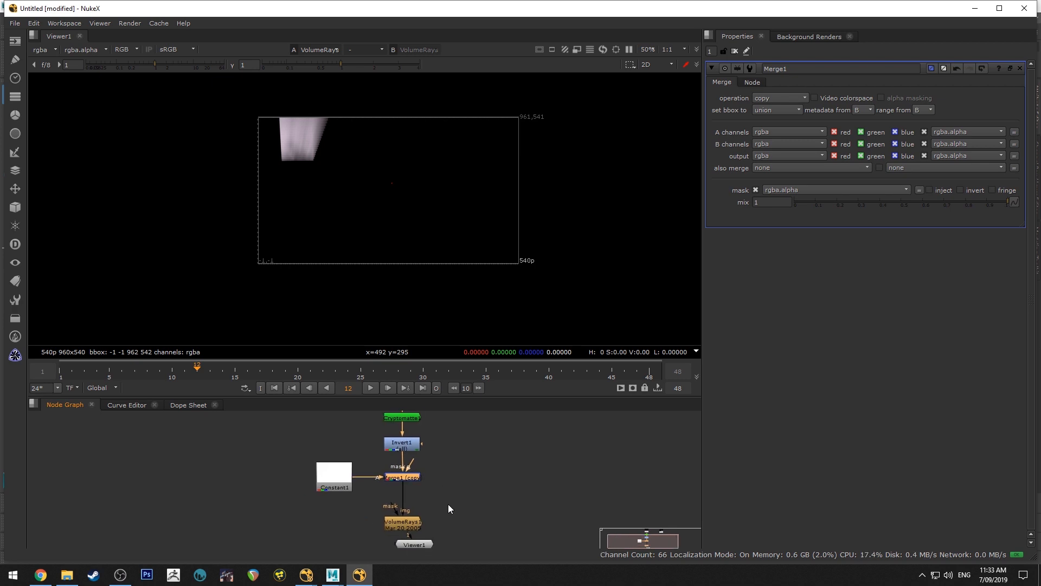
# Move the VolumeRays volumetrics center to just above the window matte's upper-left corner, about x 42, y 566
pyautogui.doubleClick(407, 492)
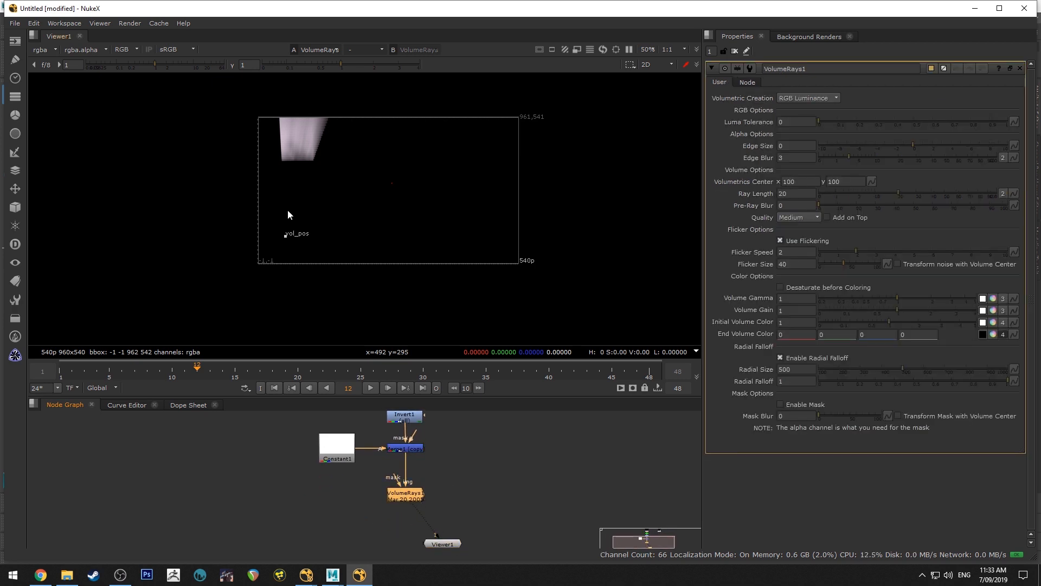
pyautogui.moveTo(285, 236); pyautogui.dragTo(270, 115)
pyautogui.scroll(4, 312, 161)
pyautogui.scroll(3, 382, 155)
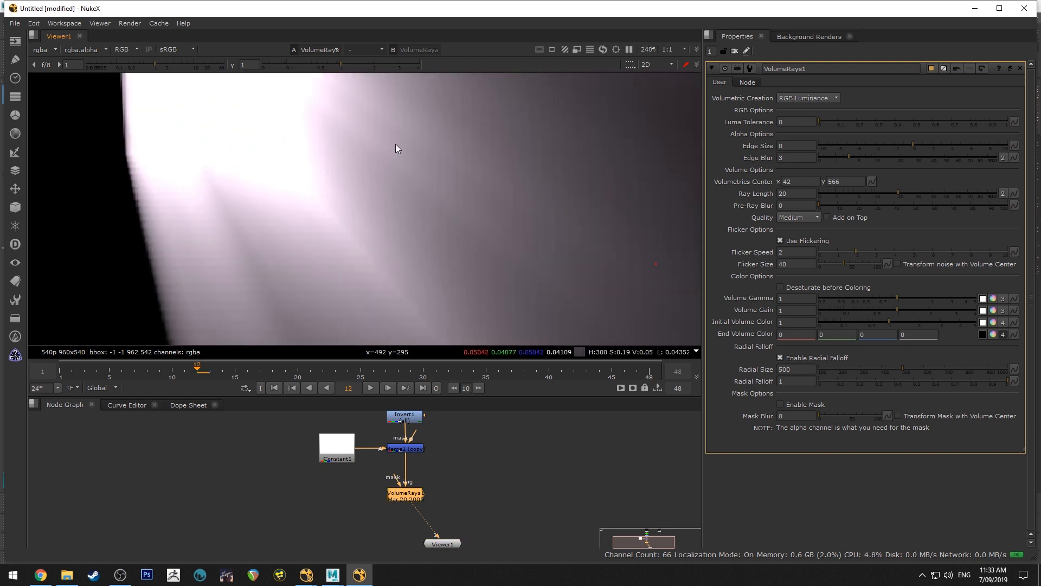
# Set the VolumeRays quality to Very High and inspect the light rays up close and as a whole
pyautogui.click(798, 216)
pyautogui.click(797, 239)
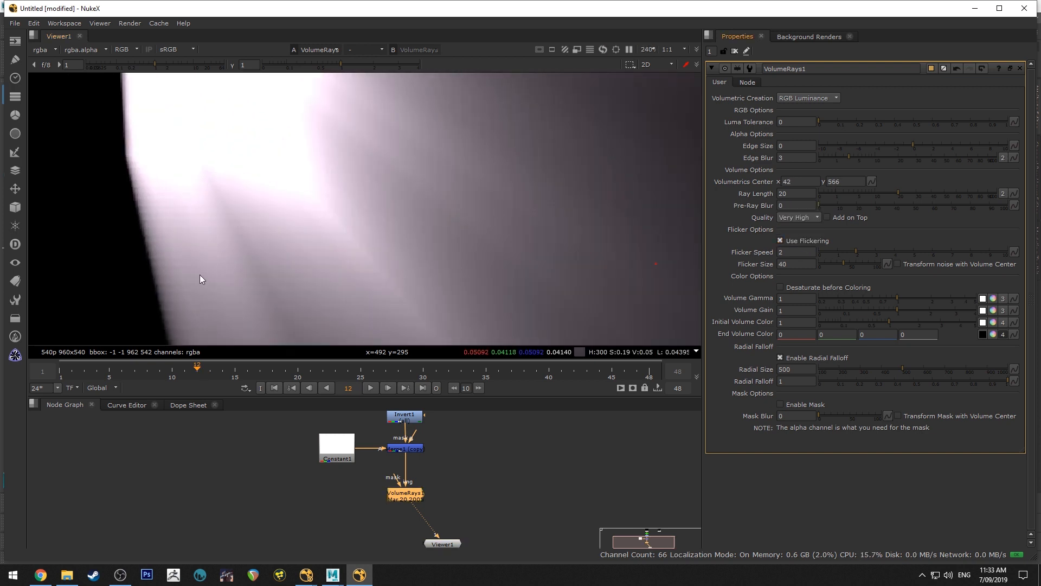
pyautogui.scroll(-4, 439, 193)
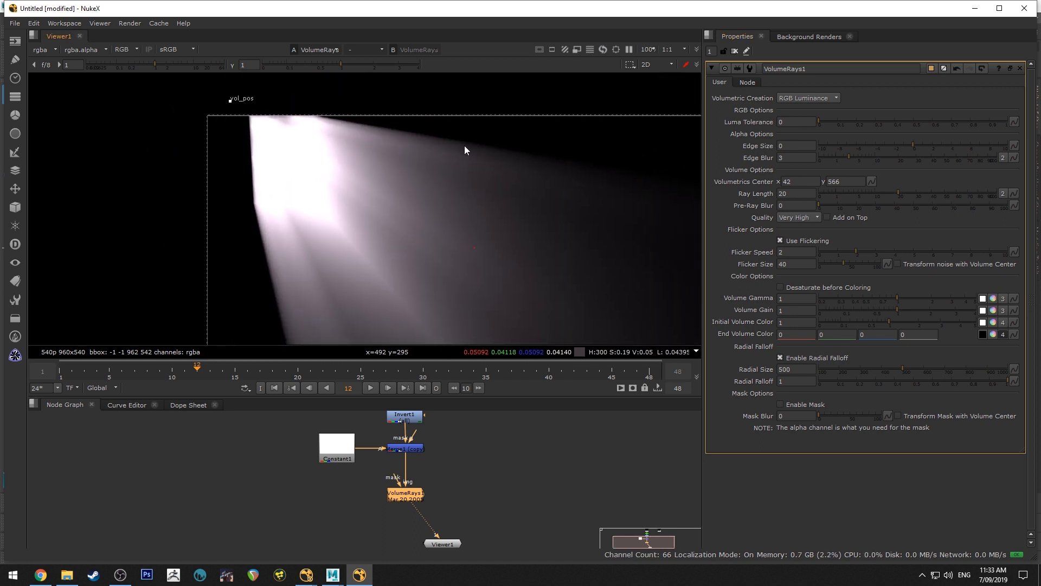
pyautogui.scroll(2, 365, 217)
pyautogui.scroll(-2, 482, 214)
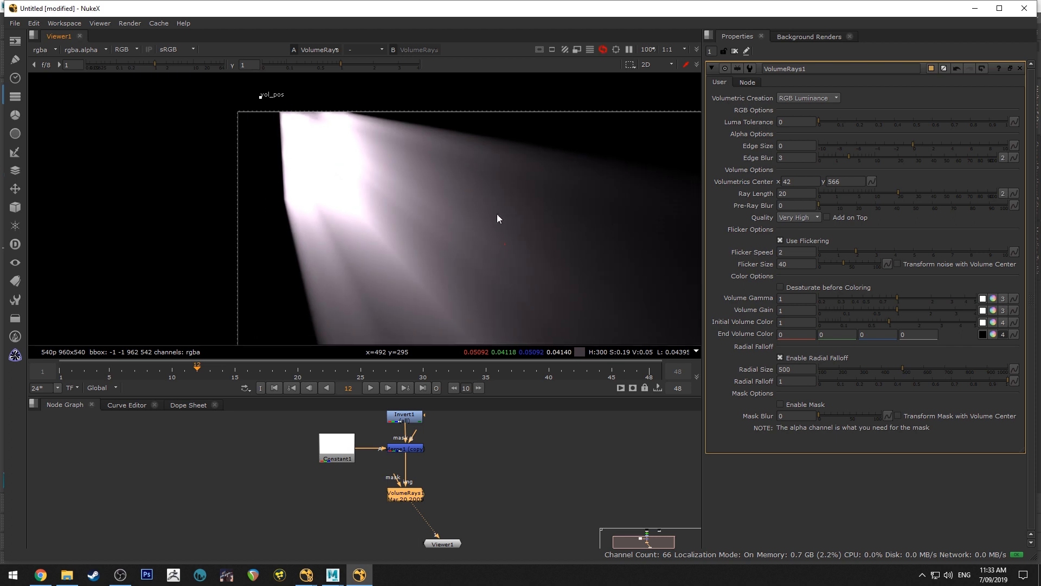
pyautogui.click(809, 219)
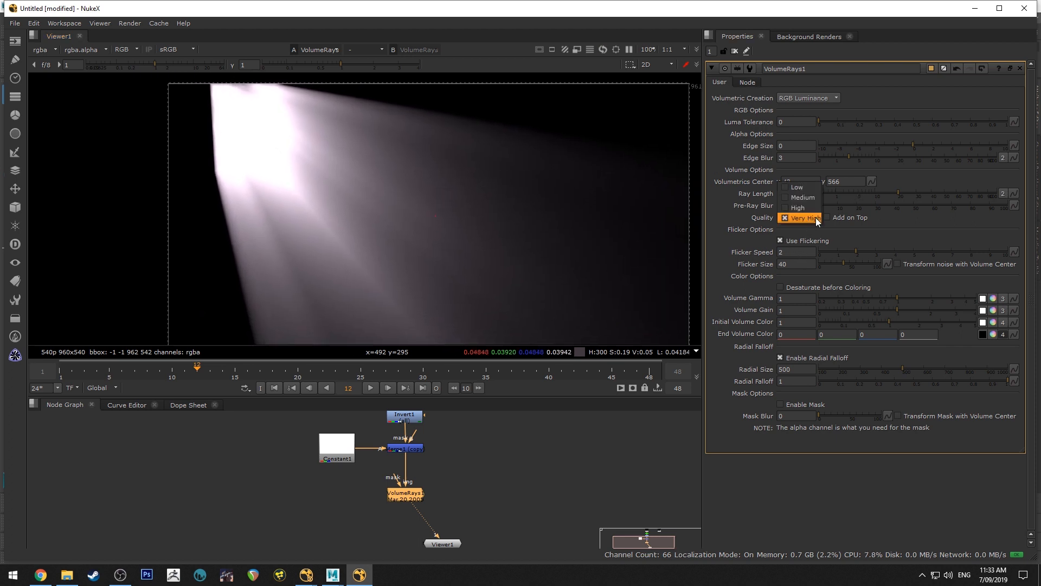
pyautogui.click(580, 430)
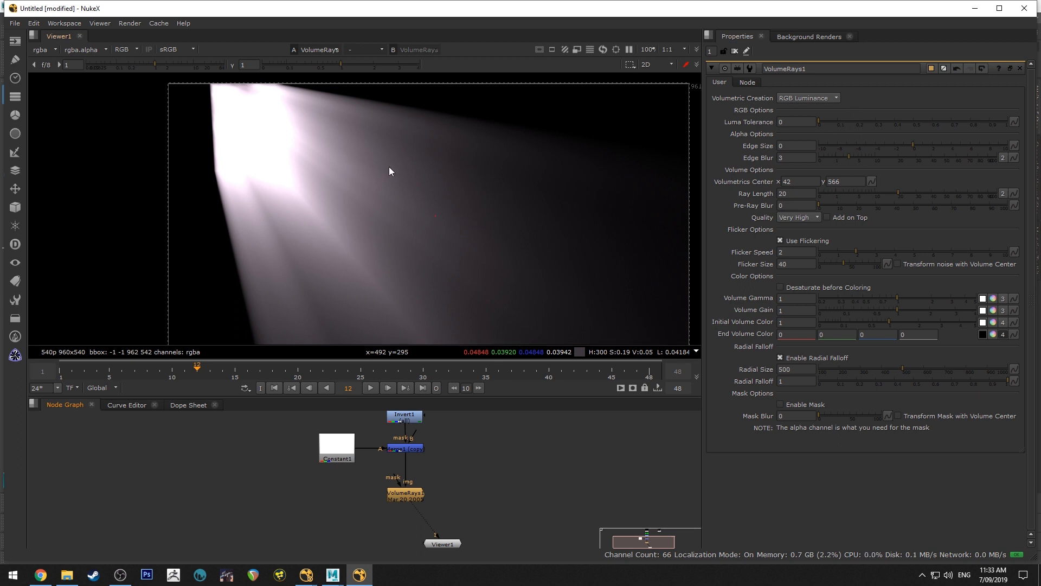
pyautogui.scroll(-2, 389, 172)
pyautogui.scroll(2, 379, 176)
pyautogui.scroll(-2, 378, 177)
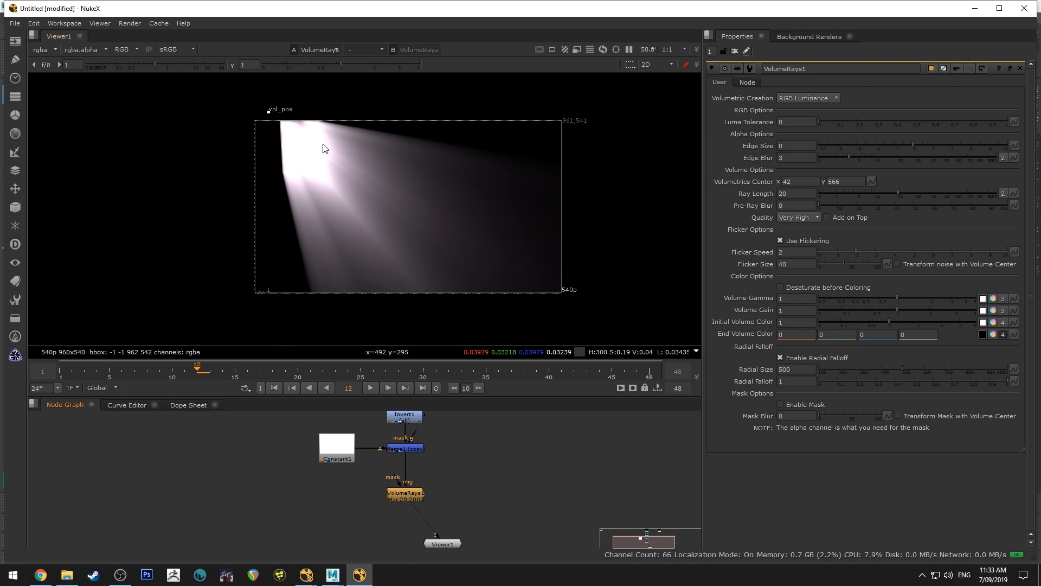
# Set the Constant's color to 1 in every channel and reopen the VolumeRays properties
pyautogui.doubleClick(342, 448)
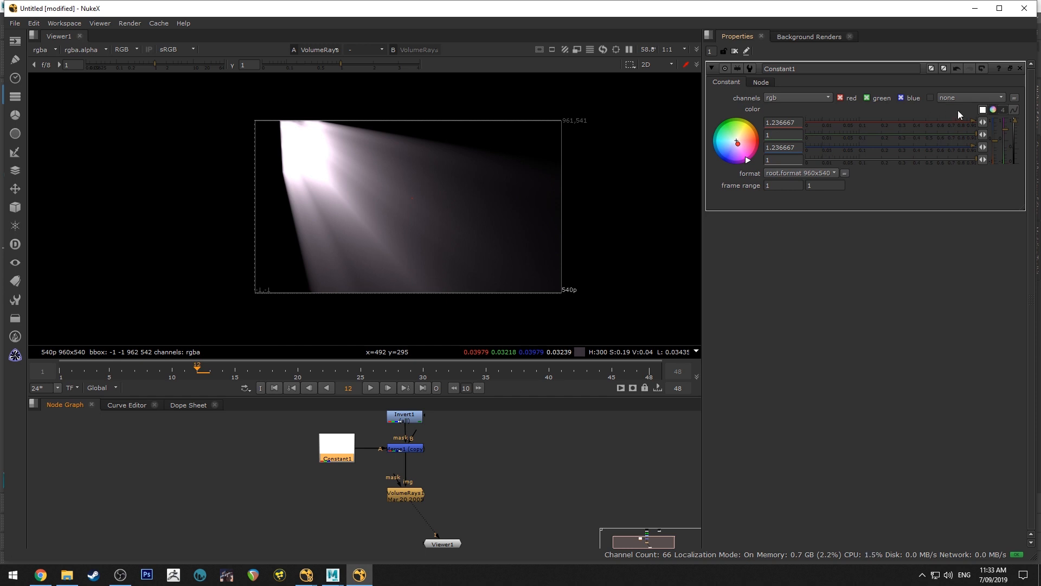
pyautogui.click(993, 109)
pyautogui.click(536, 463)
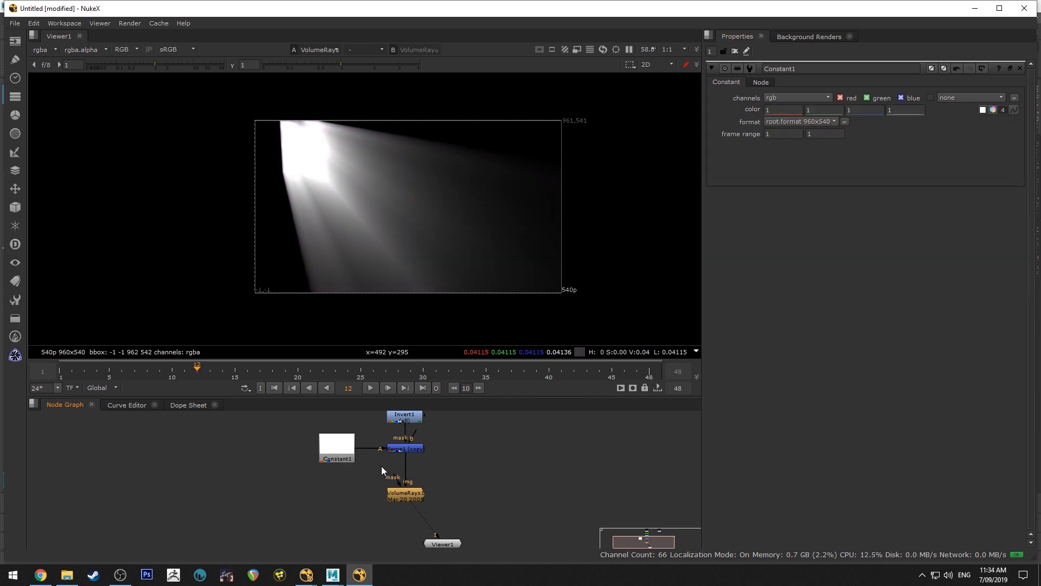
pyautogui.doubleClick(404, 491)
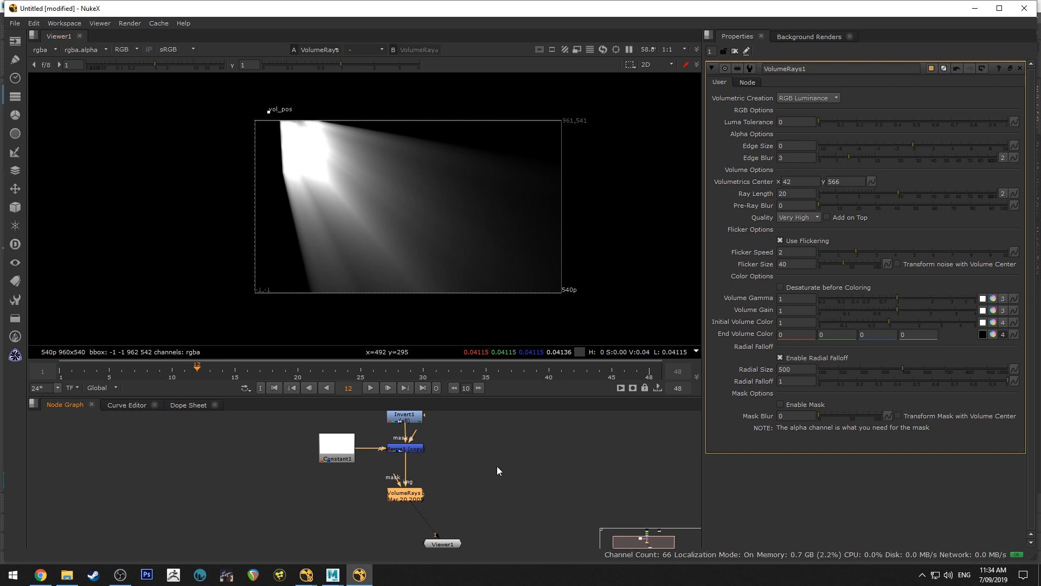
# Add a Scene node in an empty area of the node graph and a ParticleEmitter node above it
pyautogui.scroll(-5, 515, 460)
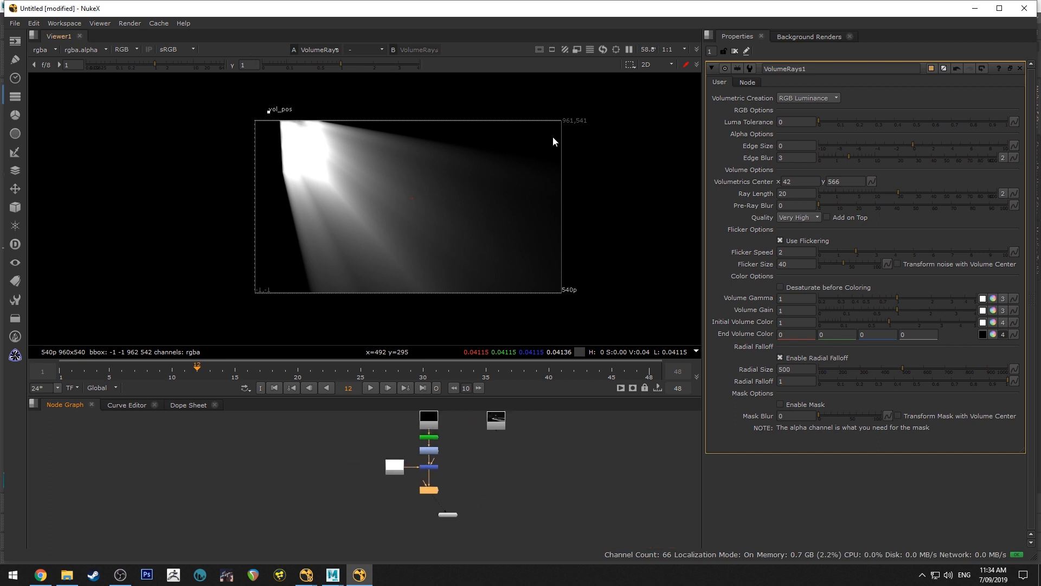
pyautogui.press('Tab')
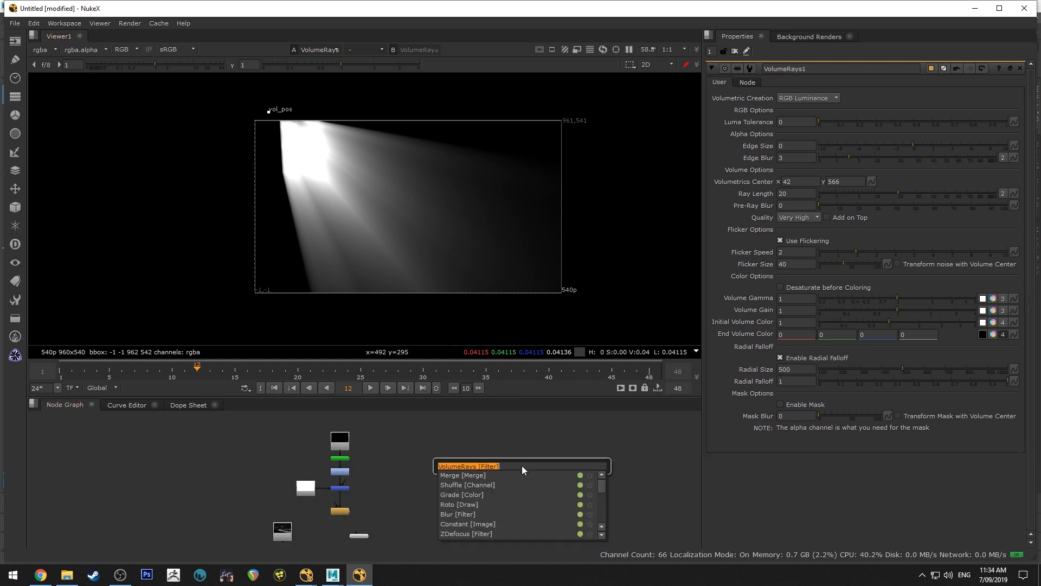
pyautogui.write('scene')
pyautogui.press('Return')
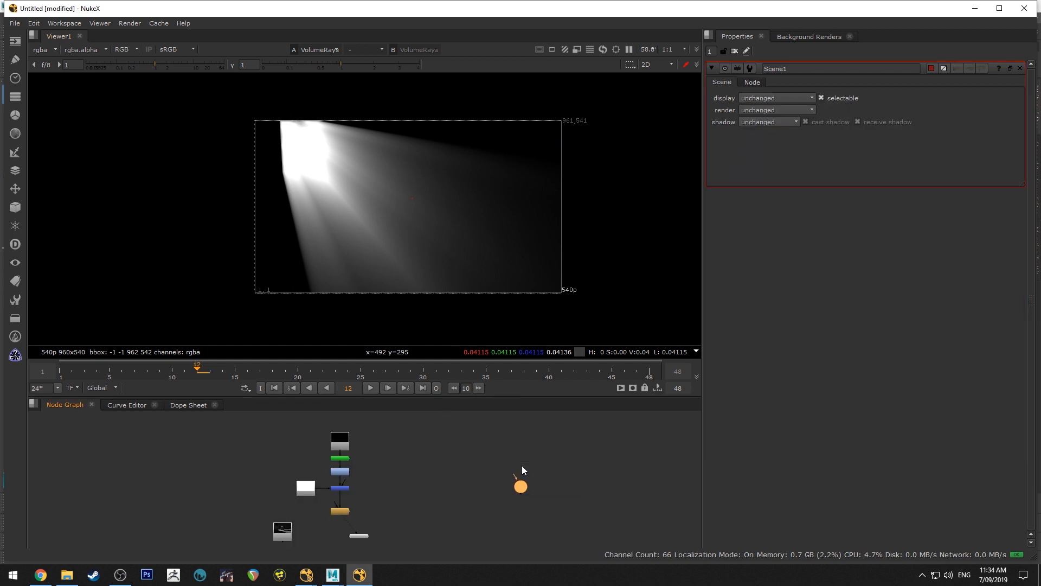
pyautogui.scroll(3, 519, 446)
pyautogui.press('Tab')
pyautogui.write('partic')
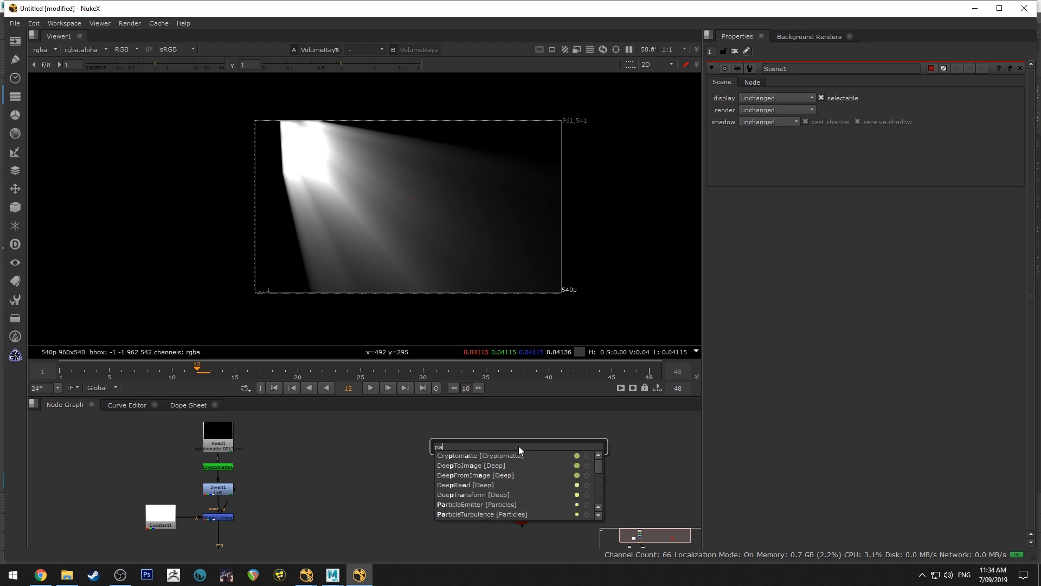
pyautogui.press('Return')
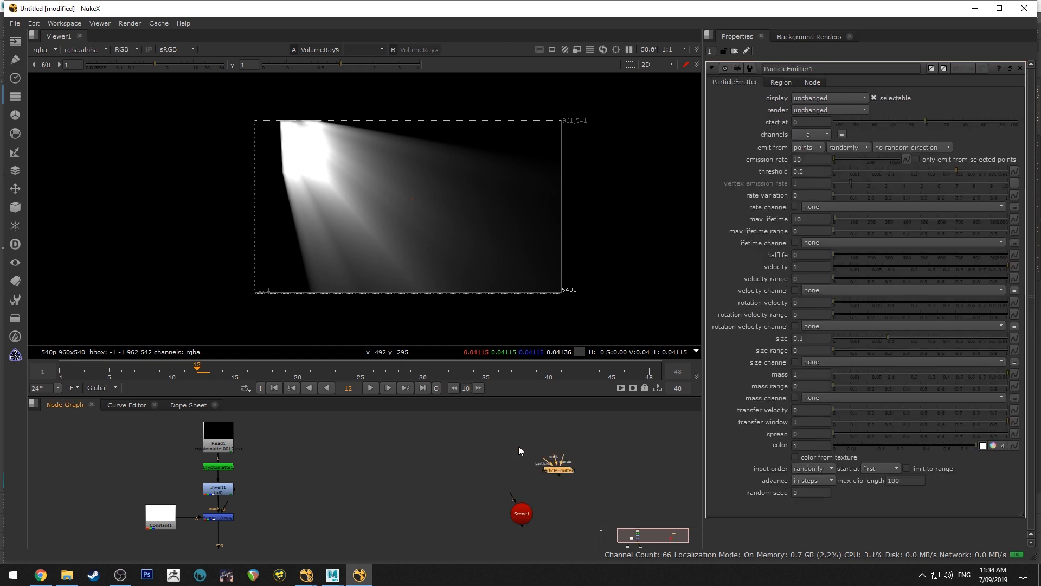
# Add a ParticleTurbulence node below the ParticleEmitter, connect it to the Scene node and space the particle nodes apart
pyautogui.press('Tab')
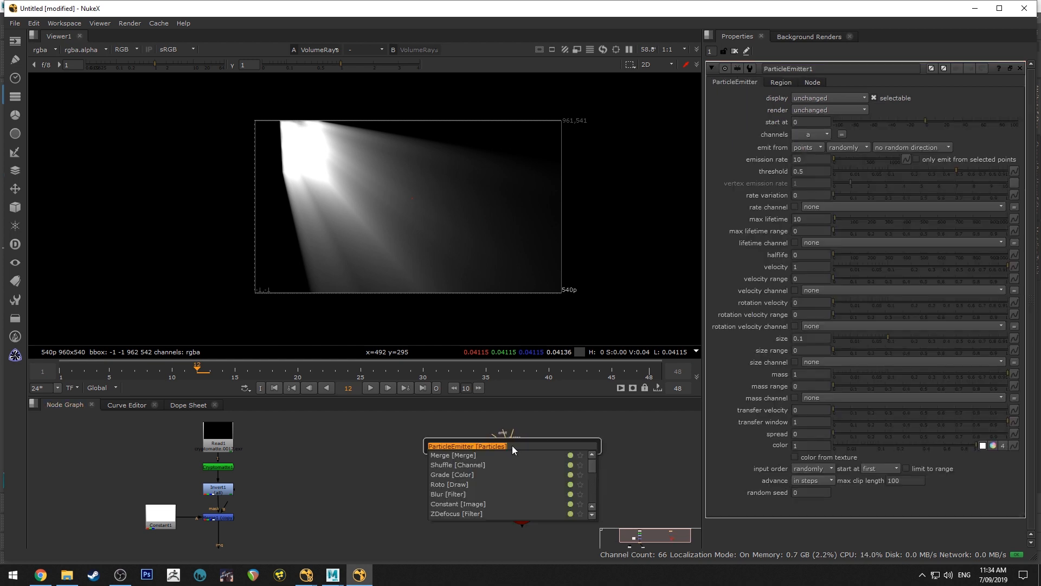
pyautogui.write('particle')
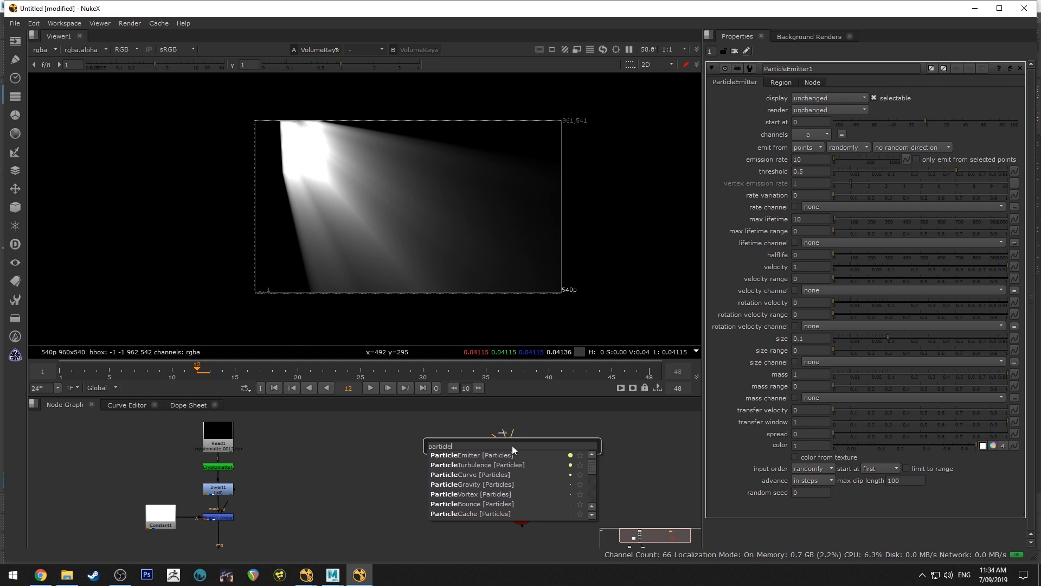
pyautogui.press('Down')
pyautogui.press('Return')
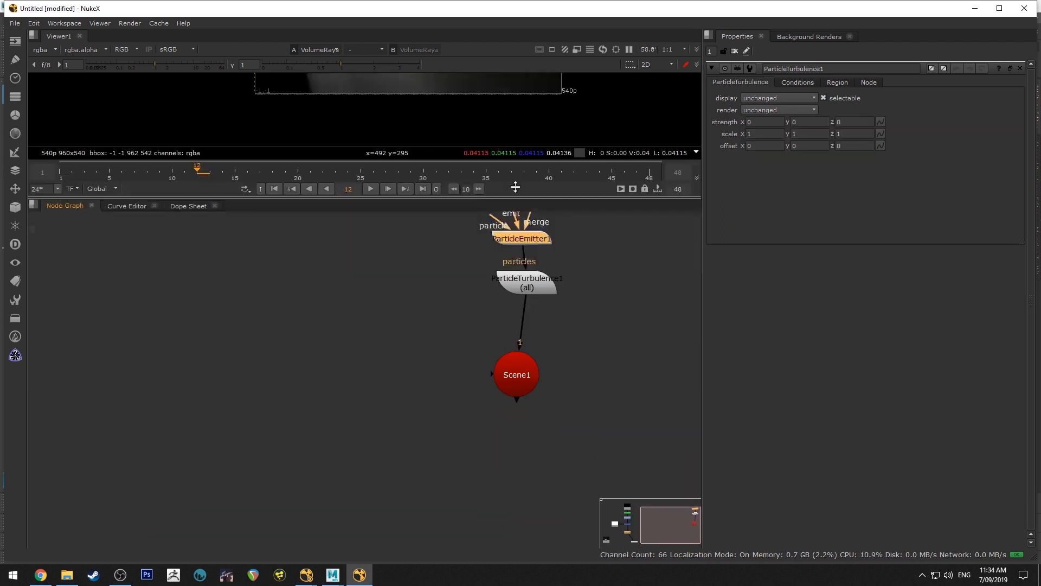
pyautogui.moveTo(515, 189); pyautogui.dragTo(516, 183)
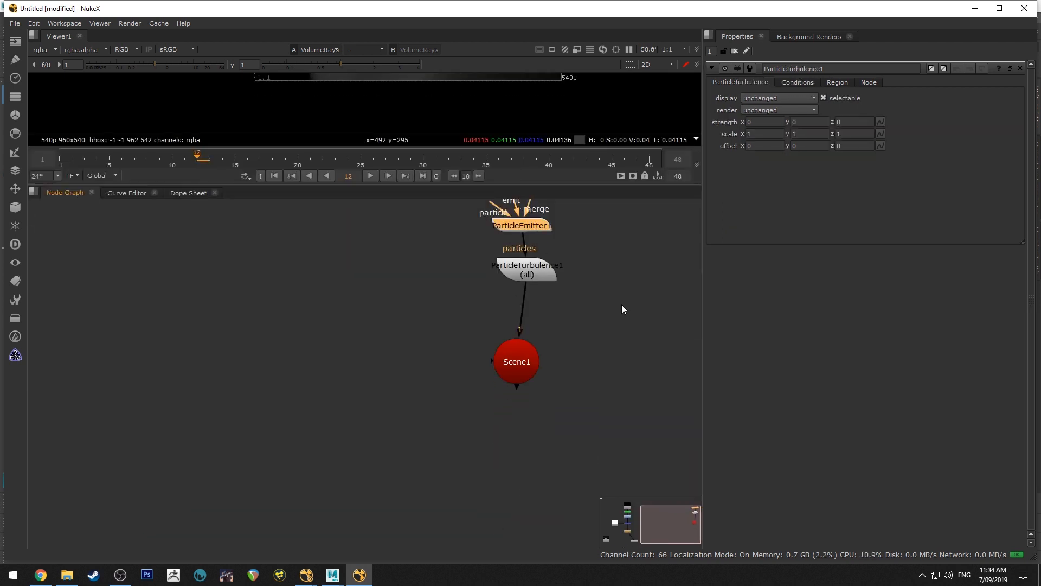
pyautogui.scroll(-3, 602, 296)
pyautogui.moveTo(590, 287); pyautogui.dragTo(519, 354, button='middle')
pyautogui.moveTo(483, 341); pyautogui.dragTo(480, 311)
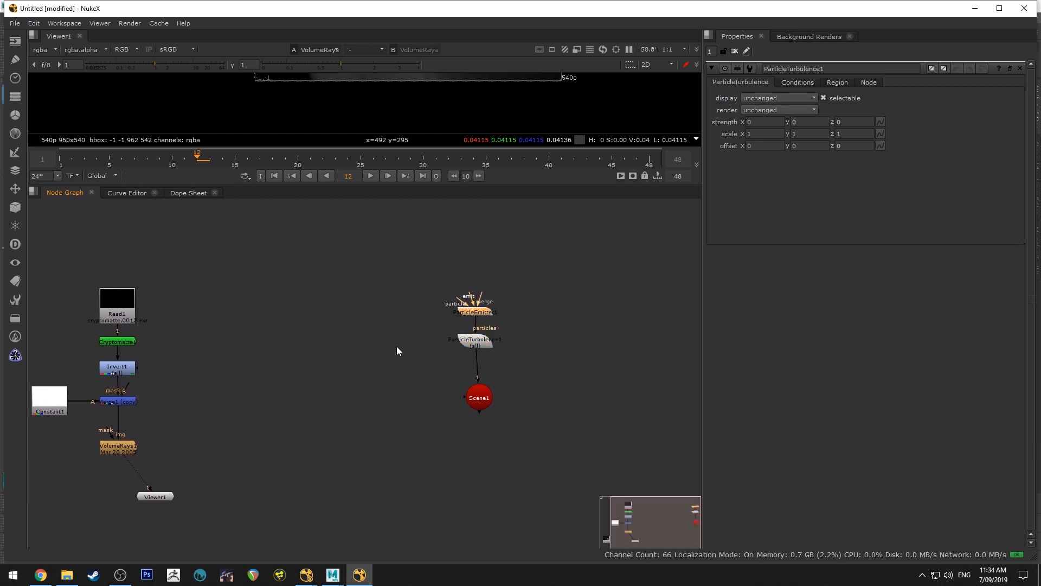
# Add a ReadGeo node beside the Scene node and connect it to the Scene
pyautogui.click(528, 394)
pyautogui.press('Tab')
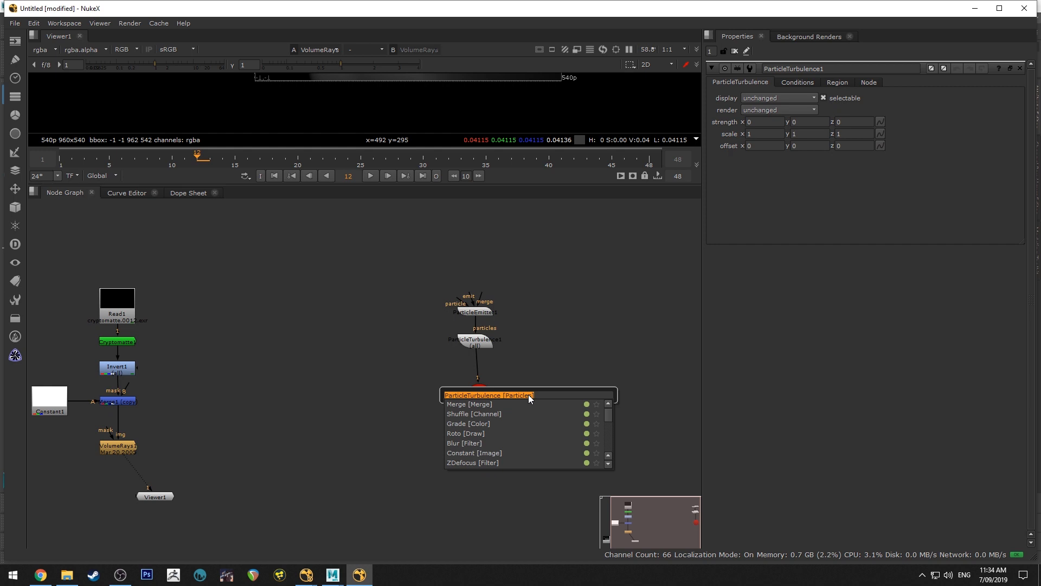
pyautogui.write('read')
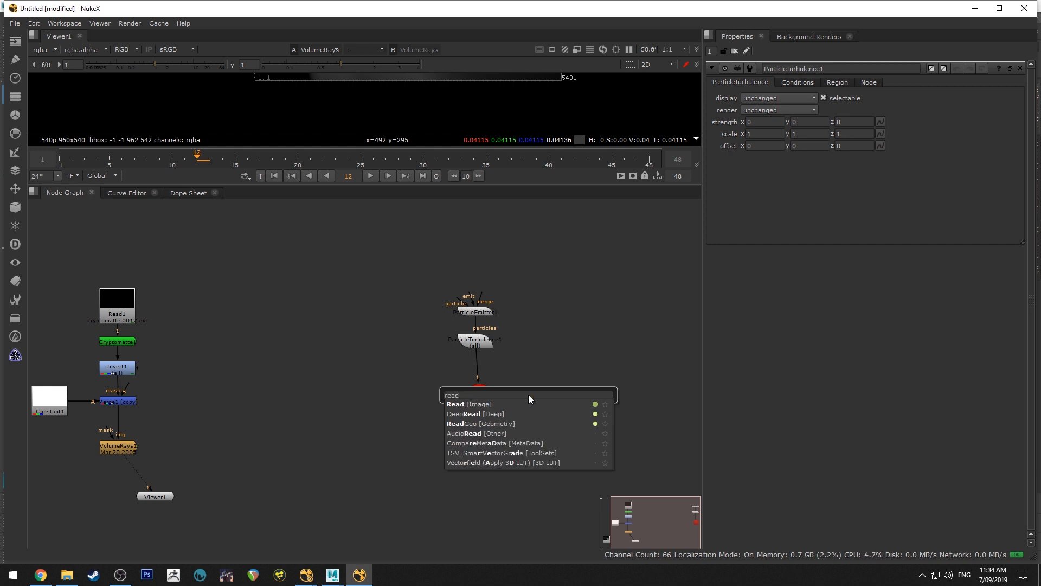
pyautogui.press('Down')
pyautogui.press('Down')
pyautogui.press('Return')
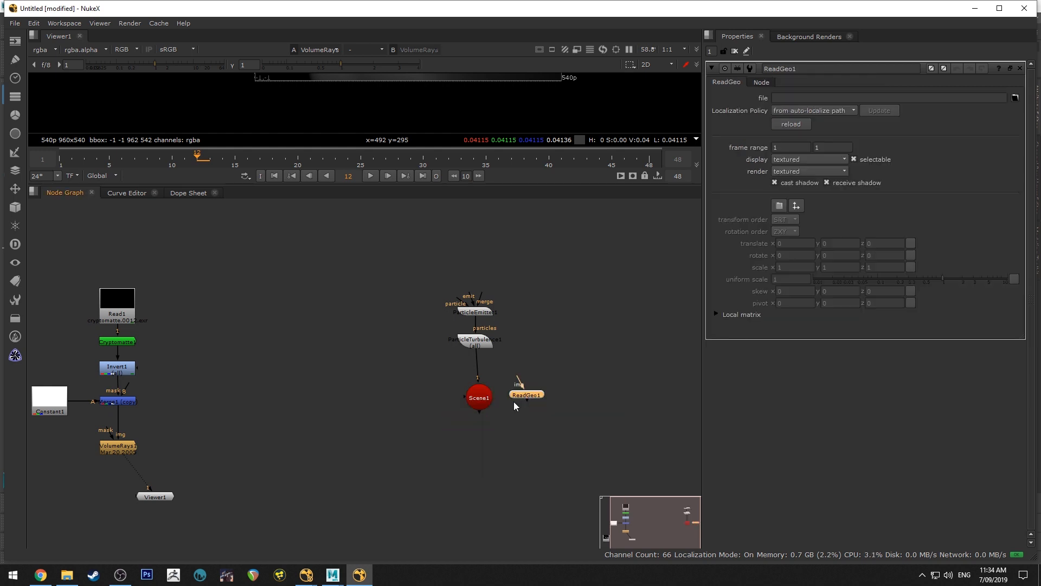
pyautogui.moveTo(527, 400); pyautogui.dragTo(477, 396)
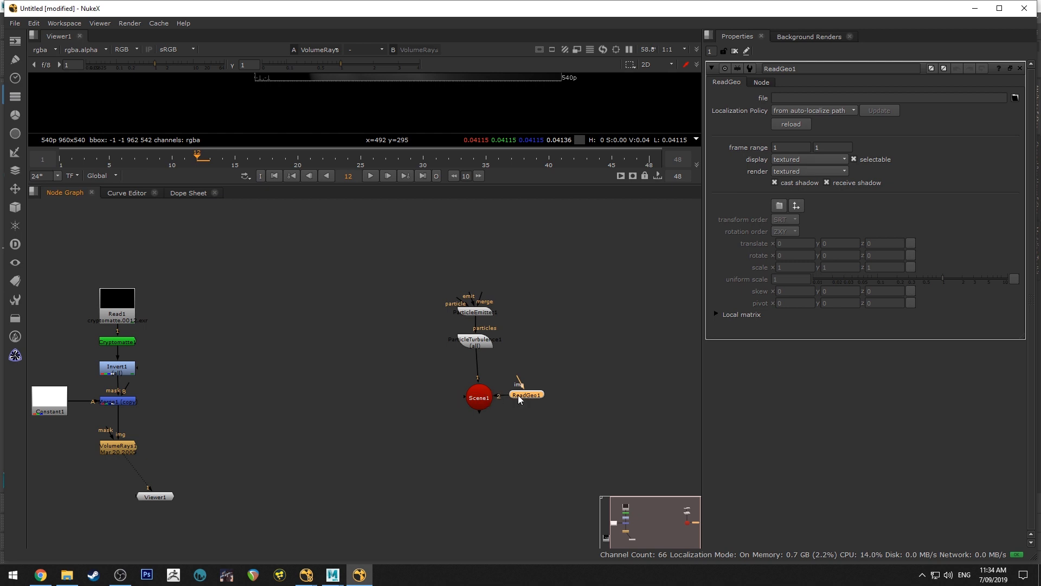
# Load geos.fbx from the atmoTutorial1 folder into the ReadGeo node and move the node farther from the Scene node
pyautogui.click(1015, 98)
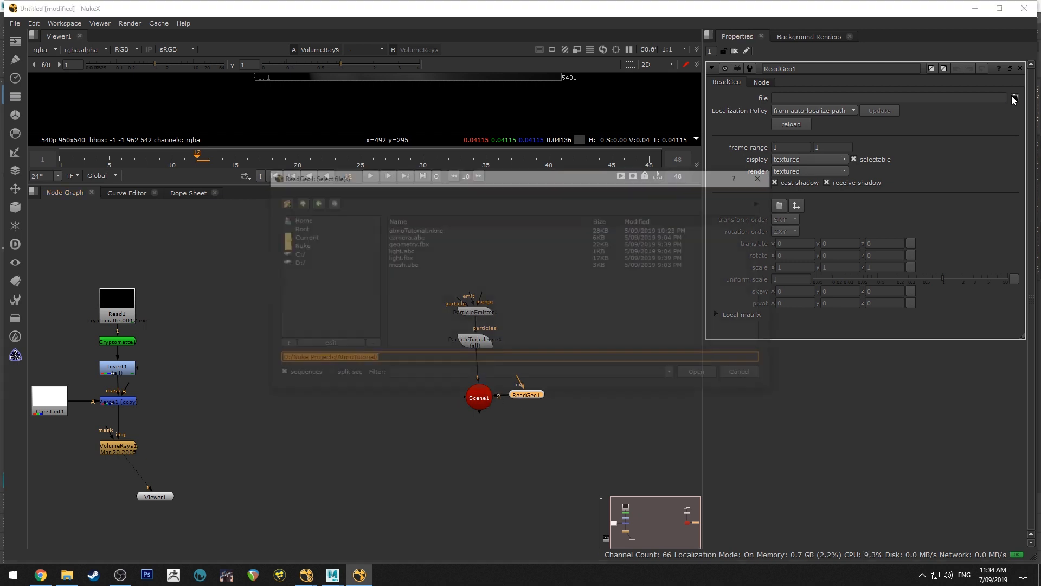
pyautogui.click(297, 201)
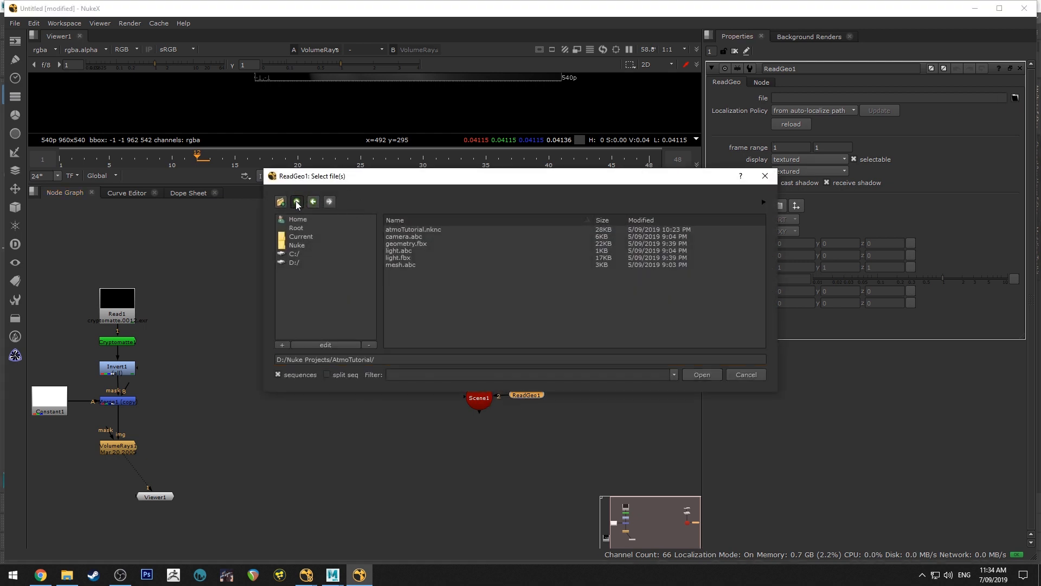
pyautogui.doubleClick(423, 285)
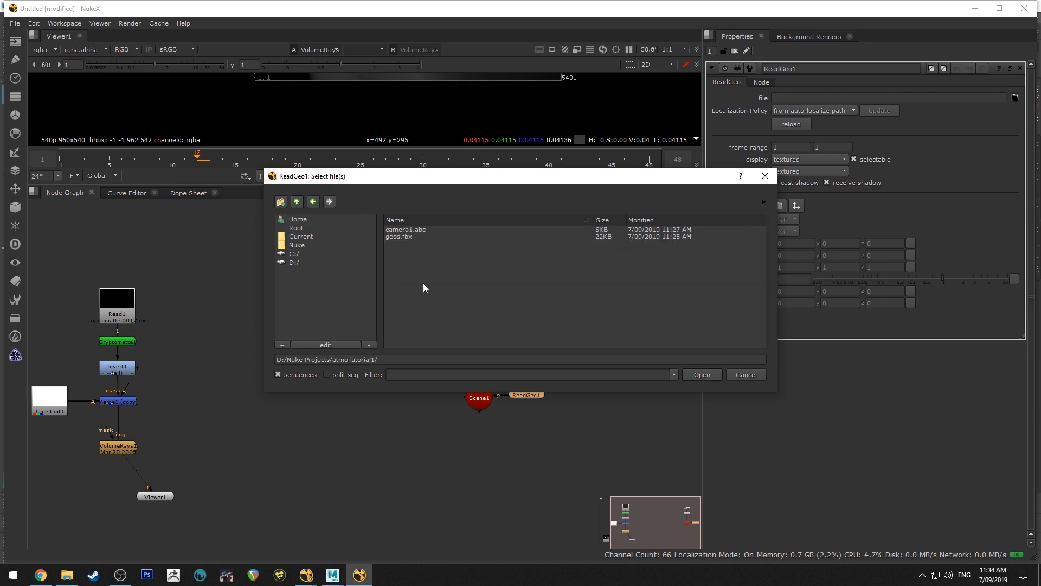
pyautogui.click(405, 237)
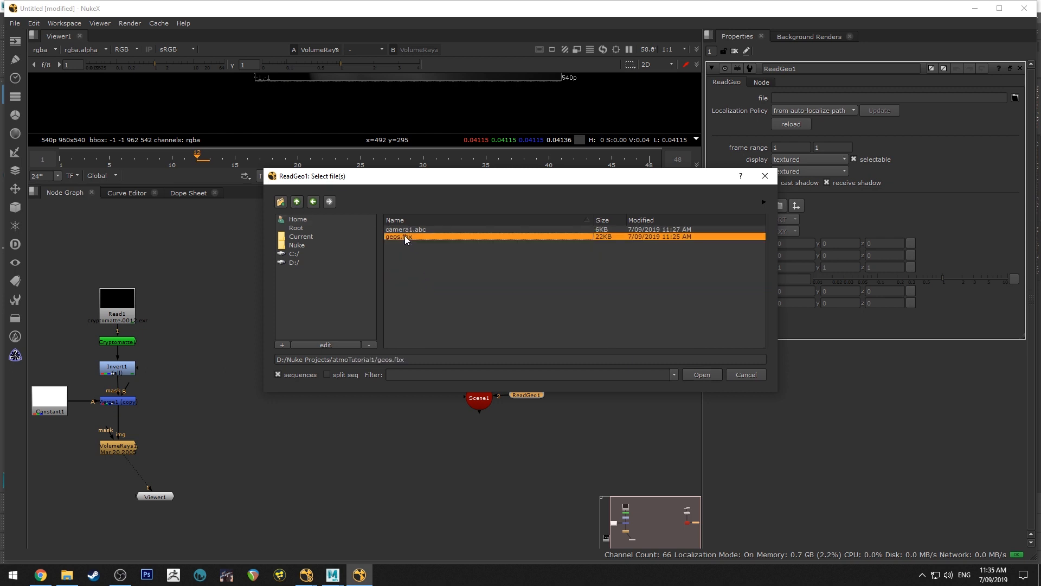
pyautogui.click(708, 376)
pyautogui.moveTo(531, 396); pyautogui.dragTo(562, 378)
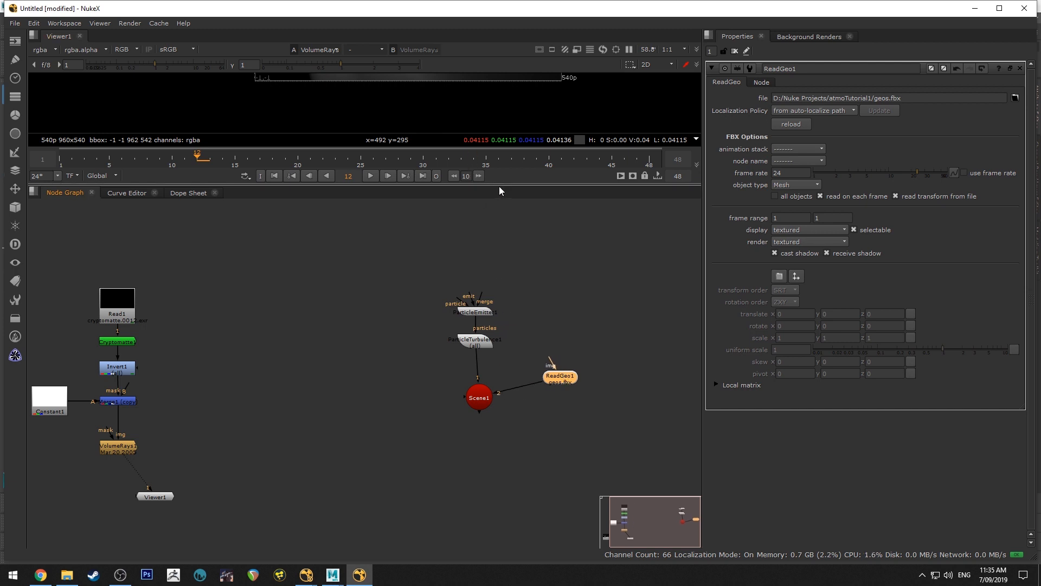
# Enlarge the viewer area and display the Scene node in it to inspect the imported room geometry in 3D
pyautogui.moveTo(499, 185); pyautogui.dragTo(498, 265)
pyautogui.moveTo(484, 116); pyautogui.dragTo(477, 158, button='middle')
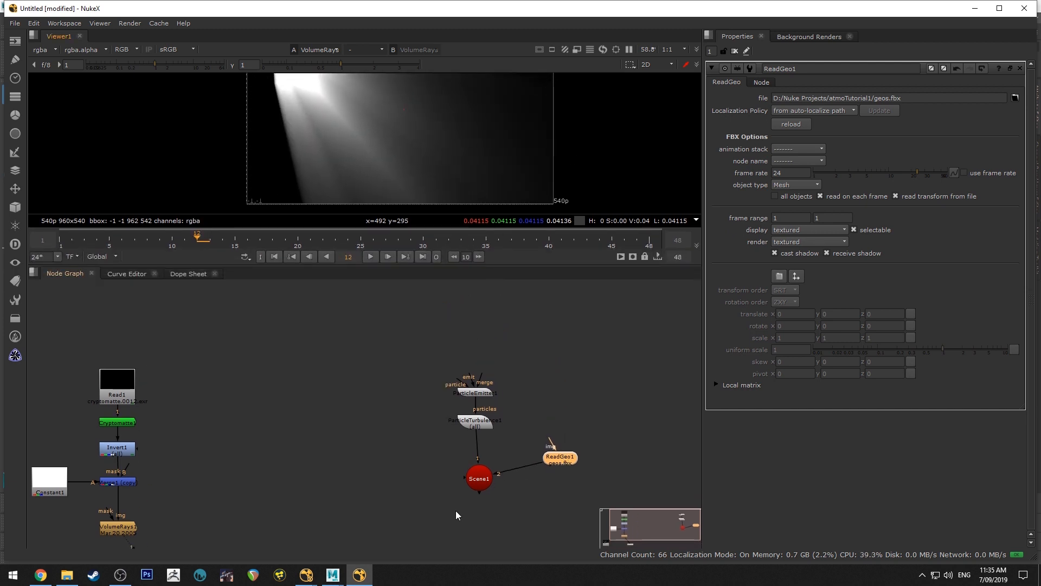
pyautogui.moveTo(481, 475); pyautogui.dragTo(477, 473)
pyautogui.press('1')
pyautogui.scroll(-10, 428, 135)
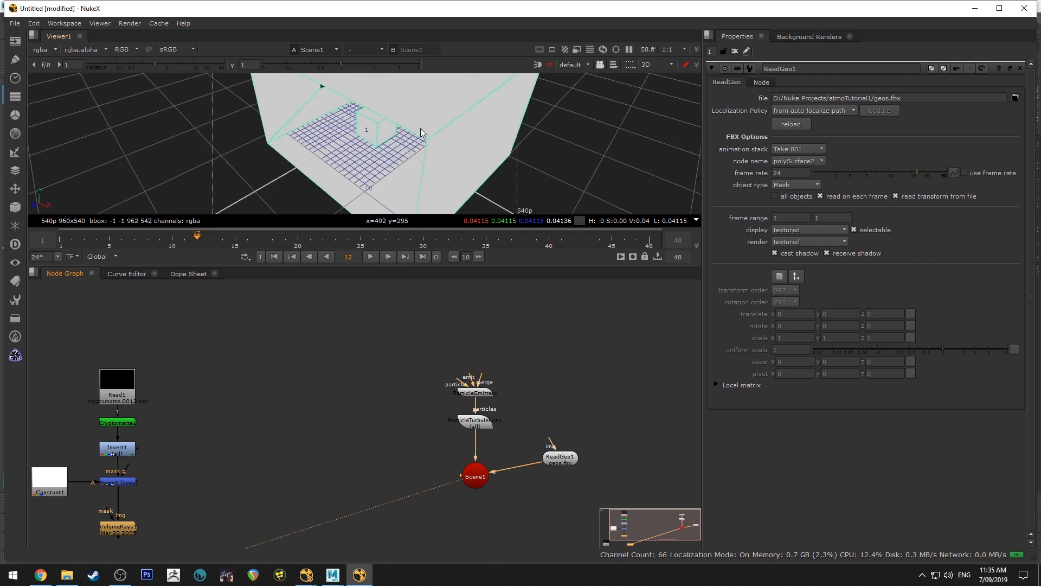
pyautogui.moveTo(416, 107); pyautogui.dragTo(408, 158, button='middle')
pyautogui.keyDown('ctrl'); pyautogui.moveTo(405, 154); pyautogui.dragTo(404, 126); pyautogui.keyUp('ctrl')
pyautogui.scroll(5, 372, 136)
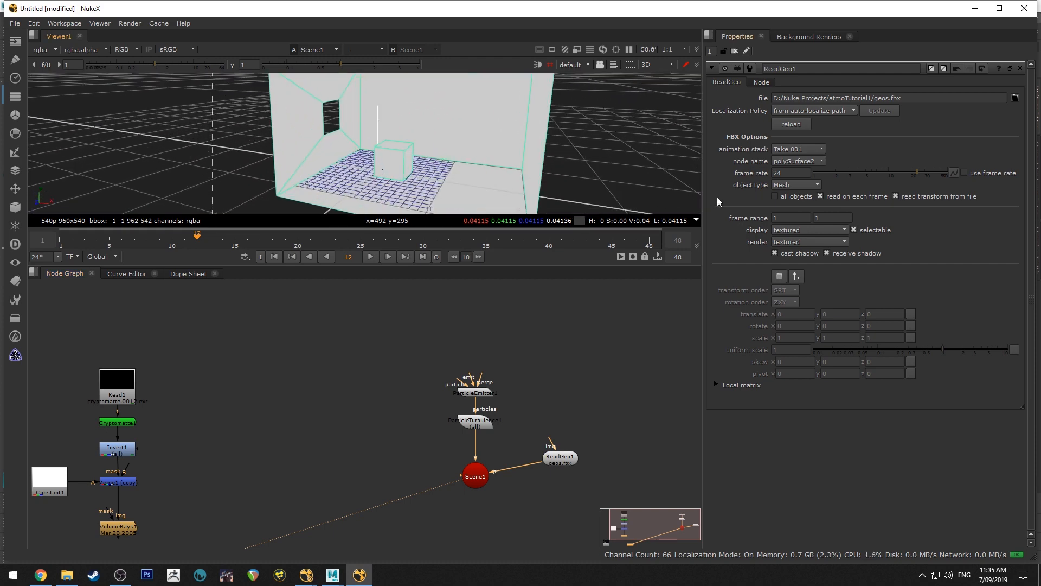
pyautogui.click(599, 408)
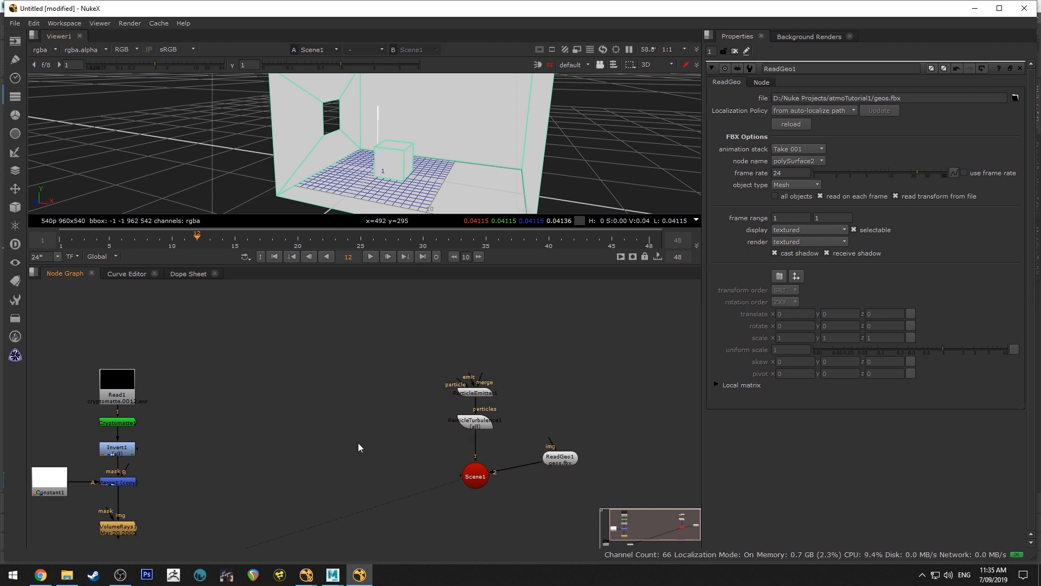
# Add a ScanlineRender node connected to the Scene node and place it directly below the Scene
pyautogui.moveTo(509, 525); pyautogui.dragTo(504, 461, button='middle')
pyautogui.click(474, 418)
pyautogui.press('Tab')
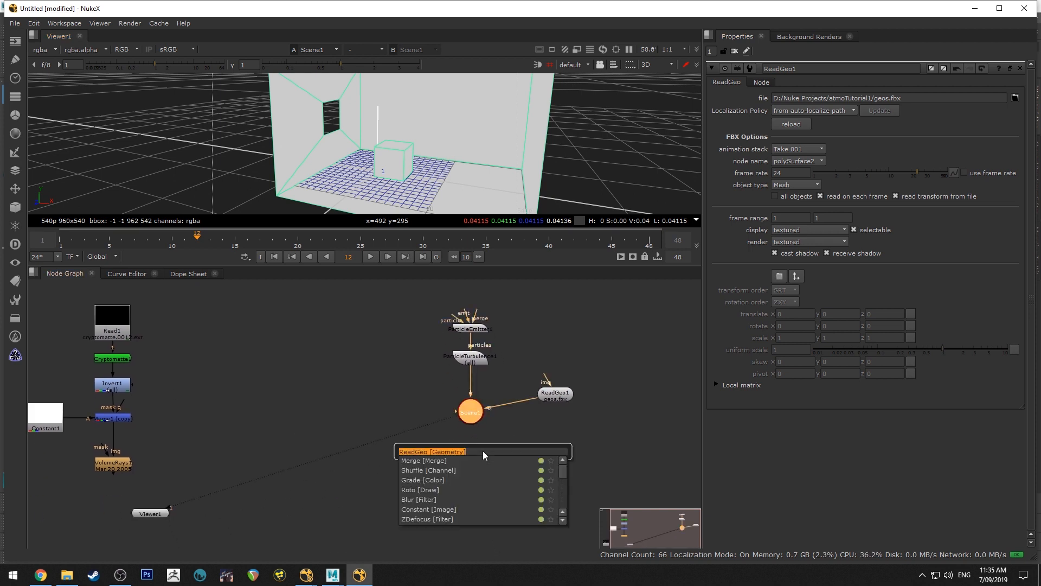
pyautogui.write('scanl')
pyautogui.press('Return')
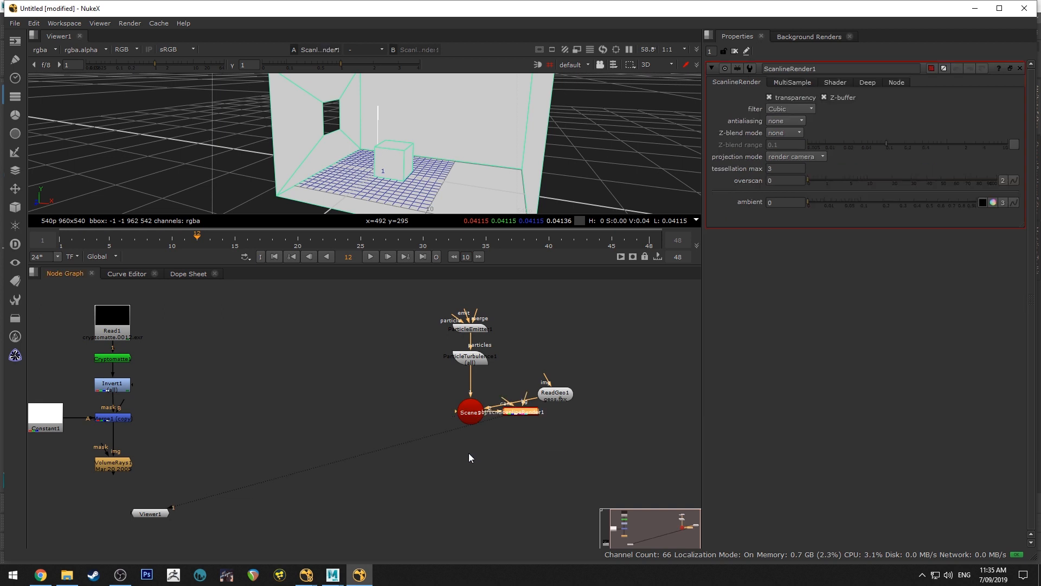
pyautogui.moveTo(519, 415); pyautogui.dragTo(478, 460)
pyautogui.press('Delete')
# Add a Camera node beside the ScanlineRender and connect it to the render node's cam input
pyautogui.press('Tab')
pyautogui.write('ca')
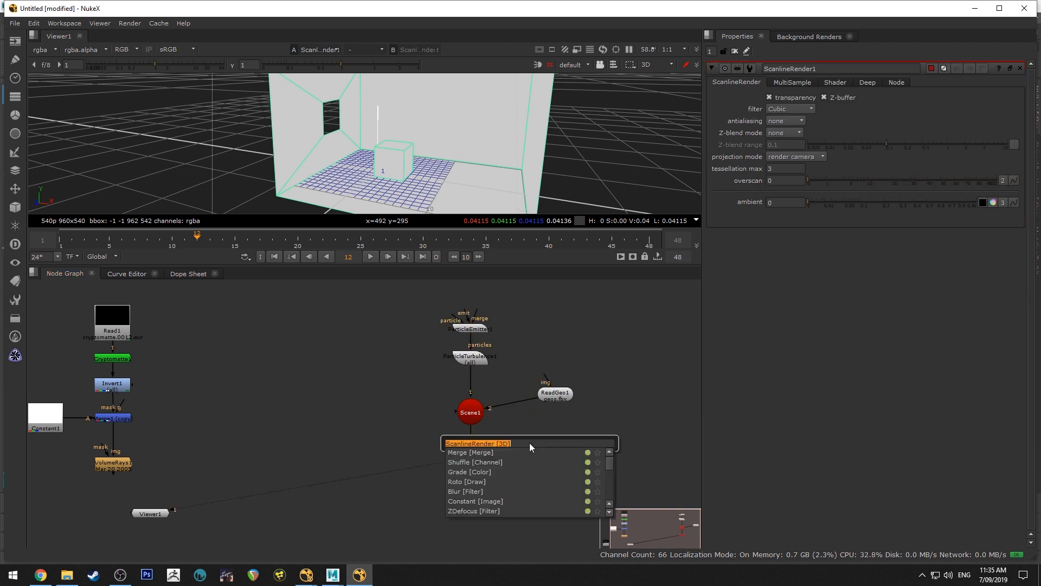
pyautogui.write('meraTracker')
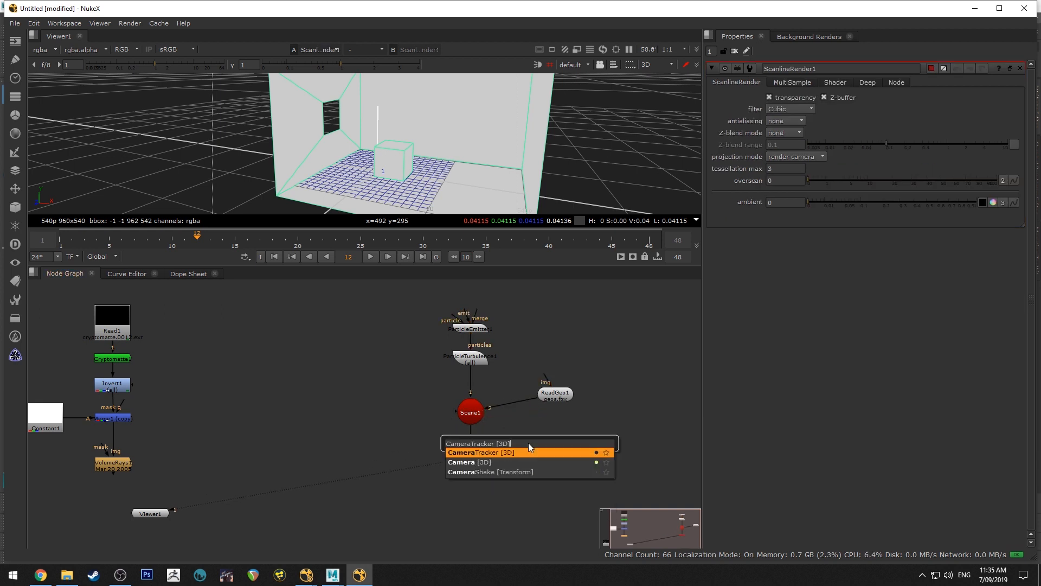
pyautogui.press('Return')
pyautogui.moveTo(530, 446); pyautogui.dragTo(539, 465)
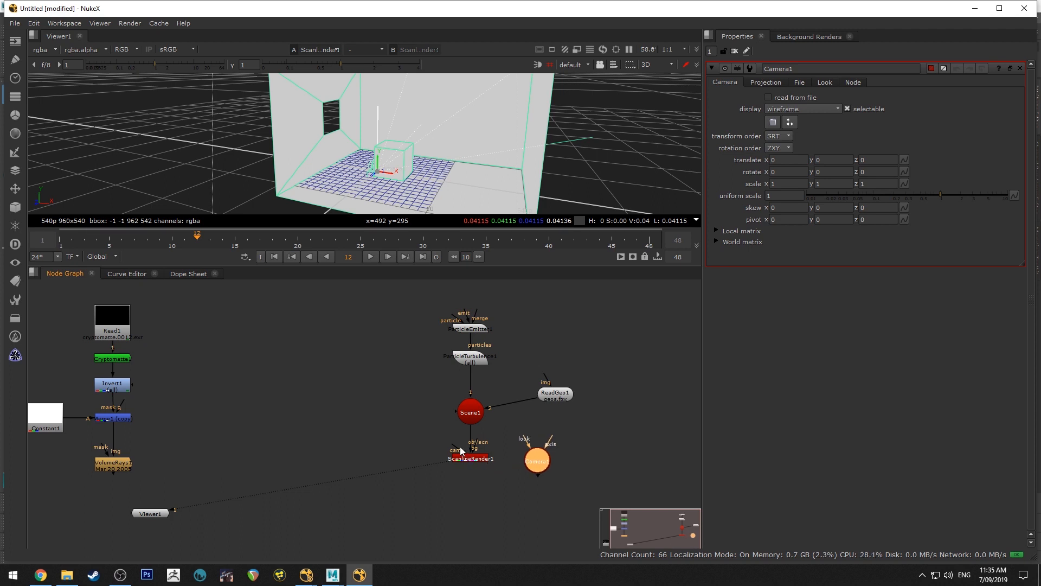
pyautogui.moveTo(462, 451); pyautogui.dragTo(569, 442)
pyautogui.scroll(3, 510, 462)
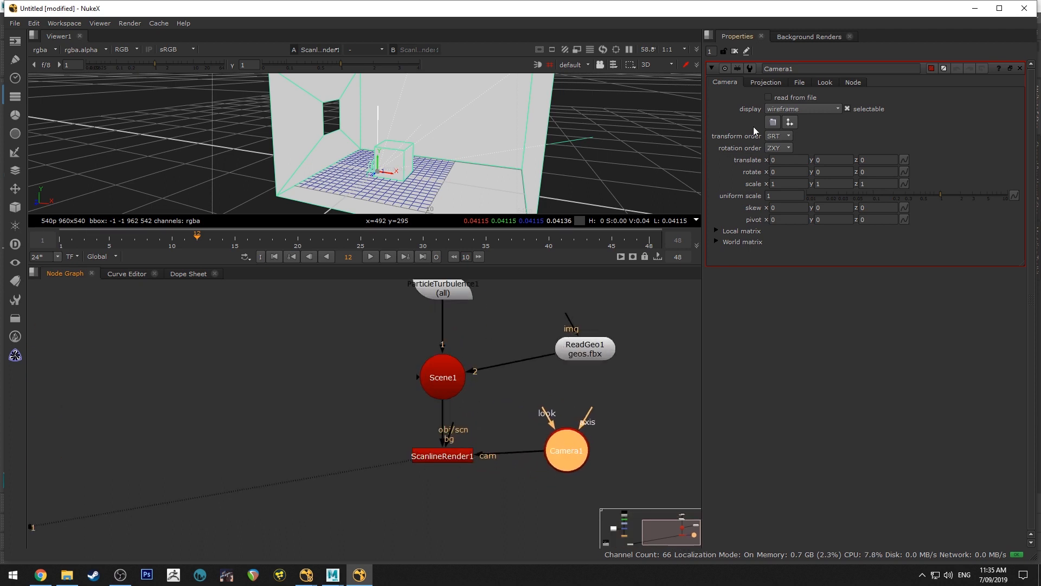
# Enable read from file on the Camera and load camera1.abc, accepting the replacement of the current camera data
pyautogui.click(800, 82)
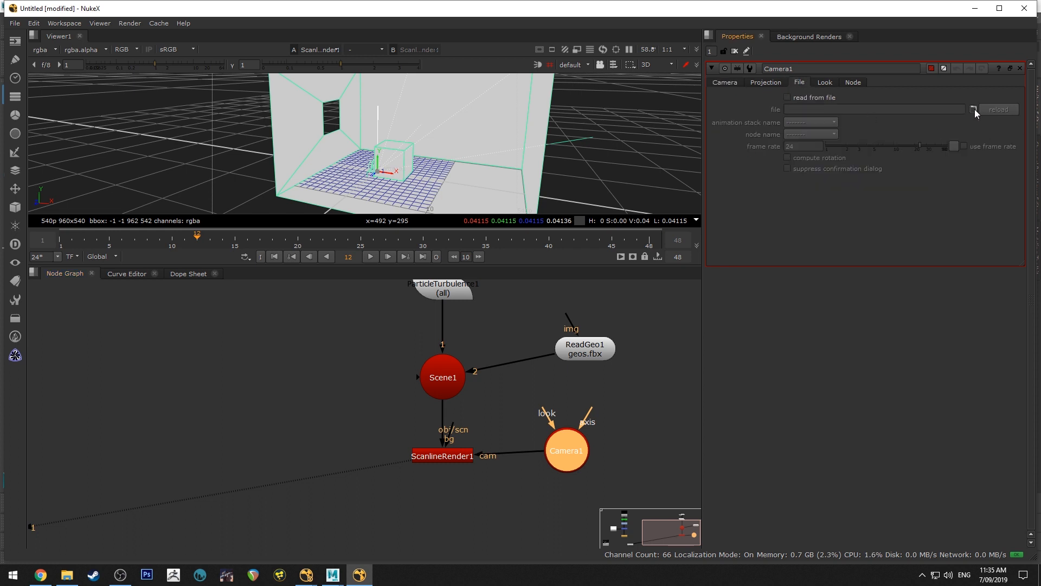
pyautogui.click(833, 100)
pyautogui.click(973, 110)
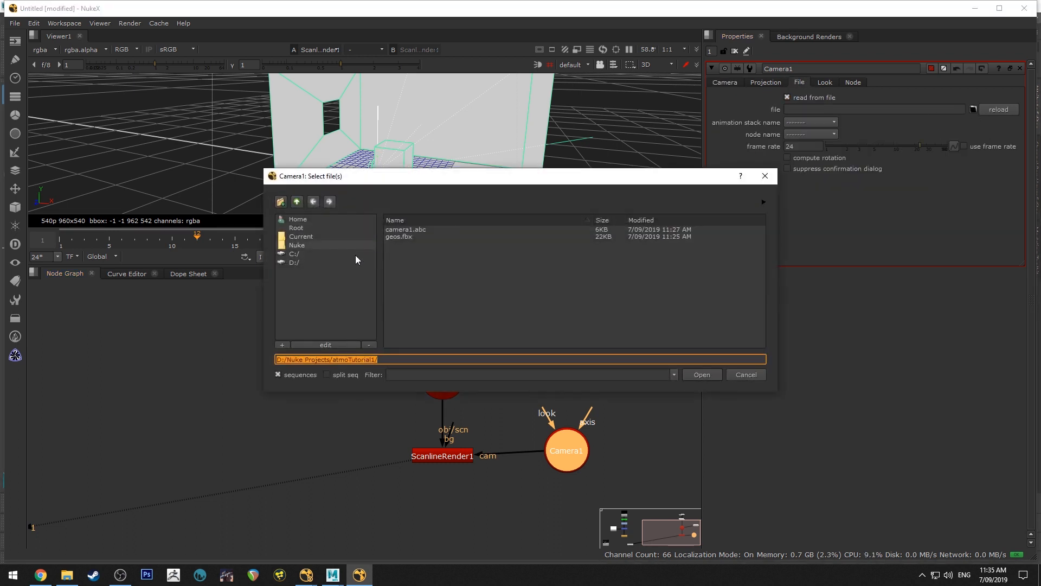
pyautogui.click(408, 230)
pyautogui.click(702, 375)
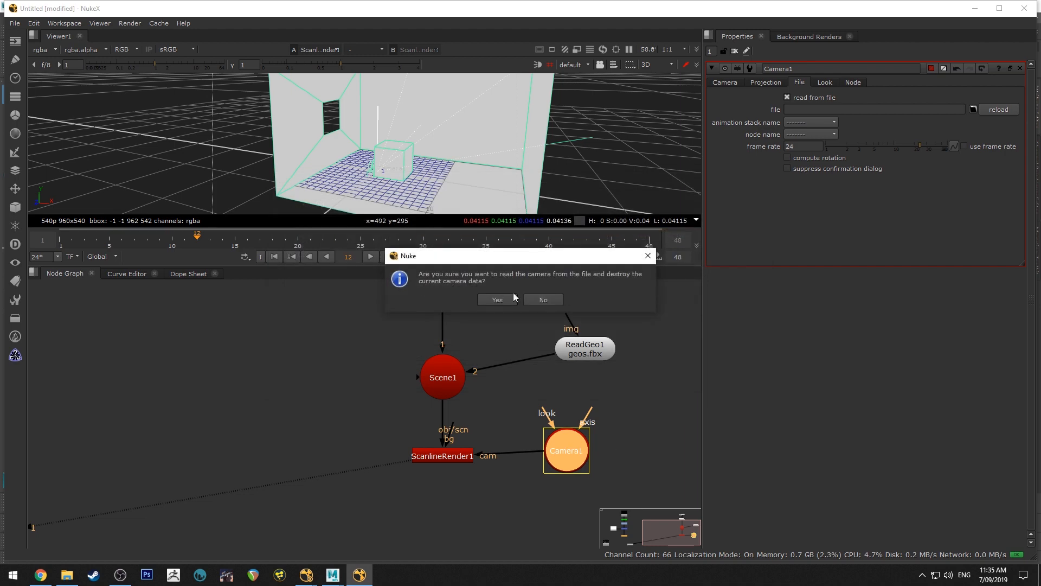
pyautogui.click(494, 300)
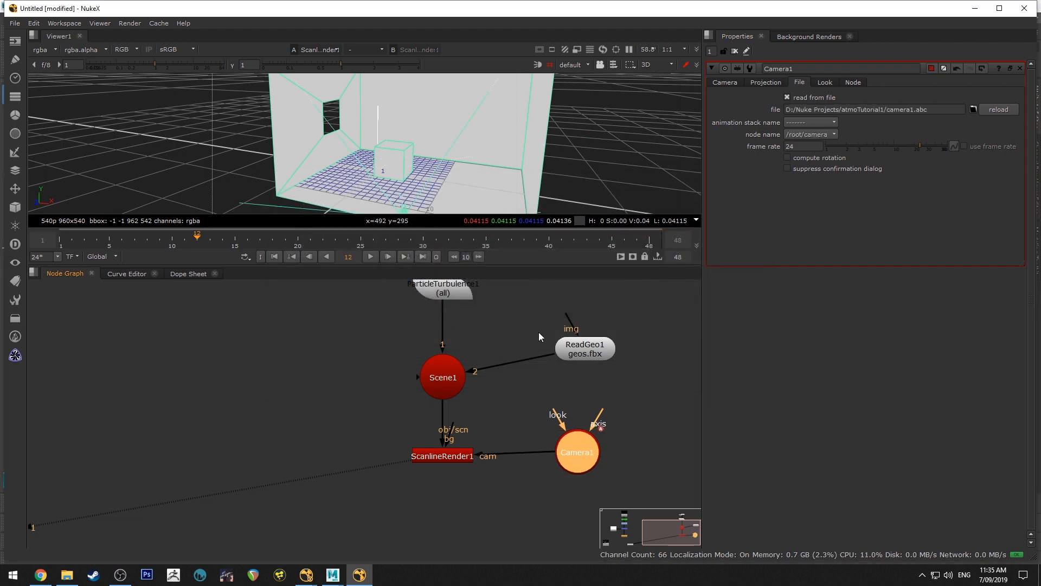
# Play the imported camera's animation, inspect its movement around the room in 3D and return to frame 1
pyautogui.keyDown('alt'); pyautogui.moveTo(354, 153); pyautogui.dragTo(438, 156); pyautogui.keyUp('alt')
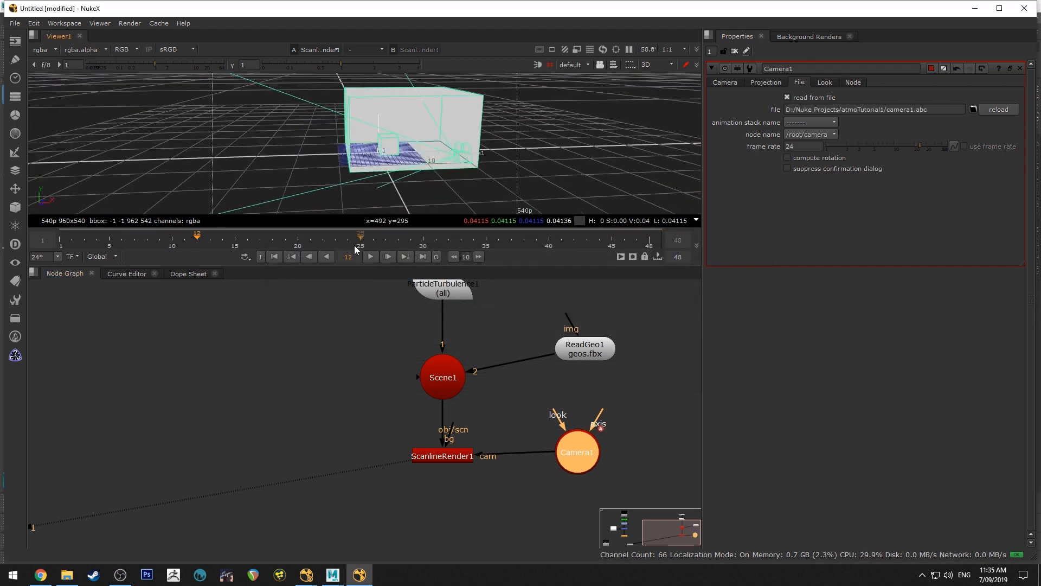
pyautogui.click(369, 256)
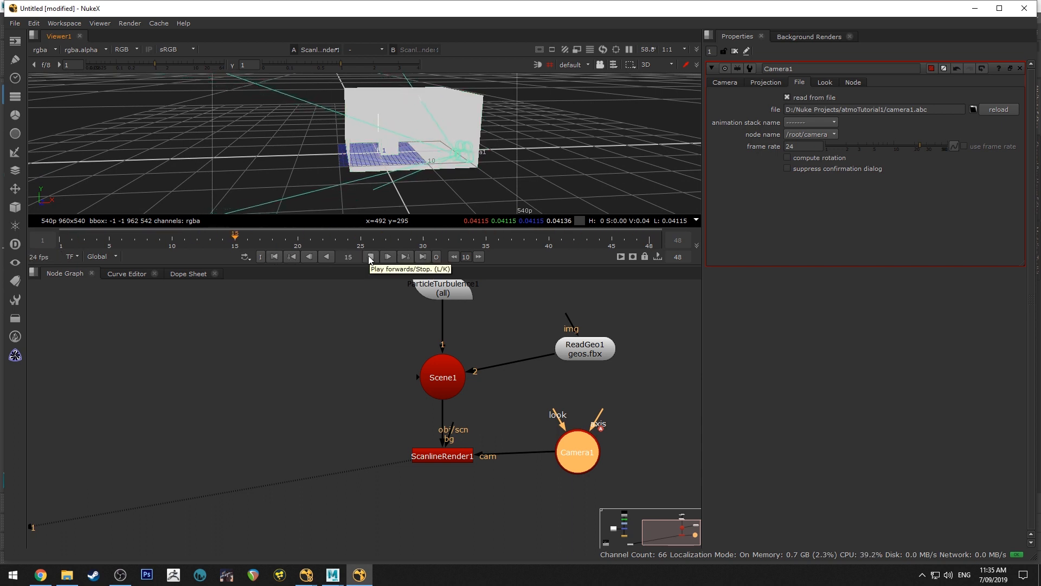
pyautogui.click(370, 256)
pyautogui.keyDown('alt'); pyautogui.moveTo(514, 130); pyautogui.dragTo(367, 194); pyautogui.keyUp('alt')
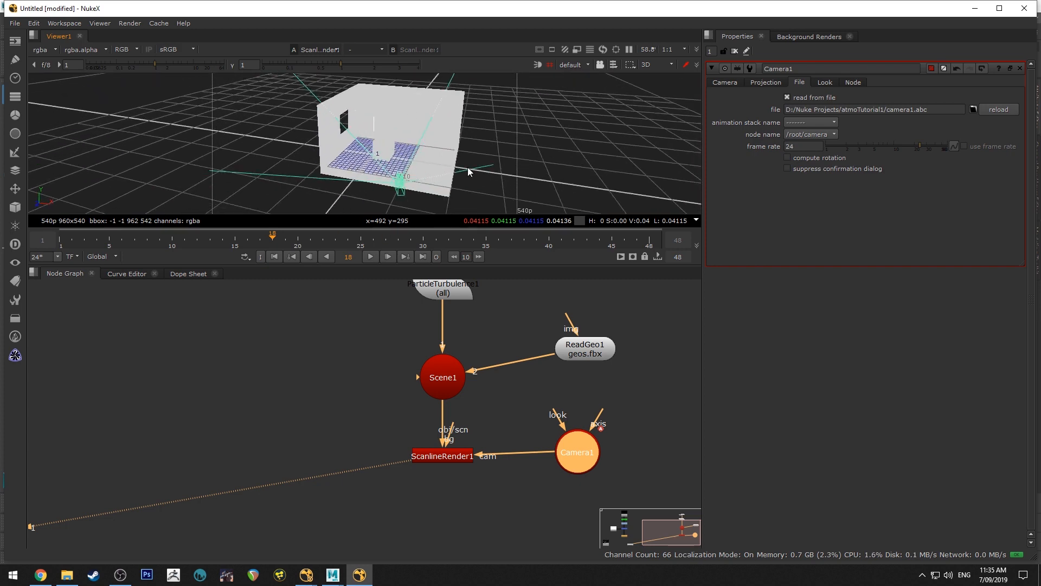
pyautogui.keyDown('alt'); pyautogui.moveTo(467, 167); pyautogui.dragTo(375, 157); pyautogui.keyUp('alt')
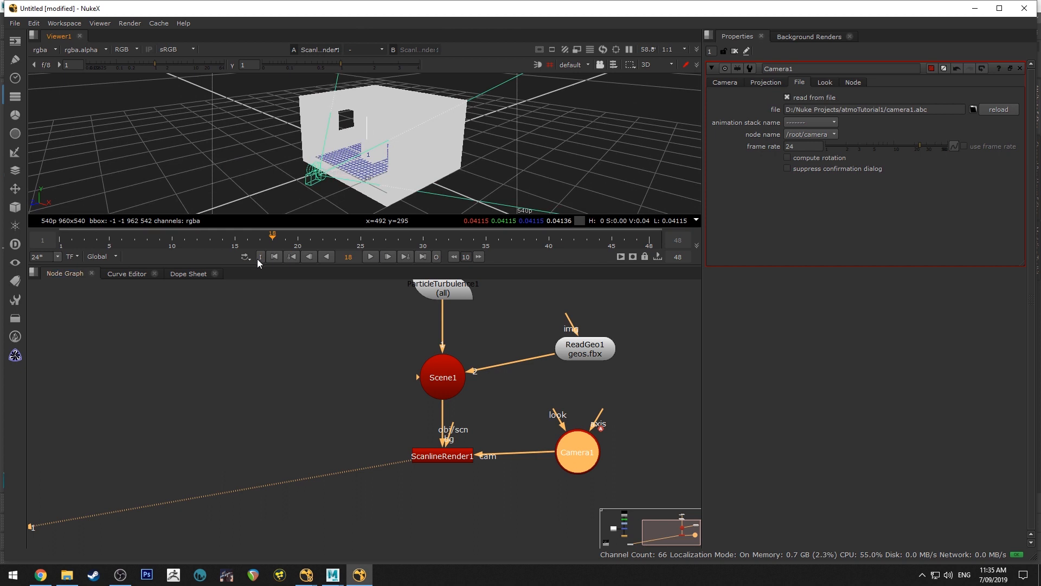
pyautogui.click(274, 256)
# Add a Cube node above the particle nodes and connect it to the ParticleEmitter's emit input
pyautogui.scroll(-3, 495, 389)
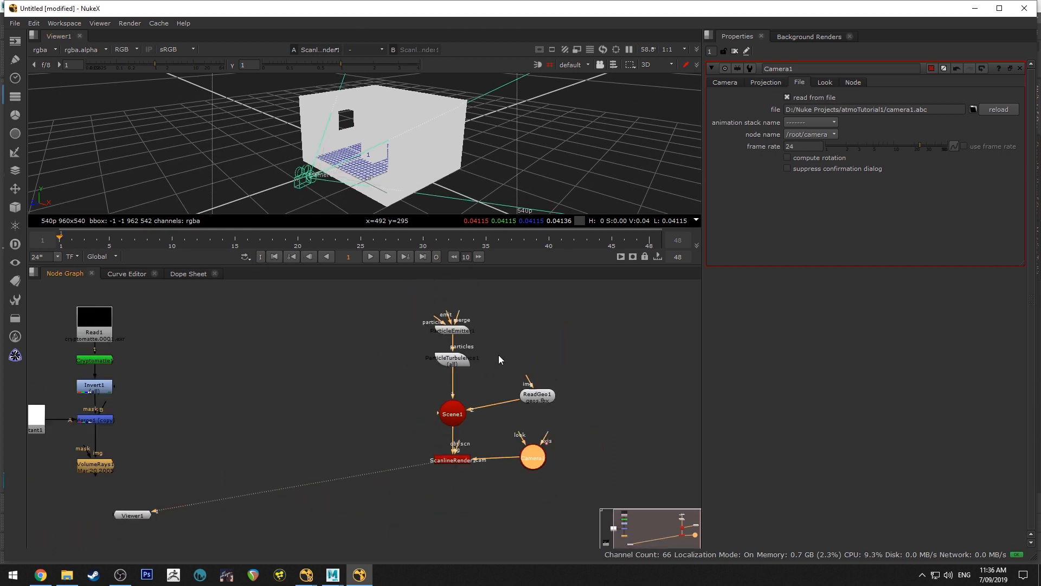
pyautogui.scroll(-3, 501, 337)
pyautogui.scroll(3, 490, 357)
pyautogui.moveTo(516, 340); pyautogui.dragTo(496, 360, button='middle')
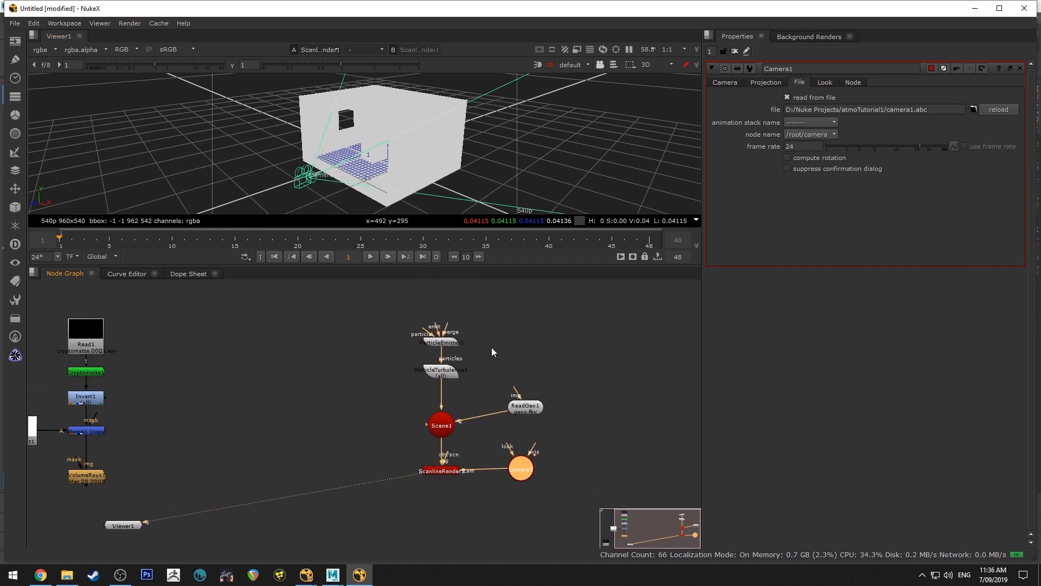
pyautogui.click(473, 335)
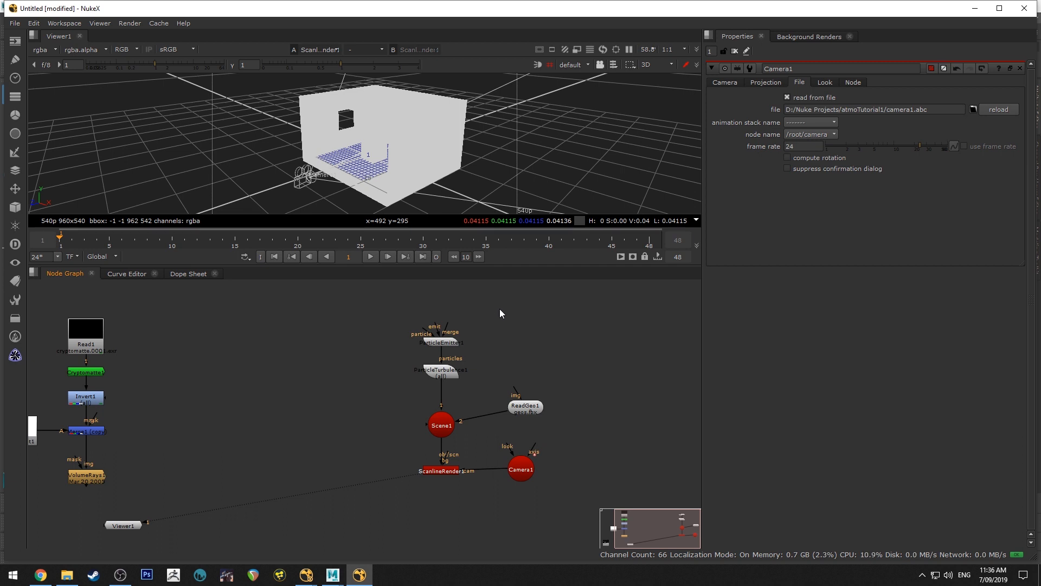
pyautogui.moveTo(499, 313); pyautogui.dragTo(488, 336, button='middle')
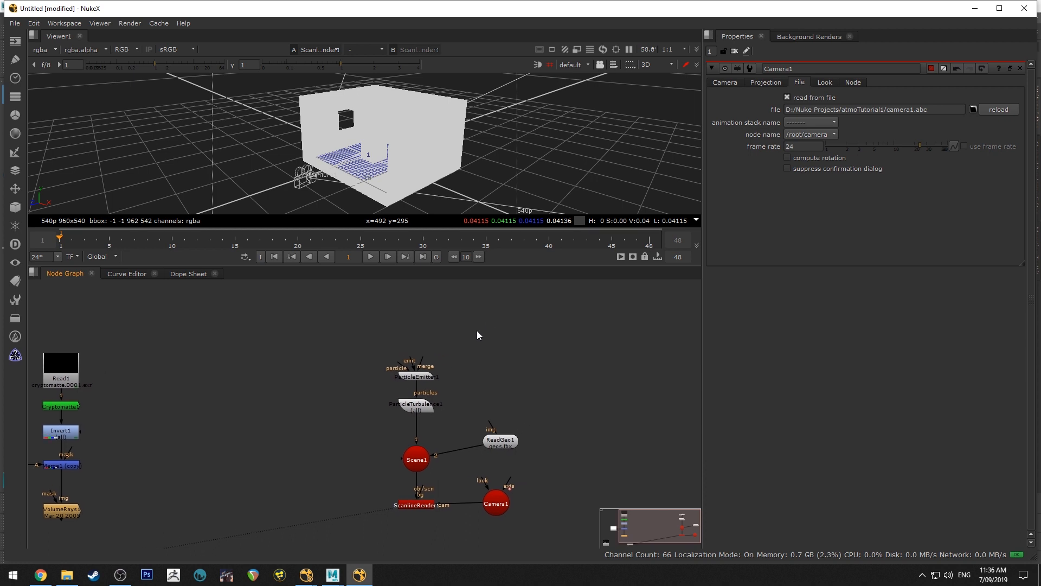
pyautogui.press('Tab')
pyautogui.write('cube')
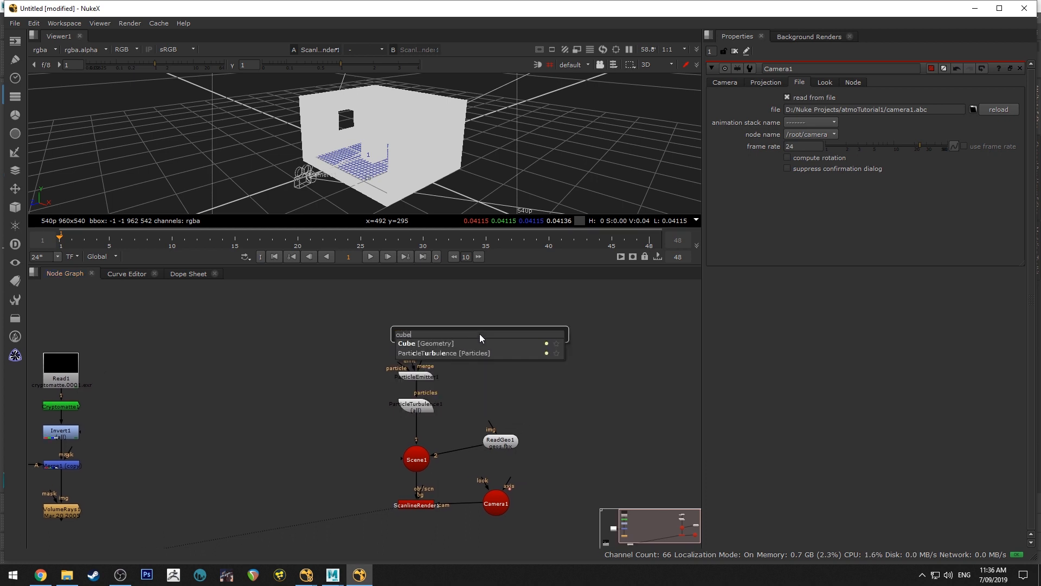
pyautogui.press('Return')
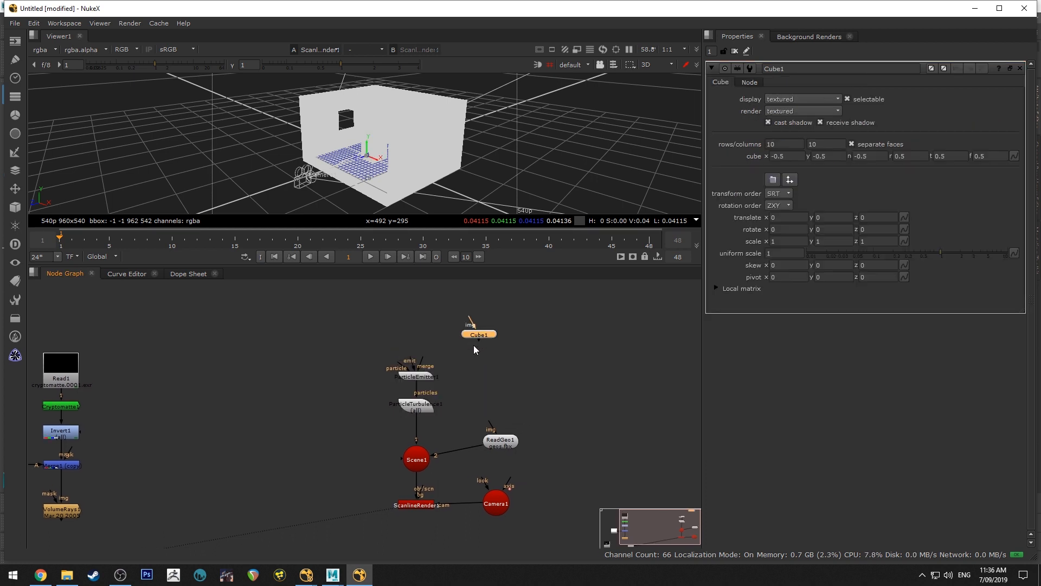
pyautogui.scroll(1, 467, 347)
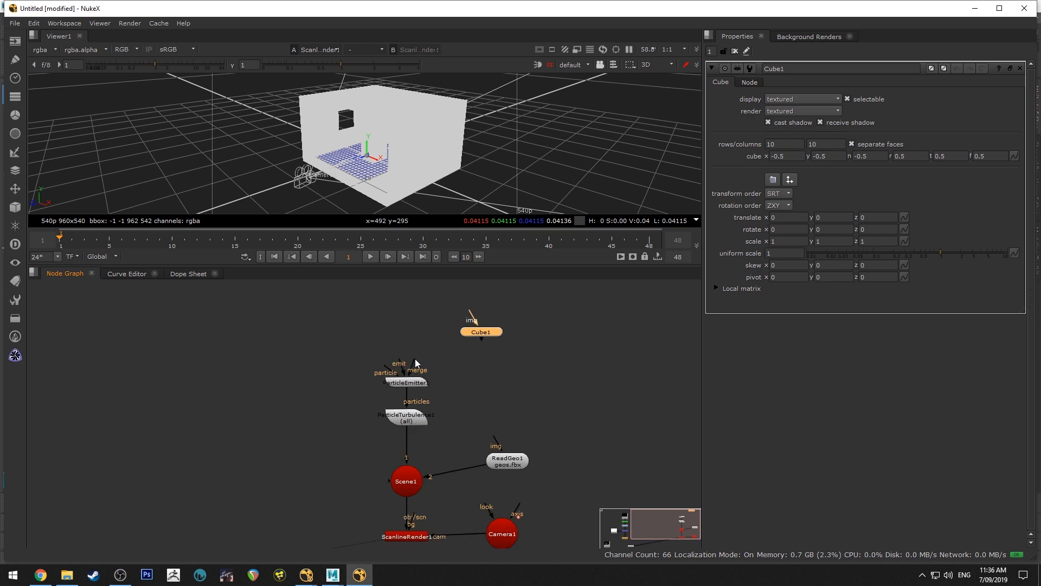
pyautogui.moveTo(416, 362); pyautogui.dragTo(494, 353)
# Resize the Cube around the room to extents -20.45, -9, 18, 18.2, 13.8, -17 and move it to 6.4, 6, 15.6
pyautogui.scroll(-4, 437, 173)
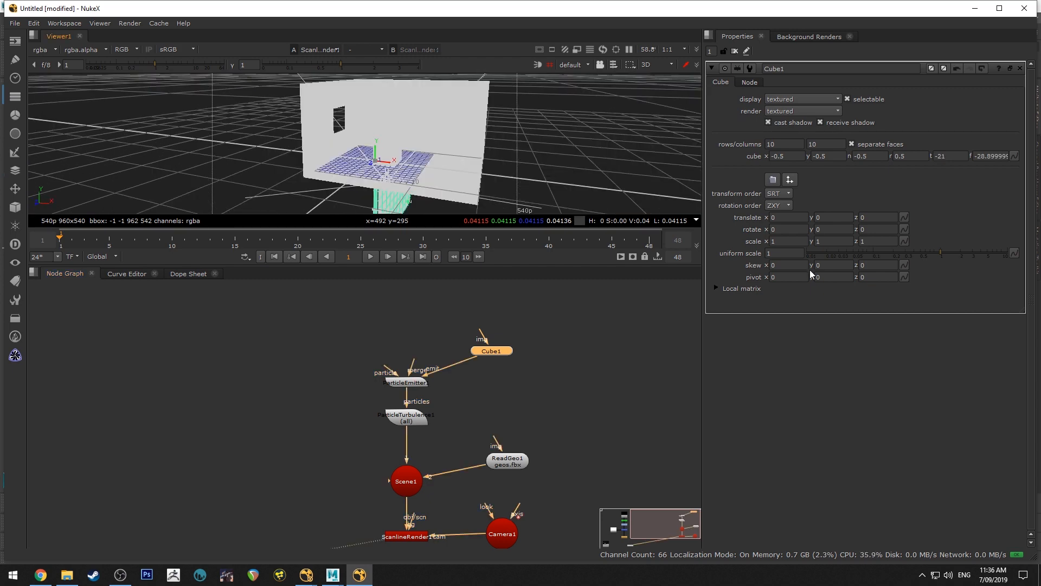
pyautogui.moveTo(809, 269); pyautogui.dragTo(528, 159)
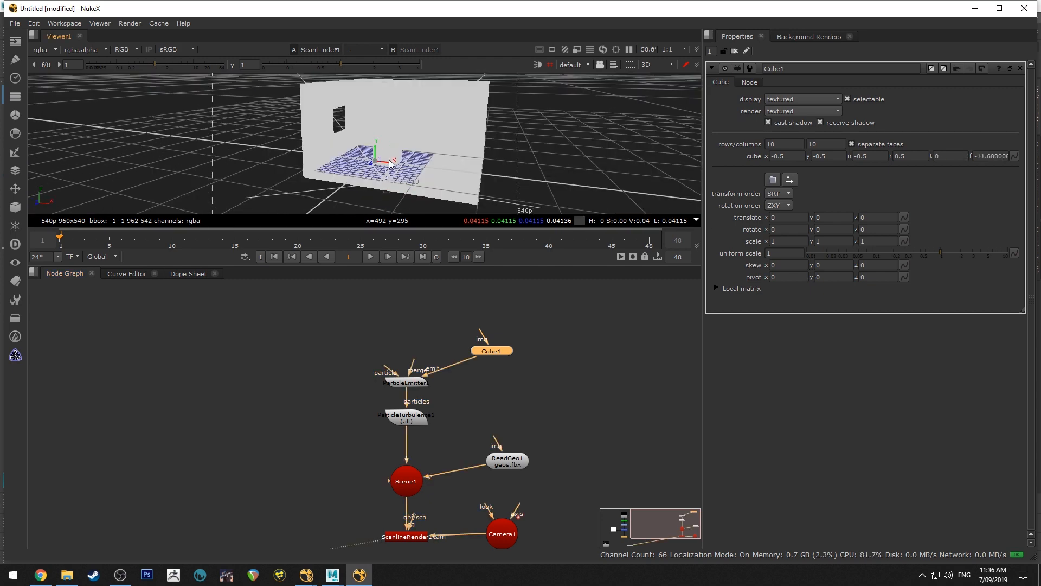
pyautogui.moveTo(387, 161); pyautogui.dragTo(358, 185)
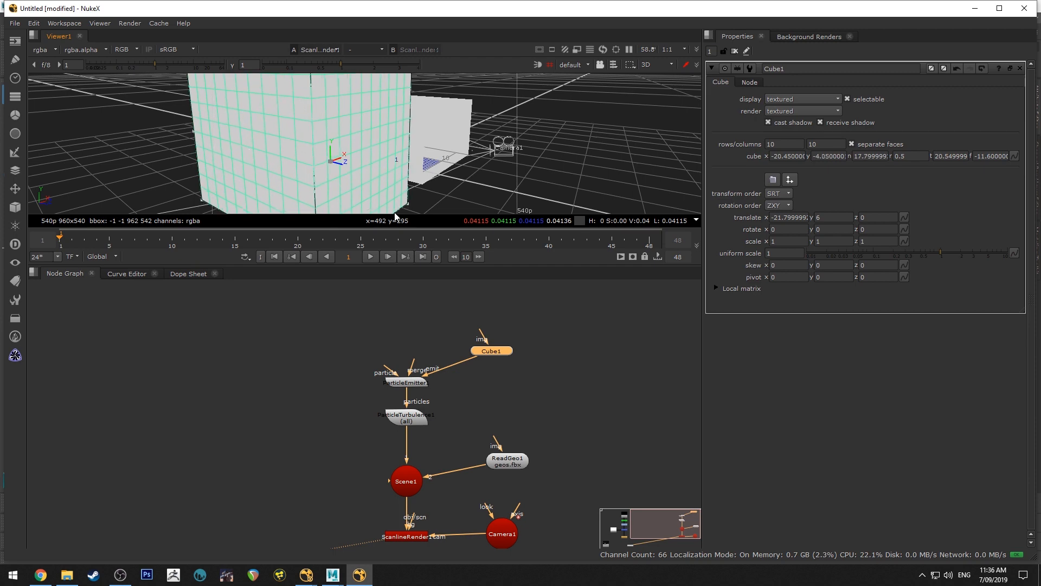
pyautogui.moveTo(394, 213); pyautogui.dragTo(331, 165)
pyautogui.scroll(-5, 395, 128)
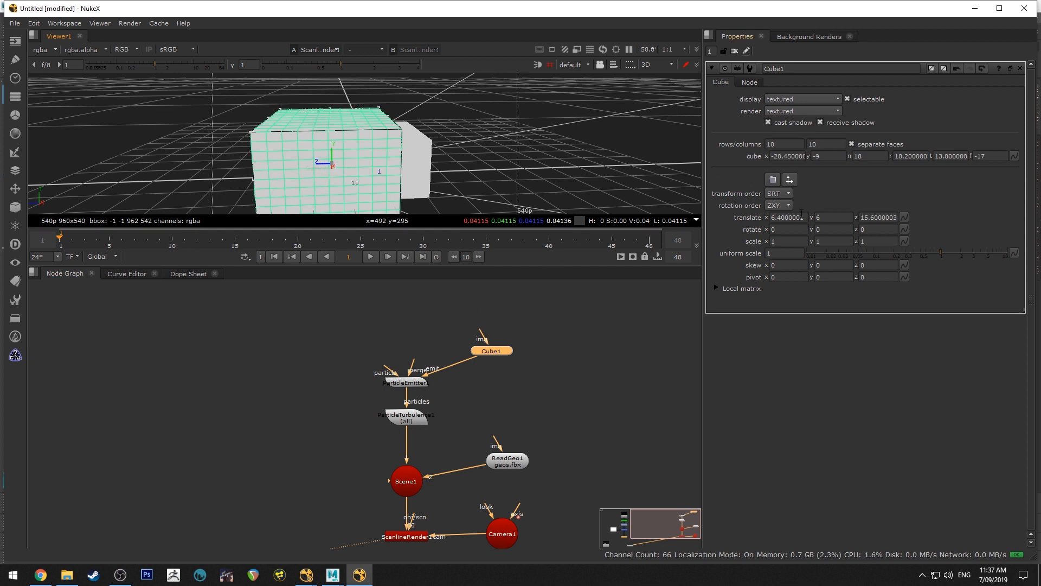
# Set the Cube's display to wireframe and check its bounds from inside the room geometry
pyautogui.click(815, 100)
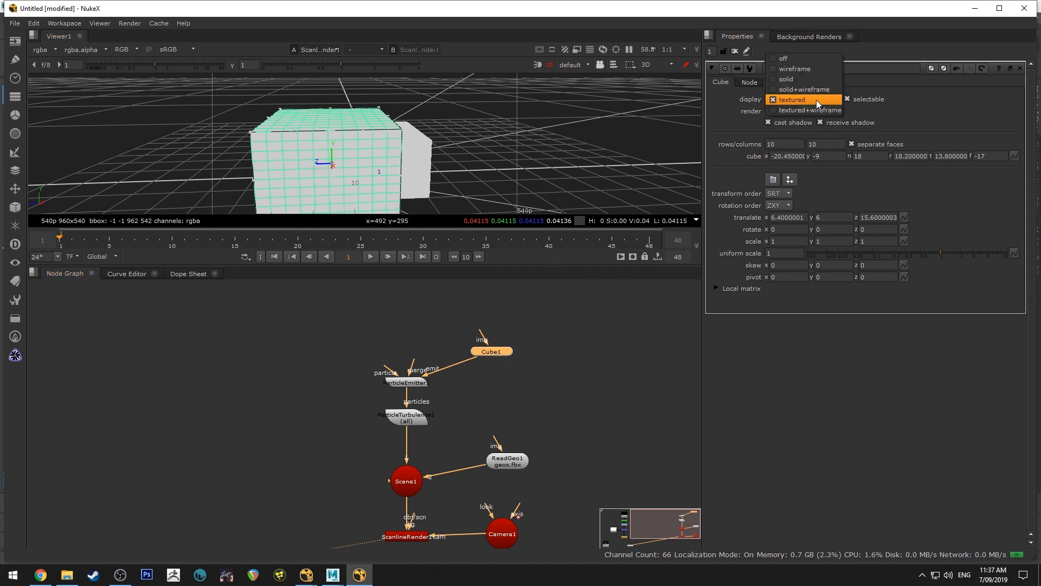
pyautogui.click(814, 69)
pyautogui.scroll(-4, 383, 142)
pyautogui.keyDown('ctrl'); pyautogui.moveTo(383, 141); pyautogui.dragTo(604, 195); pyautogui.keyUp('ctrl')
pyautogui.scroll(5, 605, 196)
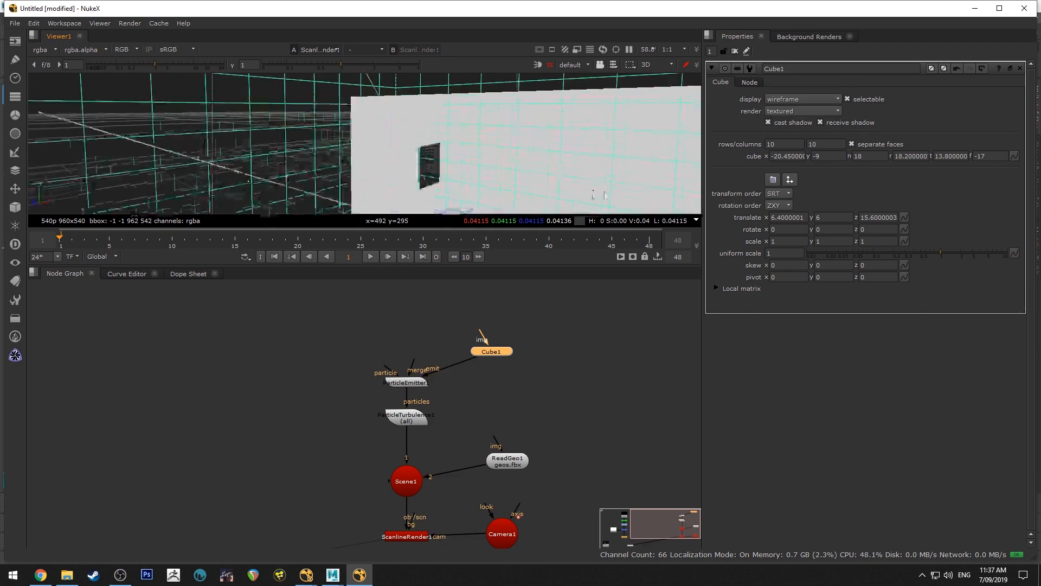
pyautogui.scroll(3, 604, 195)
pyautogui.keyDown('ctrl'); pyautogui.moveTo(477, 107); pyautogui.dragTo(417, 150); pyautogui.keyUp('ctrl')
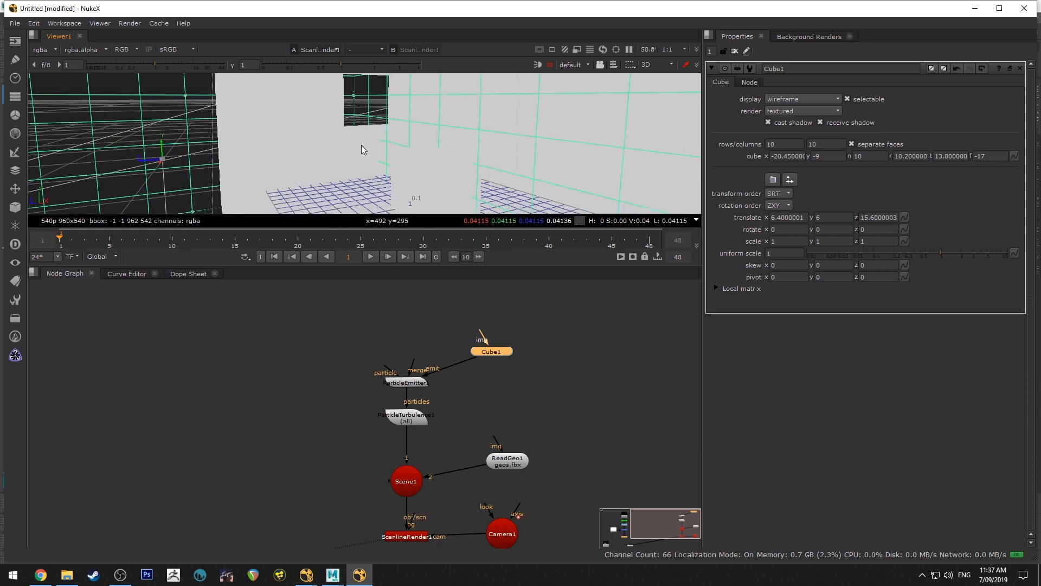
pyautogui.keyDown('ctrl'); pyautogui.moveTo(361, 145); pyautogui.dragTo(461, 128); pyautogui.keyUp('ctrl')
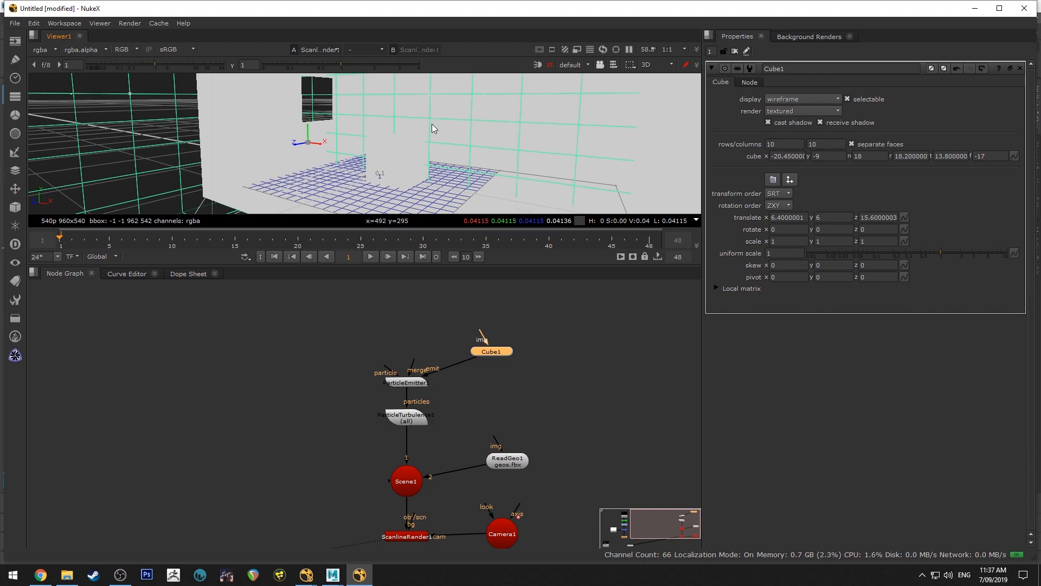
# Tighten the Cube around the room and camera, setting its extents to about y -8.9, r 16.4, t 13 and f -12.4
pyautogui.scroll(-3, 449, 157)
pyautogui.keyDown('ctrl'); pyautogui.moveTo(472, 148); pyautogui.dragTo(378, 135); pyautogui.keyUp('ctrl')
pyautogui.scroll(-5, 378, 135)
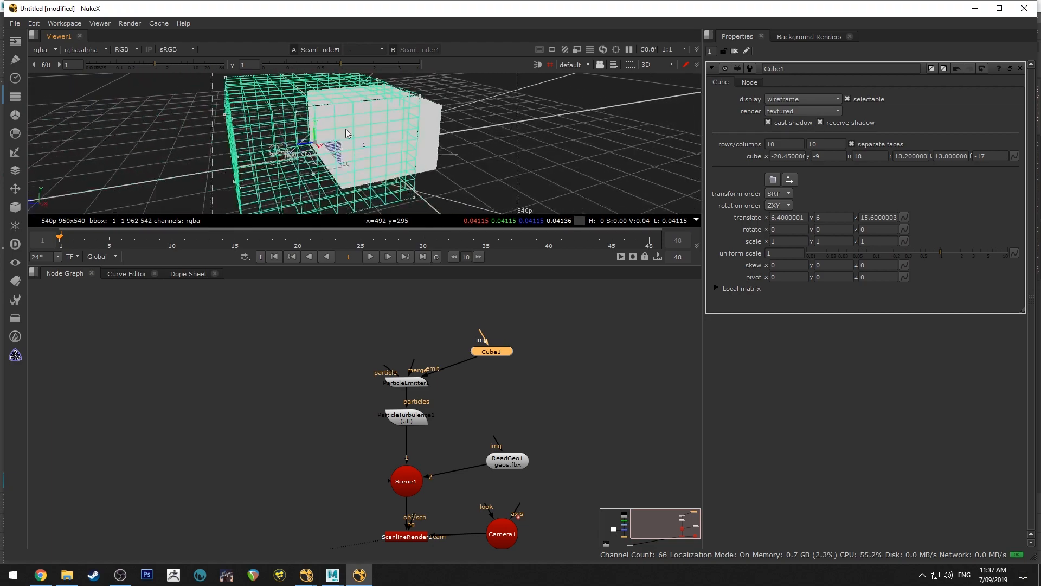
pyautogui.moveTo(423, 98); pyautogui.dragTo(458, 113)
pyautogui.scroll(5, 439, 118)
pyautogui.scroll(-6, 457, 117)
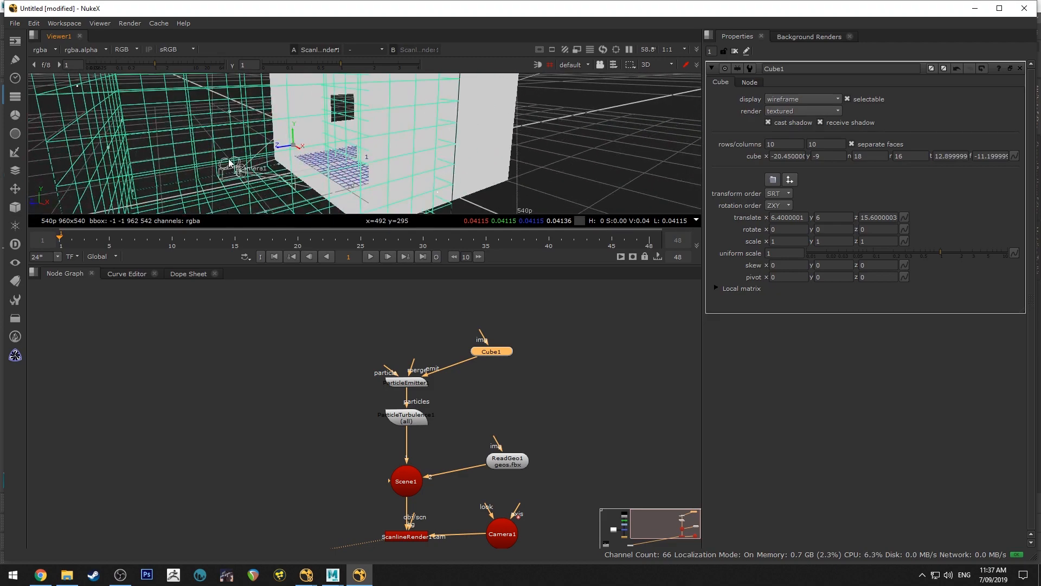
pyautogui.keyDown('ctrl'); pyautogui.moveTo(289, 180); pyautogui.dragTo(505, 170); pyautogui.keyUp('ctrl')
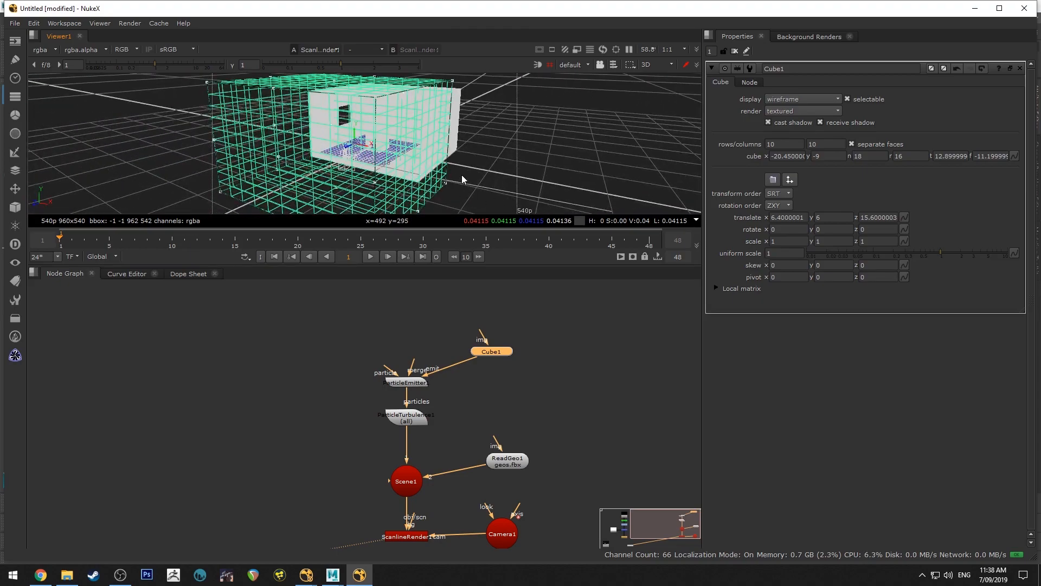
pyautogui.keyDown('ctrl'); pyautogui.moveTo(462, 177); pyautogui.dragTo(398, 158); pyautogui.keyUp('ctrl')
pyautogui.moveTo(397, 203); pyautogui.dragTo(392, 156)
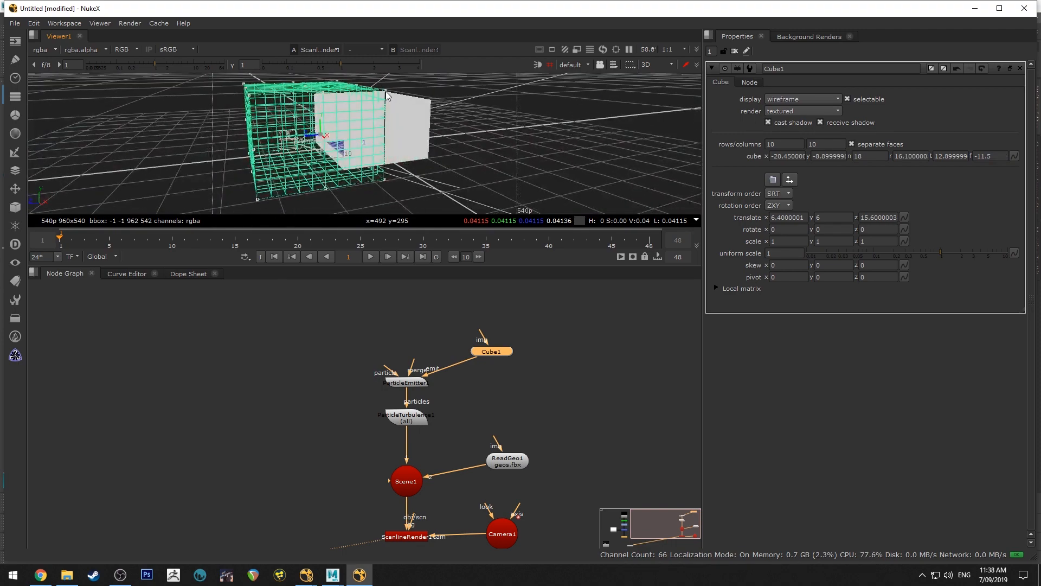
pyautogui.moveTo(386, 92); pyautogui.dragTo(417, 111)
pyautogui.keyDown('alt'); pyautogui.moveTo(417, 111); pyautogui.dragTo(616, 189, button='middle'); pyautogui.keyUp('alt')
pyautogui.keyDown('ctrl'); pyautogui.moveTo(615, 193); pyautogui.dragTo(442, 151); pyautogui.keyUp('ctrl')
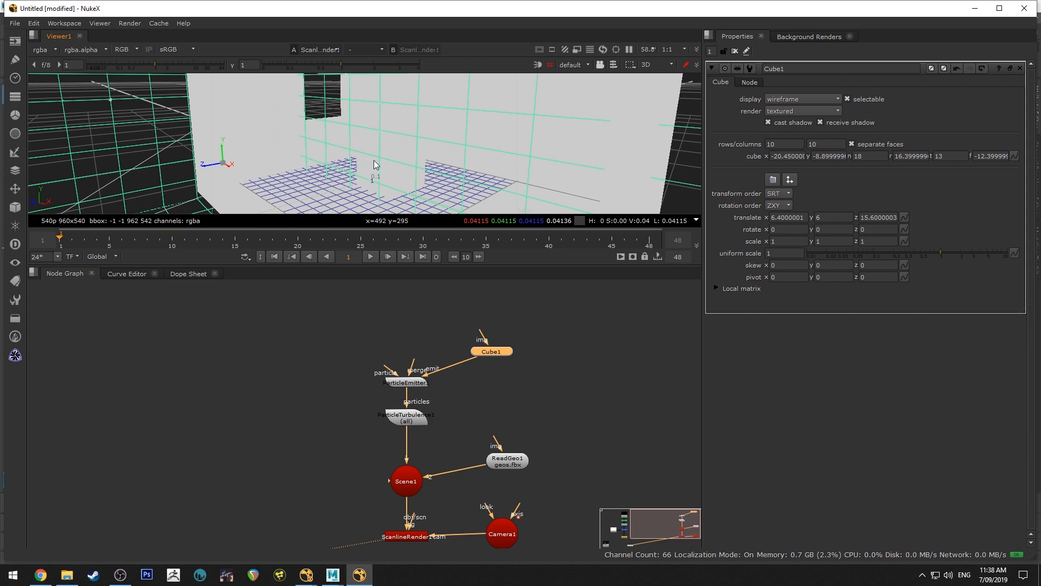
pyautogui.scroll(-5, 372, 163)
pyautogui.keyDown('ctrl'); pyautogui.moveTo(395, 135); pyautogui.dragTo(363, 141); pyautogui.keyUp('ctrl')
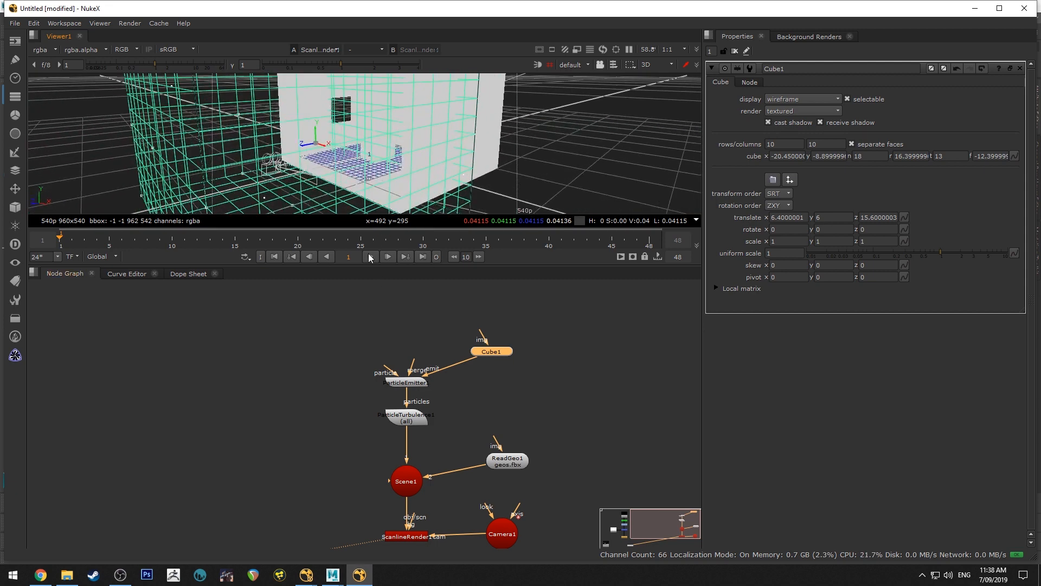
# Turn off the Cube's display and play the timeline to check the particles emitted around the room
pyautogui.click(789, 100)
pyautogui.click(793, 90)
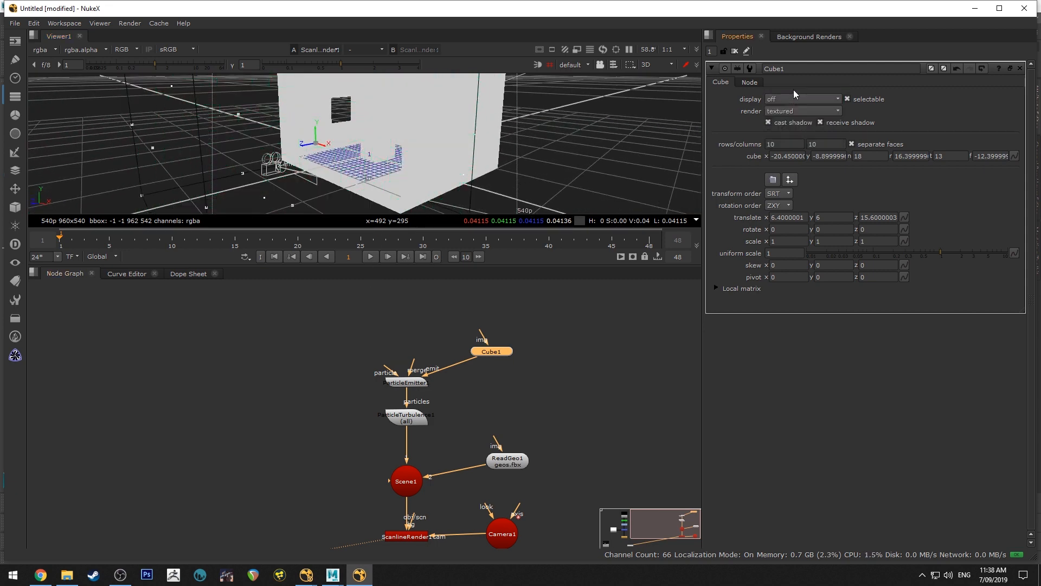
pyautogui.click(581, 159)
pyautogui.keyDown('ctrl'); pyautogui.moveTo(357, 141); pyautogui.dragTo(460, 210); pyautogui.keyUp('ctrl')
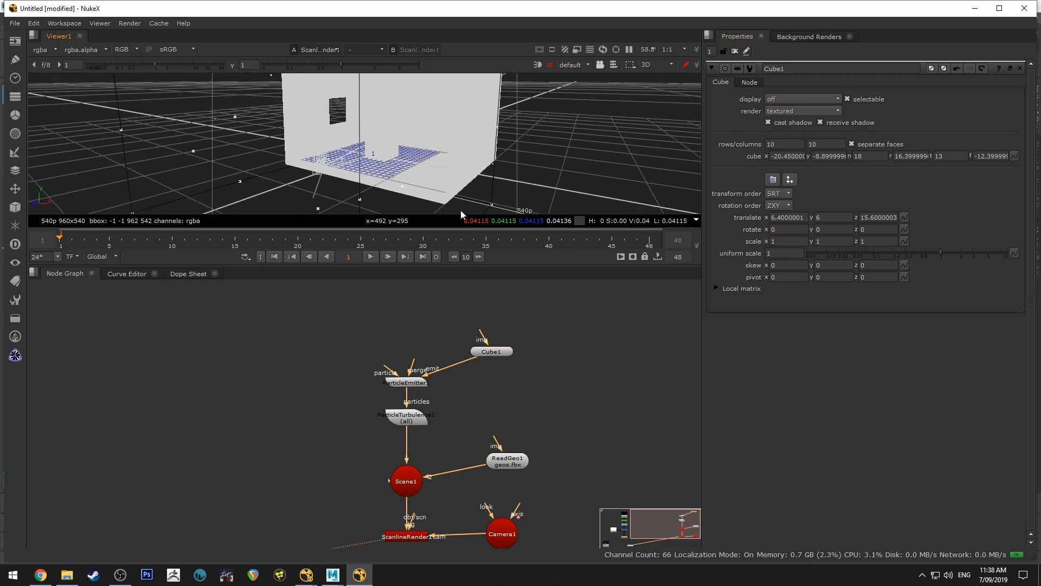
pyautogui.click(371, 257)
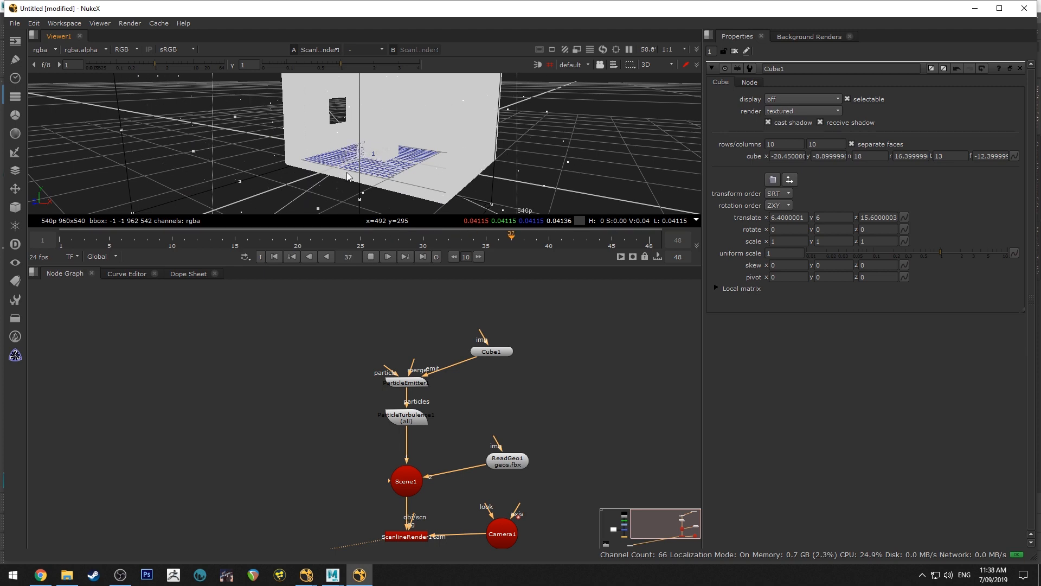
pyautogui.keyDown('ctrl'); pyautogui.moveTo(359, 175); pyautogui.dragTo(320, 181); pyautogui.keyUp('ctrl')
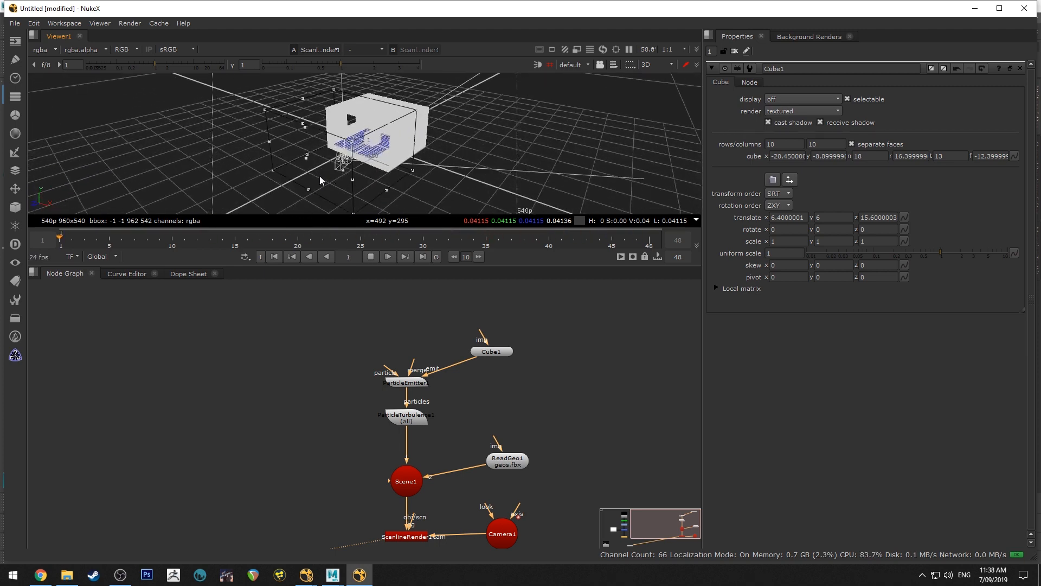
pyautogui.click(372, 257)
pyautogui.keyDown('alt'); pyautogui.moveTo(367, 176); pyautogui.dragTo(444, 183, button='middle'); pyautogui.keyUp('alt')
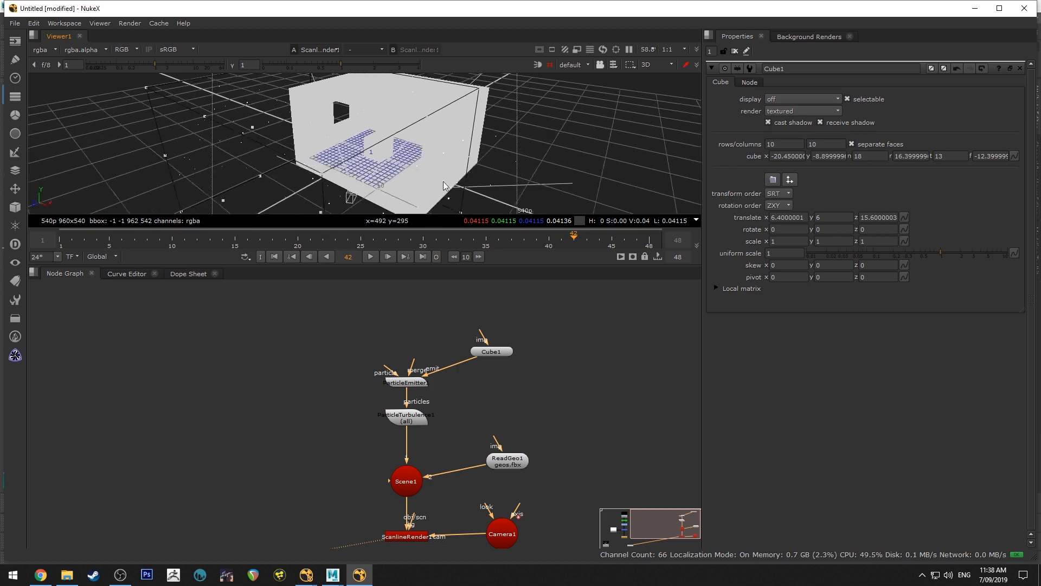
# Set the ParticleEmitter to emit from the bbox
pyautogui.click(416, 383)
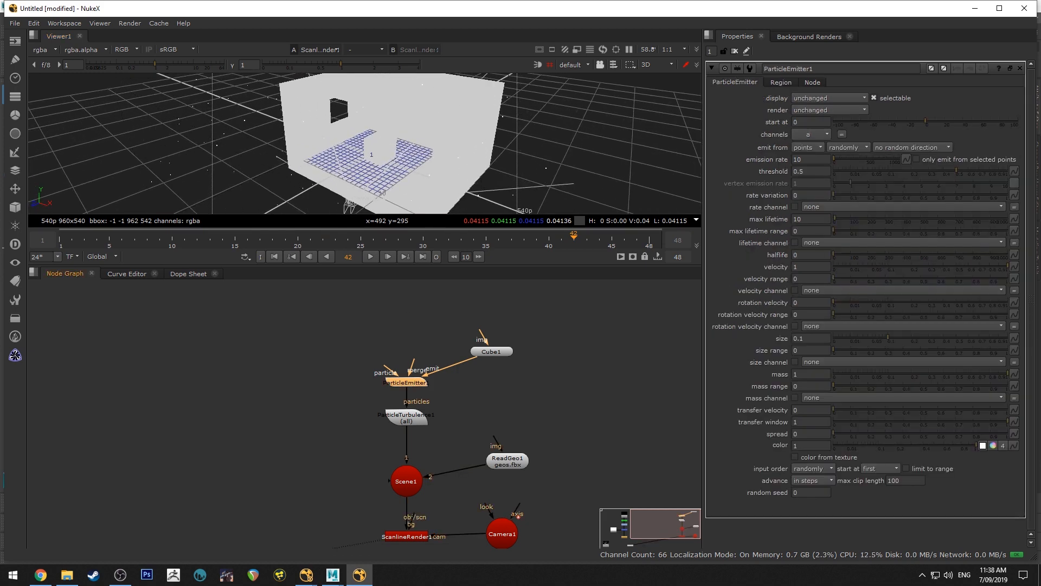
pyautogui.click(801, 149)
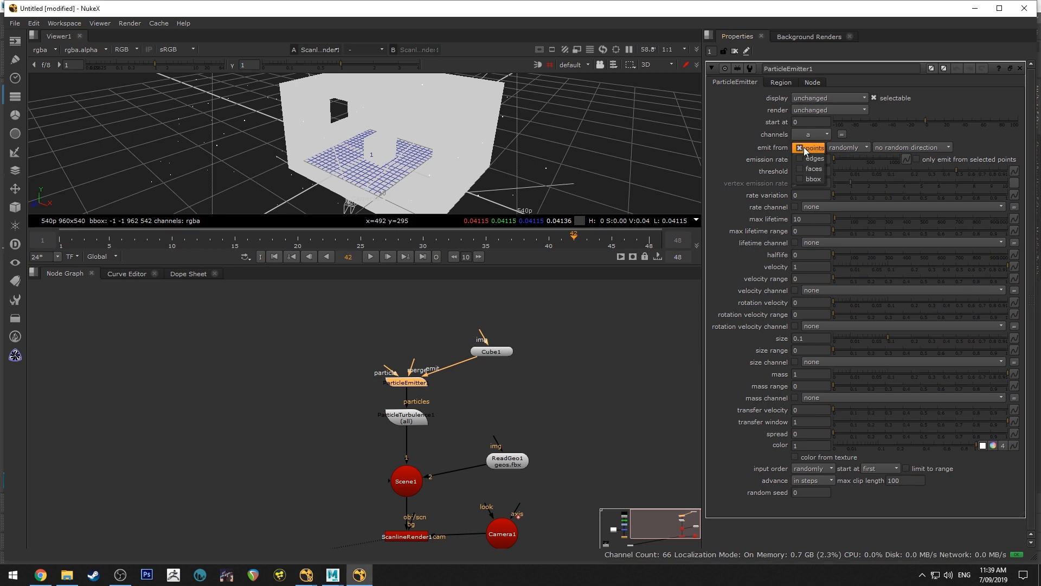
pyautogui.click(806, 180)
# Examine the particle distribution in and around the room in 3D, play the emission and return to frame 1
pyautogui.keyDown('ctrl'); pyautogui.moveTo(392, 146); pyautogui.dragTo(331, 113); pyautogui.keyUp('ctrl')
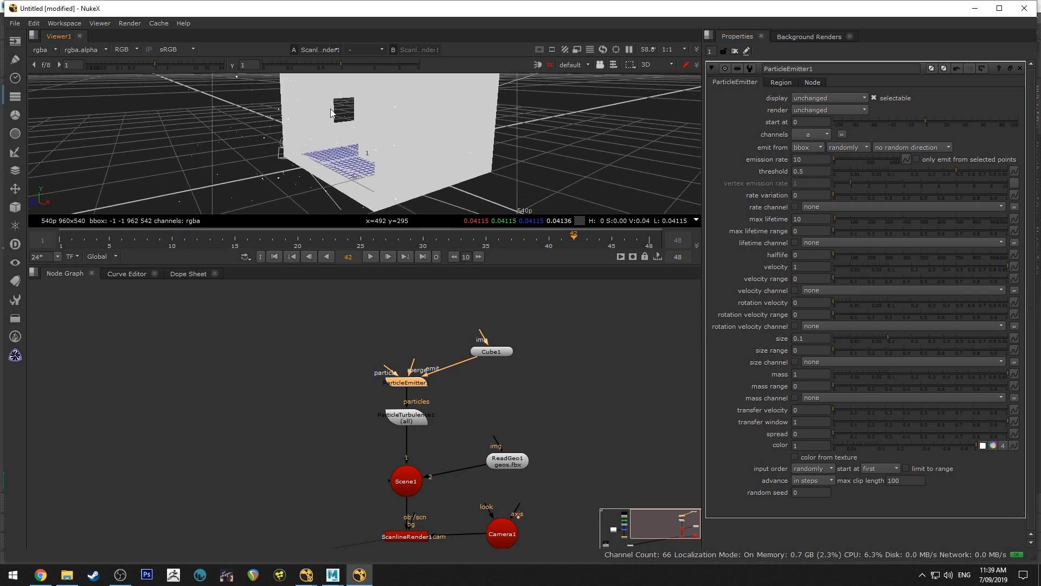
pyautogui.keyDown('ctrl'); pyautogui.moveTo(361, 151); pyautogui.dragTo(407, 144); pyautogui.keyUp('ctrl')
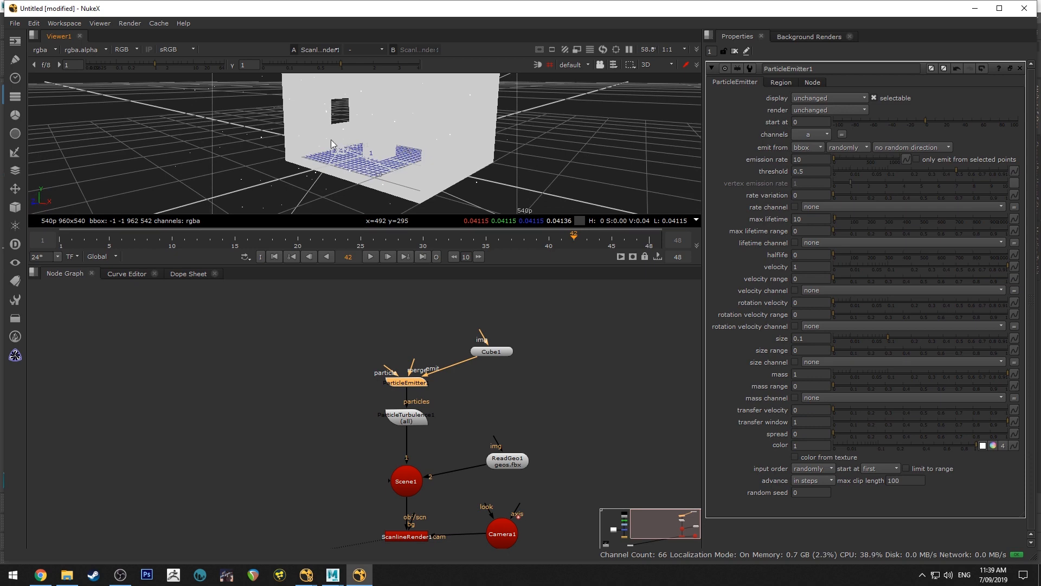
pyautogui.keyDown('alt'); pyautogui.moveTo(313, 117); pyautogui.dragTo(501, 152, button='middle'); pyautogui.keyUp('alt')
pyautogui.keyDown('ctrl'); pyautogui.moveTo(420, 170); pyautogui.dragTo(414, 112); pyautogui.keyUp('ctrl')
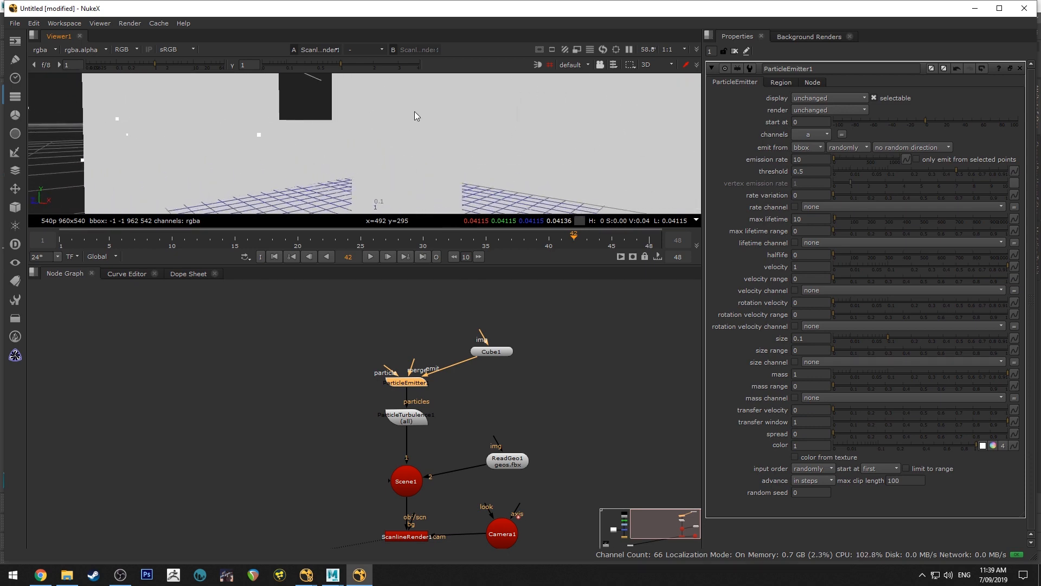
pyautogui.keyDown('alt'); pyautogui.moveTo(415, 111); pyautogui.dragTo(314, 96, button='middle'); pyautogui.keyUp('alt')
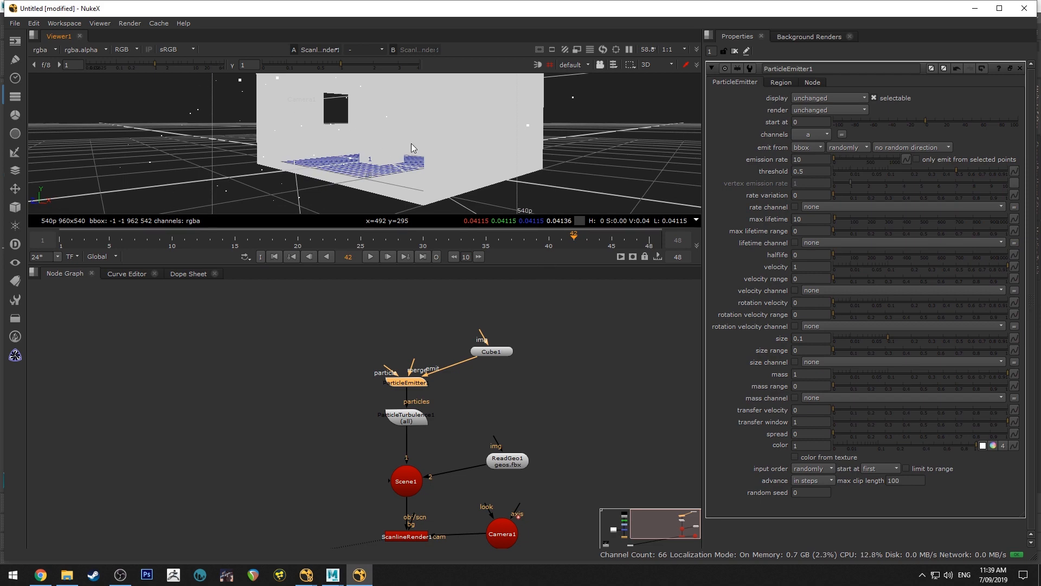
pyautogui.keyDown('ctrl'); pyautogui.moveTo(411, 143); pyautogui.dragTo(374, 118); pyautogui.keyUp('ctrl')
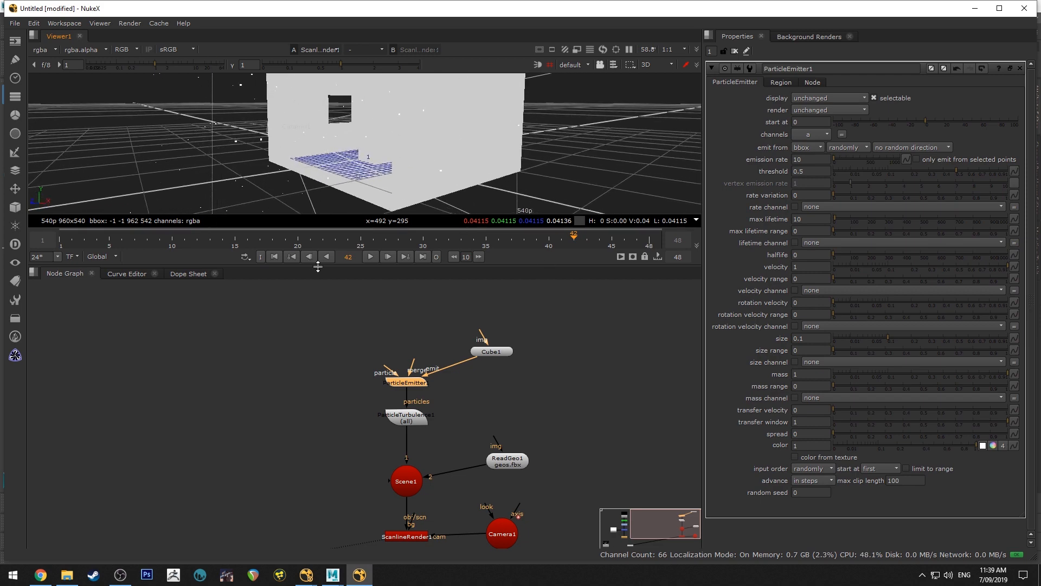
pyautogui.click(371, 256)
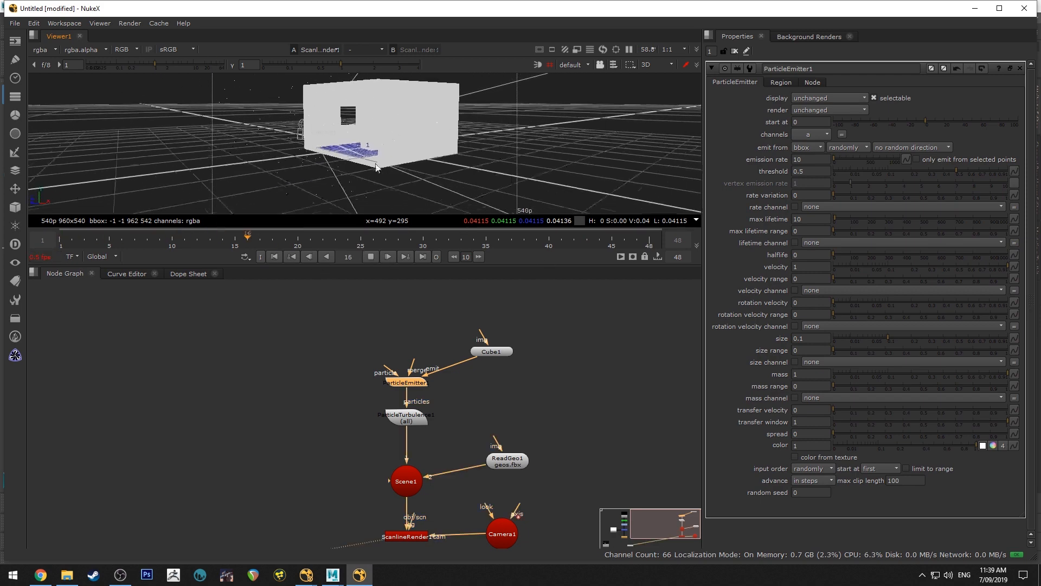
pyautogui.keyDown('ctrl'); pyautogui.moveTo(376, 164); pyautogui.dragTo(333, 145); pyautogui.keyUp('ctrl')
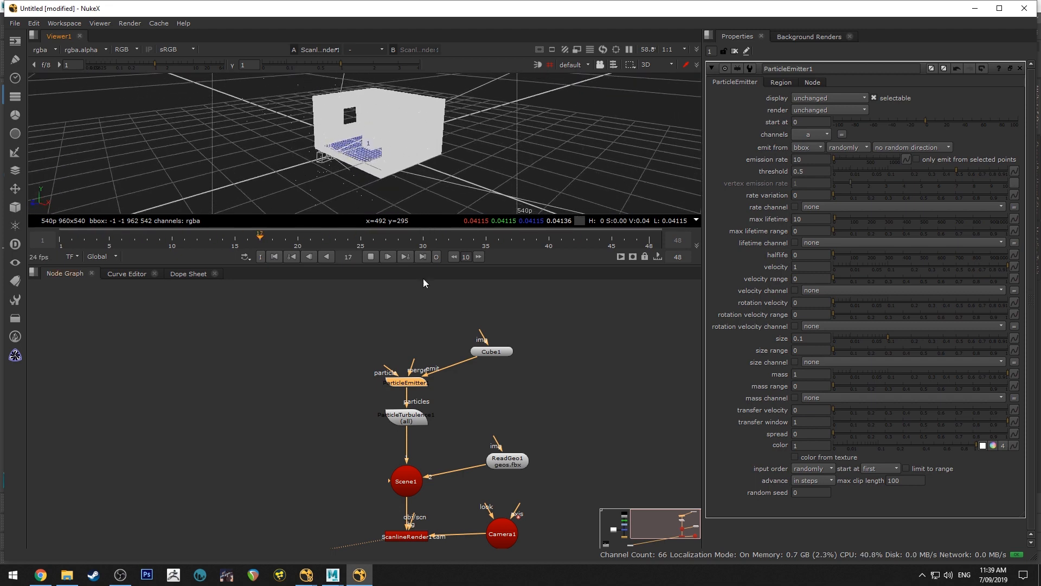
pyautogui.click(371, 256)
pyautogui.click(275, 257)
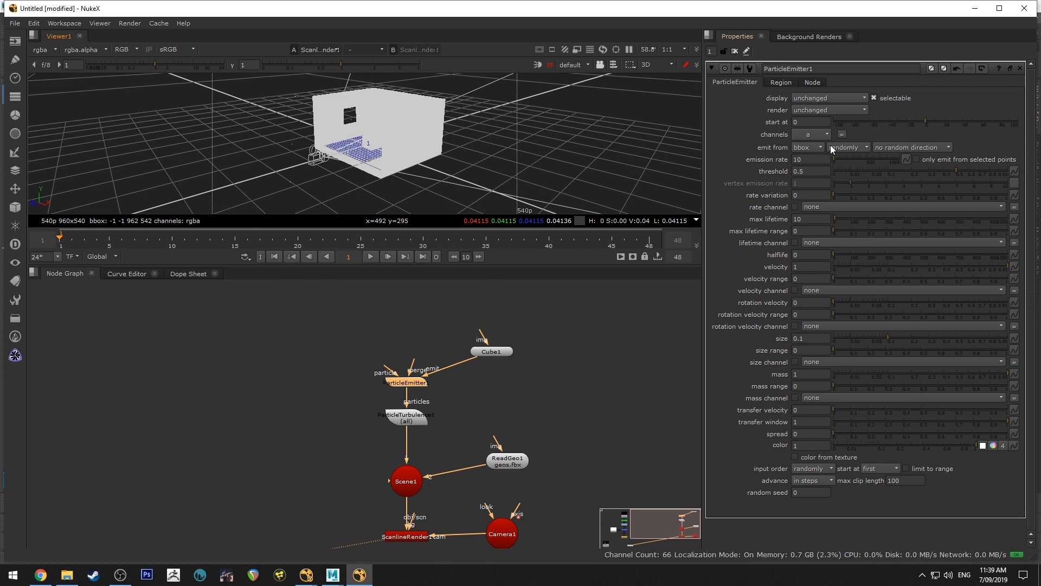
# Start the ParticleEmitter at frame -300 and set its max lifetime and max lifetime range to 400
pyautogui.moveTo(813, 123); pyautogui.dragTo(749, 105)
pyautogui.write('-300')
pyautogui.press('Return')
pyautogui.doubleClick(810, 219)
pyautogui.write('4')
pyautogui.press('Tab')
pyautogui.write('400')
pyautogui.press('Return')
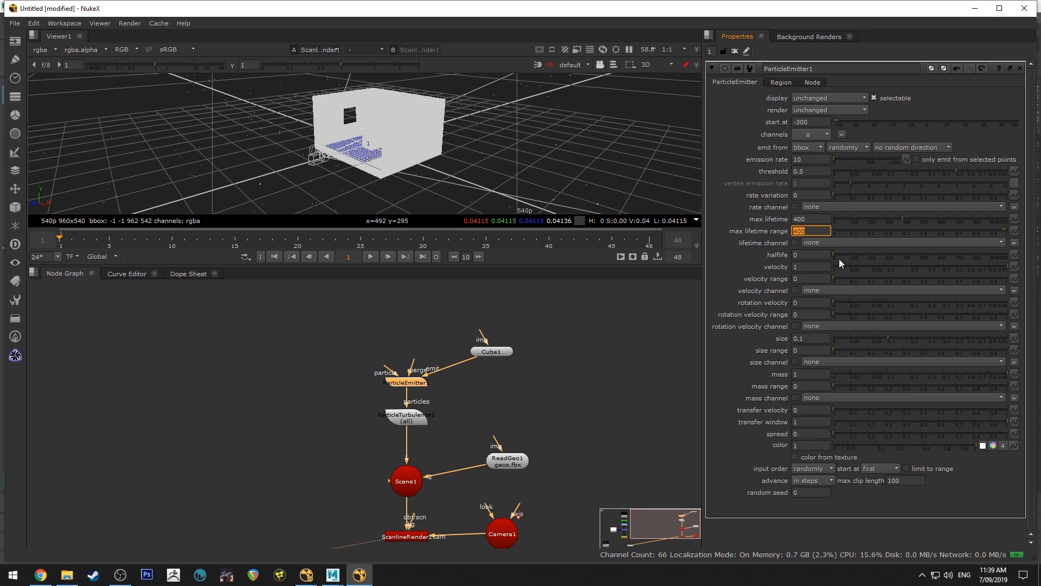
# Set the ParticleEmitter's velocity to 0.005 and play the simulation to check the particles' drift through the room
pyautogui.moveTo(806, 266); pyautogui.dragTo(754, 253)
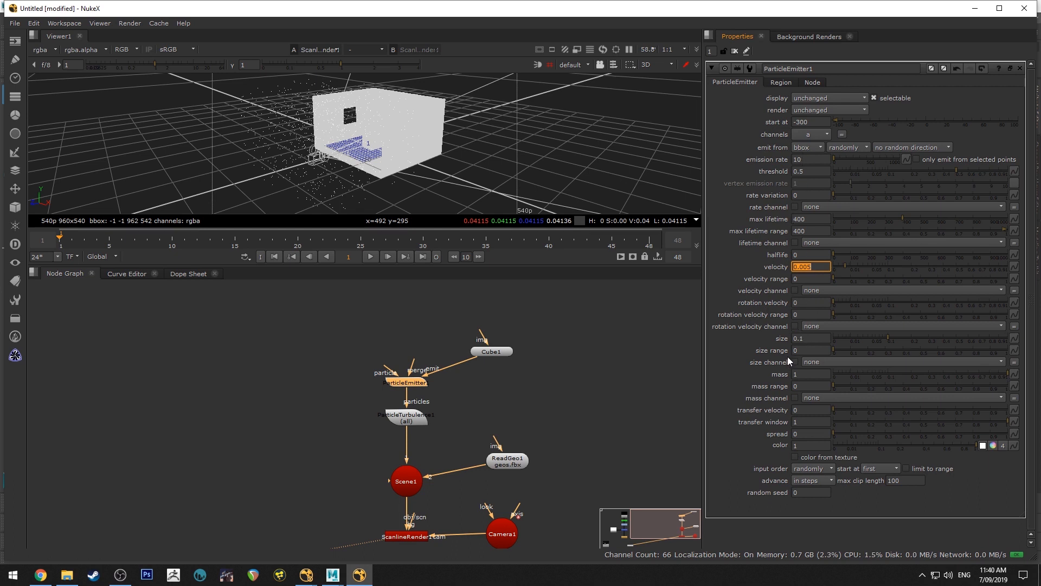
pyautogui.click(371, 256)
pyautogui.keyDown('ctrl'); pyautogui.moveTo(290, 134); pyautogui.dragTo(457, 185); pyautogui.keyUp('ctrl')
pyautogui.scroll(5, 459, 185)
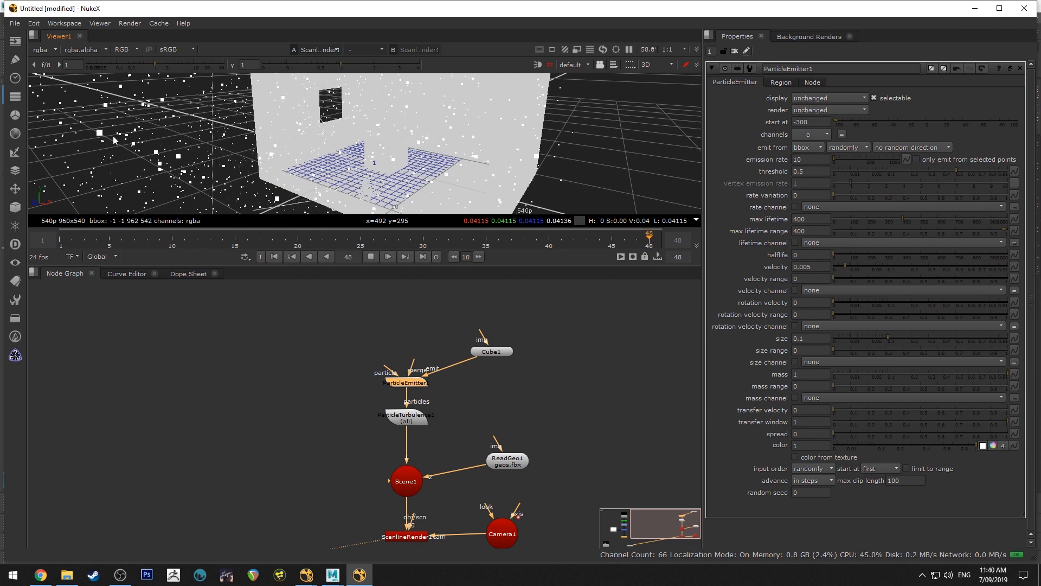
pyautogui.click(371, 256)
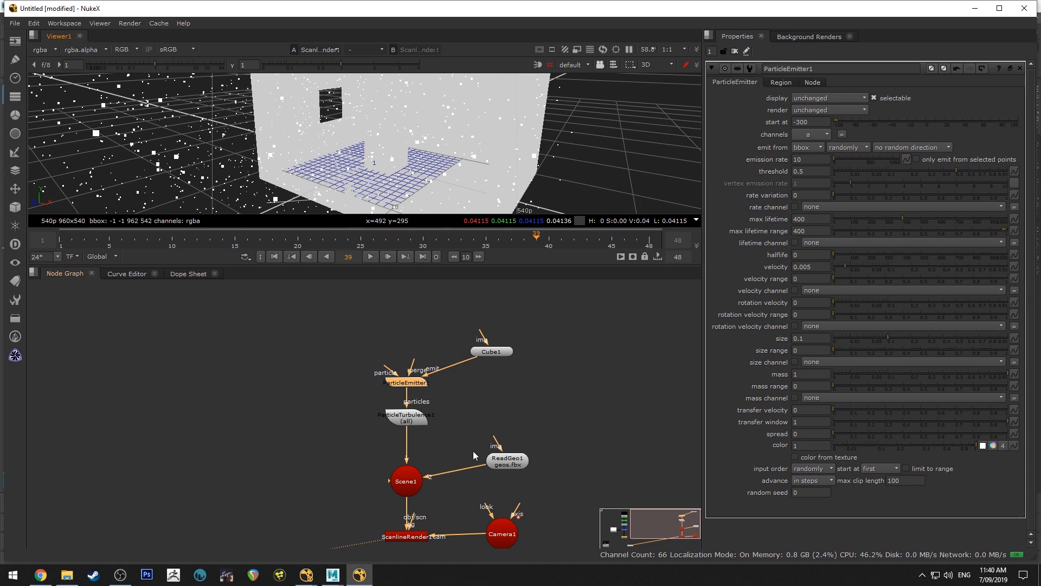
# Set the ParticleTurbulence strength to 0.001 in x, y and z
pyautogui.doubleClick(399, 418)
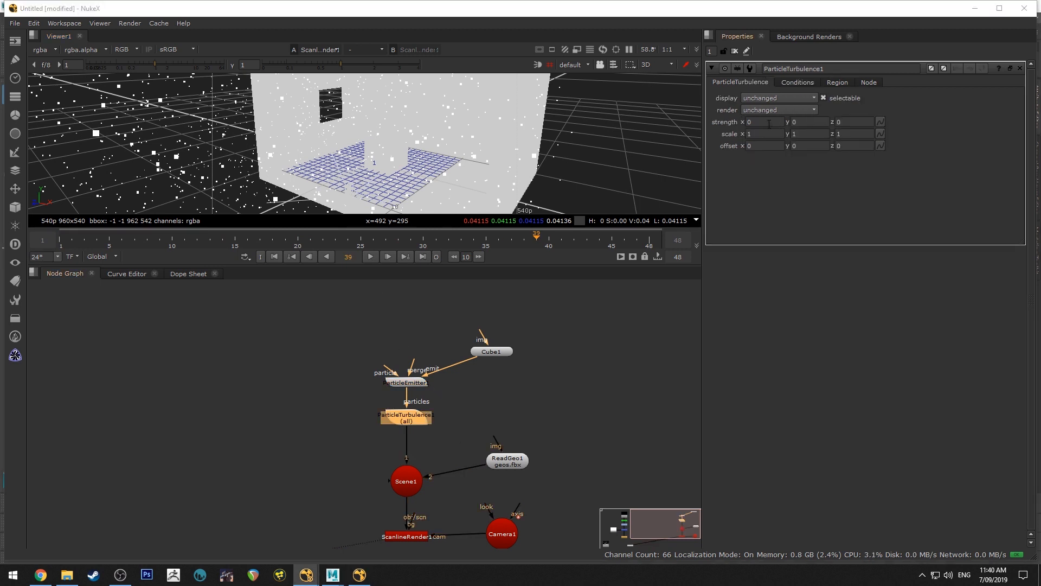
pyautogui.click(769, 122)
pyautogui.write('.001')
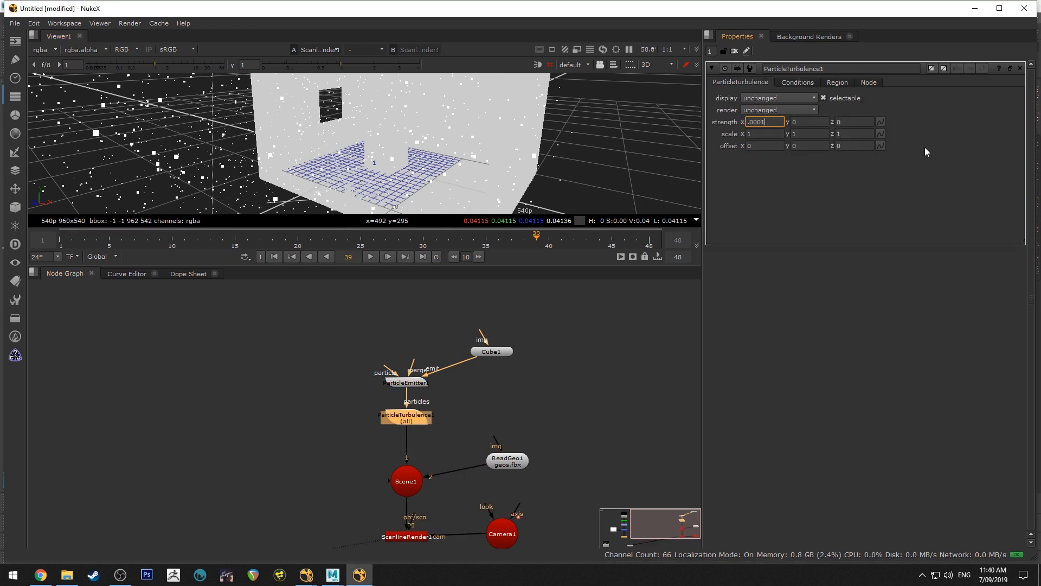
pyautogui.press('Tab')
pyautogui.write('.')
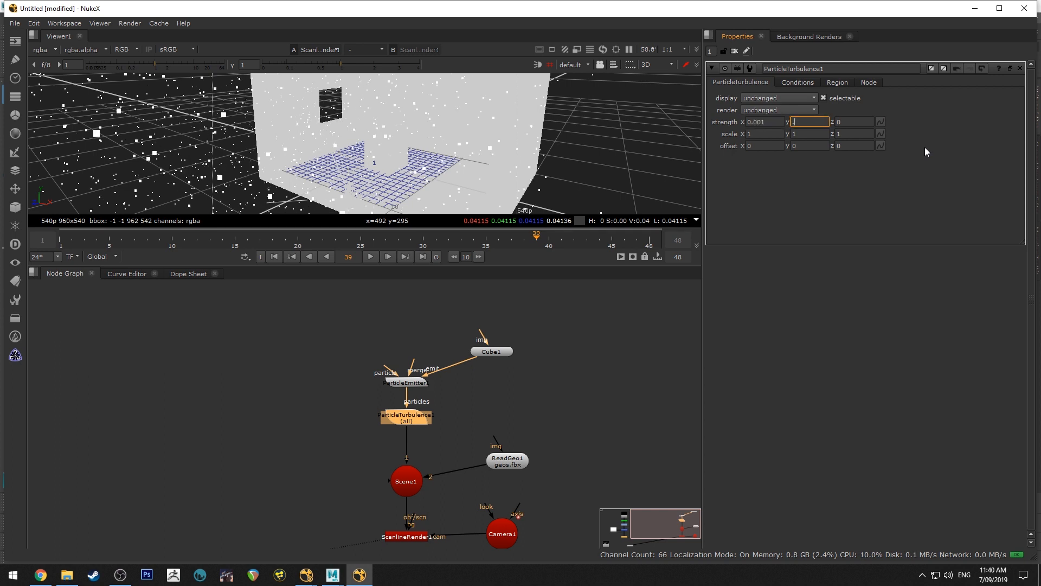
pyautogui.write('001')
pyautogui.press('Tab')
pyautogui.write('.001')
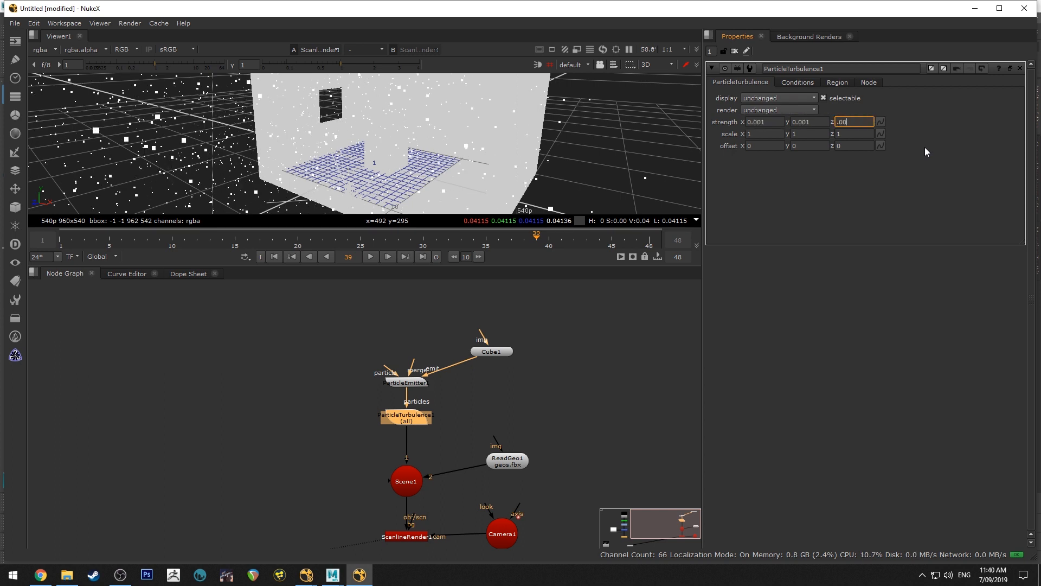
pyautogui.press('Tab')
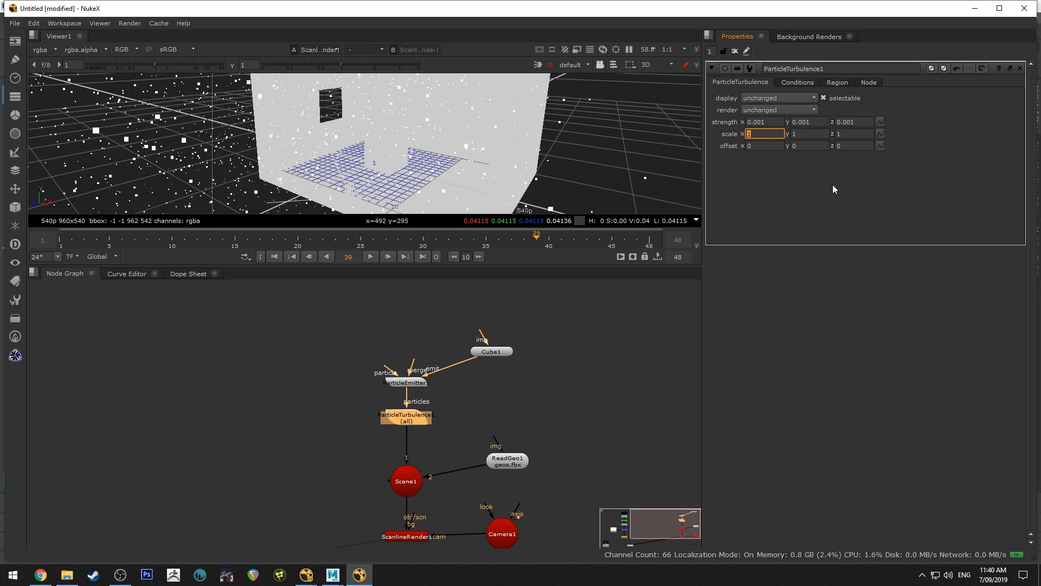
# Set the ParticleTurbulence scale to 500 in x, y and z
pyautogui.write('500')
pyautogui.press('Tab')
pyautogui.write('500')
pyautogui.press('Tab')
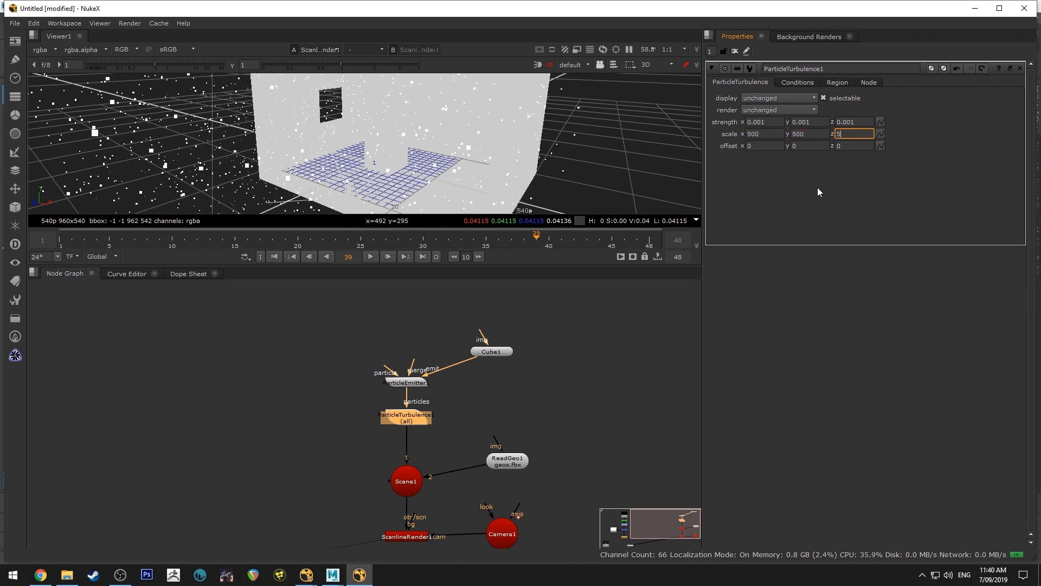
pyautogui.write('500')
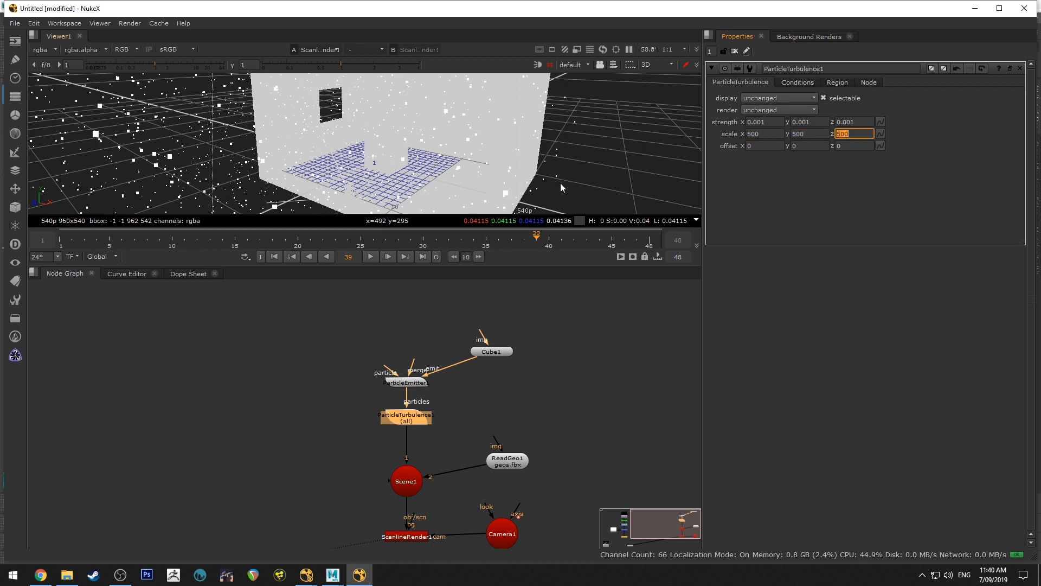
# Play the particle simulation and examine the turbulent drift around the room in an enlarged 3D viewer
pyautogui.click(370, 257)
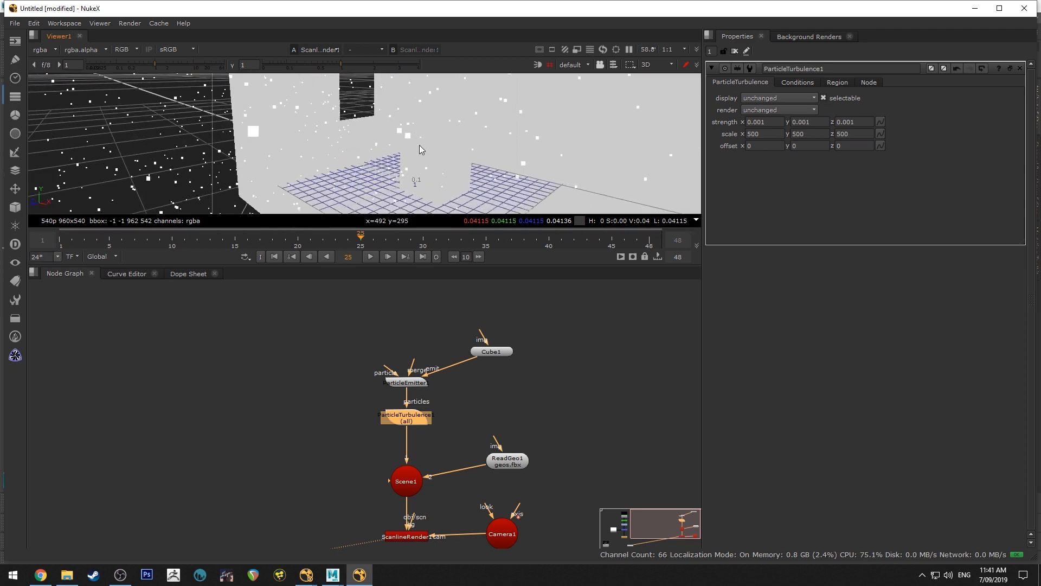
pyautogui.keyDown('ctrl'); pyautogui.moveTo(418, 145); pyautogui.dragTo(428, 179); pyautogui.keyUp('ctrl')
pyautogui.moveTo(439, 265); pyautogui.dragTo(446, 428)
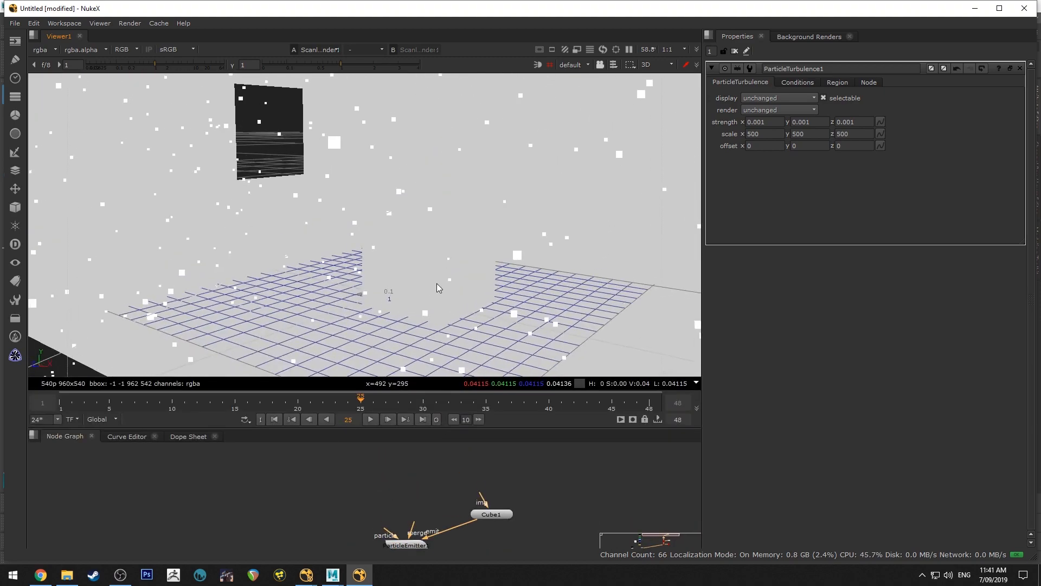
pyautogui.scroll(-3, 355, 249)
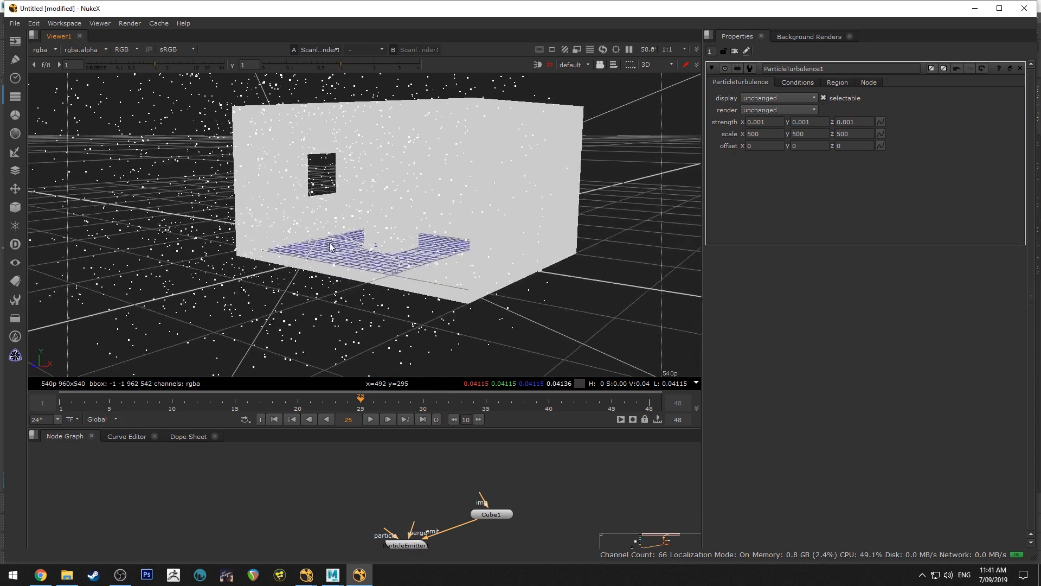
pyautogui.scroll(6, 379, 252)
pyautogui.click(370, 419)
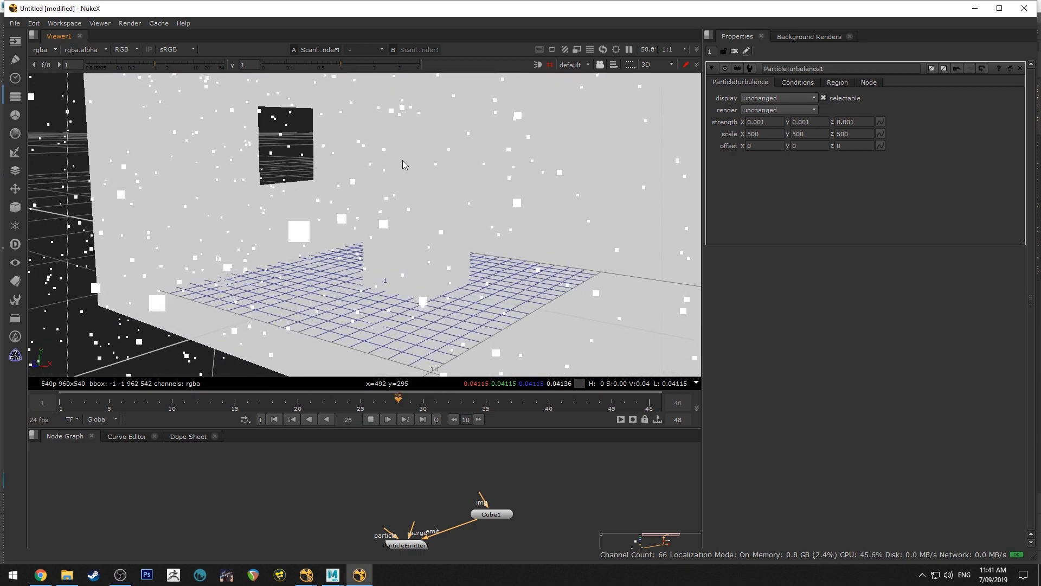
pyautogui.click(369, 420)
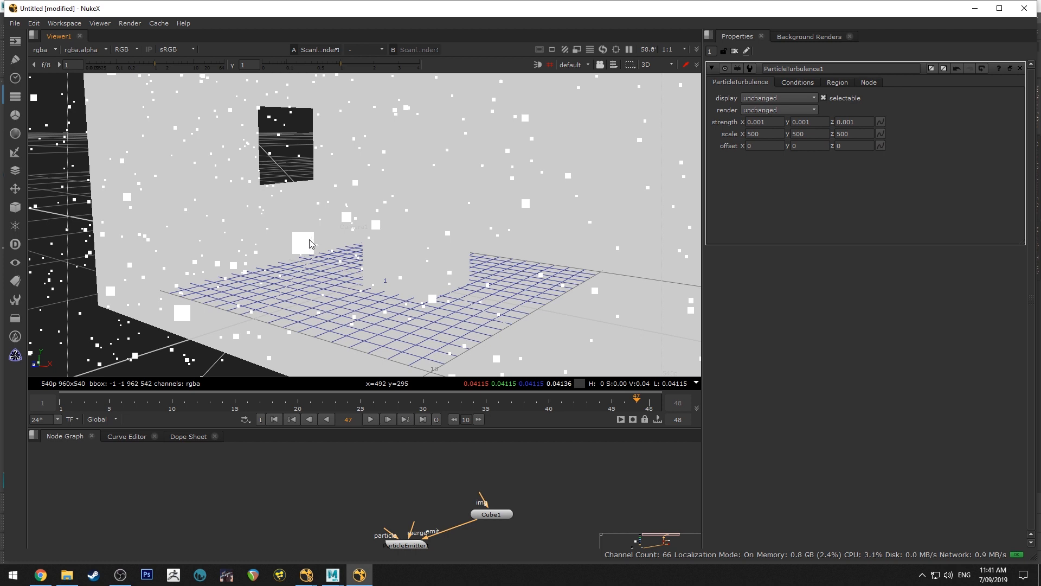
# Switch to Photoshop and create a new document 10 pixels wide and 10 pixels high
pyautogui.click(146, 575)
pyautogui.click(30, 7)
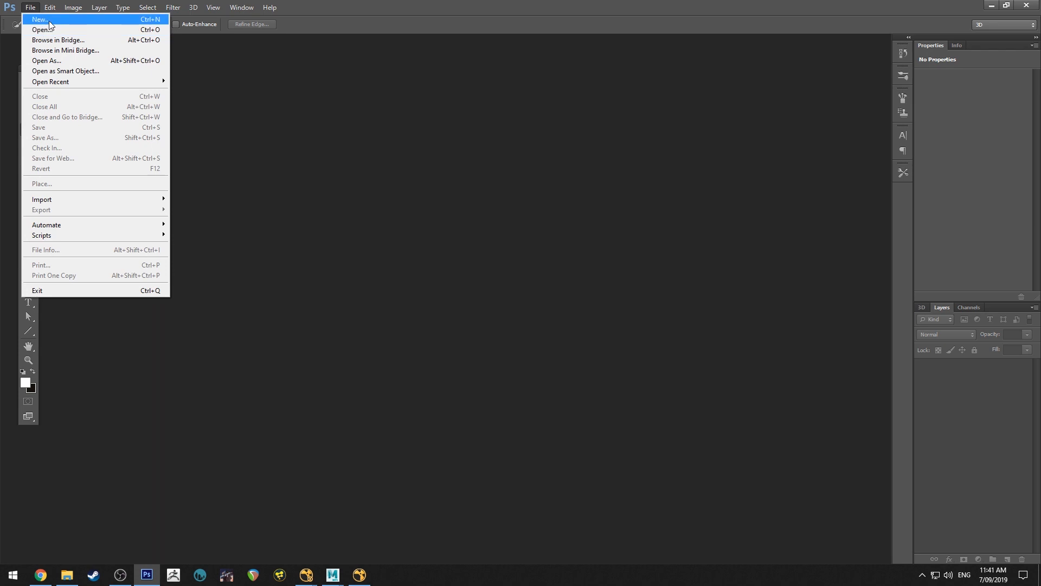
pyautogui.click(22, 16)
pyautogui.doubleClick(470, 187)
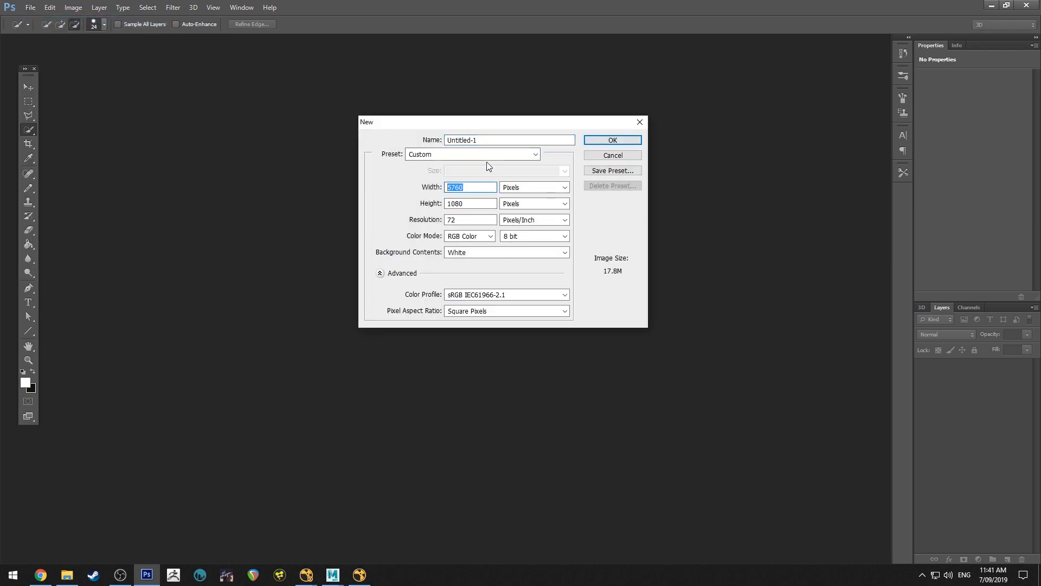
pyautogui.write('10')
pyautogui.press('Tab')
pyautogui.press('Tab')
pyautogui.write('10')
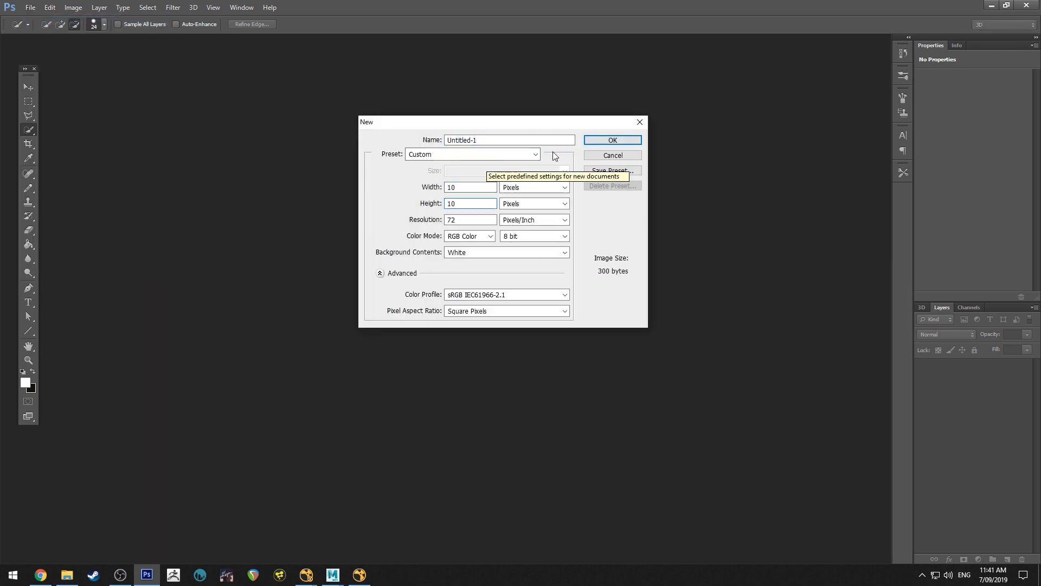
pyautogui.click(612, 140)
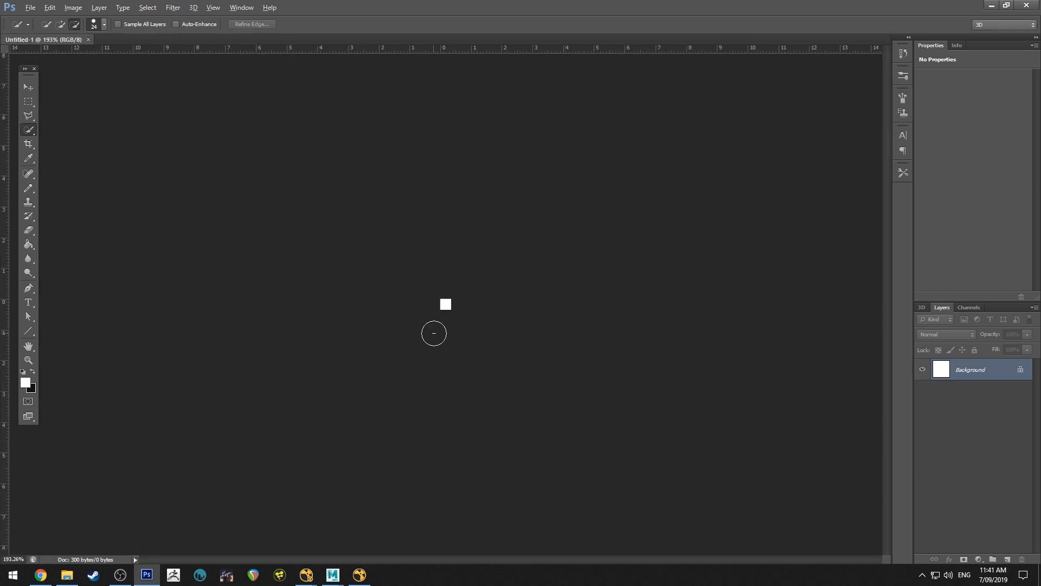
# Unlock the white background, replace it with a new layer and fill that layer with black
pyautogui.keyDown('alt'); pyautogui.scroll(5, 434, 333); pyautogui.keyUp('alt')
pyautogui.click(1016, 373)
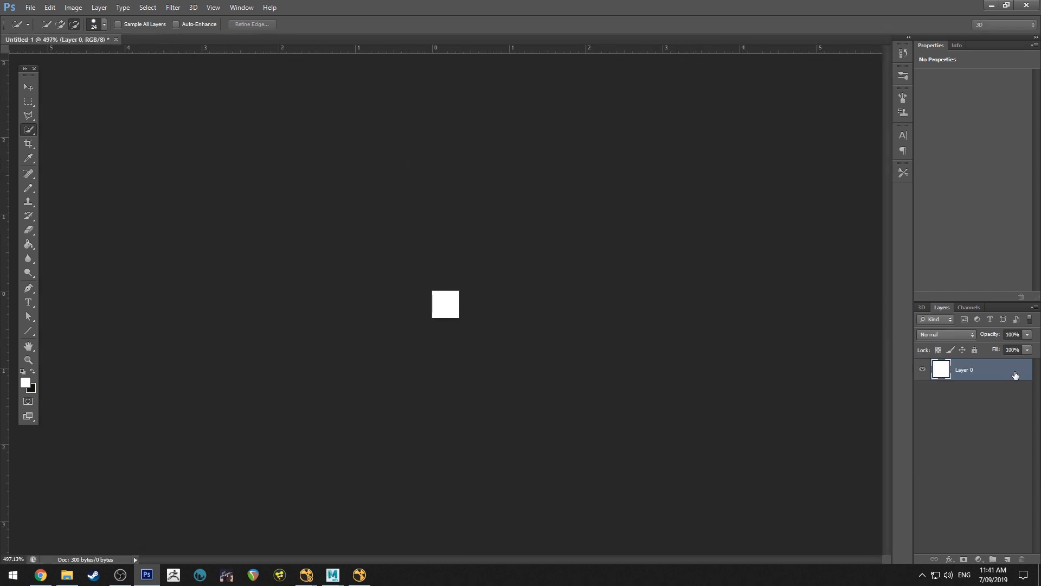
pyautogui.click(1007, 559)
pyautogui.click(988, 394)
pyautogui.press('Delete')
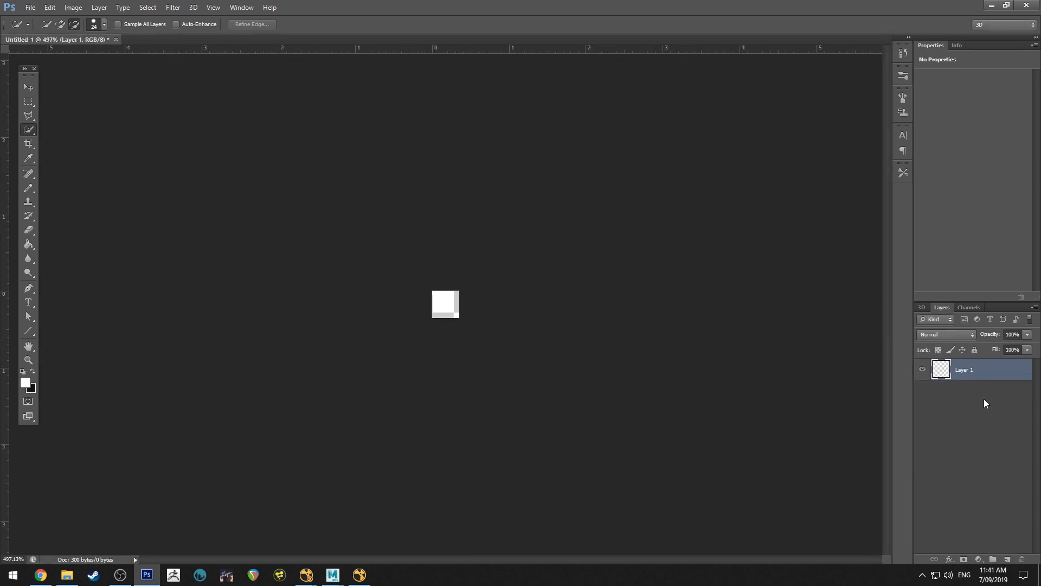
pyautogui.keyDown('alt'); pyautogui.scroll(4, 465, 303); pyautogui.keyUp('alt')
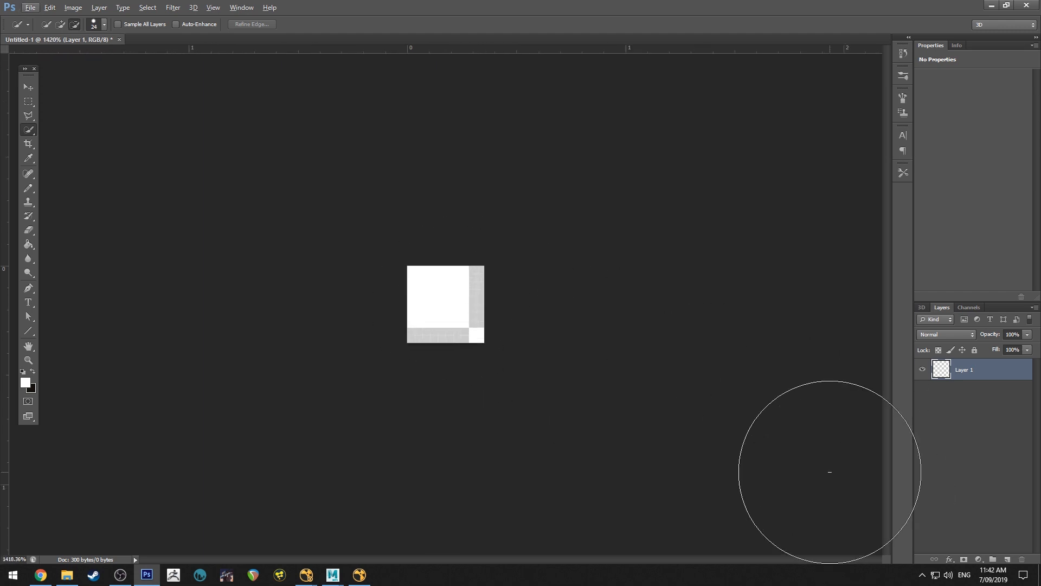
pyautogui.click(22, 372)
pyautogui.press('g')
pyautogui.click(458, 317)
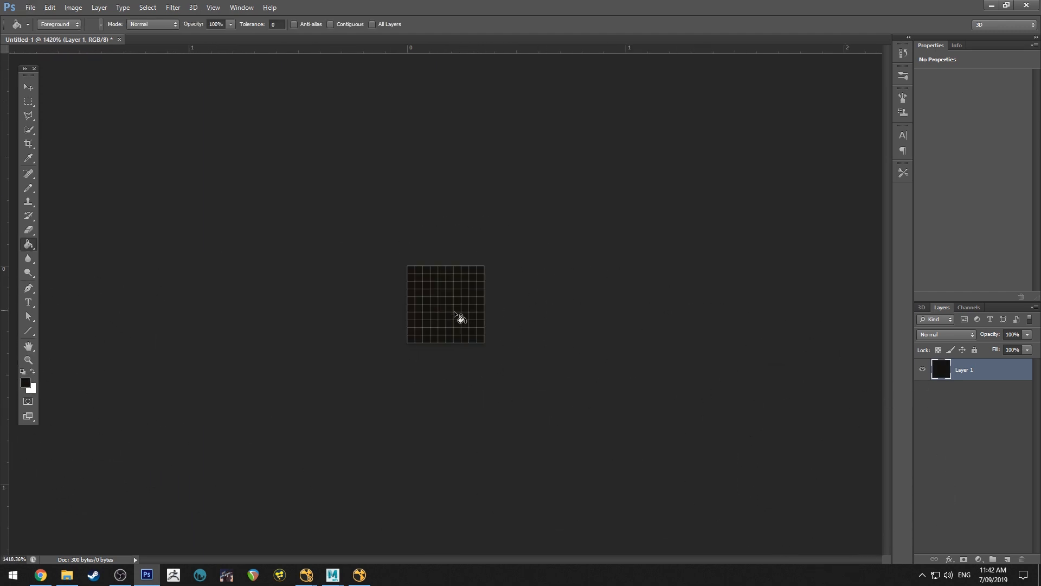
# Add an empty layer above the black one and set white as the drawing colour with the Pencil tool active
pyautogui.click(1007, 559)
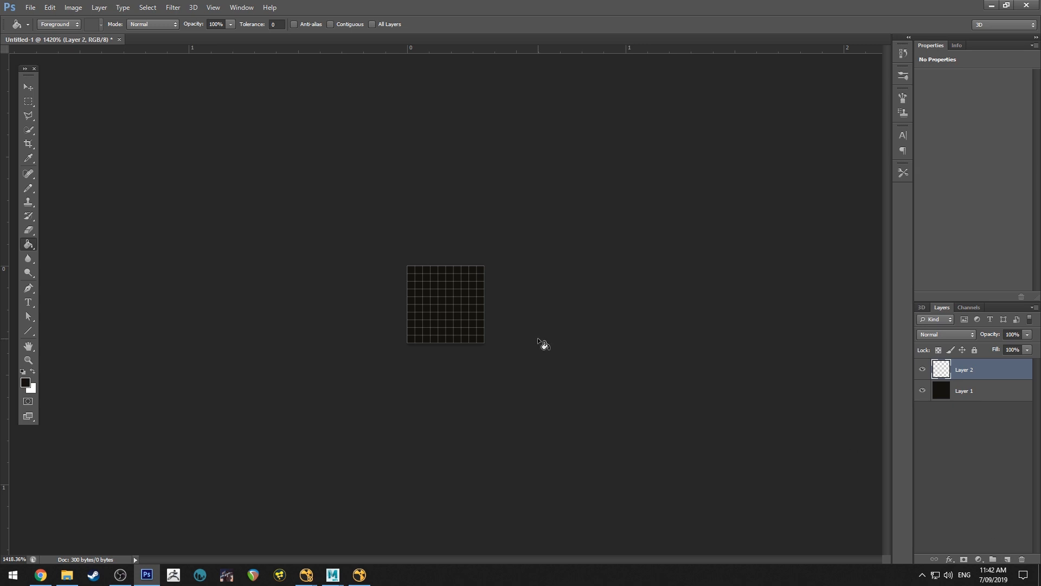
pyautogui.press('b')
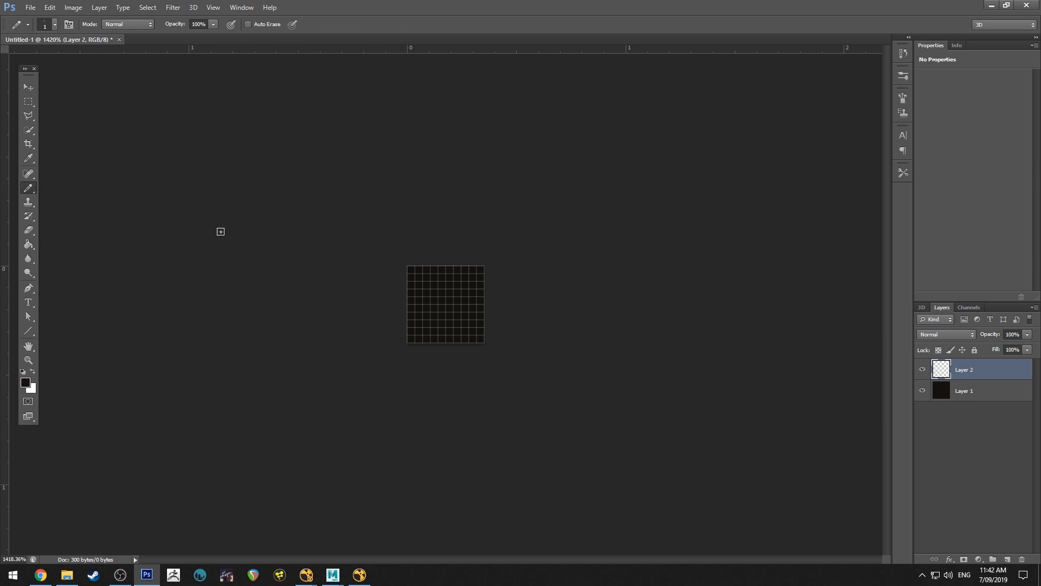
pyautogui.keyDown('alt'); pyautogui.scroll(3, 442, 298); pyautogui.keyUp('alt')
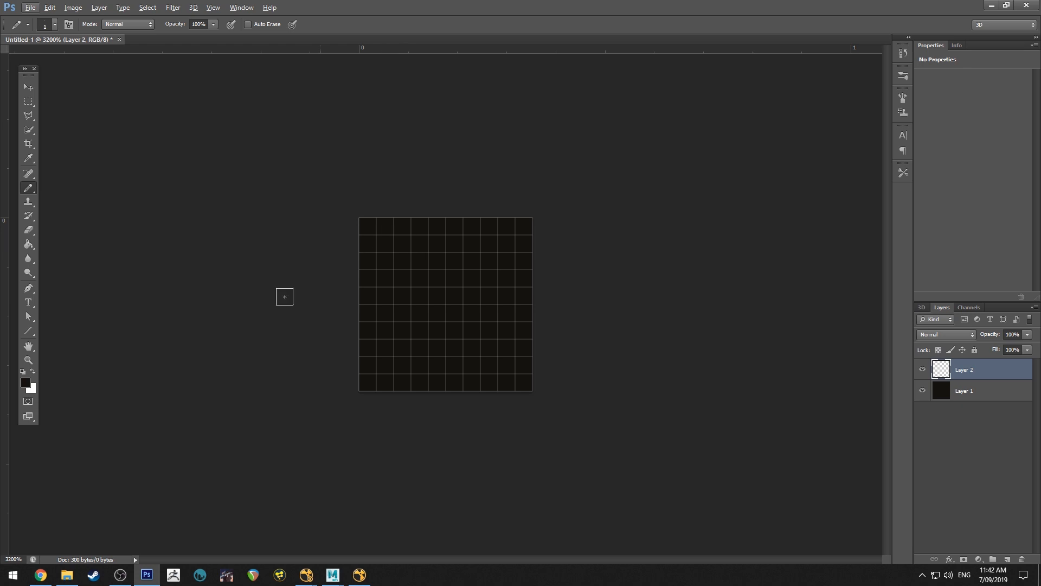
pyautogui.press('x')
# Try a white diagonal Pencil stroke across the canvas, undo it and switch to the Brush tool
pyautogui.moveTo(385, 242)
pyautogui.mouseDown()
pyautogui.moveTo(457, 320)
pyautogui.moveTo(502, 347)
pyautogui.moveTo(507, 330)
pyautogui.mouseUp()
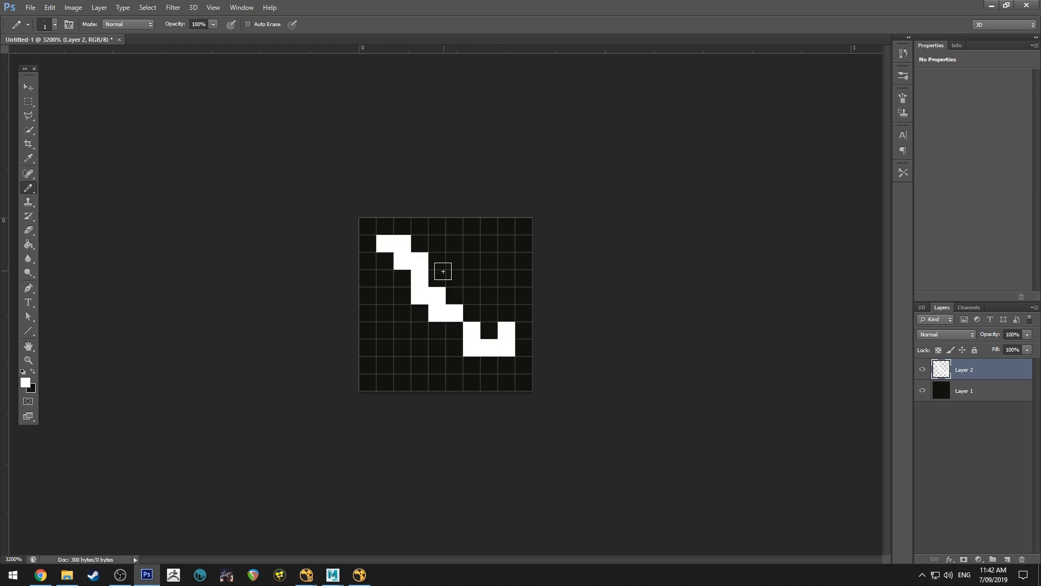
pyautogui.hotkey('ctrl', 'z')
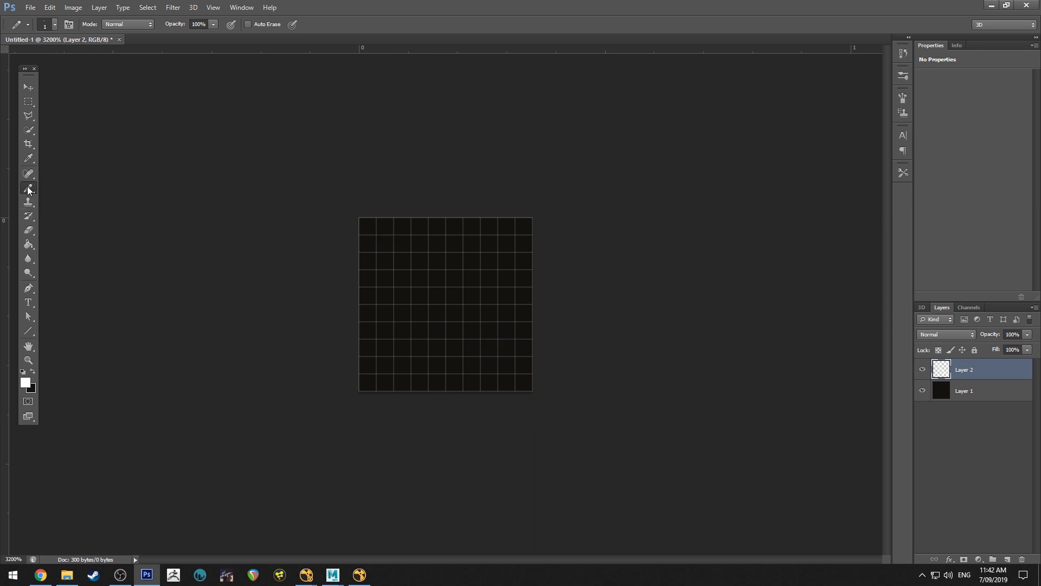
pyautogui.click(29, 188)
pyautogui.click(75, 186)
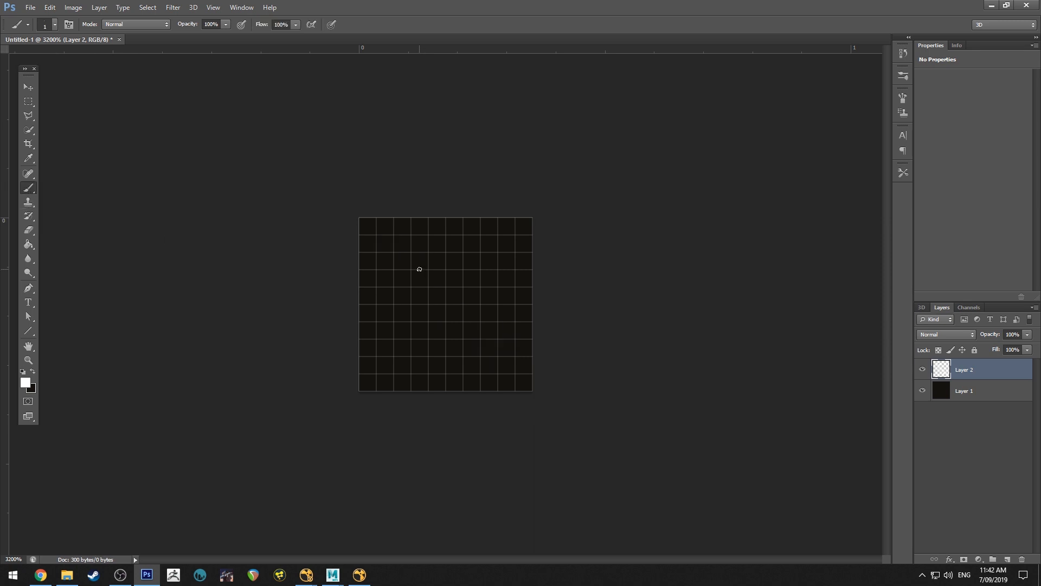
# Paint a soft white diagonal dust speck across the upper layer with the 1-pixel Brush, building up a brighter centre
pyautogui.rightClick(416, 263)
pyautogui.moveTo(404, 259); pyautogui.dragTo(449, 308)
pyautogui.moveTo(407, 252)
pyautogui.mouseDown()
pyautogui.moveTo(469, 343)
pyautogui.moveTo(496, 356)
pyautogui.moveTo(474, 325)
pyautogui.moveTo(409, 337)
pyautogui.moveTo(418, 346)
pyautogui.moveTo(435, 325)
pyautogui.moveTo(491, 357)
pyautogui.moveTo(407, 271)
pyautogui.moveTo(500, 353)
pyautogui.moveTo(502, 372)
pyautogui.mouseUp()
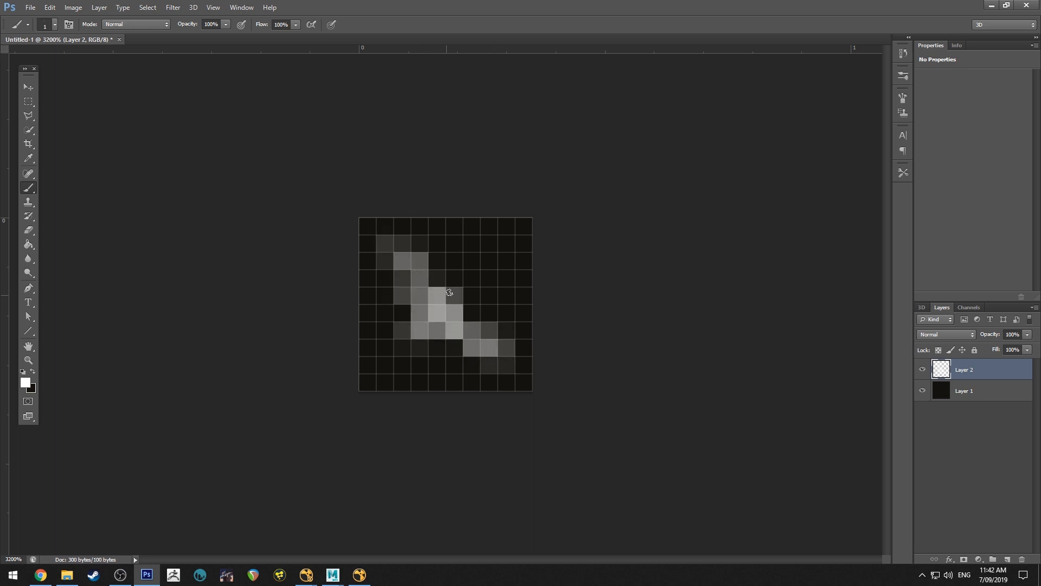
pyautogui.moveTo(432, 256)
pyautogui.mouseDown()
pyautogui.moveTo(422, 314)
pyautogui.moveTo(423, 278)
pyautogui.moveTo(469, 307)
pyautogui.mouseUp()
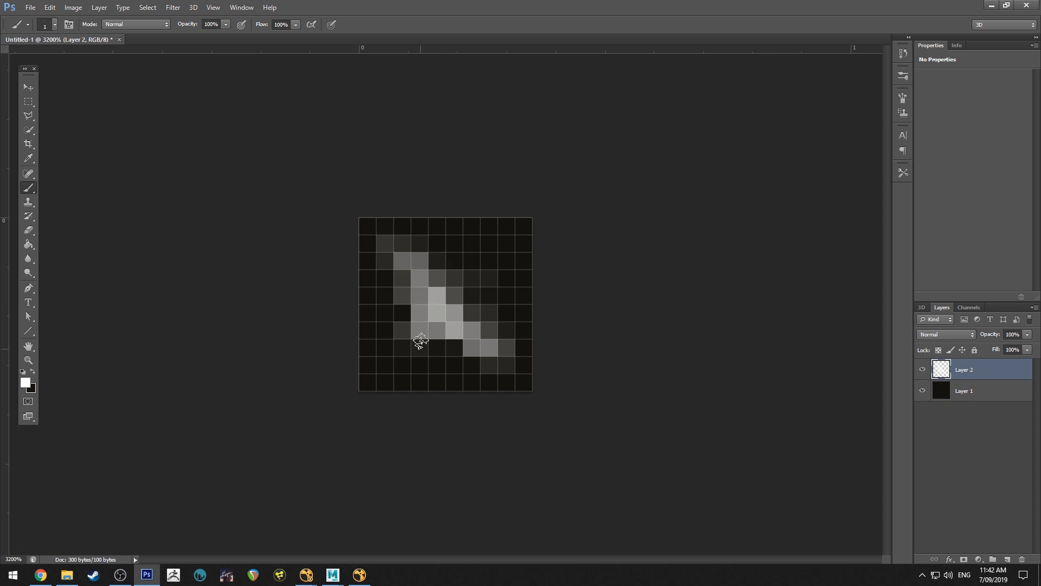
pyautogui.moveTo(433, 267)
pyautogui.mouseDown()
pyautogui.moveTo(457, 318)
pyautogui.moveTo(443, 302)
pyautogui.moveTo(465, 275)
pyautogui.mouseUp()
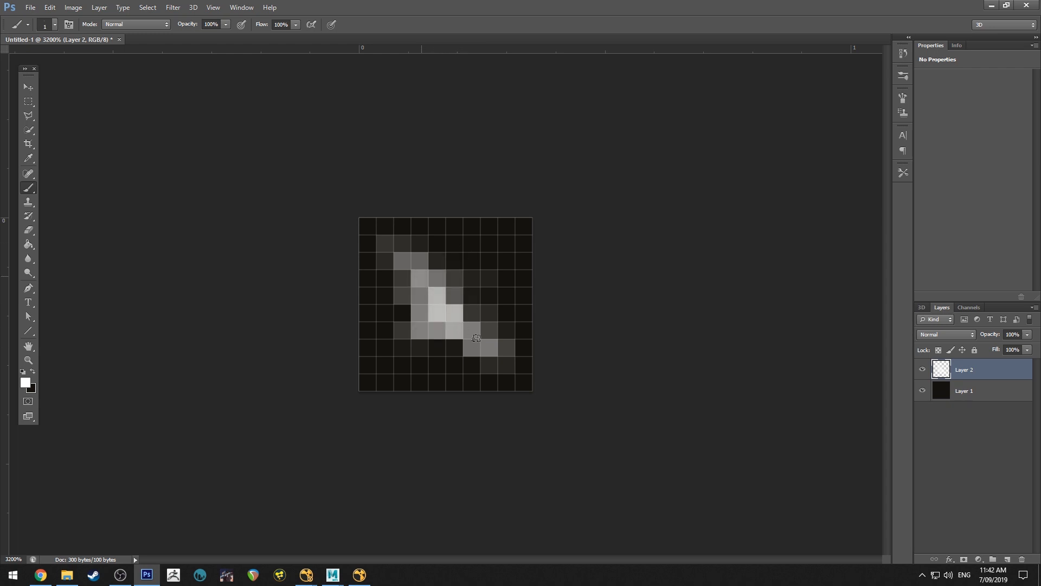
pyautogui.moveTo(476, 338)
pyautogui.mouseDown()
pyautogui.moveTo(423, 278)
pyautogui.moveTo(448, 315)
pyautogui.mouseUp()
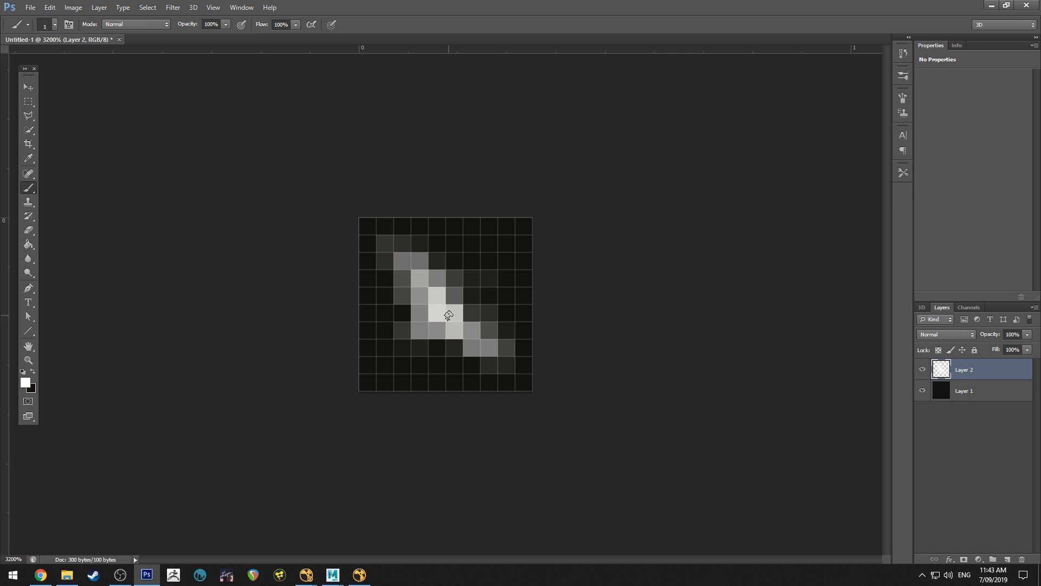
# Delete the black layer beneath the painted dust speck, leaving the speck on a transparent background
pyautogui.click(970, 393)
pyautogui.press('Delete')
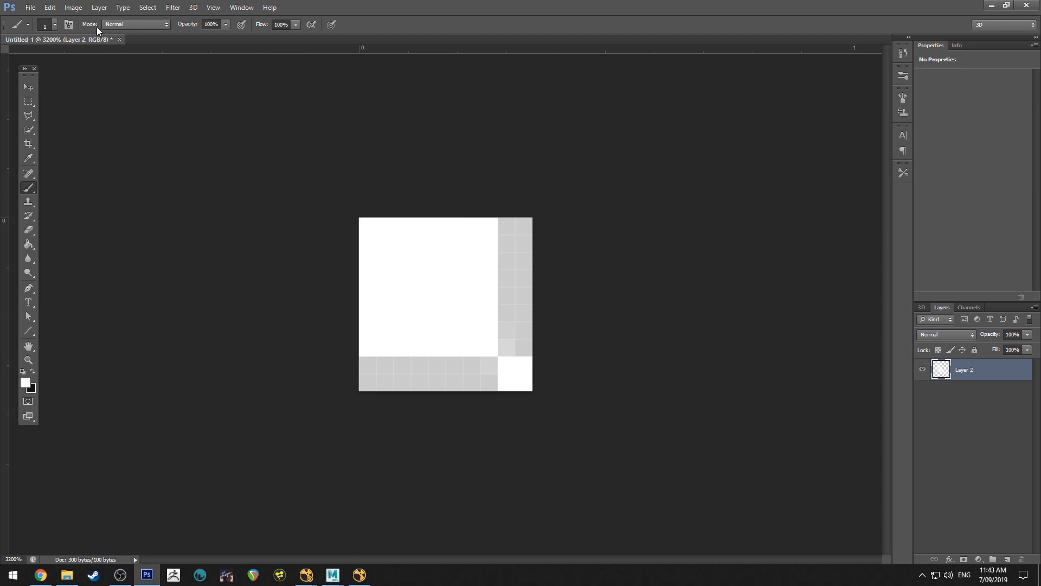
pyautogui.click(31, 7)
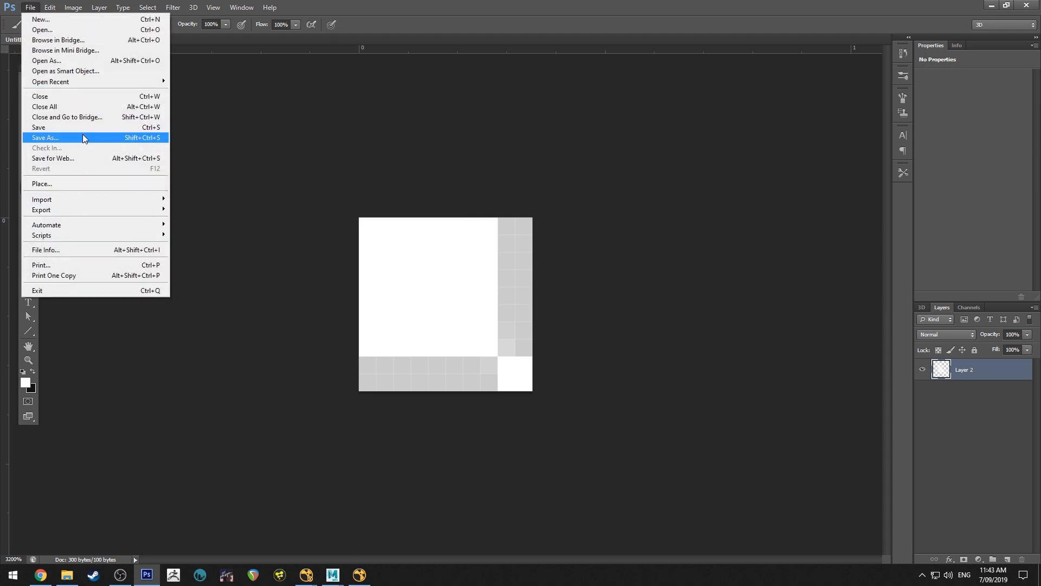
pyautogui.click(82, 136)
pyautogui.click(525, 285)
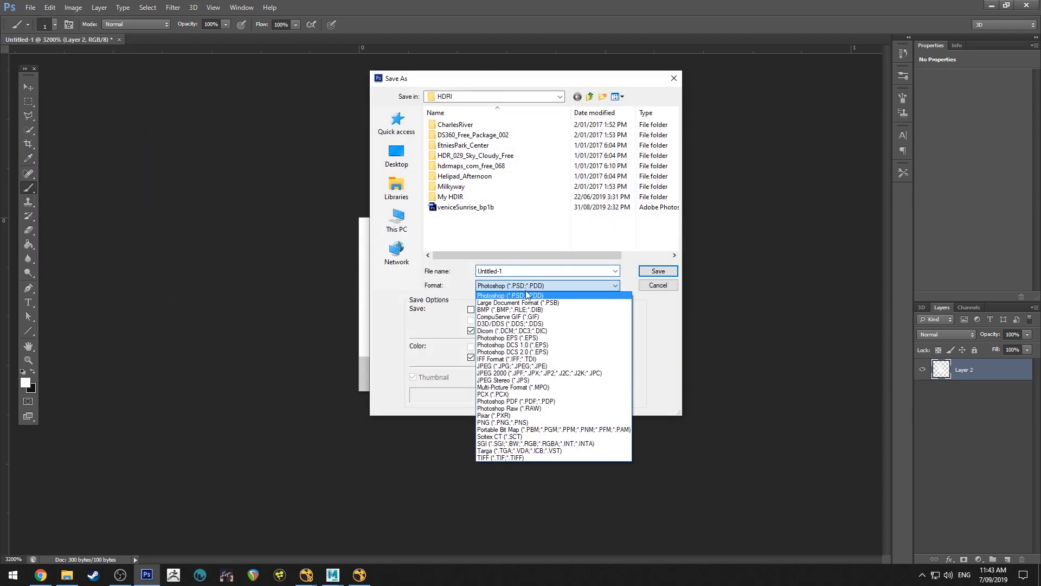
pyautogui.click(496, 459)
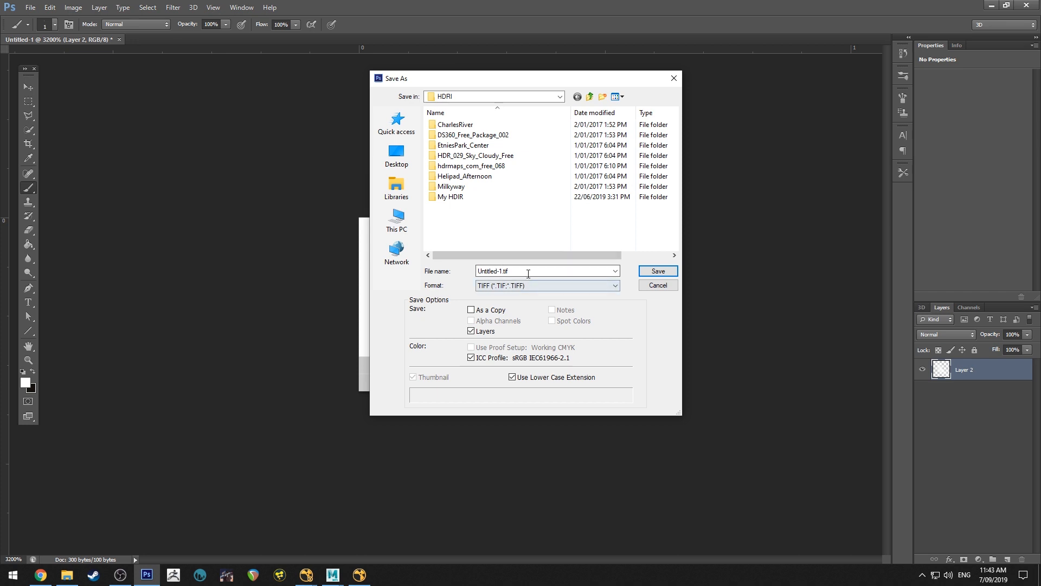
pyautogui.click(486, 332)
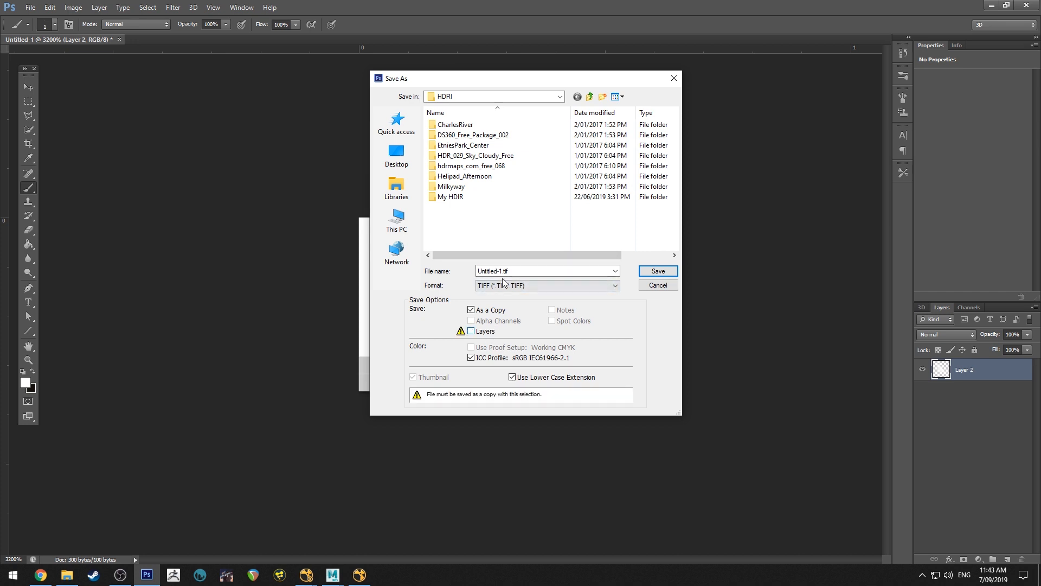
pyautogui.click(485, 332)
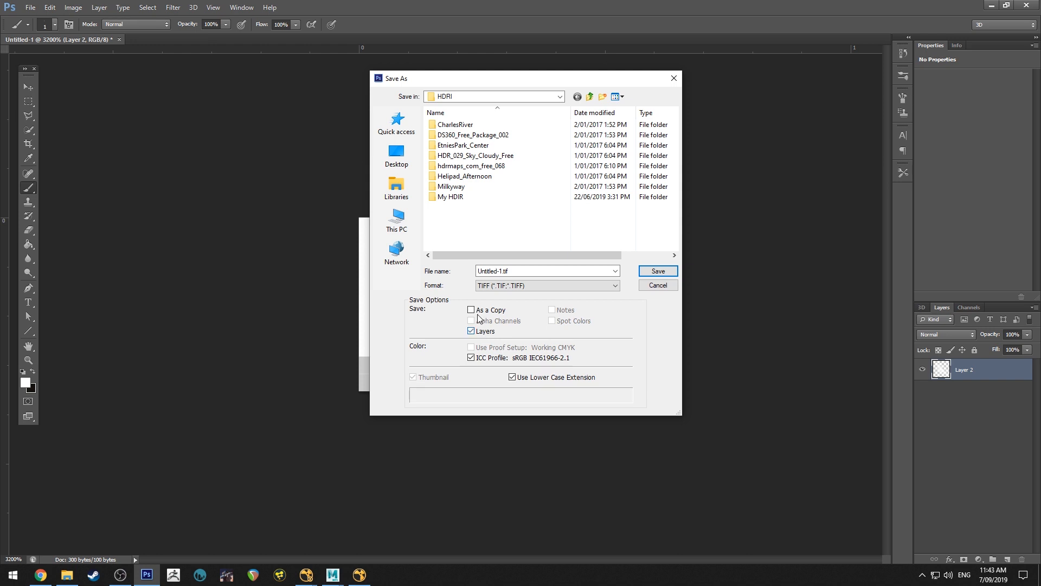
pyautogui.click(532, 271)
pyautogui.click(657, 270)
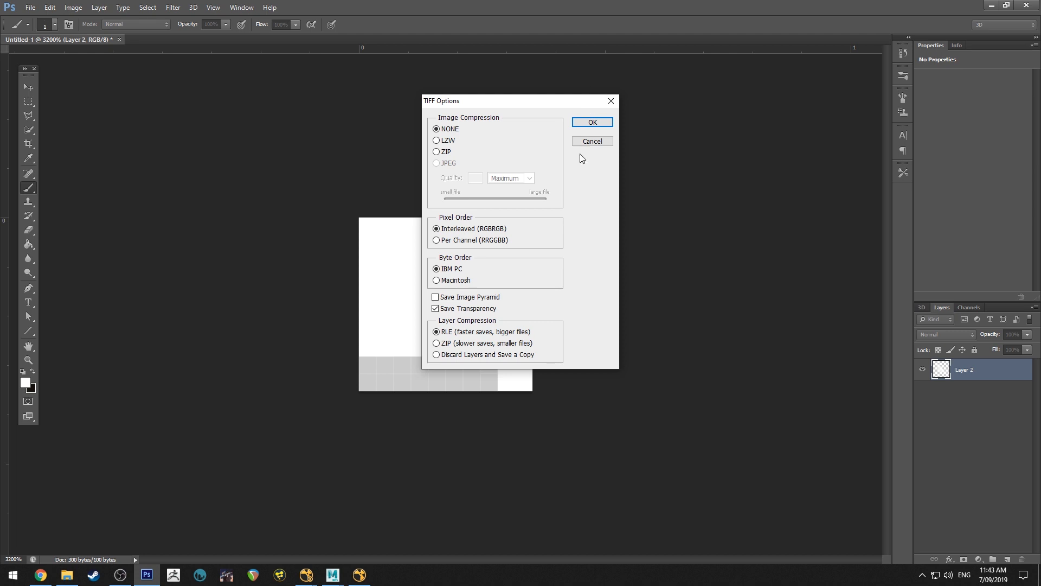
pyautogui.click(593, 142)
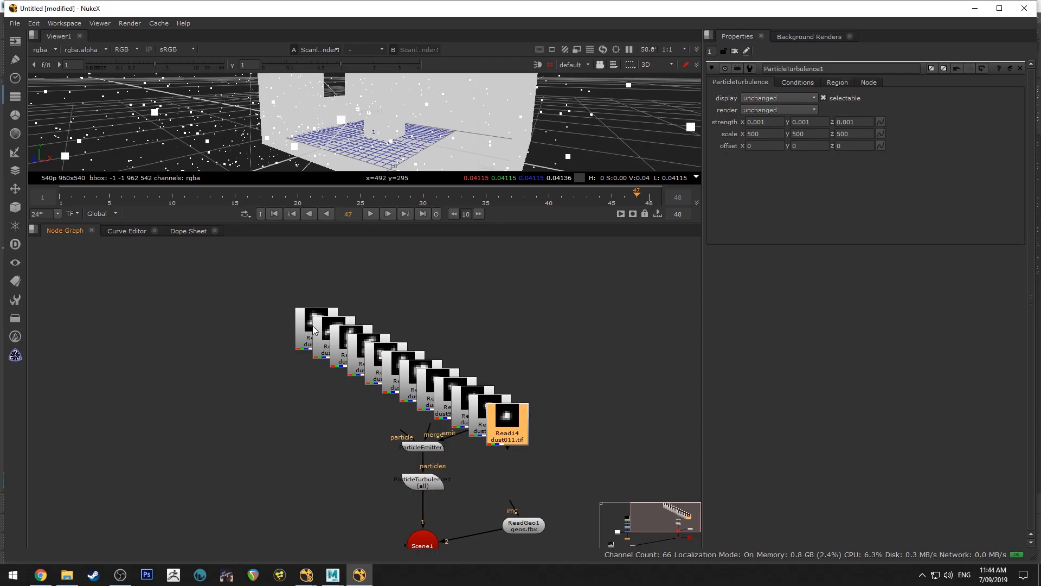
# Switch to Nuke, move the stacked dust sprite Read nodes beside the particle emitter and shift the Cube node aside
pyautogui.moveTo(275, 274); pyautogui.dragTo(586, 450)
pyautogui.moveTo(506, 437); pyautogui.dragTo(321, 383)
pyautogui.click(439, 392)
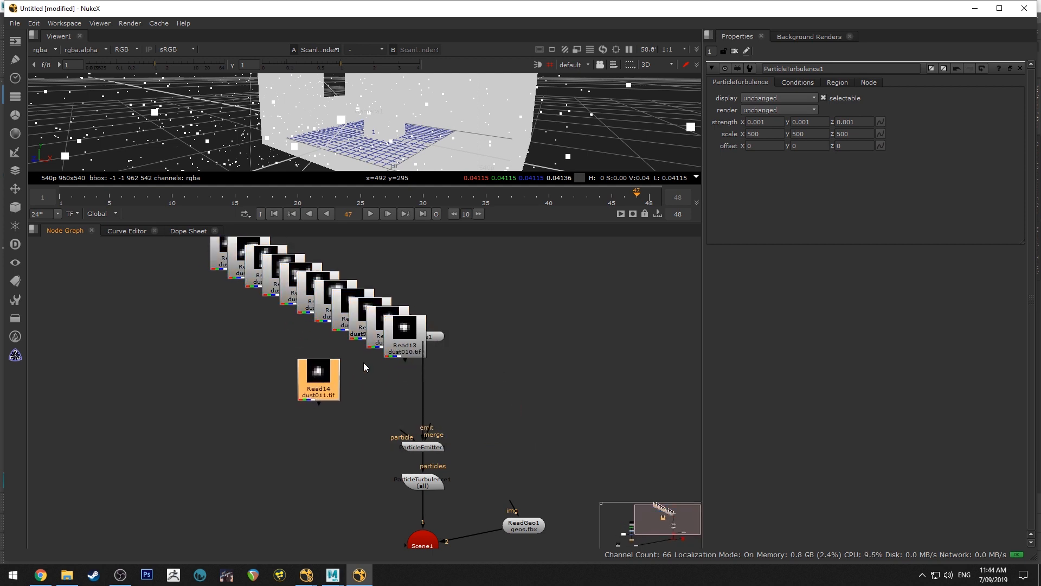
pyautogui.moveTo(406, 342); pyautogui.dragTo(340, 347)
pyautogui.moveTo(441, 338); pyautogui.dragTo(587, 421)
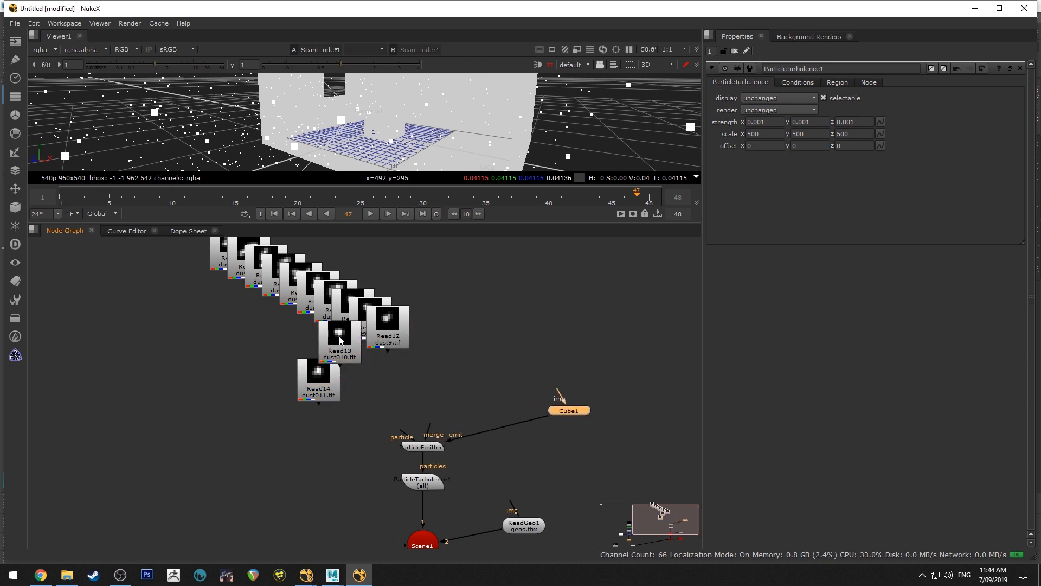
# Connect all the dust sprite Read nodes to the particle inputs of ParticleEmitter1
pyautogui.scroll(1, 420, 379)
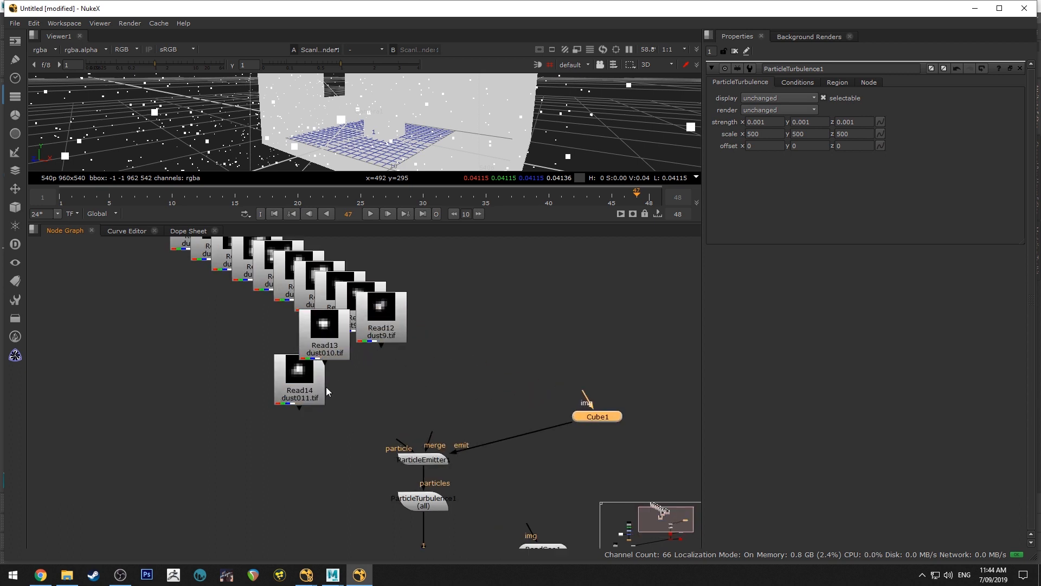
pyautogui.click(298, 408)
pyautogui.moveTo(299, 409); pyautogui.dragTo(419, 459)
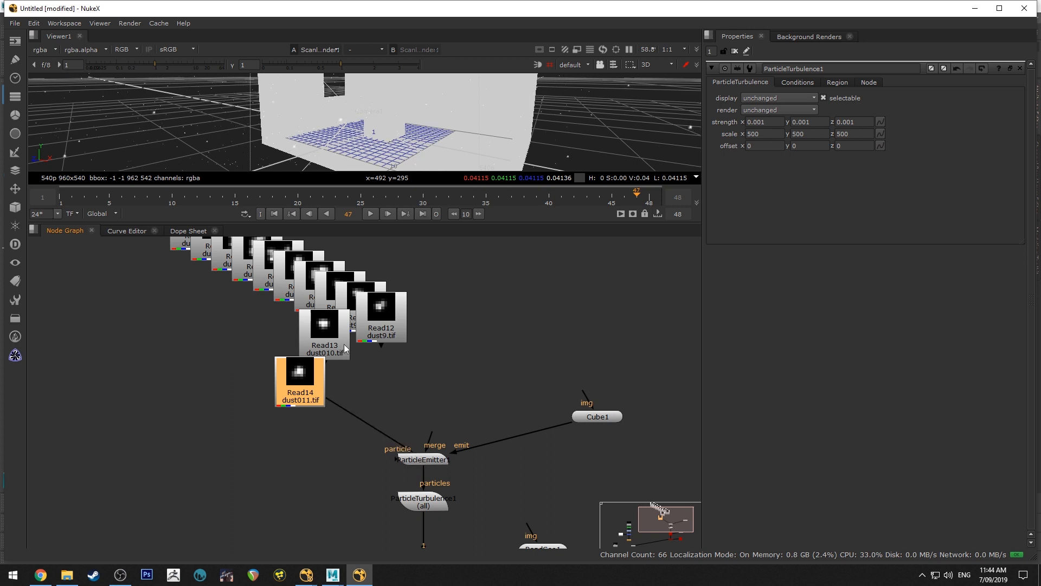
pyautogui.moveTo(381, 346); pyautogui.dragTo(396, 436)
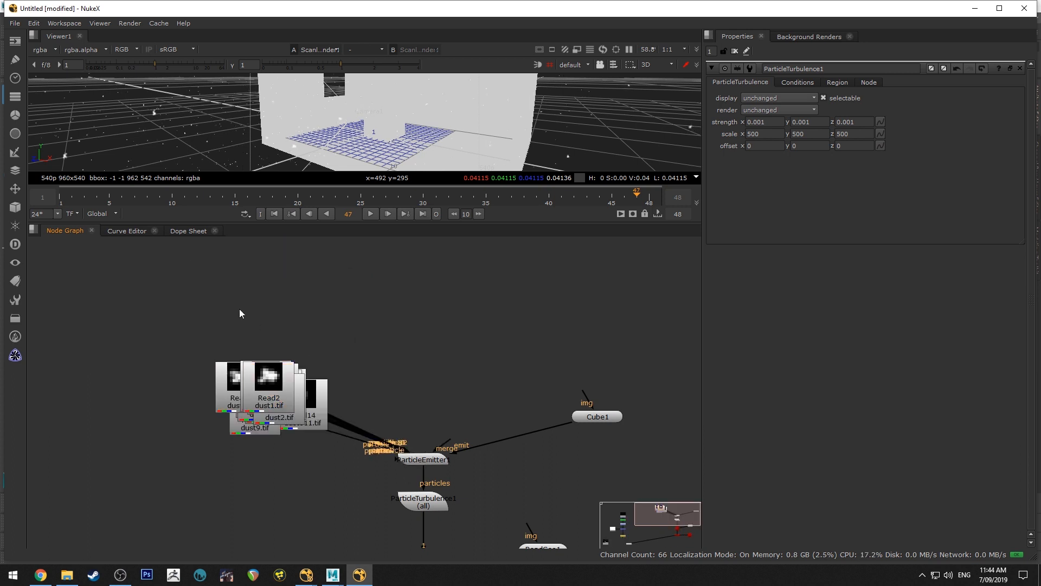
# Pull the dust1.tif and dust2.tif Read nodes out of the stack to examine their speck shapes
pyautogui.moveTo(271, 382); pyautogui.dragTo(310, 306)
pyautogui.moveTo(290, 416); pyautogui.dragTo(252, 341)
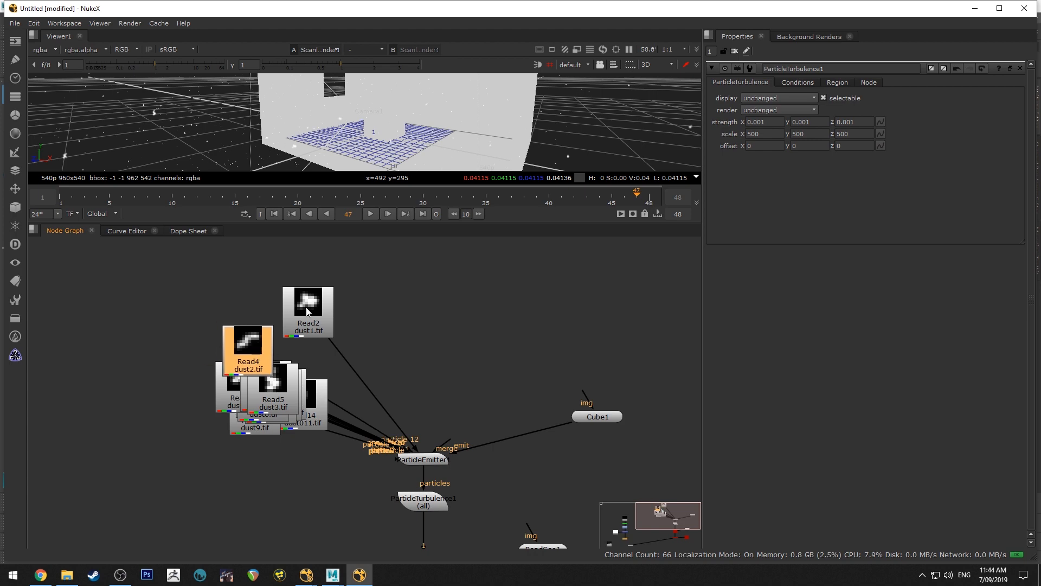
pyautogui.moveTo(307, 308); pyautogui.dragTo(256, 383)
pyautogui.moveTo(261, 337); pyautogui.dragTo(264, 346)
# Enlarge the 3D viewer and play the animation from the first frame to check the textured dust particles in the room
pyautogui.moveTo(379, 220); pyautogui.dragTo(382, 408)
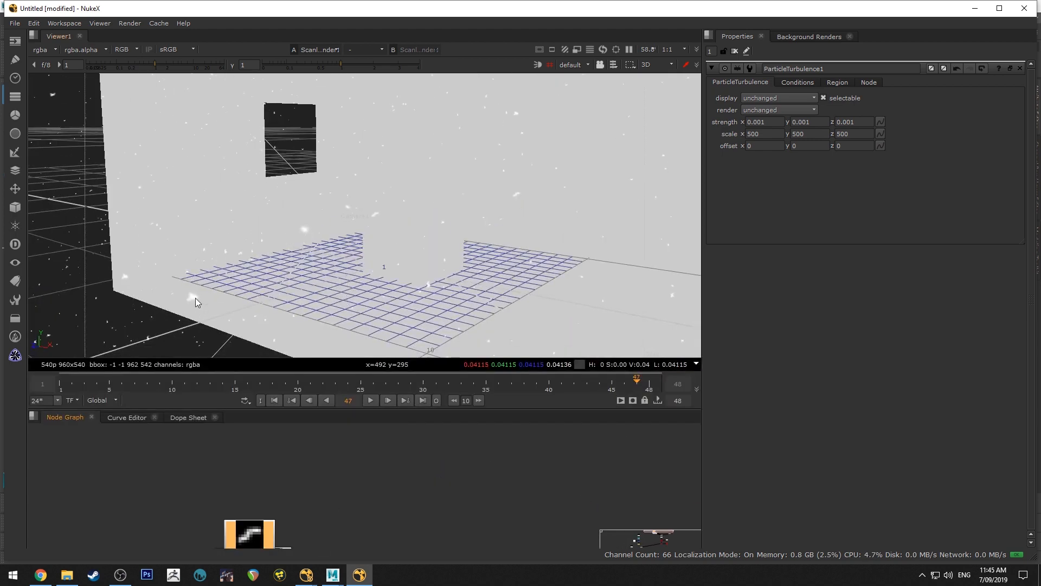
pyautogui.moveTo(459, 166)
pyautogui.keyDown('ctrl'); pyautogui.mouseDown()
pyautogui.moveTo(451, 176)
pyautogui.moveTo(462, 181)
pyautogui.mouseUp(); pyautogui.keyUp('ctrl')
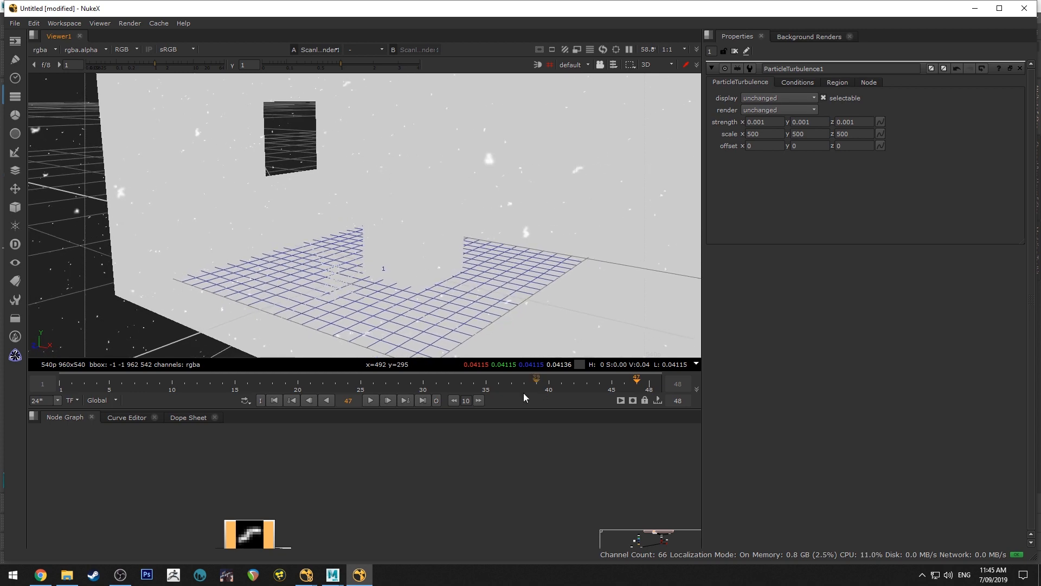
pyautogui.click(274, 400)
pyautogui.click(370, 400)
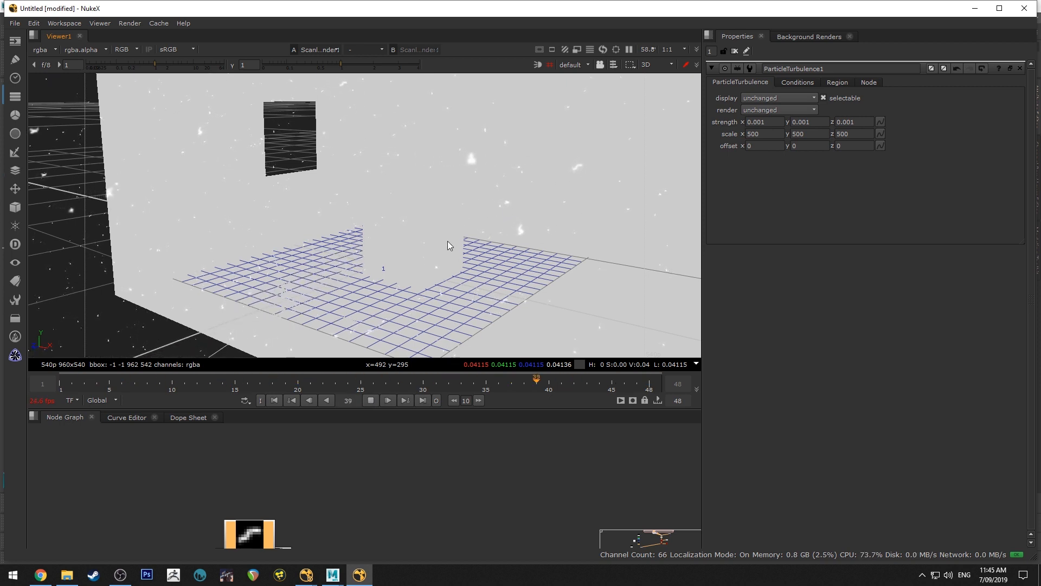
pyautogui.click(371, 400)
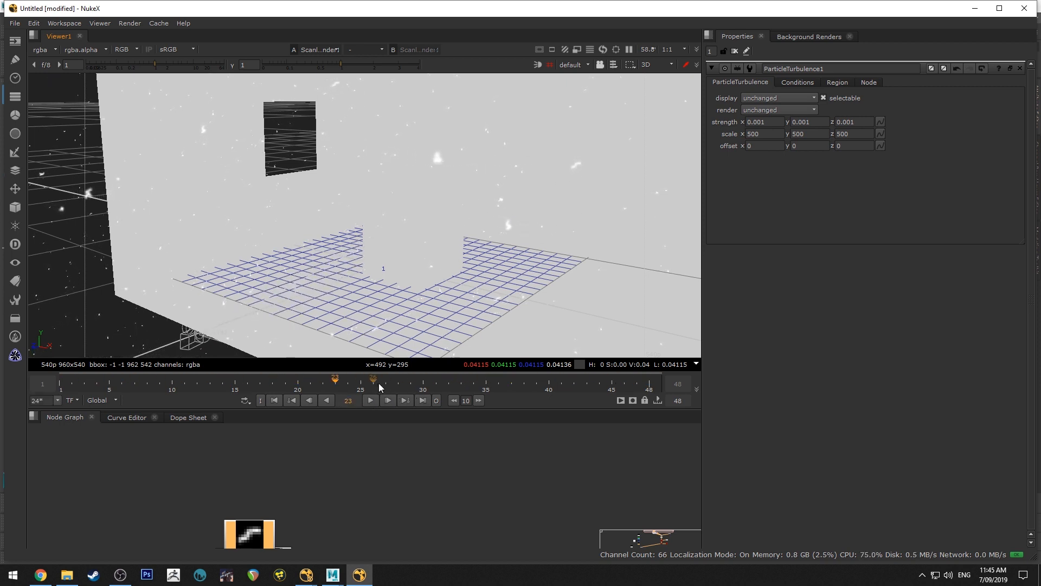
pyautogui.keyDown('alt'); pyautogui.moveTo(514, 252); pyautogui.dragTo(425, 217, button='middle'); pyautogui.keyUp('alt')
pyautogui.keyDown('alt'); pyautogui.moveTo(426, 216); pyautogui.dragTo(415, 235); pyautogui.keyUp('alt')
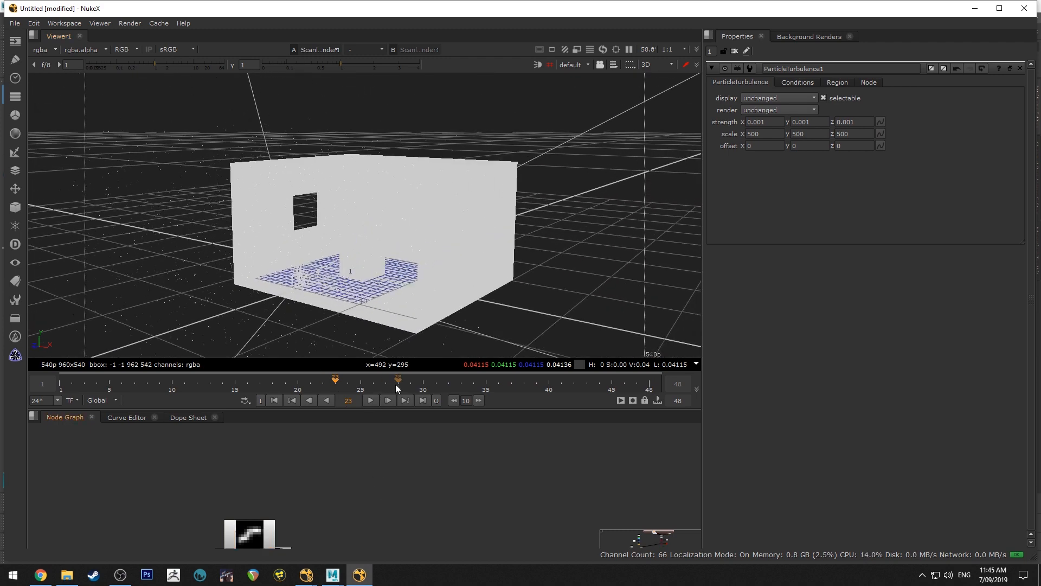
# Add a Light node beside Scene1 and connect it to the scene
pyautogui.moveTo(395, 408); pyautogui.dragTo(395, 270)
pyautogui.moveTo(510, 462); pyautogui.dragTo(498, 318, button='middle')
pyautogui.moveTo(499, 423); pyautogui.dragTo(513, 288, button='middle')
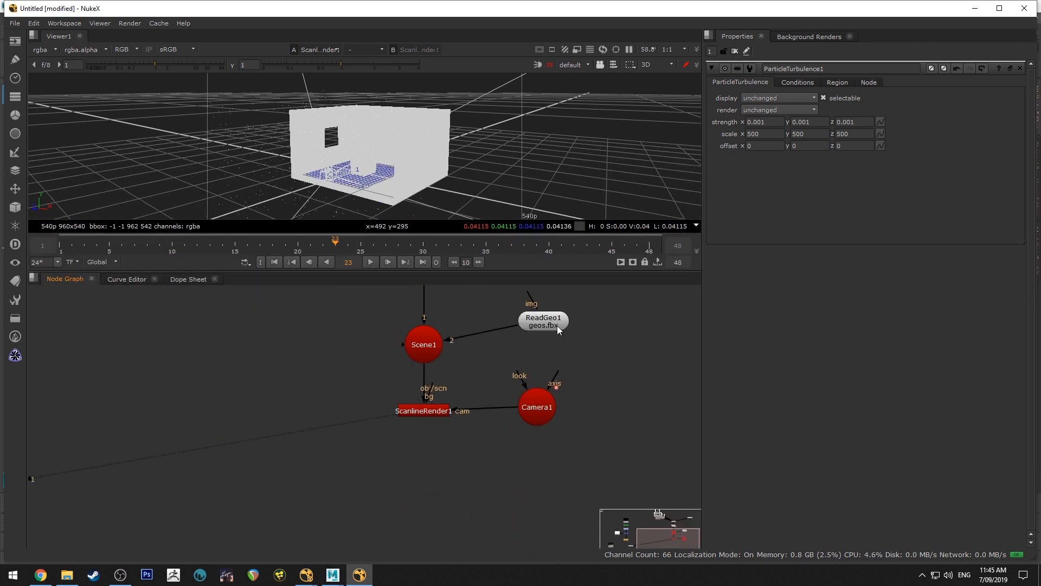
pyautogui.keyDown('alt'); pyautogui.moveTo(457, 162); pyautogui.dragTo(460, 160); pyautogui.keyUp('alt')
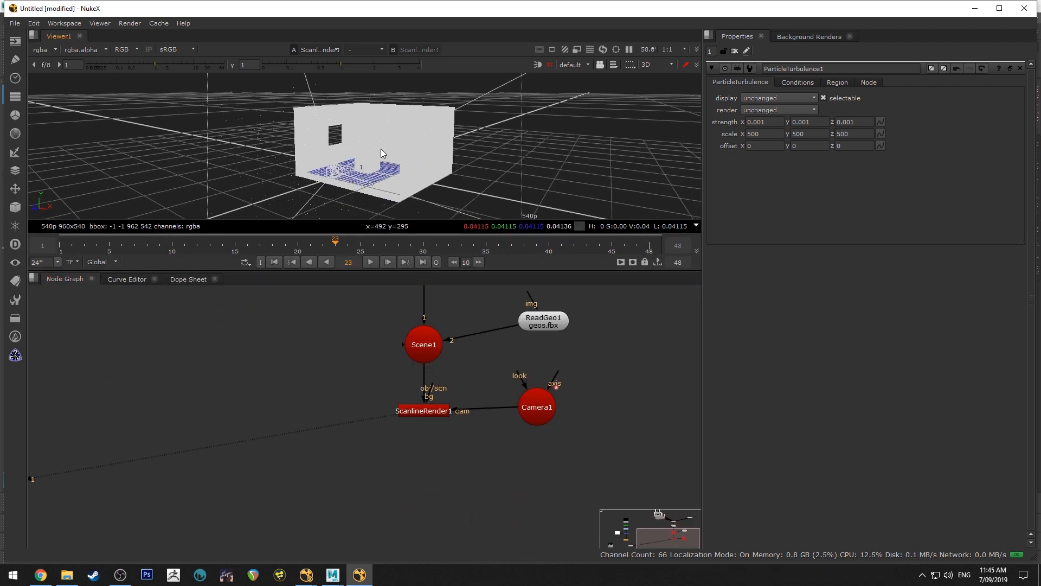
pyautogui.hotkey('alt', 'Tab')
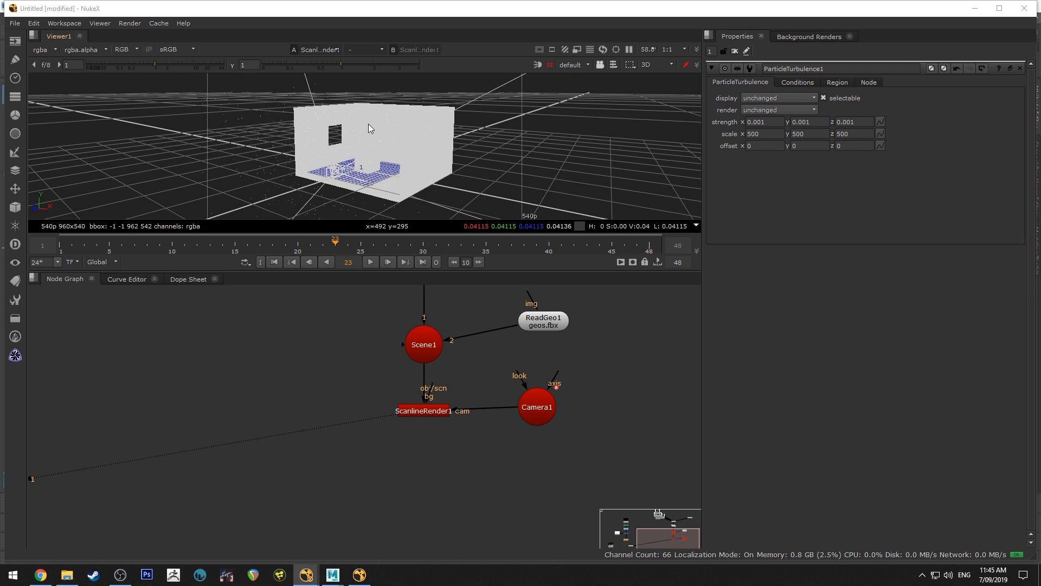
pyautogui.scroll(3, 374, 135)
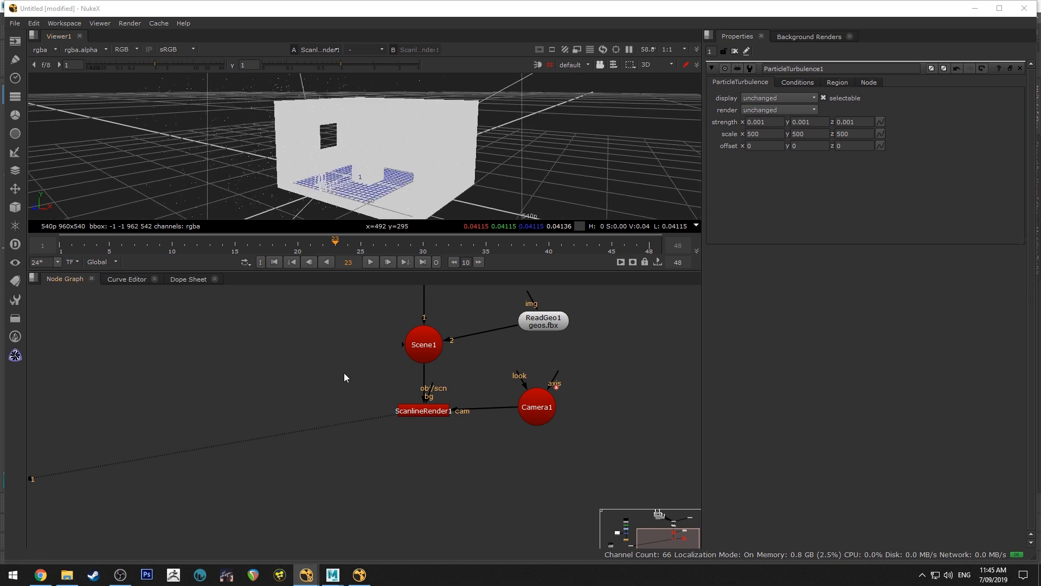
pyautogui.click(318, 376)
pyautogui.press('Tab')
pyautogui.write('light')
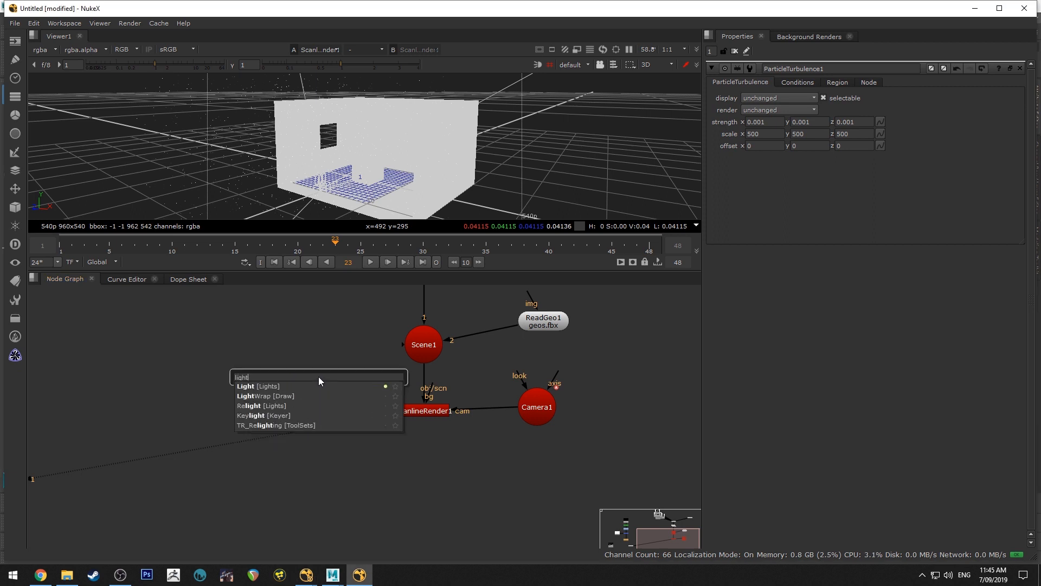
pyautogui.press('Return')
pyautogui.moveTo(322, 372); pyautogui.dragTo(320, 340)
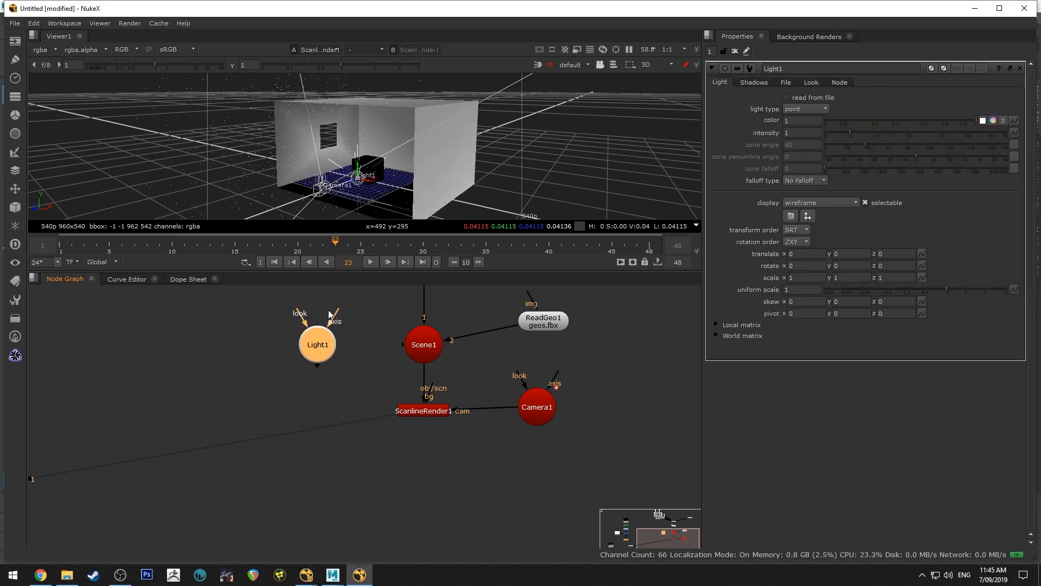
pyautogui.moveTo(403, 344); pyautogui.dragTo(312, 332)
# Move the point light in the 3D view to about x 2.7, y 8, z 15.2, near the window wall
pyautogui.keyDown('ctrl'); pyautogui.moveTo(352, 153); pyautogui.dragTo(299, 106); pyautogui.keyUp('ctrl')
pyautogui.keyDown('ctrl'); pyautogui.moveTo(389, 130); pyautogui.dragTo(306, 106); pyautogui.keyUp('ctrl')
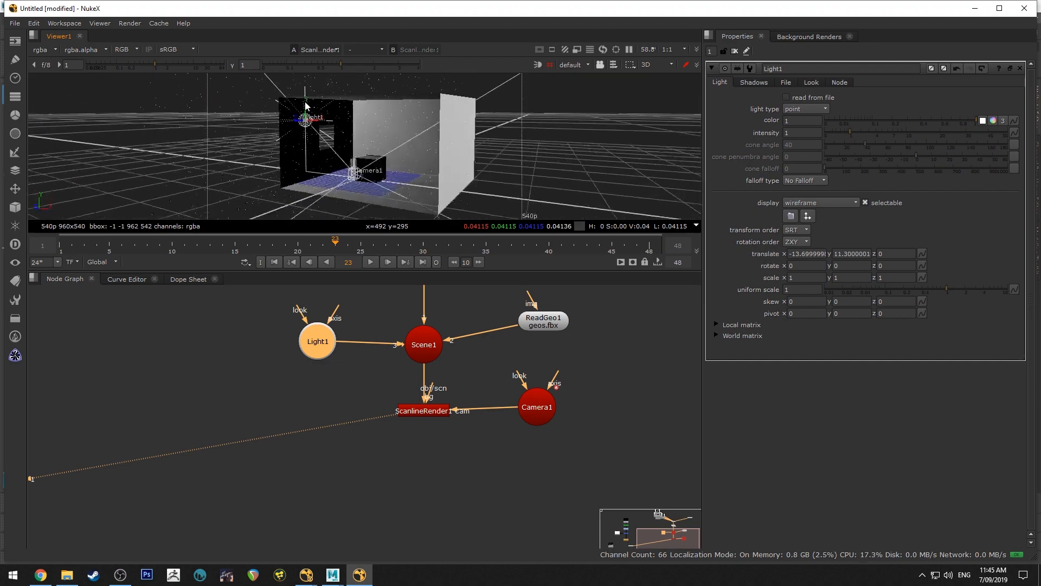
pyautogui.keyDown('ctrl'); pyautogui.moveTo(241, 147); pyautogui.dragTo(225, 172); pyautogui.keyUp('ctrl')
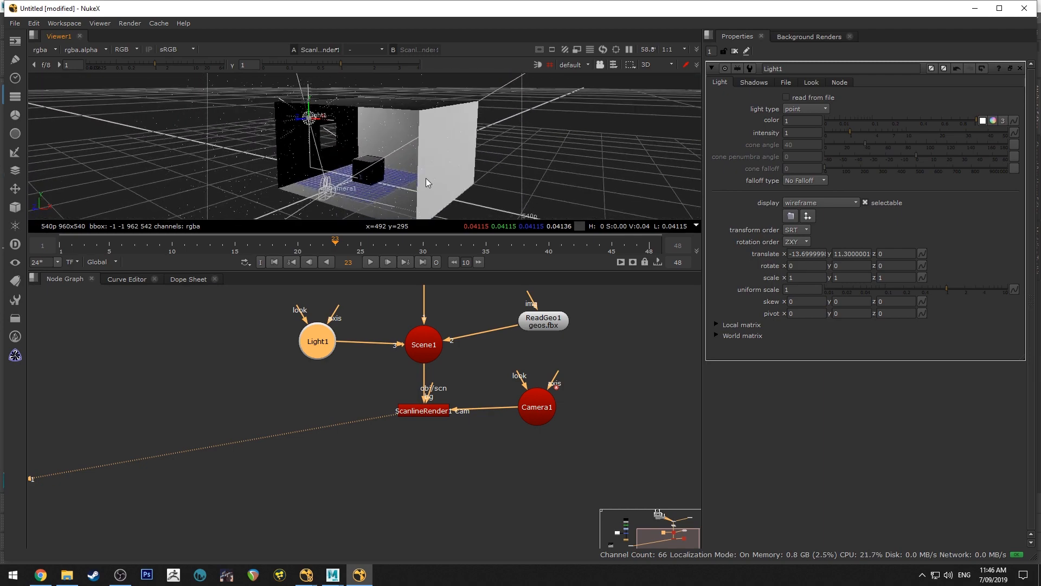
pyautogui.keyDown('ctrl'); pyautogui.moveTo(422, 175); pyautogui.dragTo(317, 139); pyautogui.keyUp('ctrl')
pyautogui.keyDown('alt'); pyautogui.moveTo(356, 150); pyautogui.dragTo(509, 187, button='middle'); pyautogui.keyUp('alt')
pyautogui.keyDown('ctrl'); pyautogui.moveTo(316, 177); pyautogui.dragTo(362, 215); pyautogui.keyUp('ctrl')
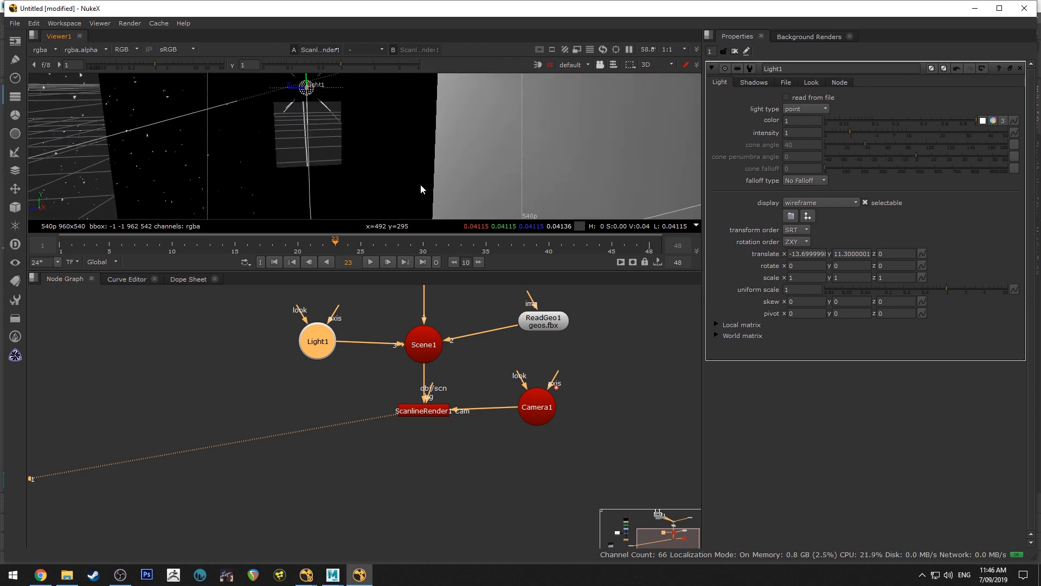
pyautogui.keyDown('ctrl'); pyautogui.moveTo(246, 164); pyautogui.dragTo(393, 130); pyautogui.keyUp('ctrl')
pyautogui.keyDown('ctrl'); pyautogui.moveTo(205, 171); pyautogui.dragTo(288, 41); pyautogui.keyUp('ctrl')
pyautogui.keyDown('alt'); pyautogui.moveTo(369, 176); pyautogui.dragTo(286, 130, button='middle'); pyautogui.keyUp('alt')
pyautogui.keyDown('ctrl'); pyautogui.moveTo(286, 130); pyautogui.dragTo(331, 135); pyautogui.keyUp('ctrl')
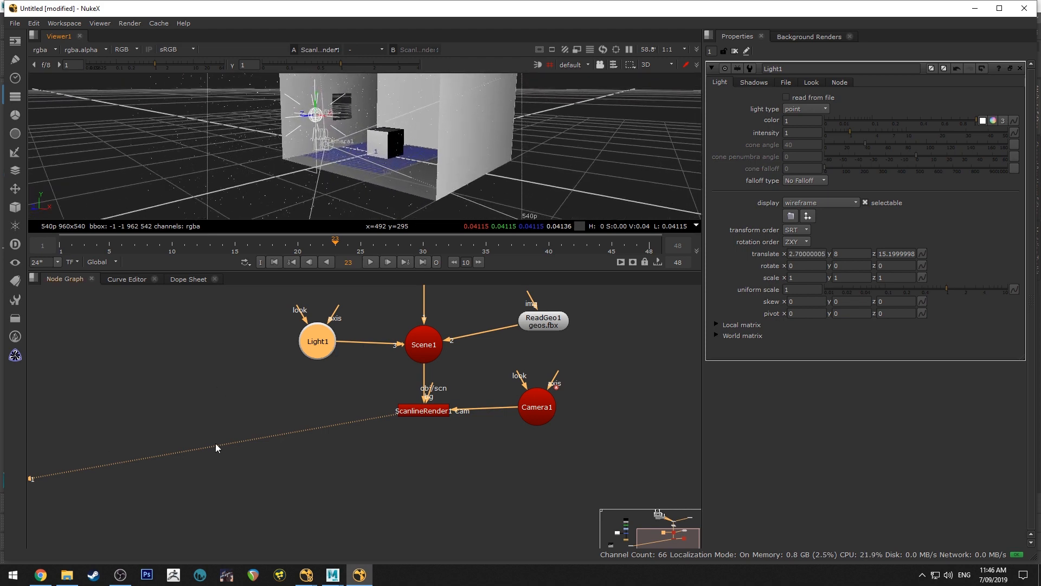
pyautogui.click(291, 414)
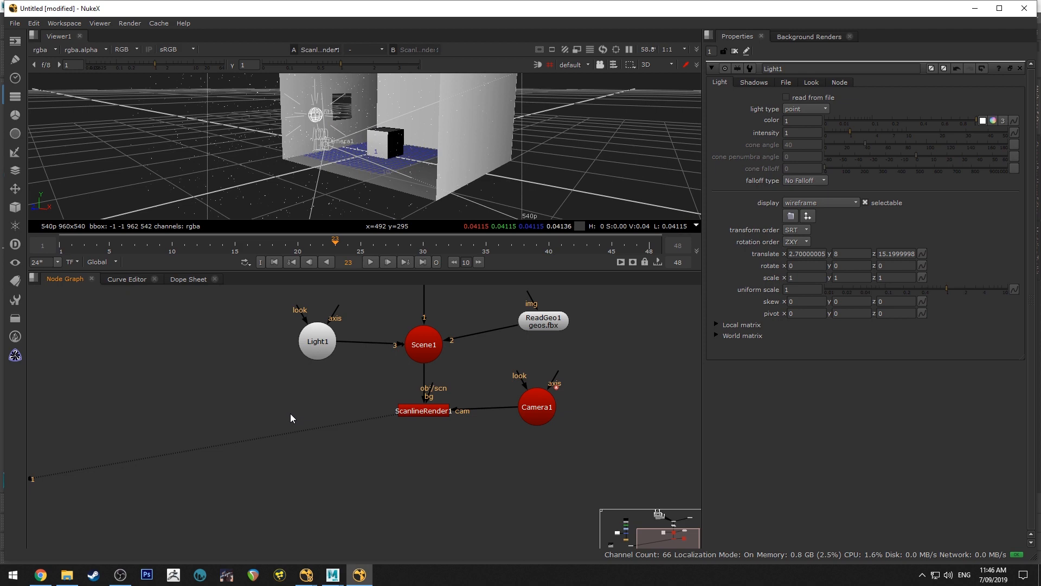
# Set the point light's intensity to 50 and check the lit room from another angle
pyautogui.doubleClick(802, 133)
pyautogui.write('50')
pyautogui.press('Return')
pyautogui.keyDown('ctrl'); pyautogui.moveTo(417, 100); pyautogui.dragTo(369, 151); pyautogui.keyUp('ctrl')
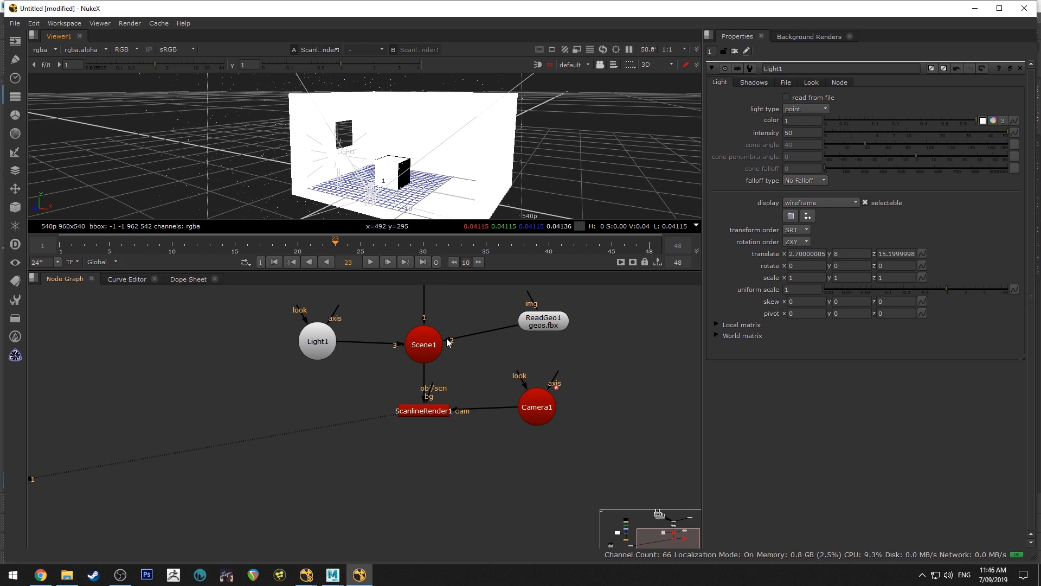
# Set the render mode of the room geometry node ReadGeo1 to off
pyautogui.moveTo(533, 324); pyautogui.dragTo(500, 387, button='middle')
pyautogui.click(500, 387)
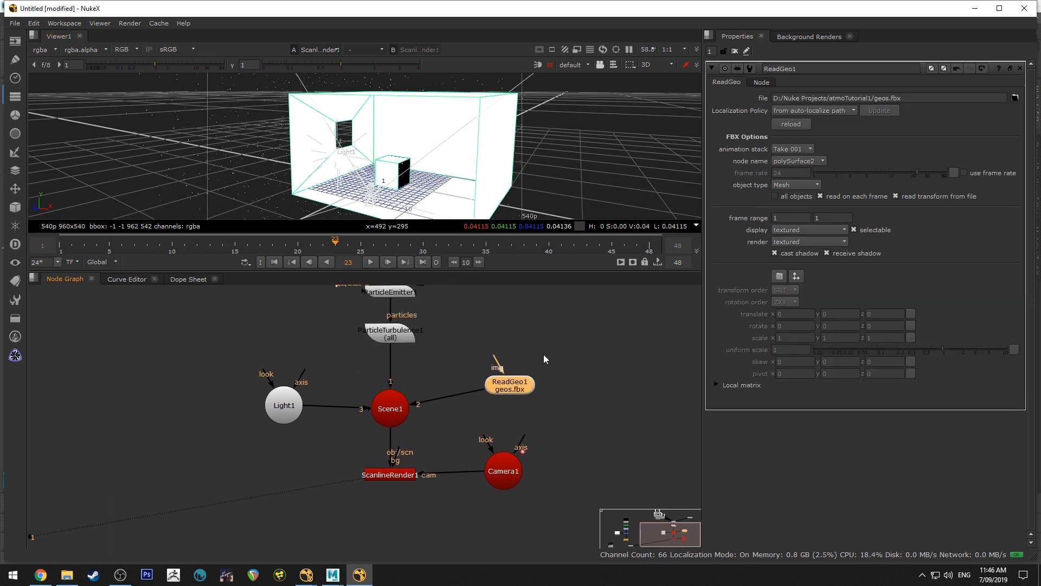
pyautogui.click(806, 242)
pyautogui.click(803, 203)
pyautogui.click(454, 359)
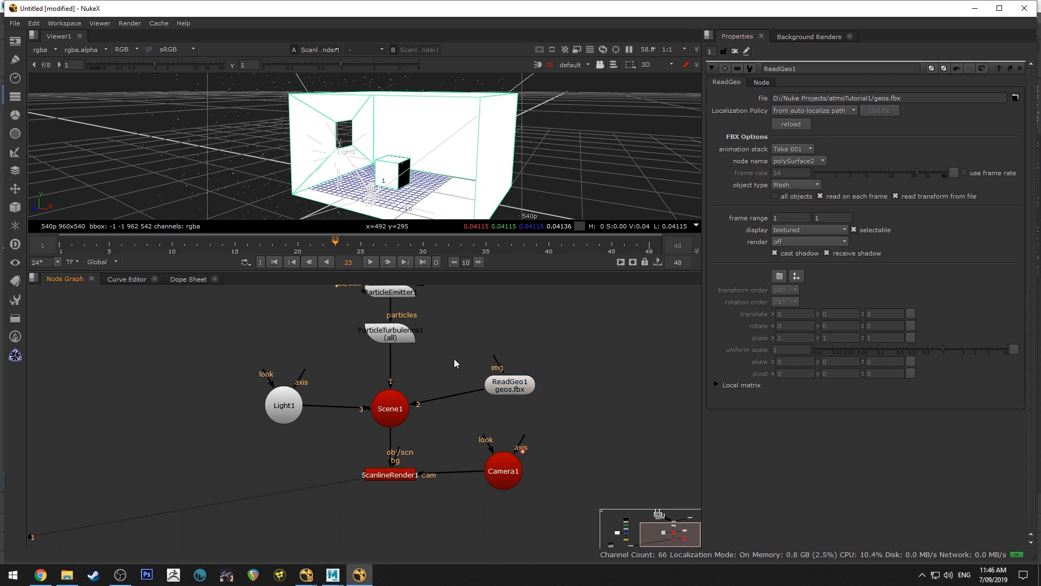
# Display the beauty render from Read3 in the viewer to examine the room's lighting
pyautogui.scroll(8, 320, 460)
pyautogui.scroll(-8, 282, 445)
pyautogui.scroll(-1, 244, 458)
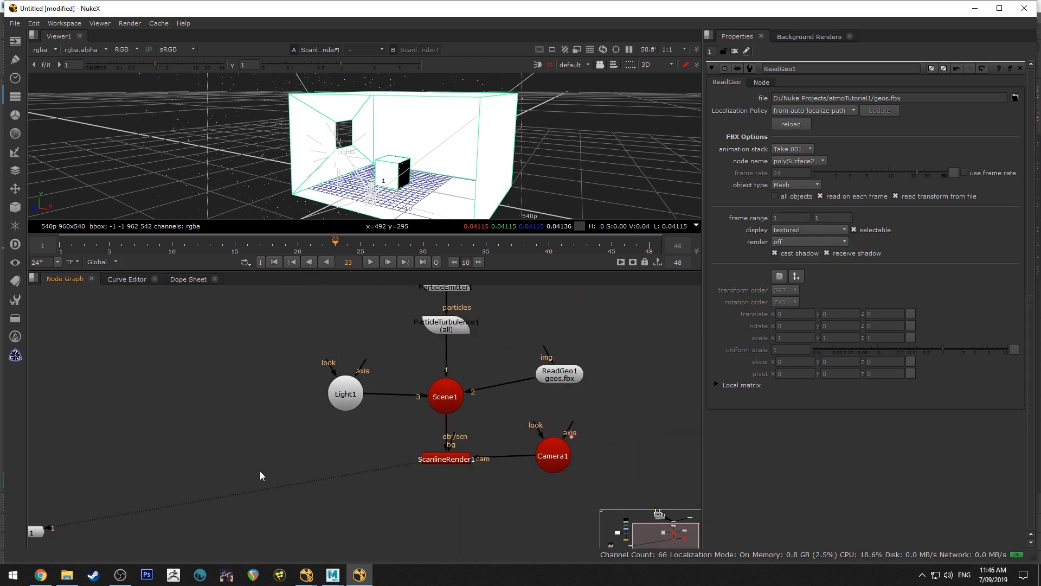
pyautogui.moveTo(261, 472); pyautogui.dragTo(465, 407, button='middle')
pyautogui.moveTo(282, 364)
pyautogui.mouseDown(button='middle')
pyautogui.moveTo(408, 474)
pyautogui.moveTo(413, 388)
pyautogui.mouseUp(button='middle')
pyautogui.click(163, 496)
pyautogui.press('1')
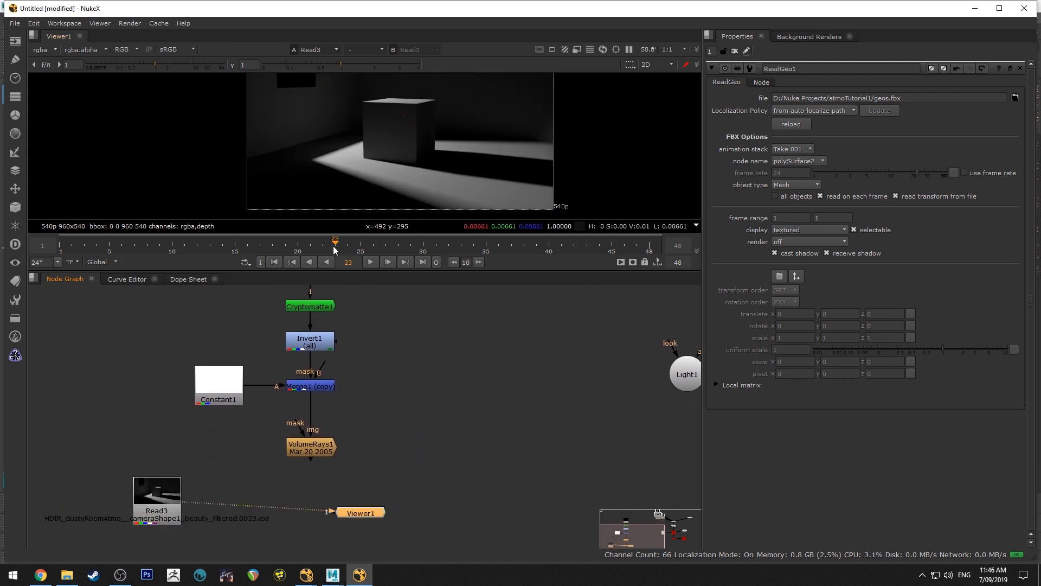
# Play back the beauty render sequence in the viewer to check the room's lighting over time
pyautogui.click(370, 262)
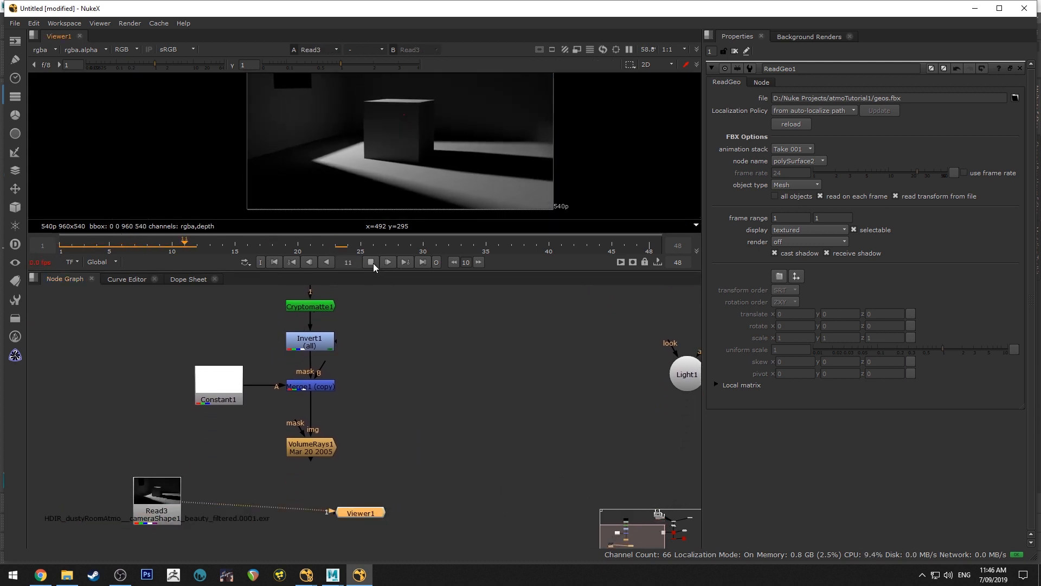
pyautogui.click(372, 263)
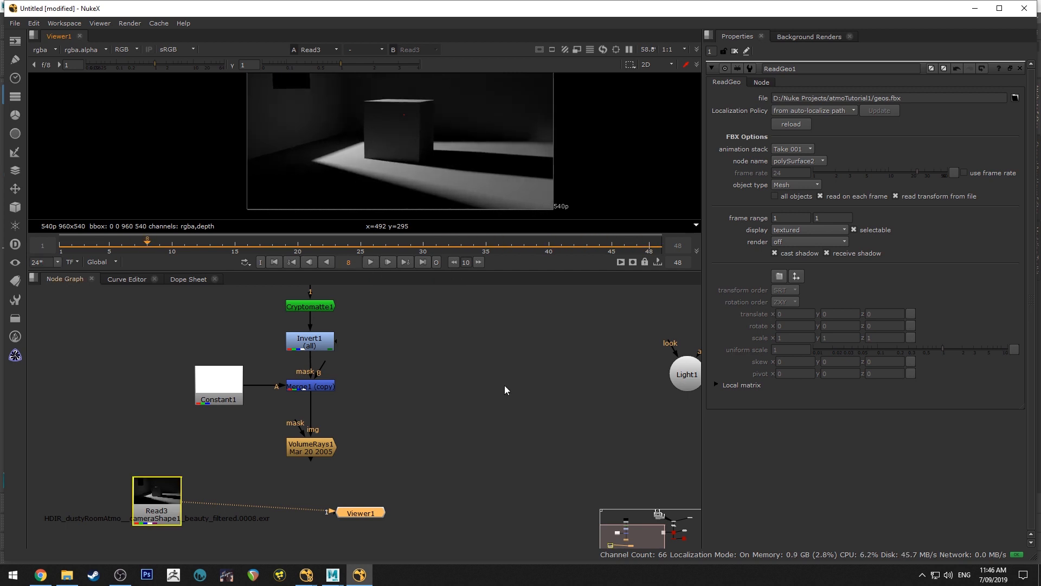
# Add a Reformat node with the 960x540 root format and connect its input to ScanlineRender1
pyautogui.moveTo(603, 407); pyautogui.dragTo(262, 391, button='middle')
pyautogui.click(346, 427)
pyautogui.press('Tab')
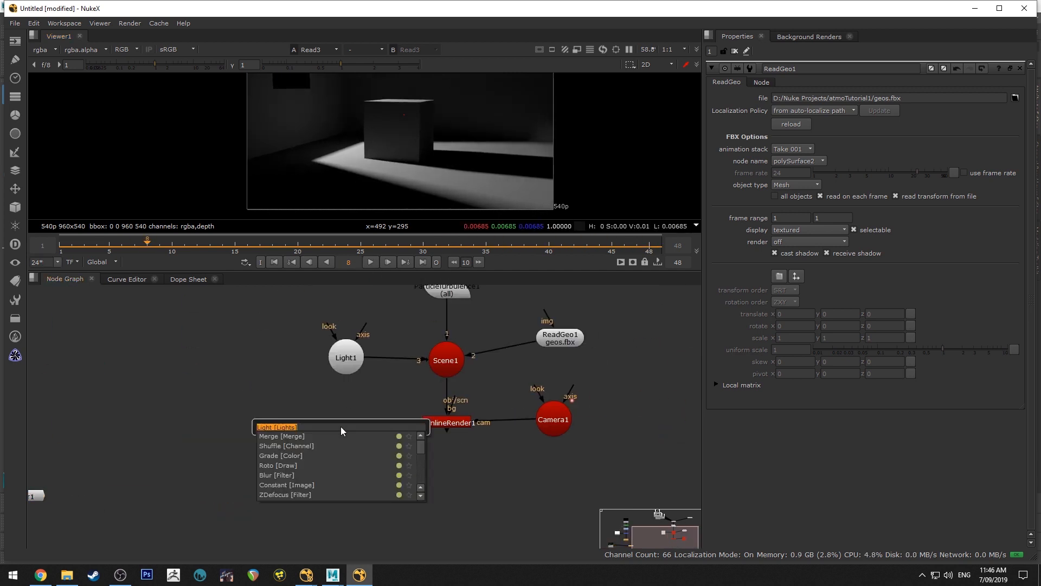
pyautogui.write('refor')
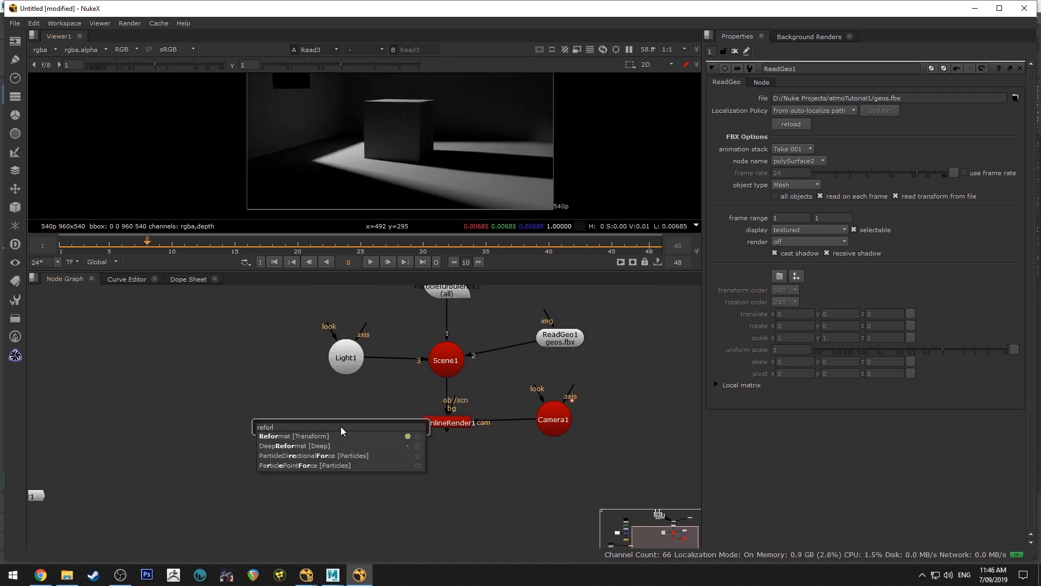
pyautogui.press('Return')
pyautogui.moveTo(340, 429); pyautogui.dragTo(332, 435)
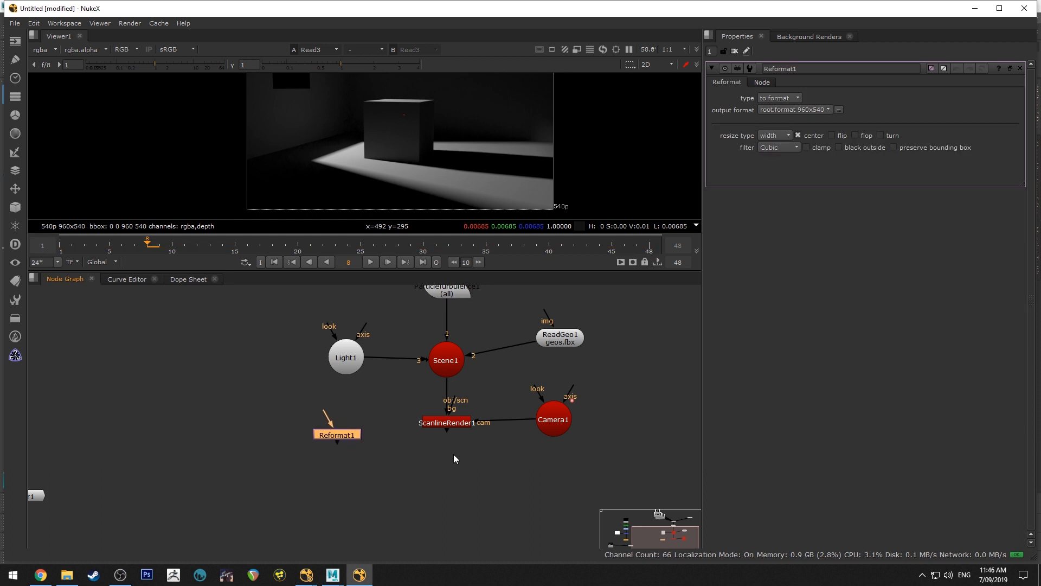
pyautogui.moveTo(444, 432); pyautogui.dragTo(323, 422)
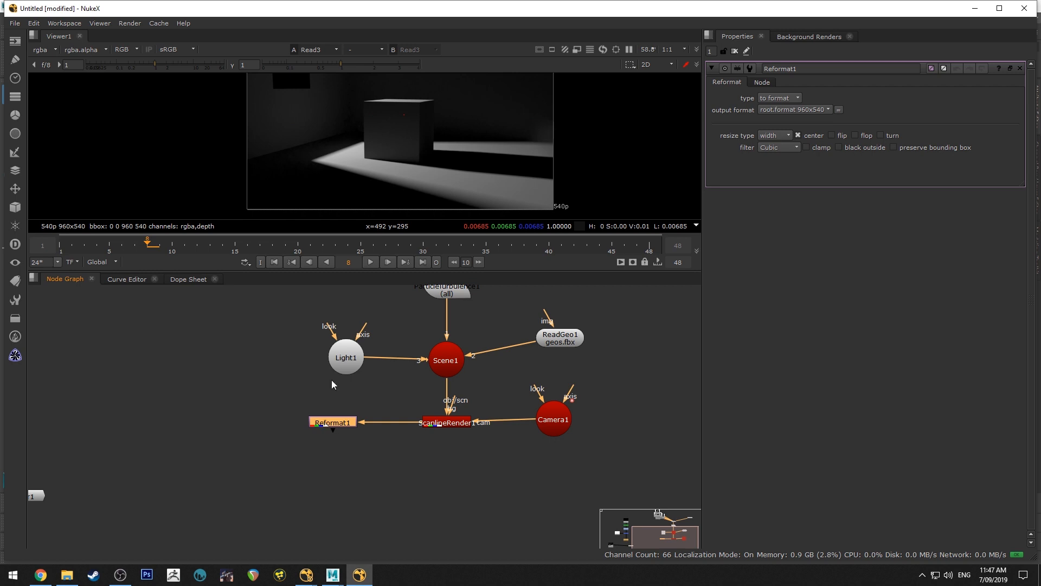
# Display the Reformat1 output and play it from the first frame to examine the dust particles' size and motion
pyautogui.press('1')
pyautogui.scroll(3, 391, 149)
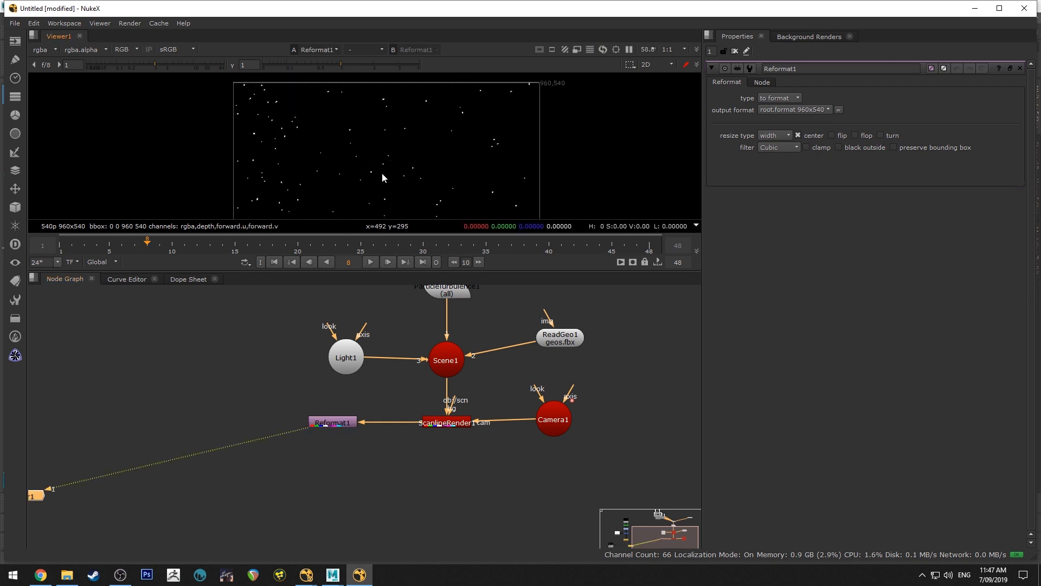
pyautogui.click(371, 262)
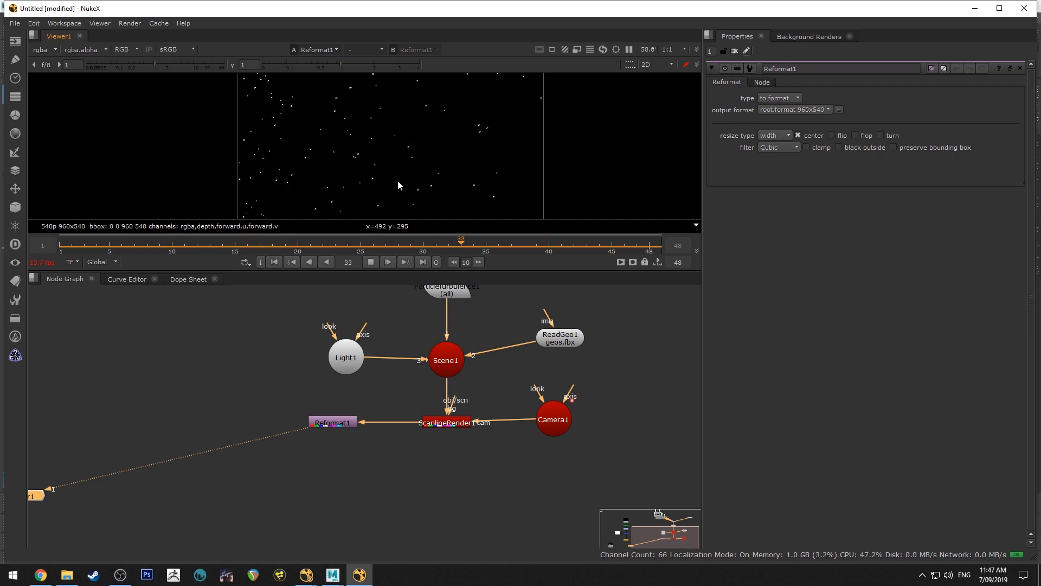
pyautogui.scroll(4, 396, 178)
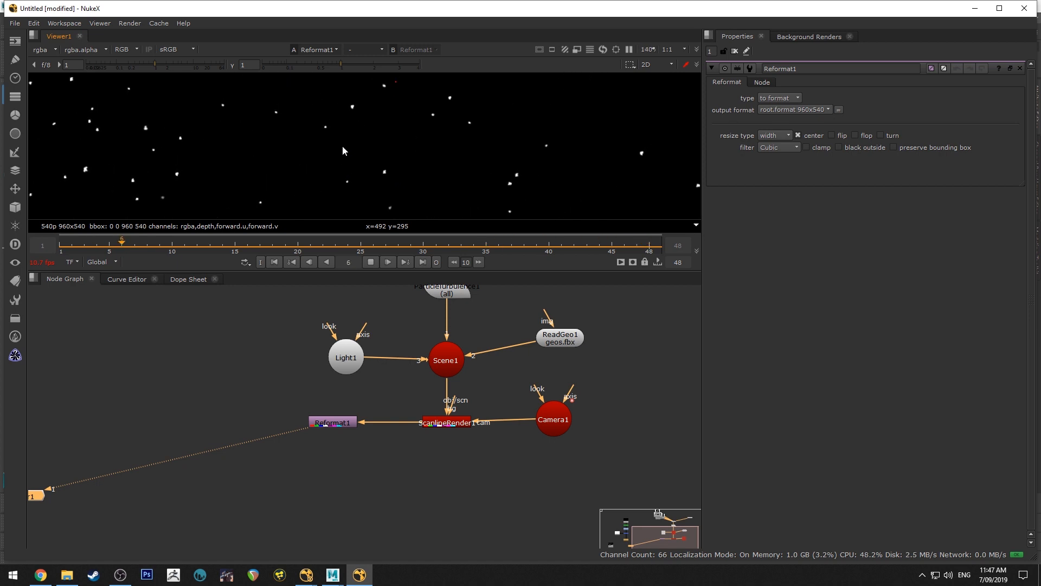
pyautogui.scroll(-2, 394, 168)
pyautogui.moveTo(412, 270); pyautogui.dragTo(401, 376)
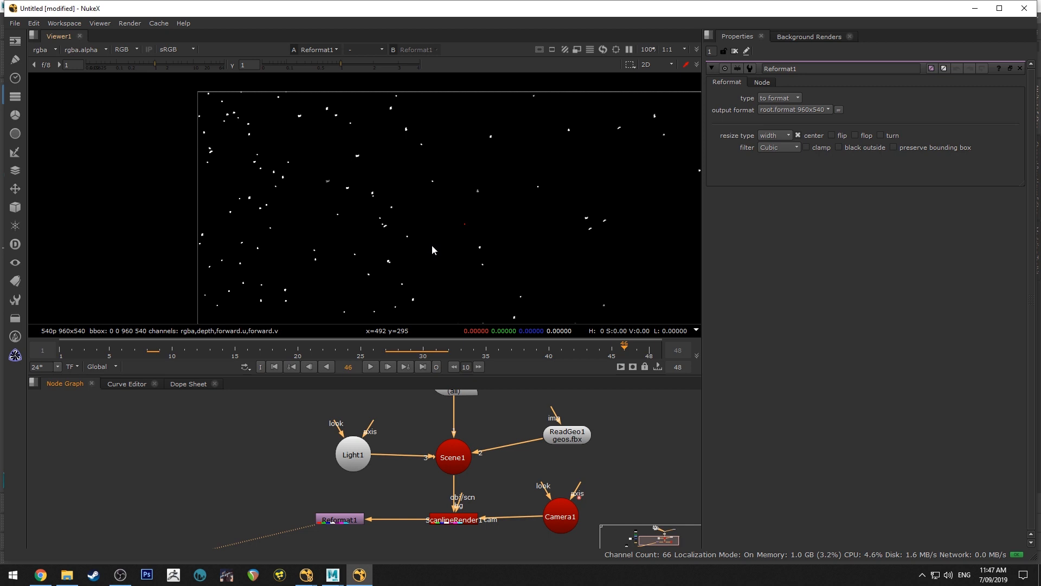
pyautogui.moveTo(432, 250); pyautogui.dragTo(366, 206, button='middle')
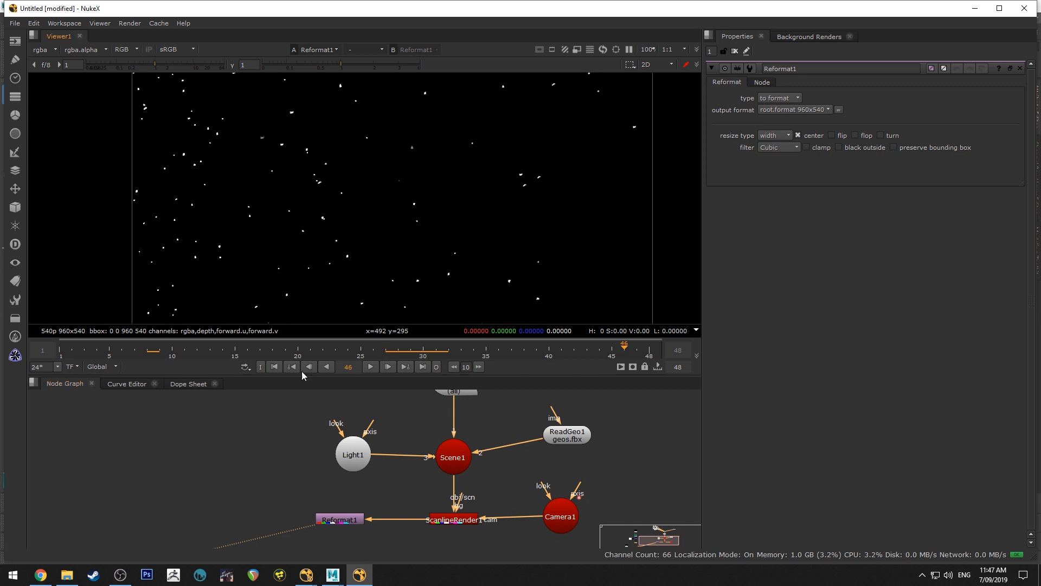
pyautogui.click(274, 367)
pyautogui.click(370, 367)
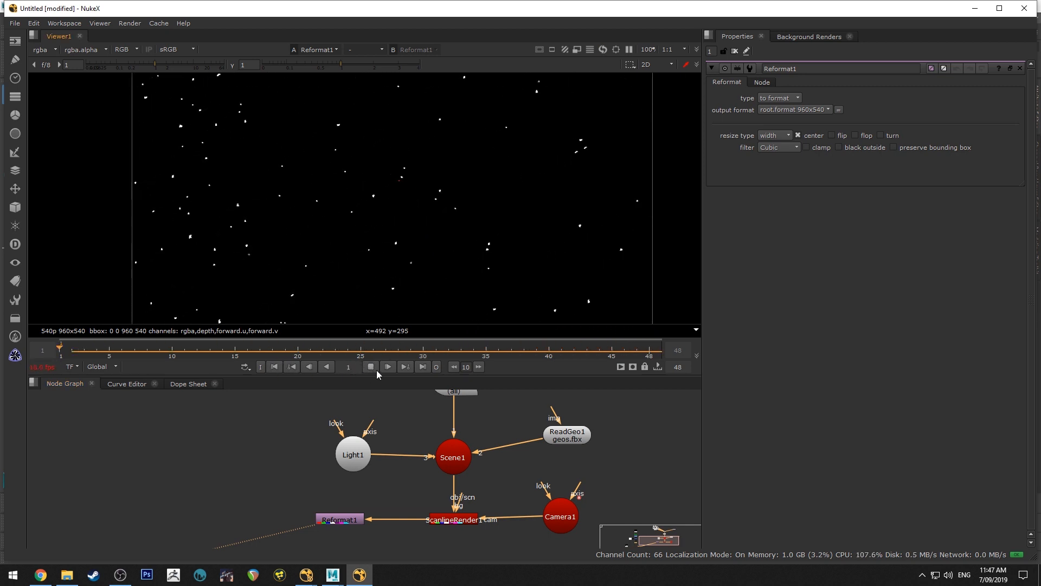
pyautogui.click(371, 367)
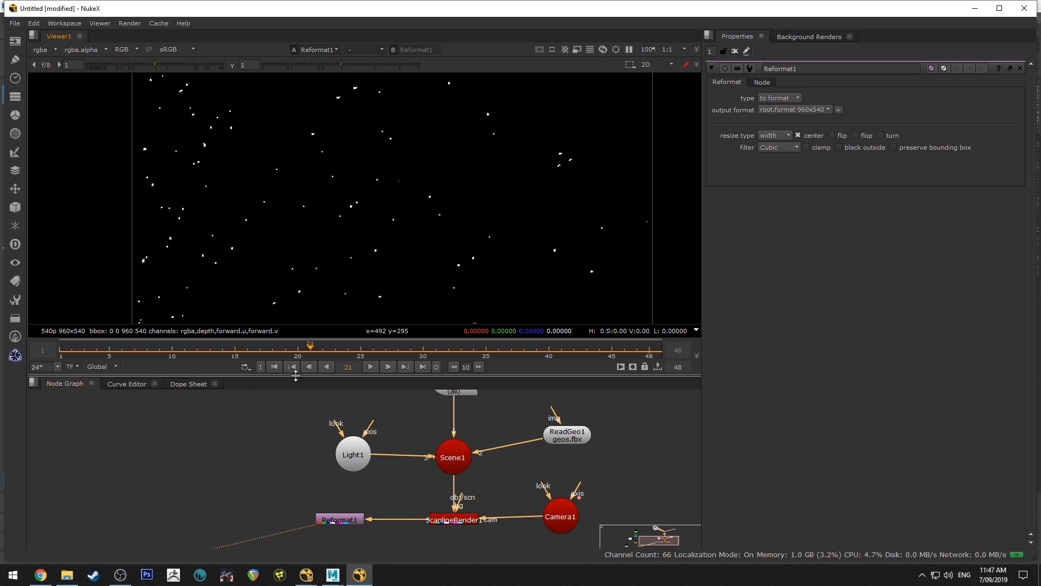
# Switch the viewer back to the Read3 beauty render and inspect the full frame around the window
pyautogui.moveTo(291, 374); pyautogui.dragTo(261, 265)
pyautogui.moveTo(239, 336); pyautogui.dragTo(424, 353, button='middle')
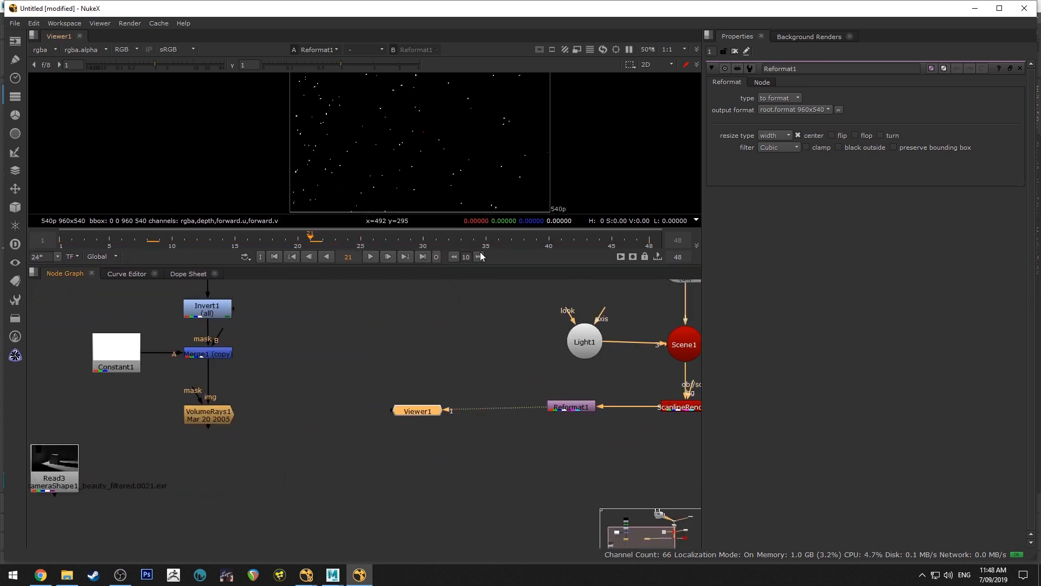
pyautogui.moveTo(483, 266); pyautogui.dragTo(483, 305)
pyautogui.moveTo(382, 163); pyautogui.dragTo(357, 159, button='middle')
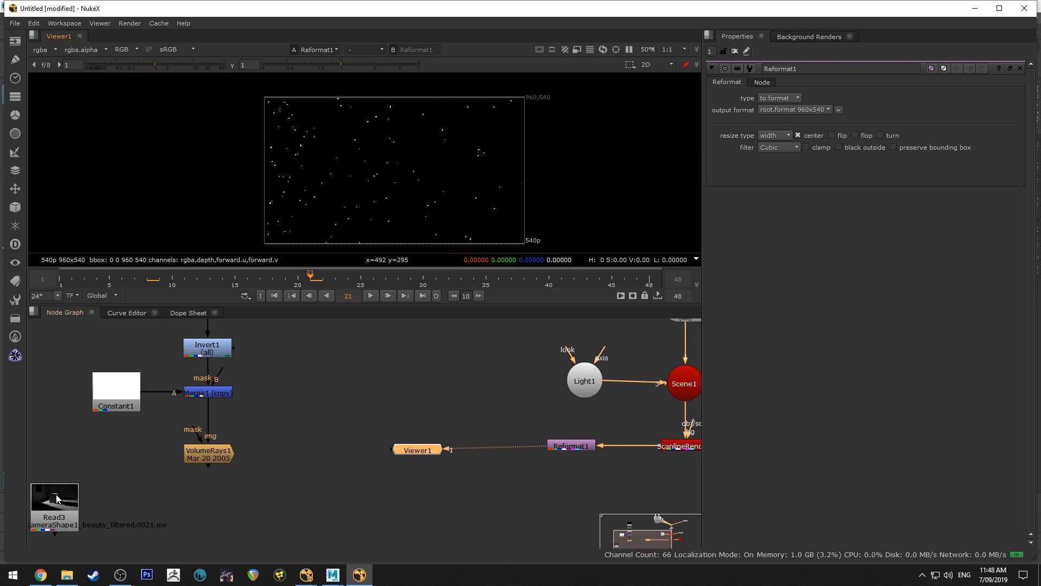
pyautogui.moveTo(57, 499); pyautogui.dragTo(61, 498)
pyautogui.press('1')
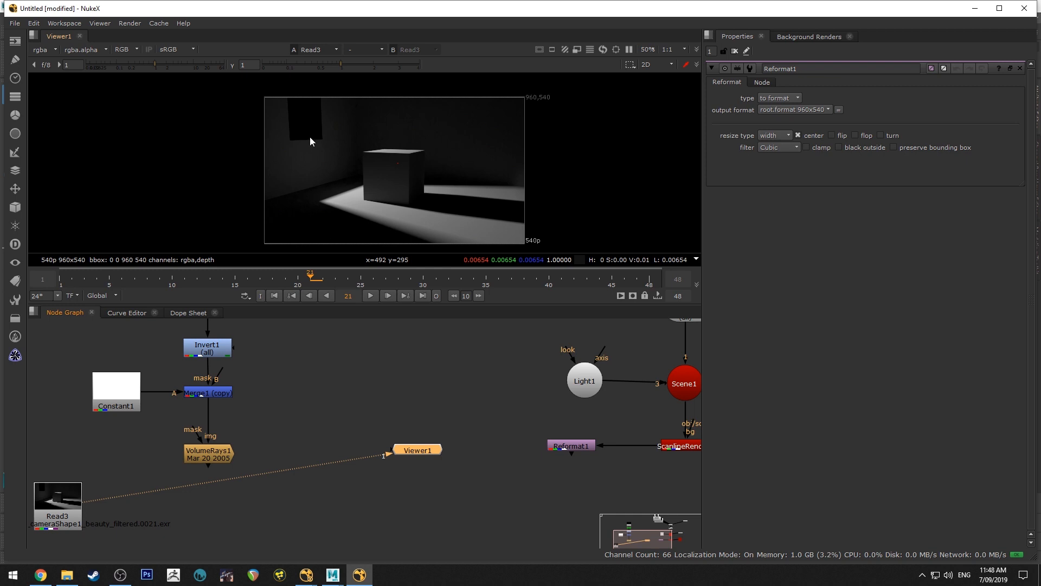
# Move the Read3 node lower in the node graph to make room below VolumeRays1
pyautogui.moveTo(297, 423); pyautogui.dragTo(431, 371, button='middle')
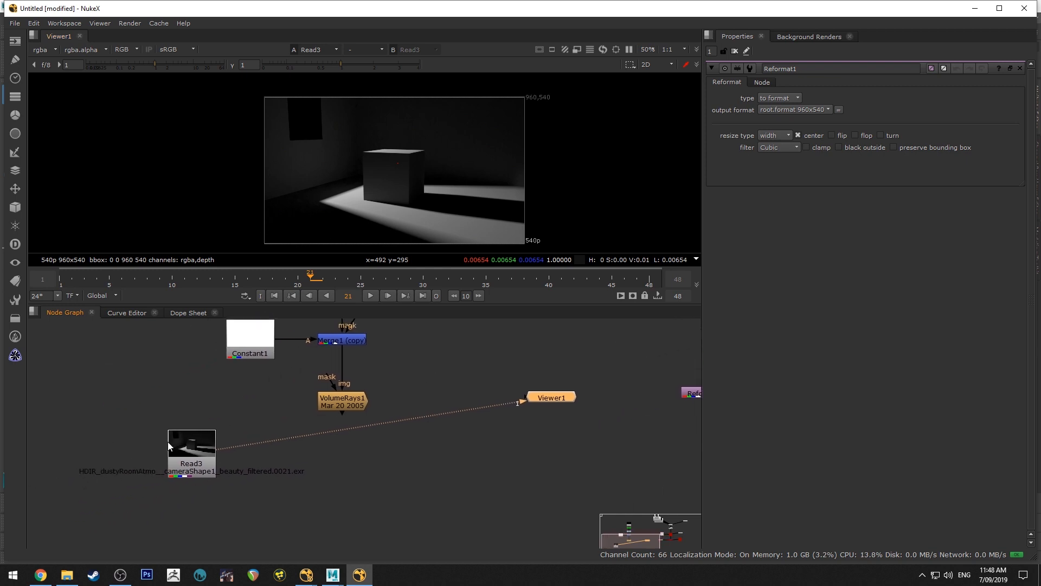
pyautogui.moveTo(193, 443)
pyautogui.mouseDown()
pyautogui.moveTo(171, 456)
pyautogui.moveTo(186, 442)
pyautogui.mouseUp()
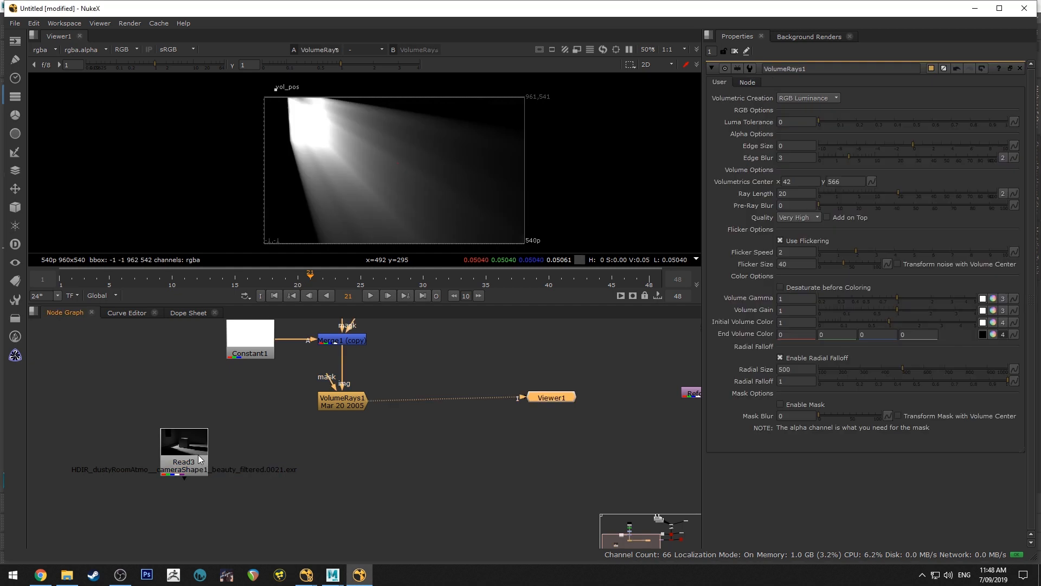
pyautogui.moveTo(195, 454); pyautogui.dragTo(198, 515)
# Add a Merge node below VolumeRays1, fed through its B input, and set its operation to multiply
pyautogui.click(289, 421)
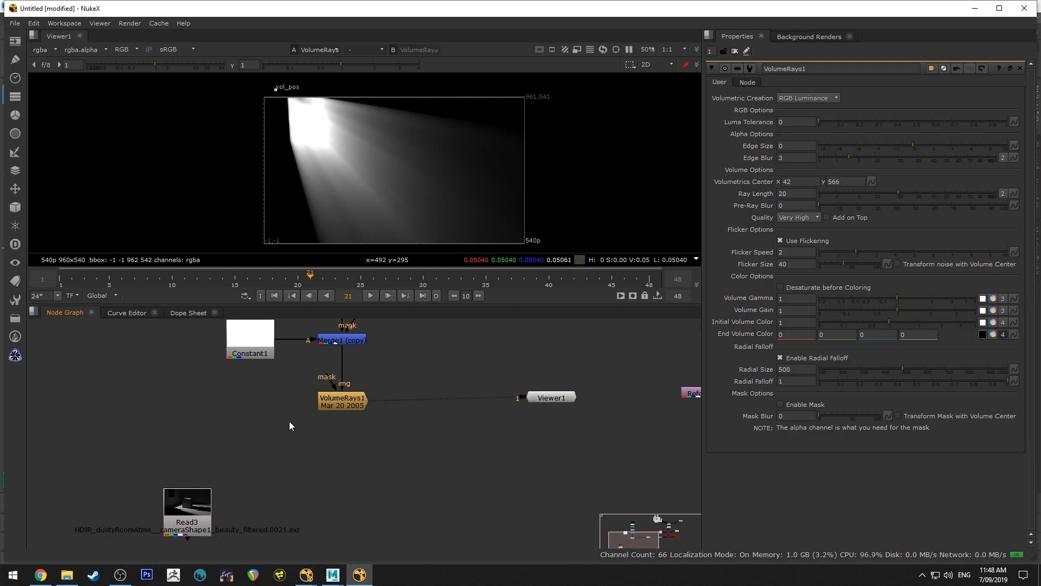
pyautogui.click(349, 405)
pyautogui.press('Tab')
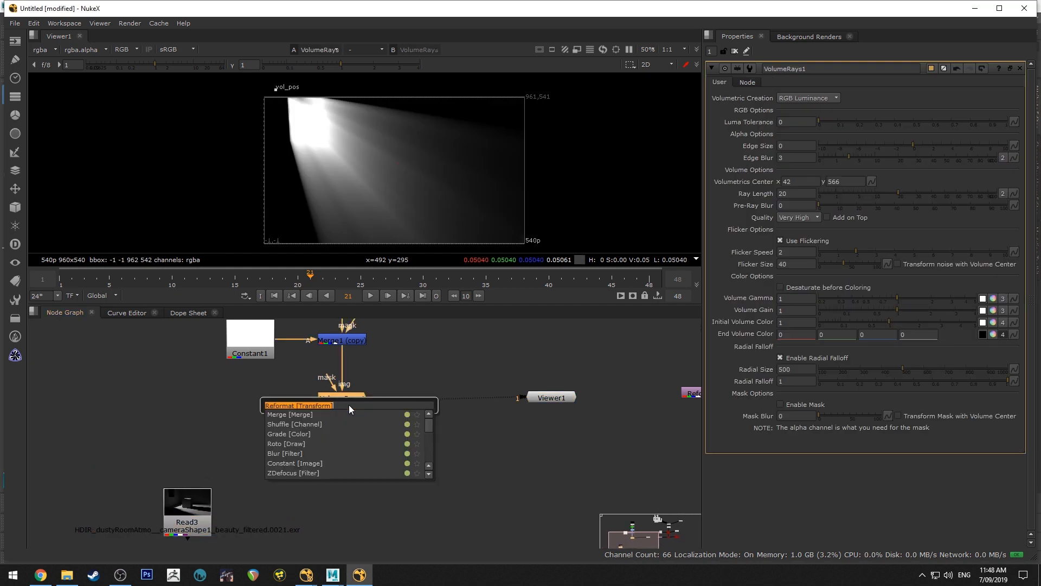
pyautogui.write('merge')
pyautogui.press('Return')
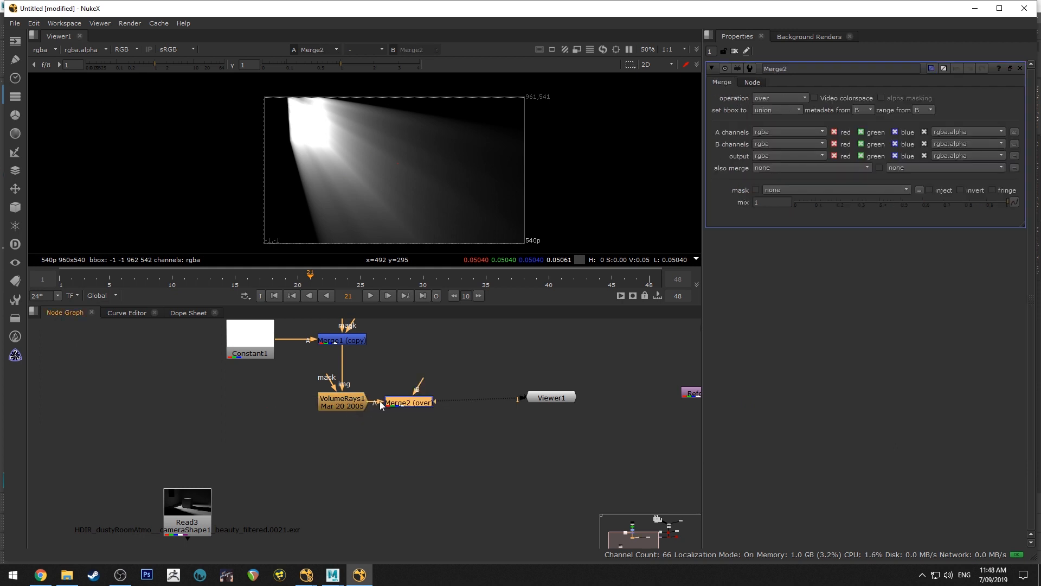
pyautogui.moveTo(381, 404); pyautogui.dragTo(354, 462)
pyautogui.moveTo(343, 421)
pyautogui.mouseDown()
pyautogui.moveTo(366, 432)
pyautogui.moveTo(343, 406)
pyautogui.mouseUp()
pyautogui.click(773, 96)
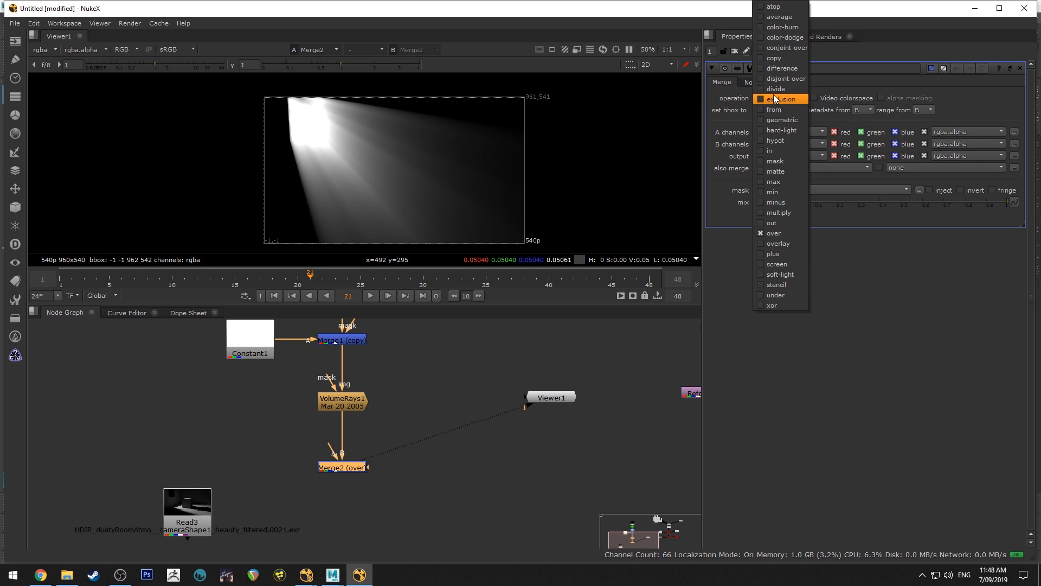
pyautogui.click(787, 213)
# Add a Noise node followed by a Grade node and connect the grade to the A input of the multiply merge
pyautogui.click(246, 426)
pyautogui.press('Tab')
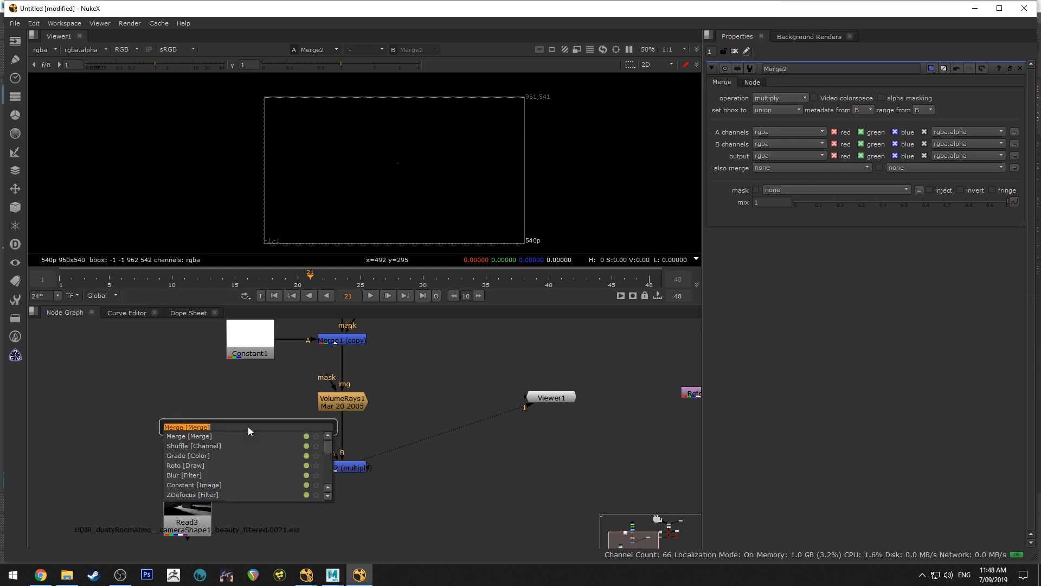
pyautogui.write('noise')
pyautogui.press('Return')
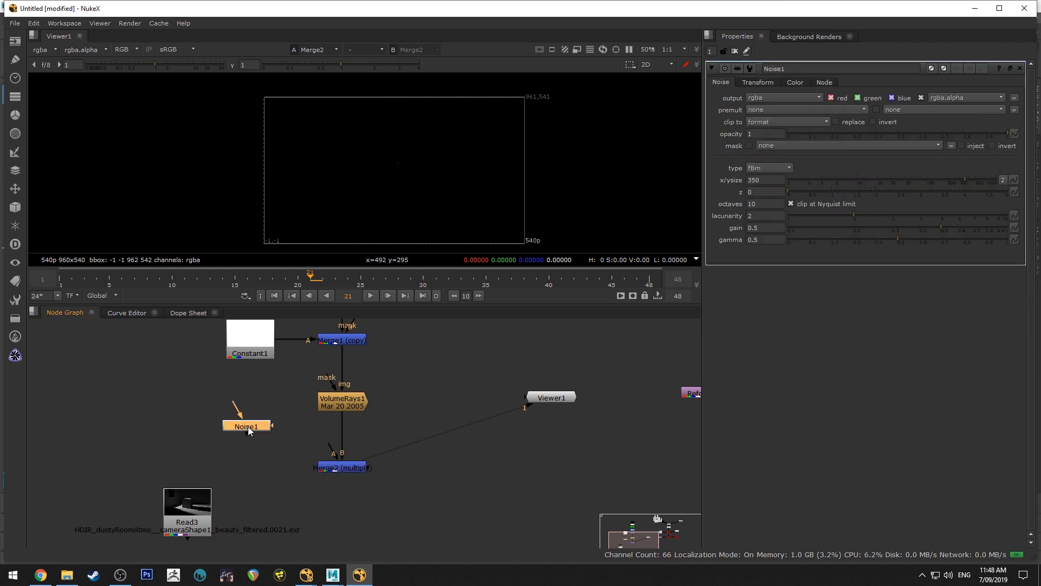
pyautogui.press('Tab')
pyautogui.write('gra')
pyautogui.press('Return')
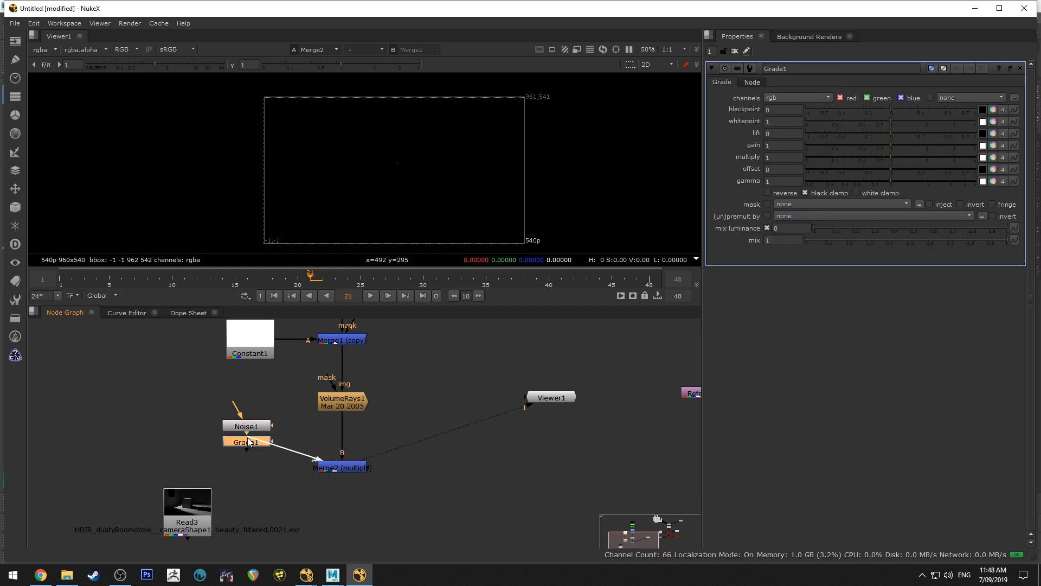
pyautogui.moveTo(247, 437); pyautogui.dragTo(269, 468)
pyautogui.moveTo(244, 427); pyautogui.dragTo(193, 468)
# Play back the light rays multiplied by the noise, and move the Read3 node farther below the merge
pyautogui.click(369, 297)
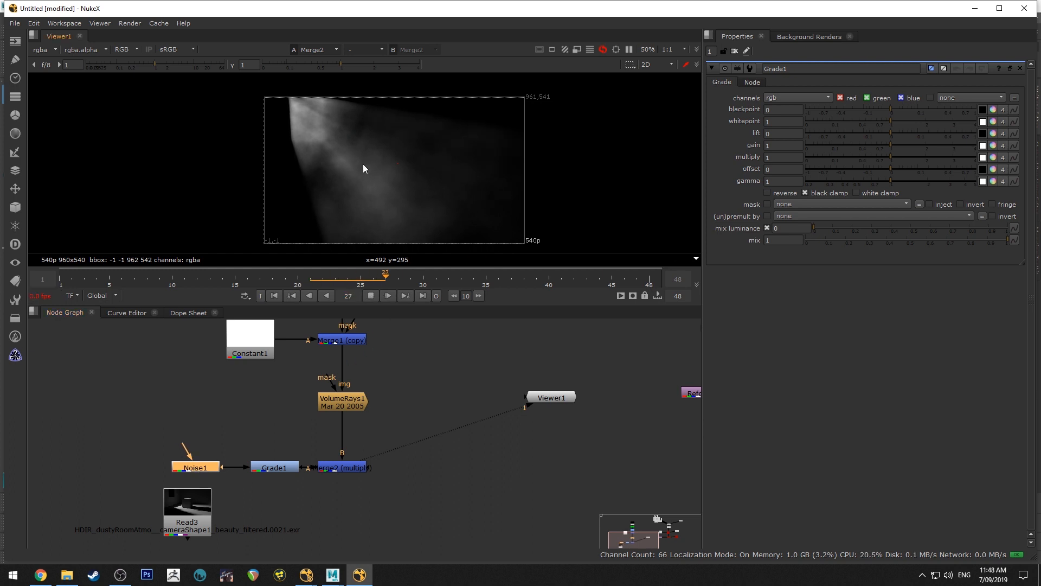
pyautogui.scroll(2, 364, 165)
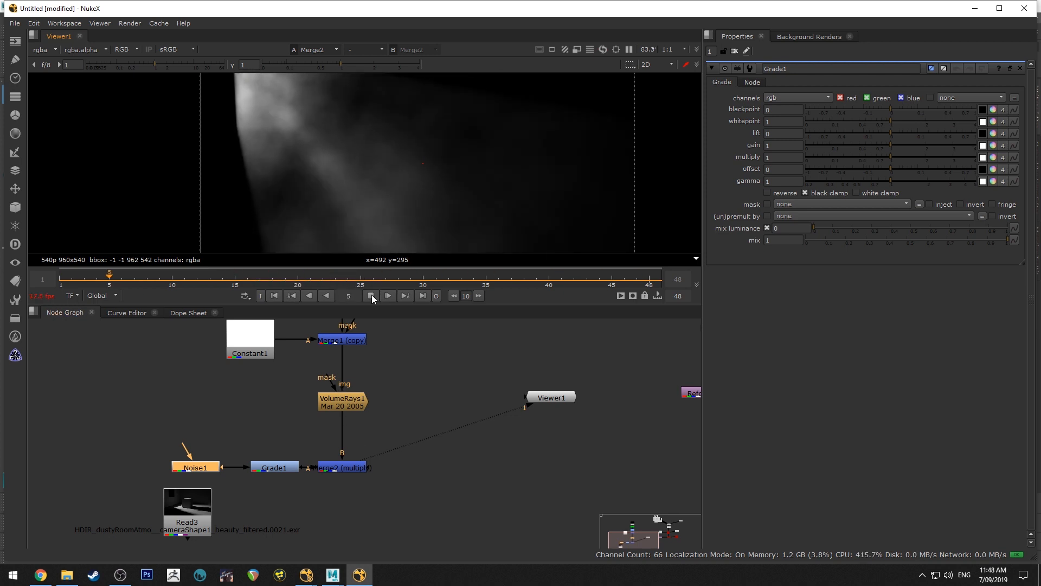
pyautogui.click(372, 295)
pyautogui.moveTo(182, 532); pyautogui.dragTo(167, 562)
pyautogui.moveTo(249, 505); pyautogui.dragTo(250, 418, button='middle')
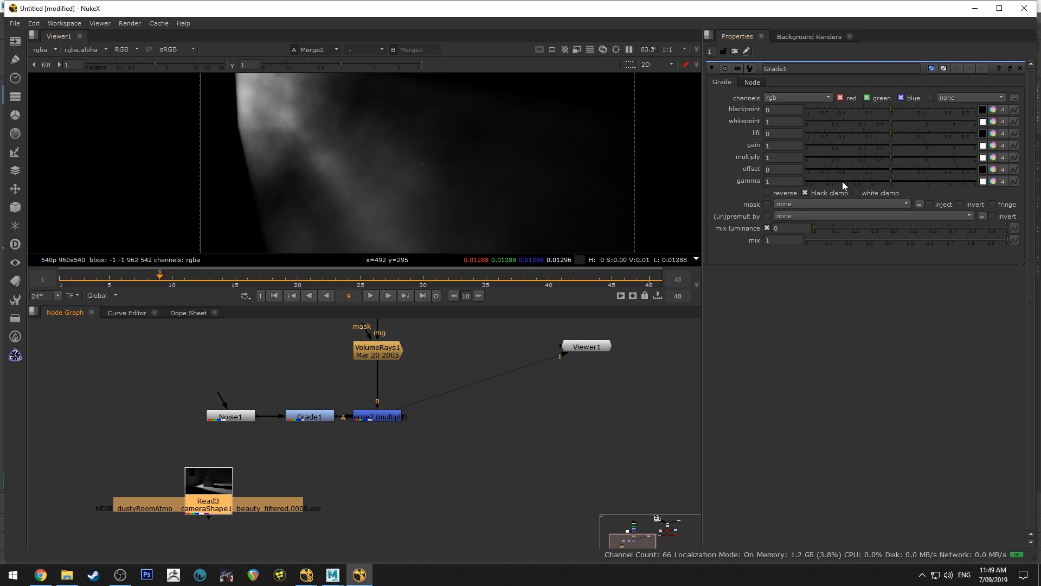
# Go to frame 1 and set the x/y size of Noise1 to 1000
pyautogui.moveTo(158, 277); pyautogui.dragTo(60, 276)
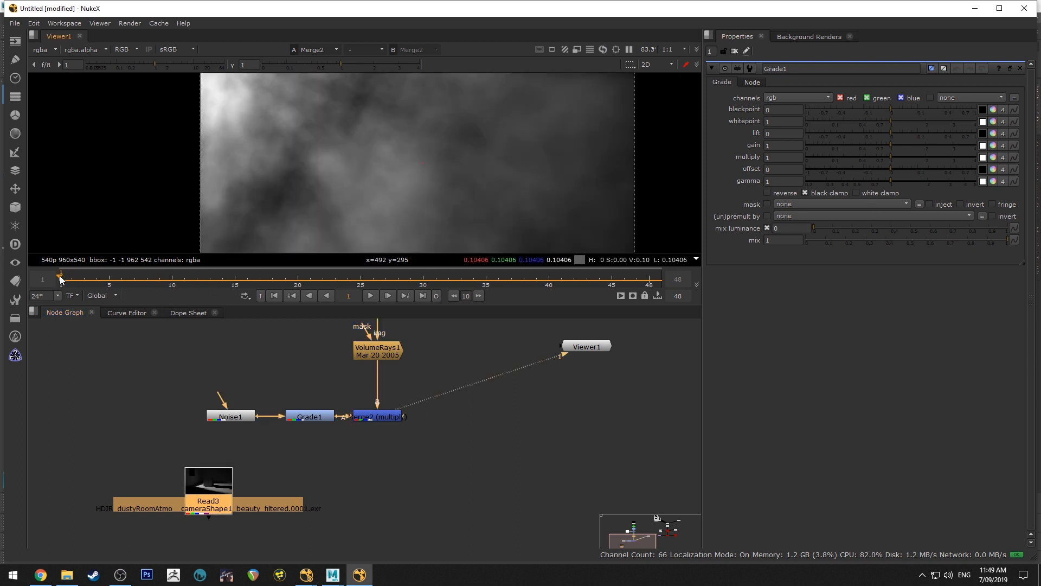
pyautogui.doubleClick(251, 415)
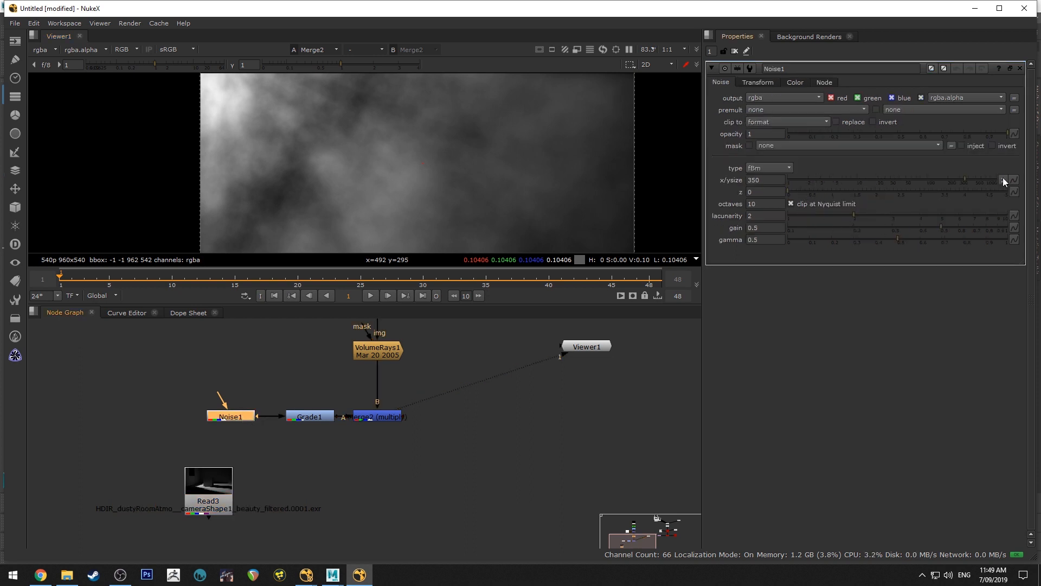
pyautogui.moveTo(966, 178); pyautogui.dragTo(1015, 179)
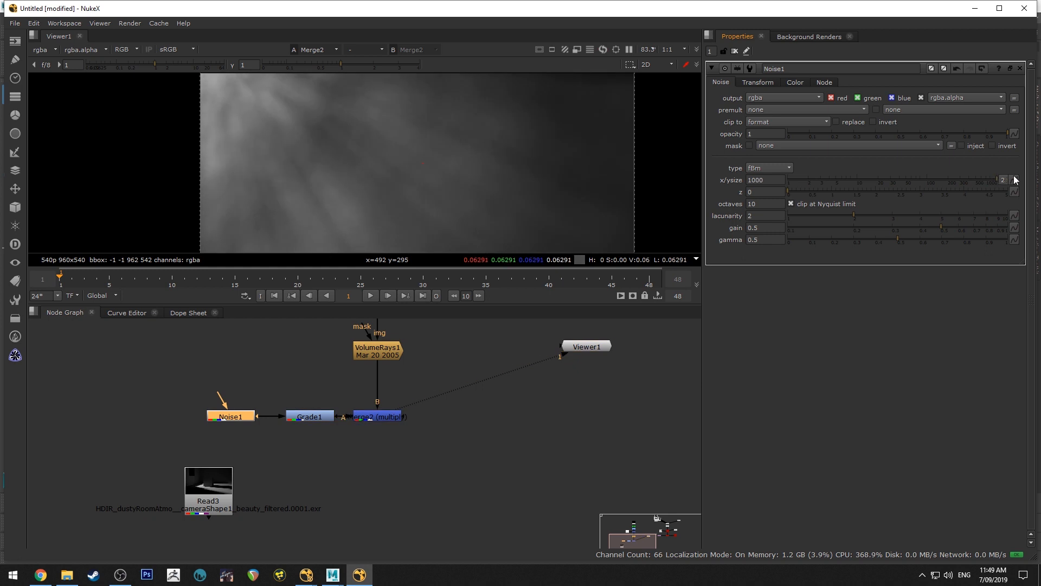
# Set the whitepoint of Grade1 to 0.23 to brighten the noise-multiplied rays
pyautogui.doubleClick(310, 416)
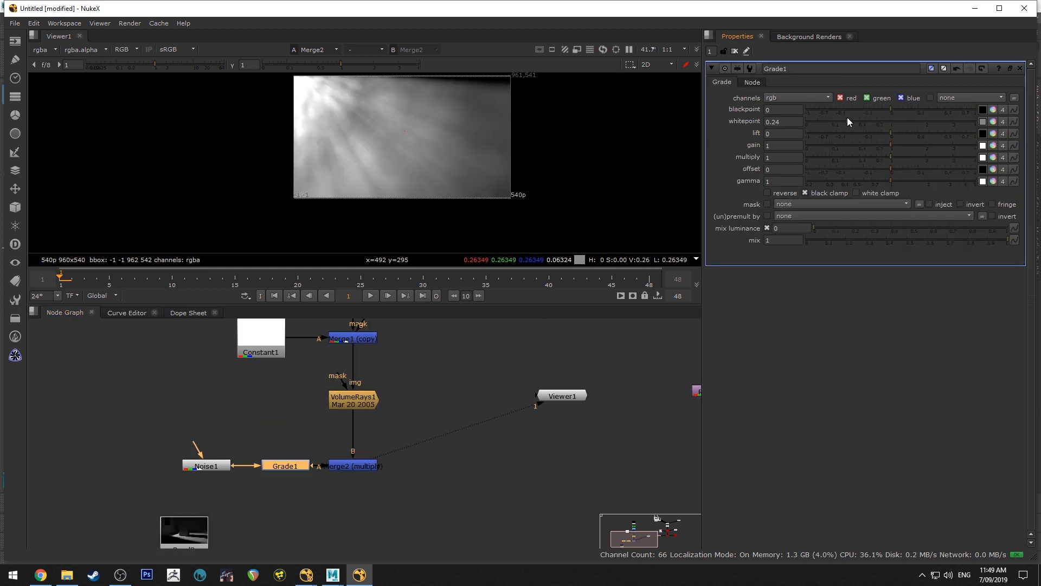
pyautogui.scroll(3, 333, 113)
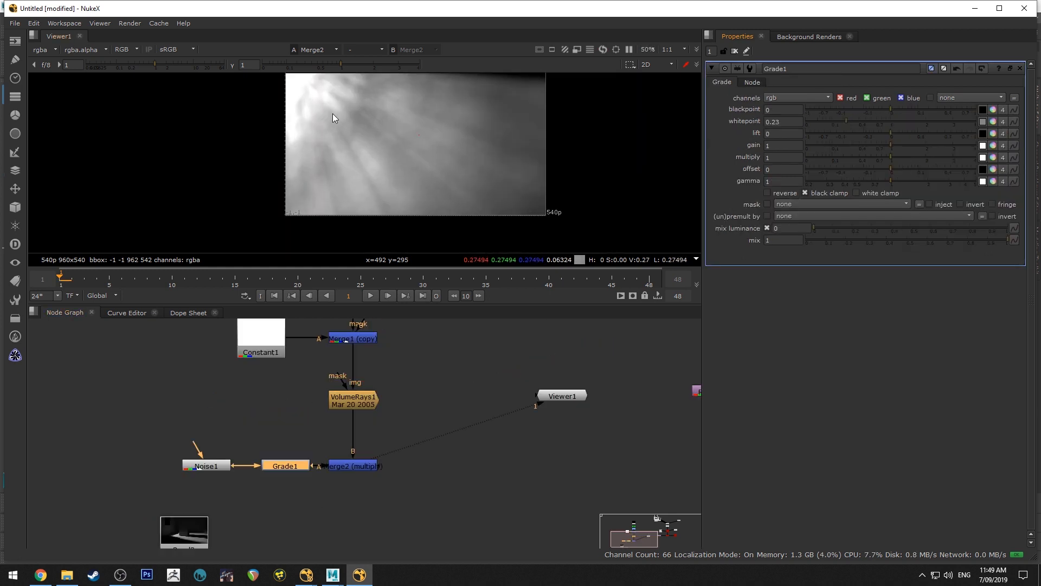
# Compare the plain Noise1 output with the Merge2 multiply result in the viewer
pyautogui.doubleClick(220, 462)
pyautogui.press('1')
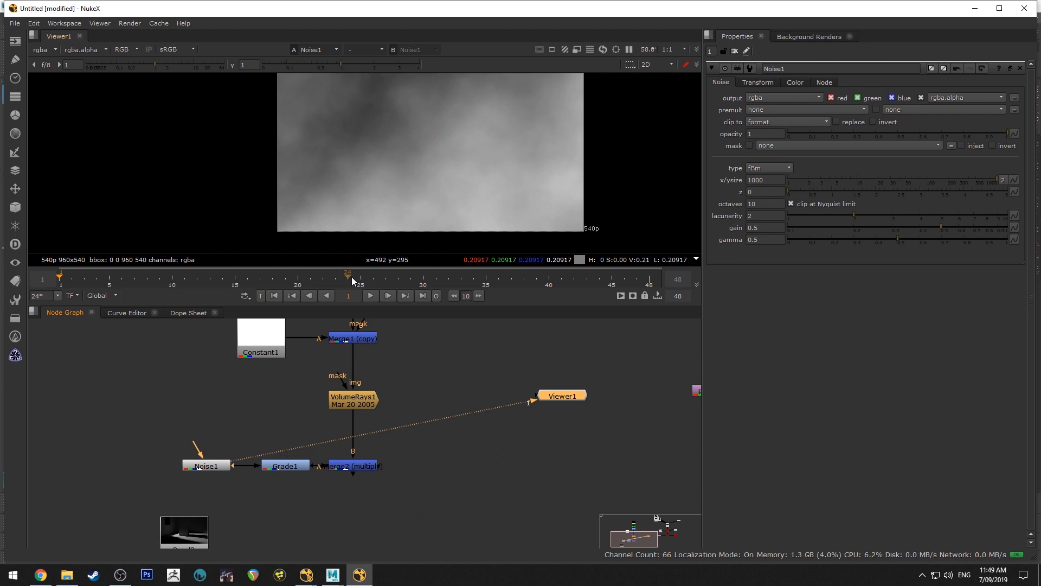
pyautogui.click(359, 468)
pyautogui.press('1')
# Review the VolumeRays1 settings, and scrub the early frames to check how the Cryptomatte1 window matte moves
pyautogui.doubleClick(356, 401)
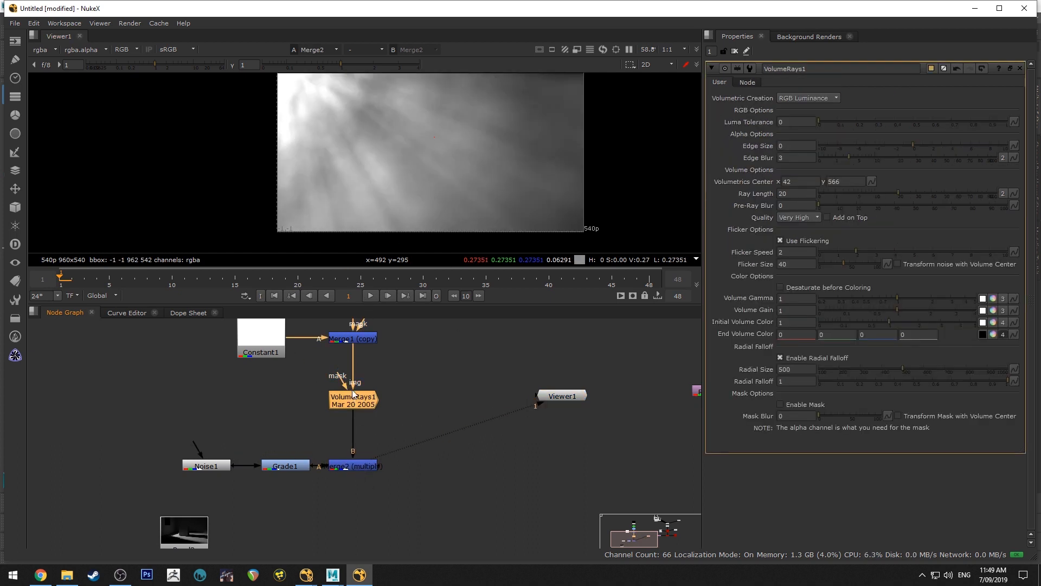
pyautogui.press('1')
pyautogui.doubleClick(269, 342)
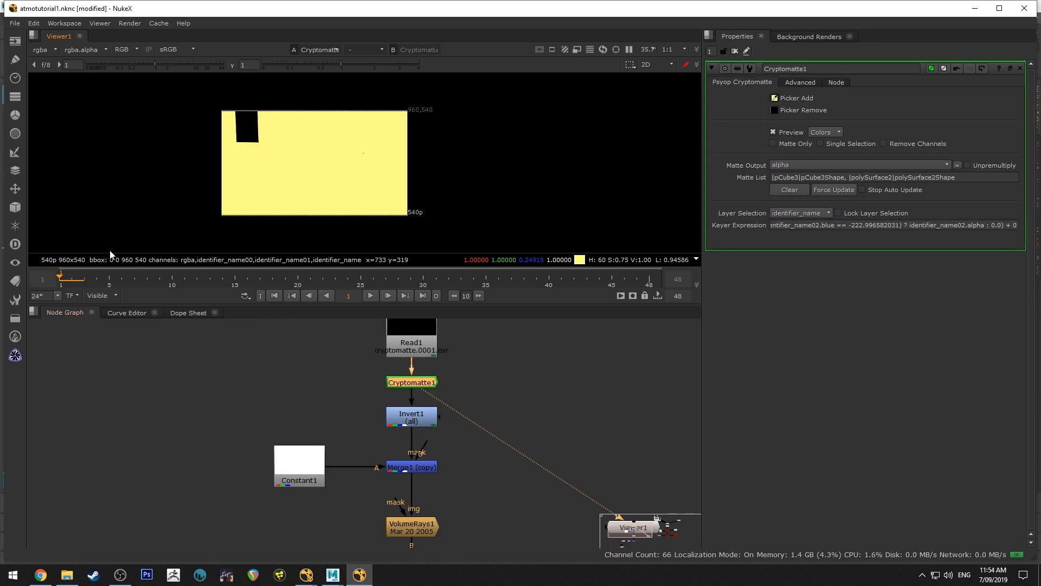
pyautogui.moveTo(79, 279); pyautogui.dragTo(169, 281)
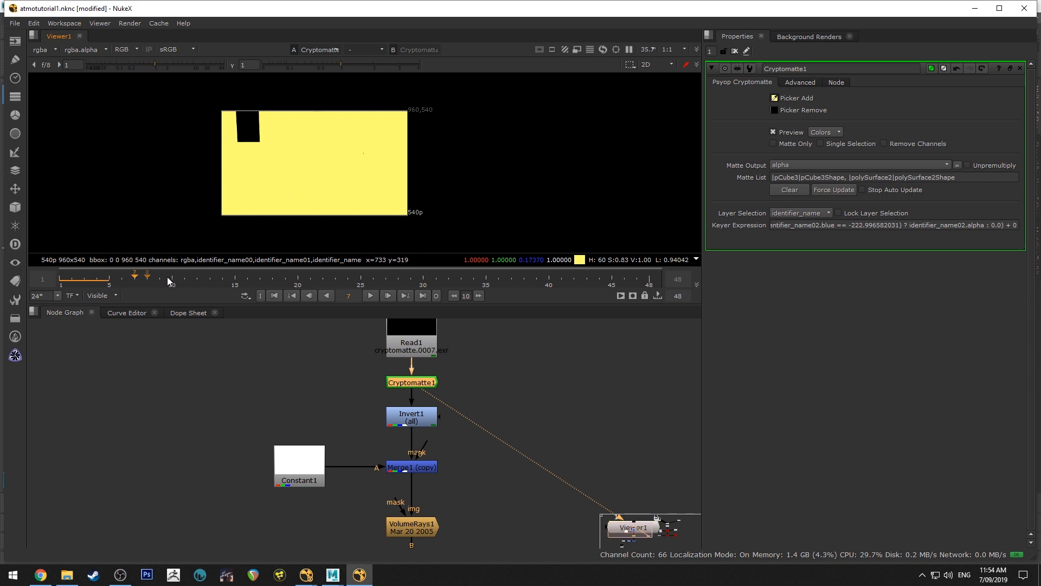
pyautogui.click(64, 279)
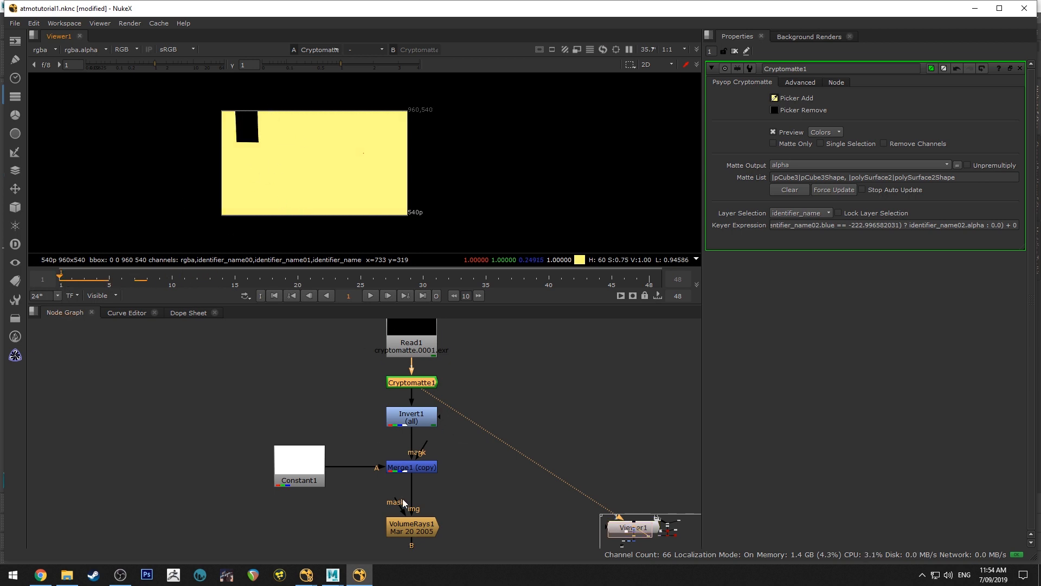
pyautogui.moveTo(446, 479); pyautogui.dragTo(448, 458, button='middle')
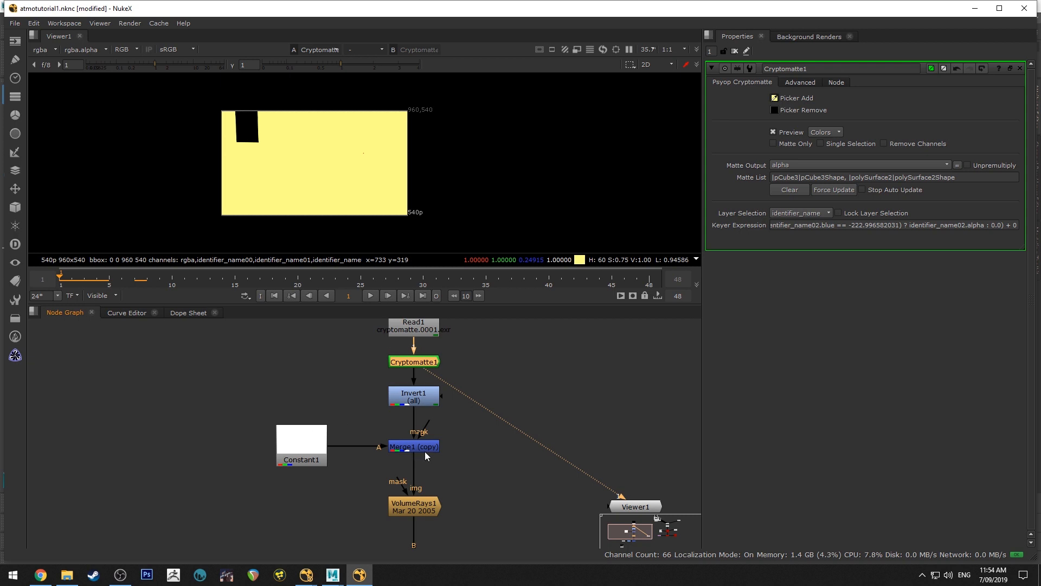
# Show the VolumeRays1 output in the viewer and compare the light rays across the first two frames
pyautogui.doubleClick(415, 508)
pyautogui.press('1')
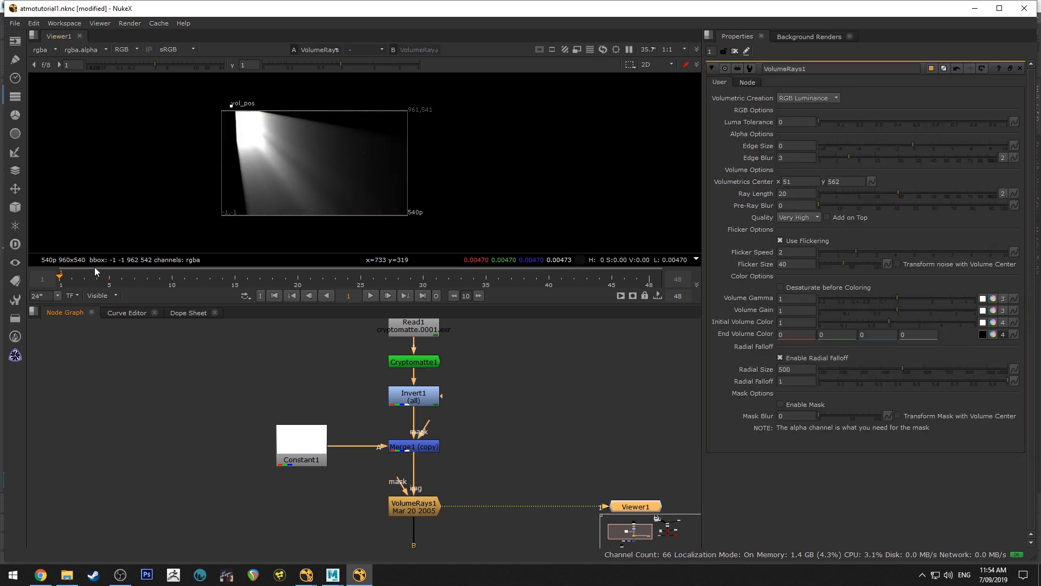
pyautogui.click(78, 280)
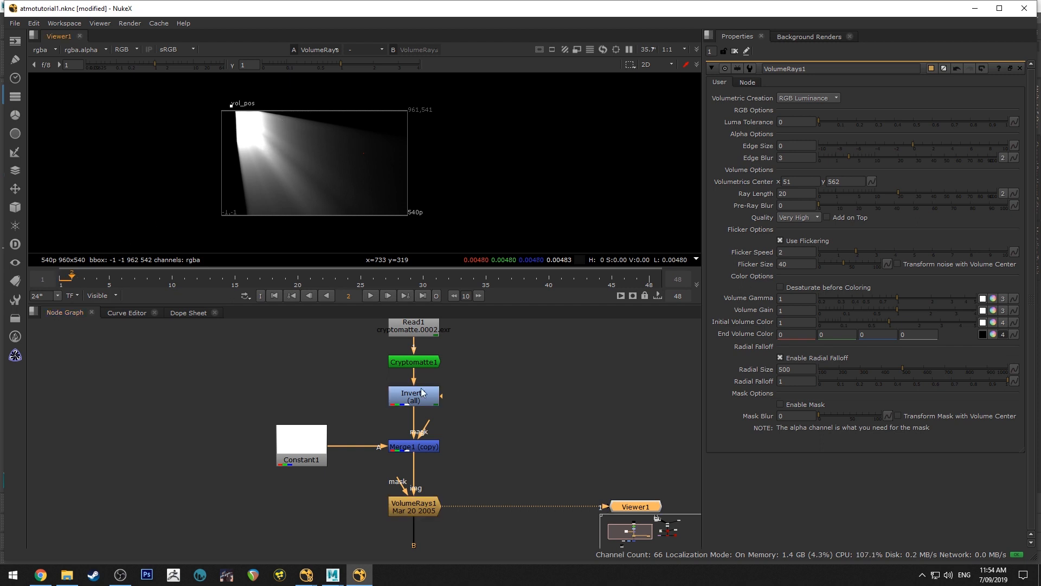
pyautogui.click(64, 280)
pyautogui.moveTo(474, 450); pyautogui.dragTo(496, 336, button='middle')
pyautogui.moveTo(450, 444); pyautogui.dragTo(485, 470, button='middle')
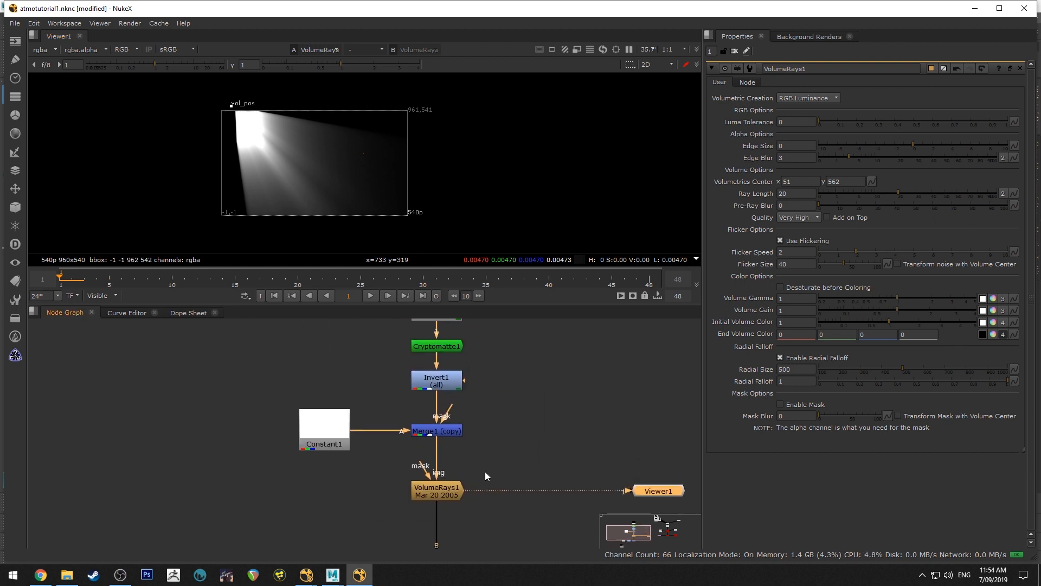
# Review the Cryptomatte1 settings, and show the Merge2 multiply result in the viewer
pyautogui.doubleClick(442, 347)
pyautogui.moveTo(470, 368); pyautogui.dragTo(451, 370, button='middle')
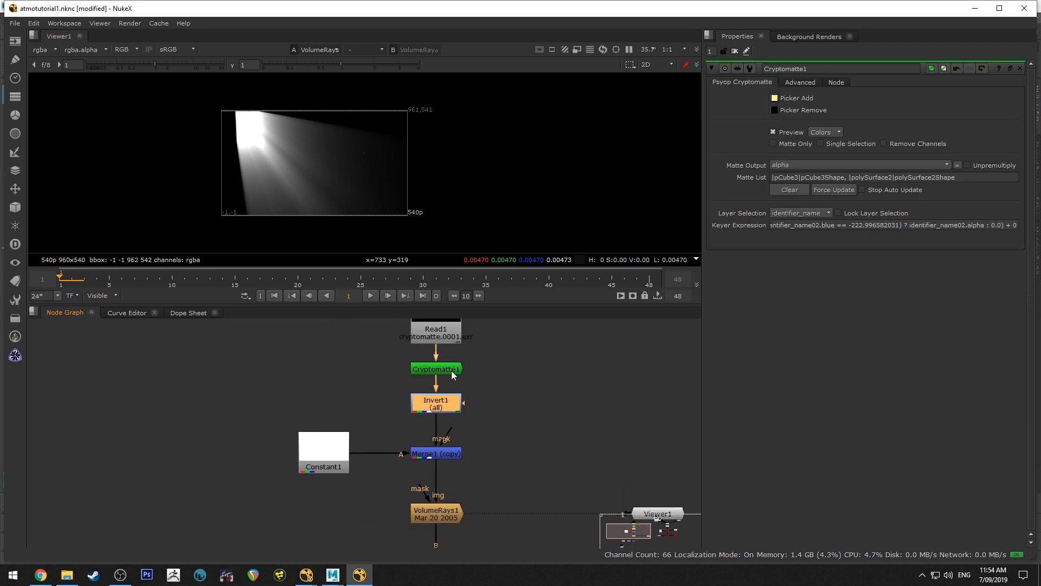
pyautogui.click(452, 370)
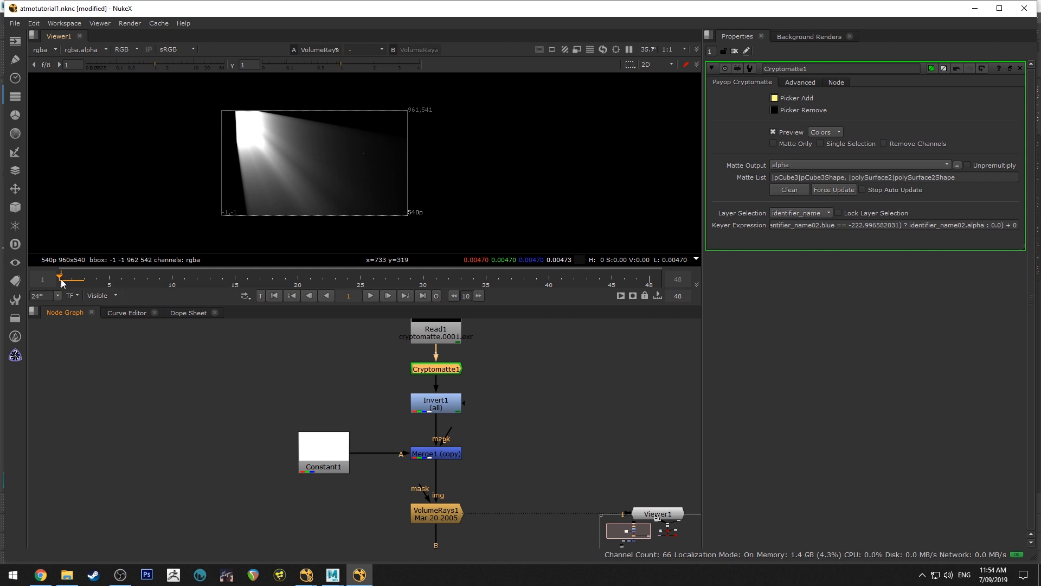
pyautogui.press('1')
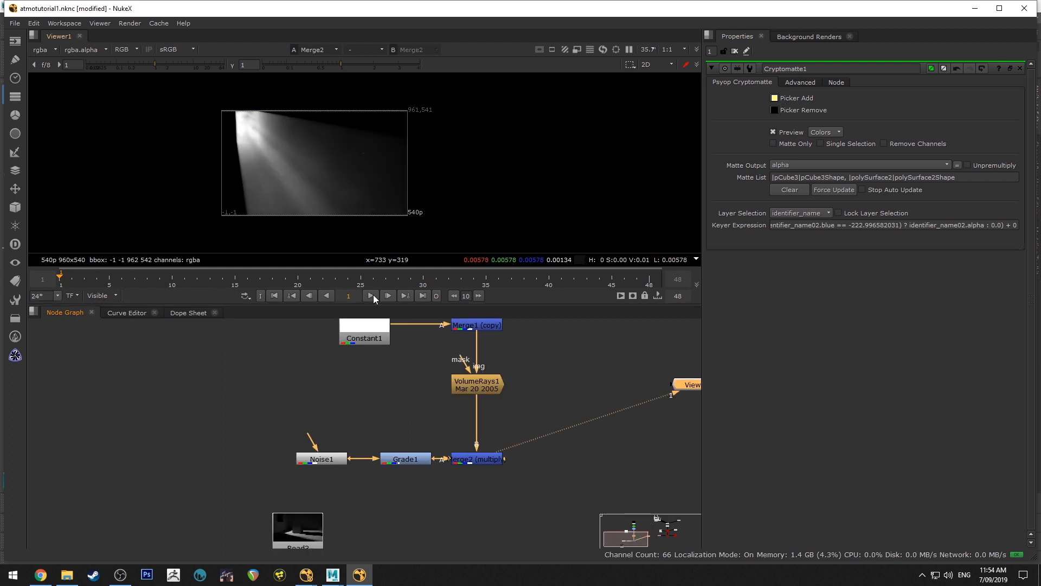
# Go to frame 48 and set the z value of Noise1 to 0.25
pyautogui.doubleClick(341, 462)
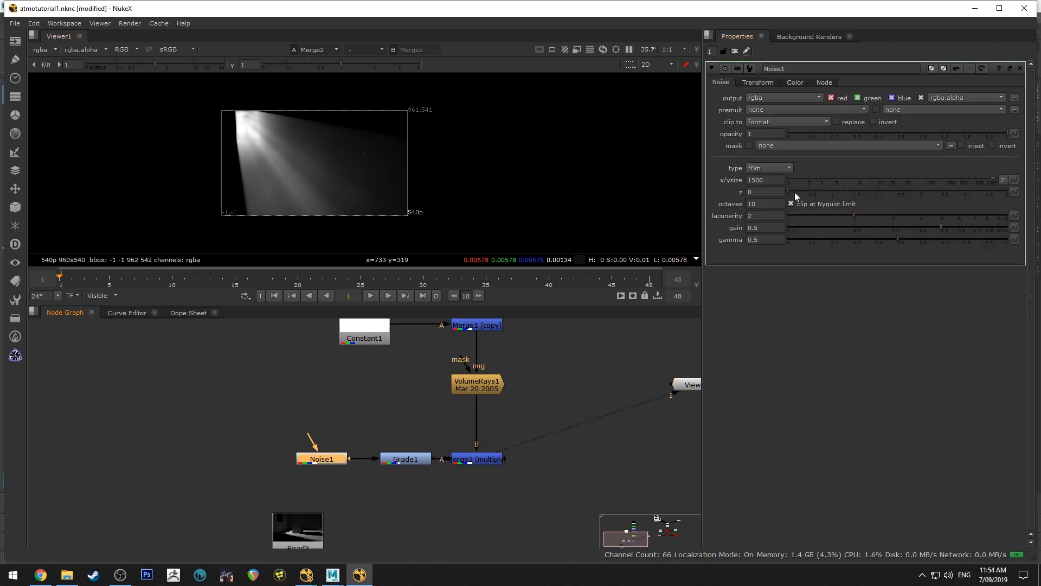
pyautogui.click(654, 281)
pyautogui.click(761, 192)
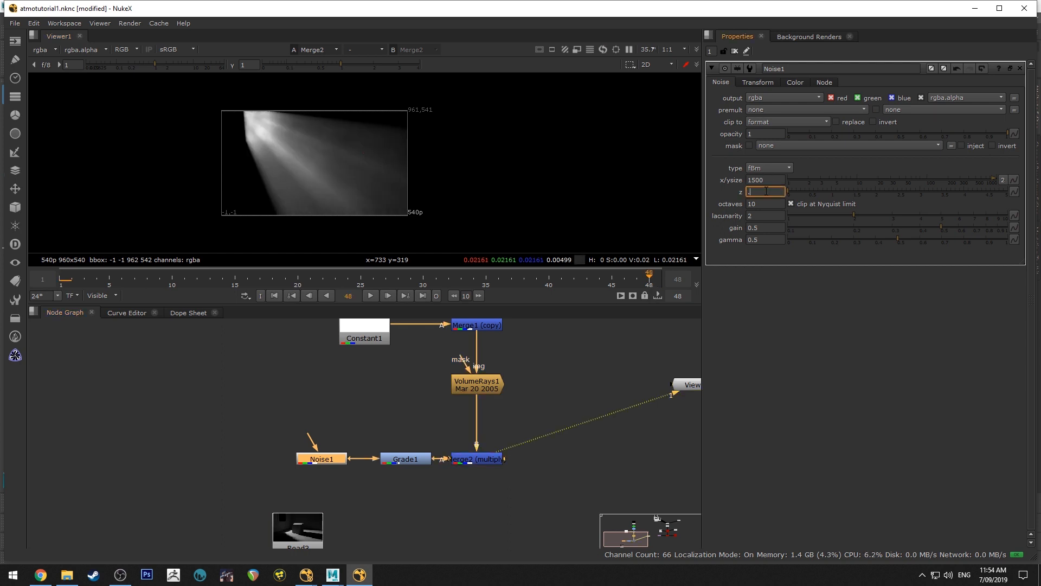
pyautogui.write('.25')
pyautogui.press('Return')
# Play back the noise-multiplied rays from frame 1 and examine their movement up close
pyautogui.click(275, 296)
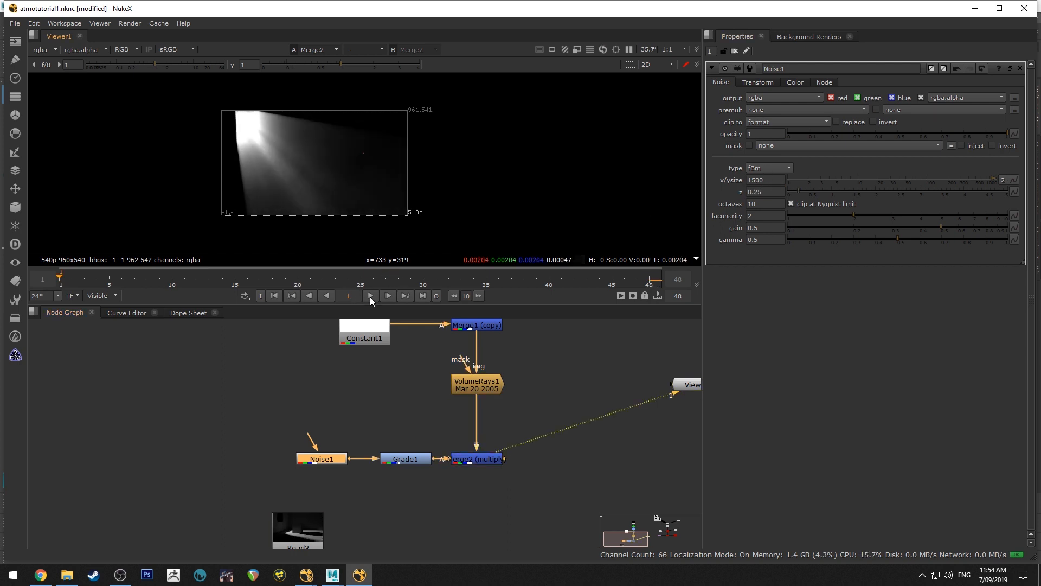
pyautogui.click(371, 296)
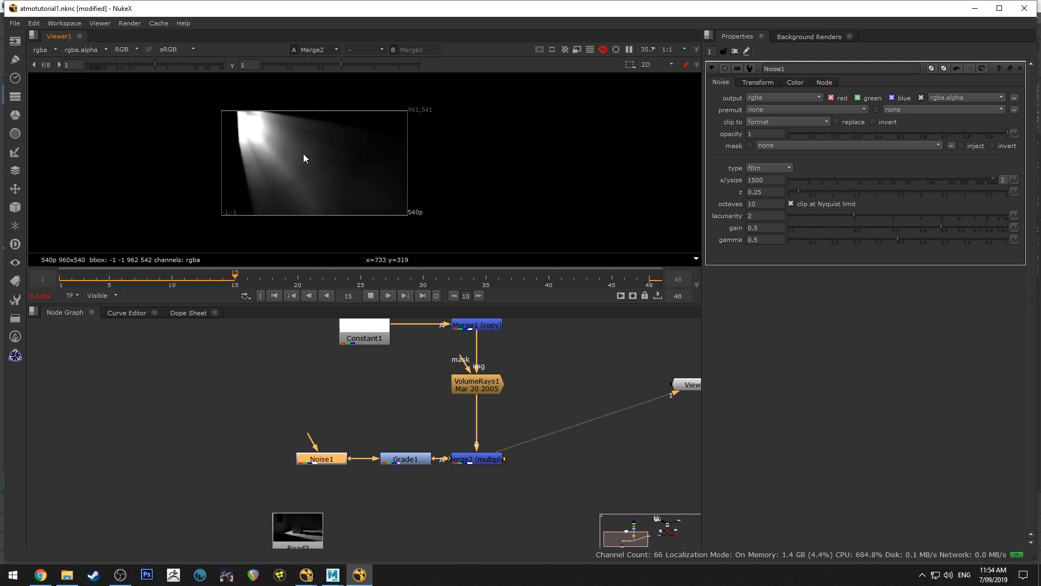
pyautogui.scroll(4, 281, 151)
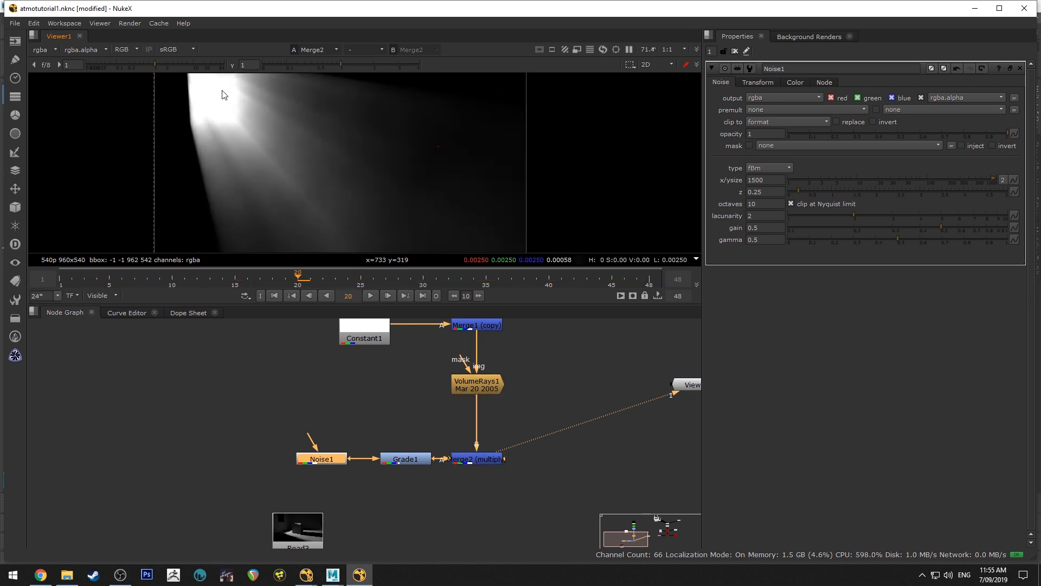
pyautogui.scroll(-4, 238, 149)
pyautogui.scroll(3, 325, 174)
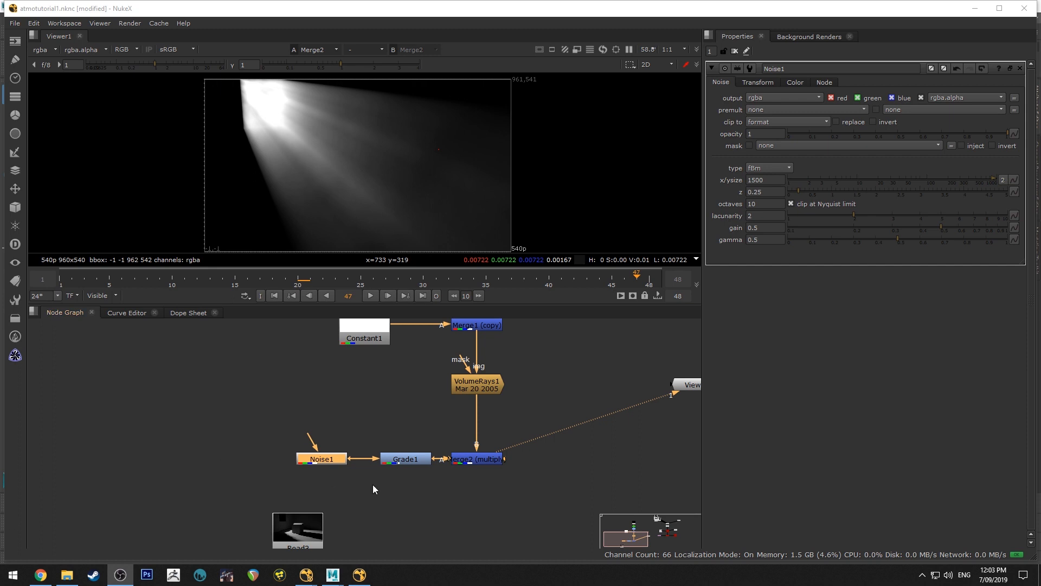
# Add an over Merge below Merge2, with the rays as input A and the Read3 beauty render as input B
pyautogui.moveTo(406, 499); pyautogui.dragTo(402, 463, button='middle')
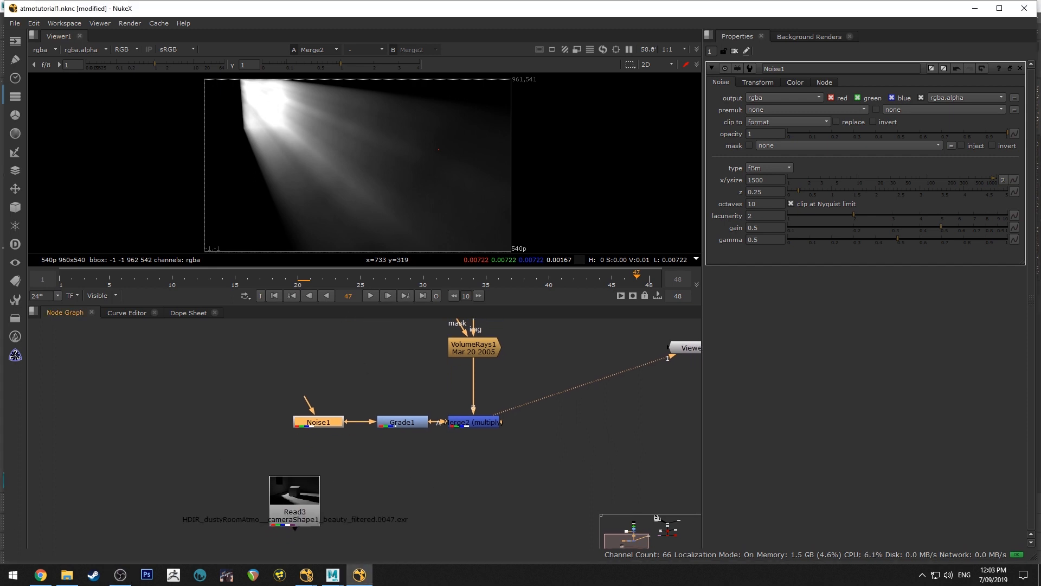
pyautogui.click(469, 418)
pyautogui.press('Tab')
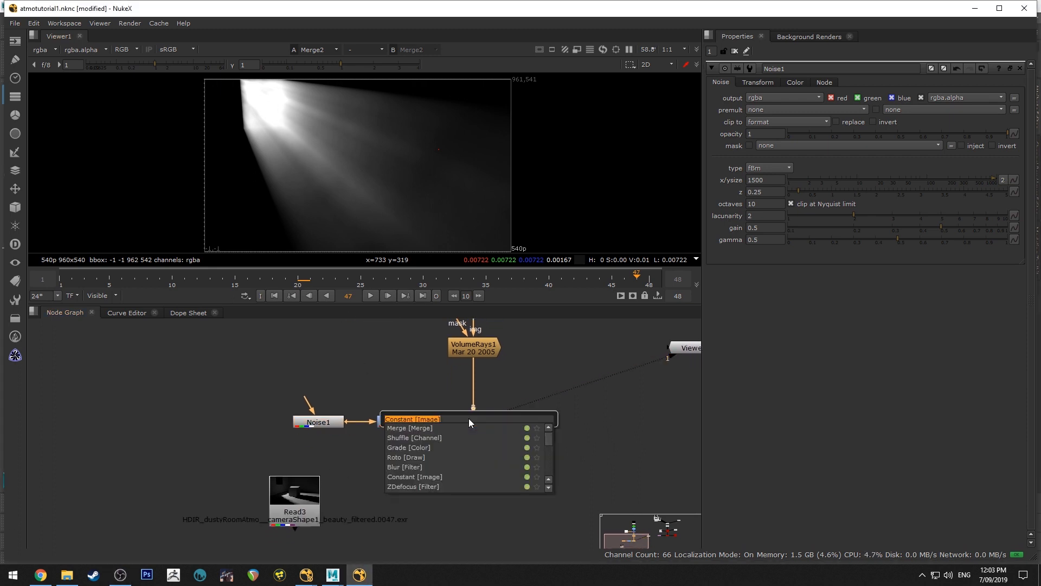
pyautogui.write('merg')
pyautogui.press('Return')
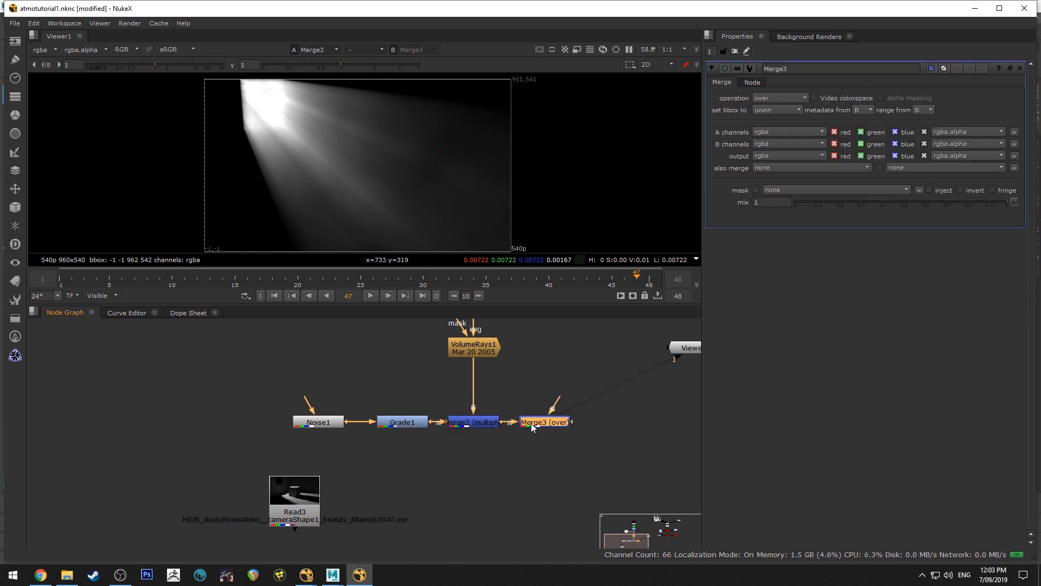
pyautogui.moveTo(531, 423); pyautogui.dragTo(463, 499)
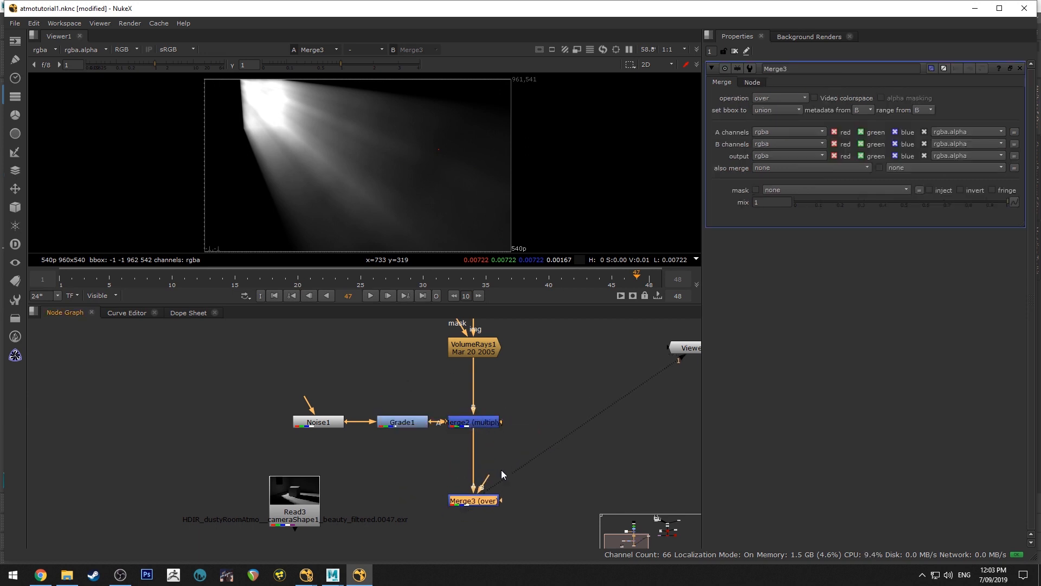
pyautogui.moveTo(489, 476); pyautogui.dragTo(318, 498)
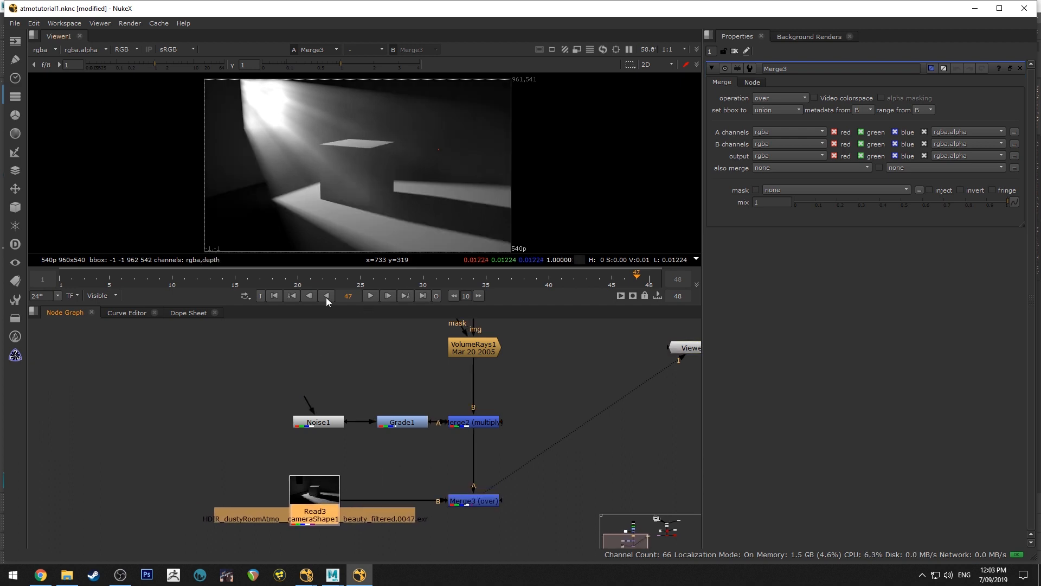
# Add a Shuffle node after Read3 and set its first input layer to depth
pyautogui.moveTo(510, 489); pyautogui.dragTo(482, 478, button='middle')
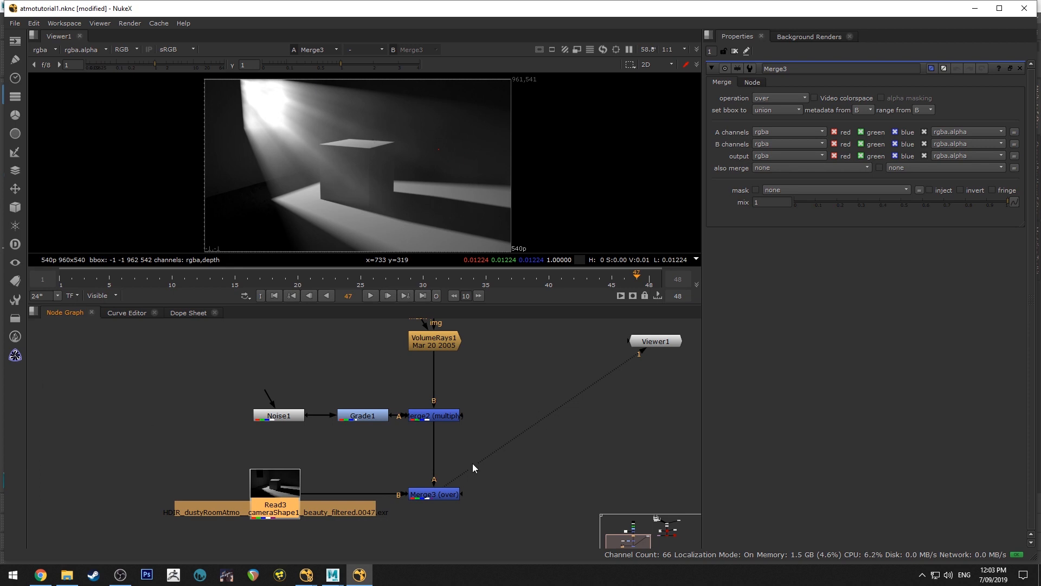
pyautogui.moveTo(367, 432); pyautogui.dragTo(370, 358, button='middle')
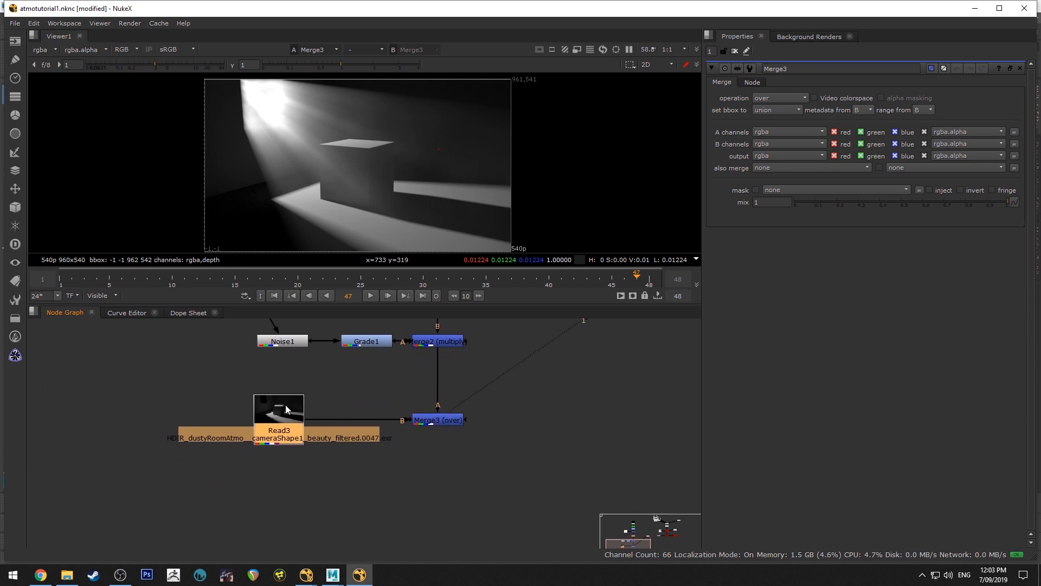
pyautogui.press('Tab')
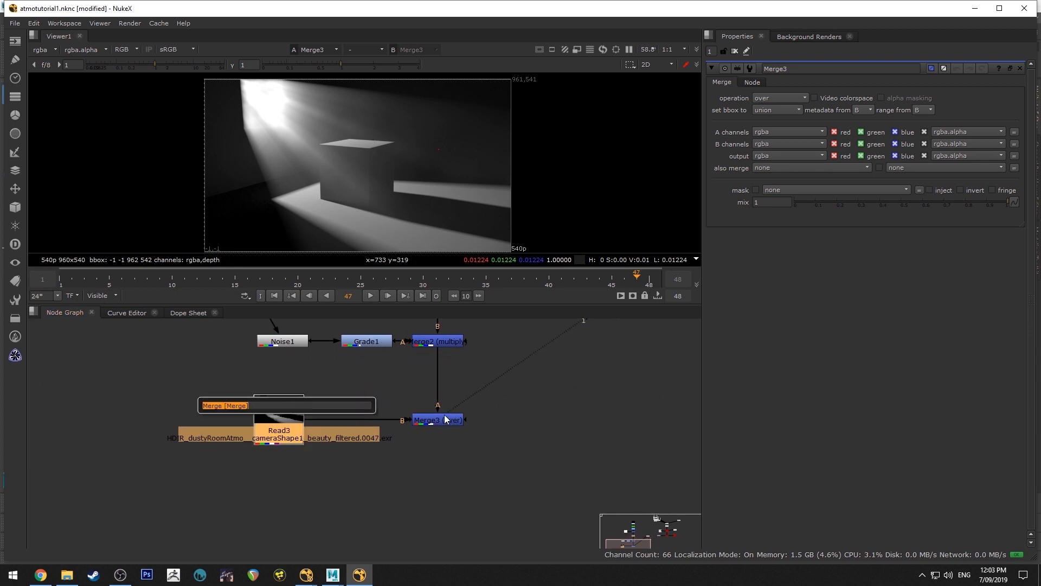
pyautogui.click(447, 420)
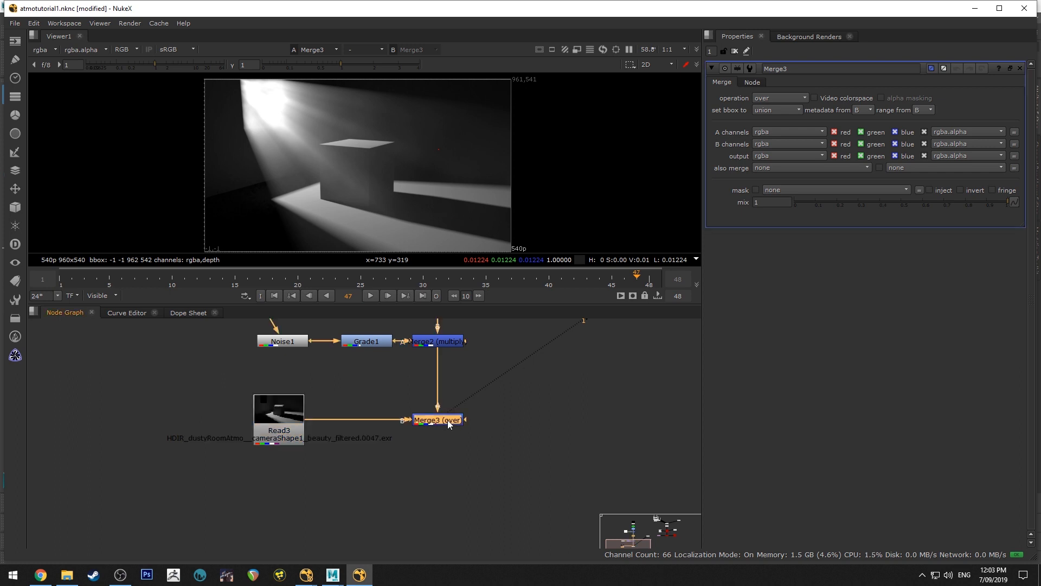
pyautogui.click(278, 426)
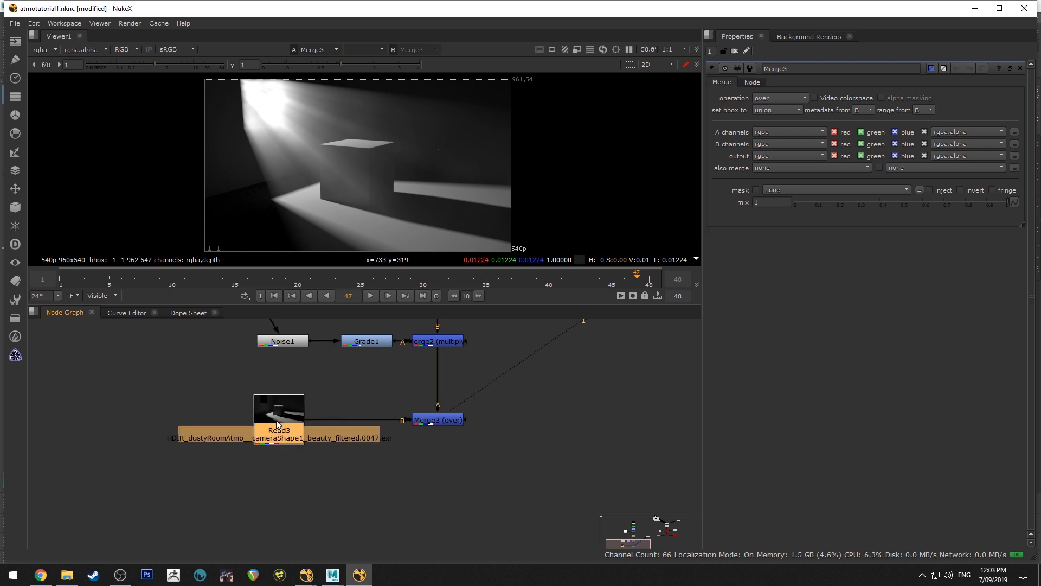
pyautogui.press('Tab')
pyautogui.write('shuf')
pyautogui.press('Return')
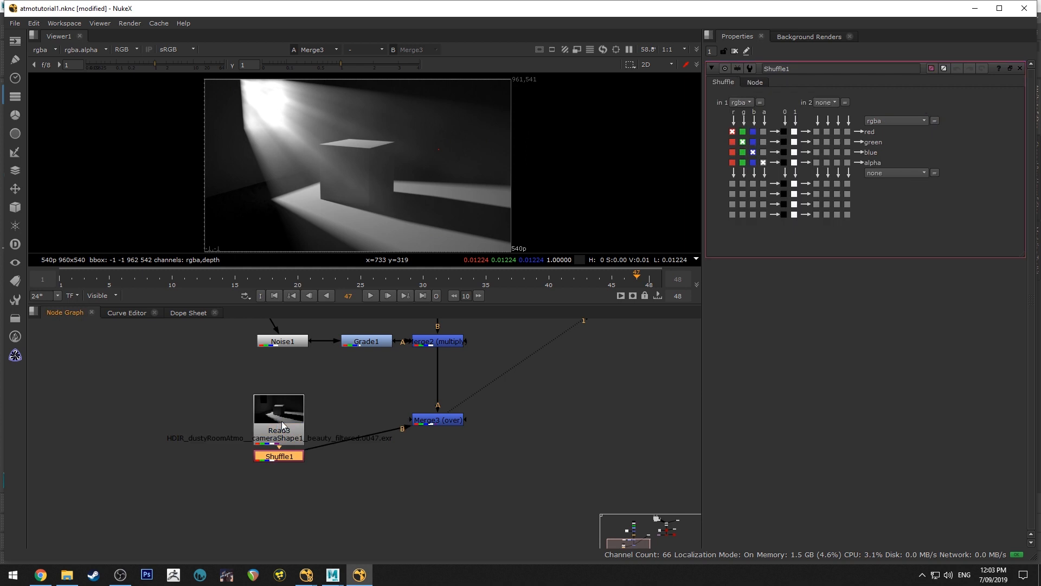
pyautogui.click(740, 102)
pyautogui.click(746, 145)
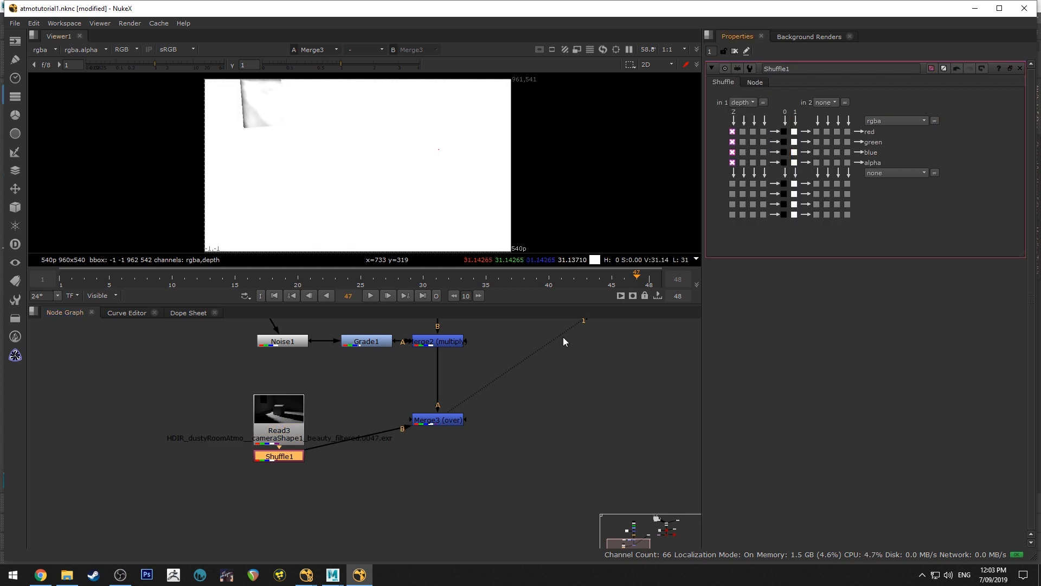
# Branch Shuffle1 off below Read3, keep Read3 wired directly into Merge3, and view the shuffled depth
pyautogui.moveTo(298, 460); pyautogui.dragTo(292, 410)
pyautogui.doubleClick(287, 425)
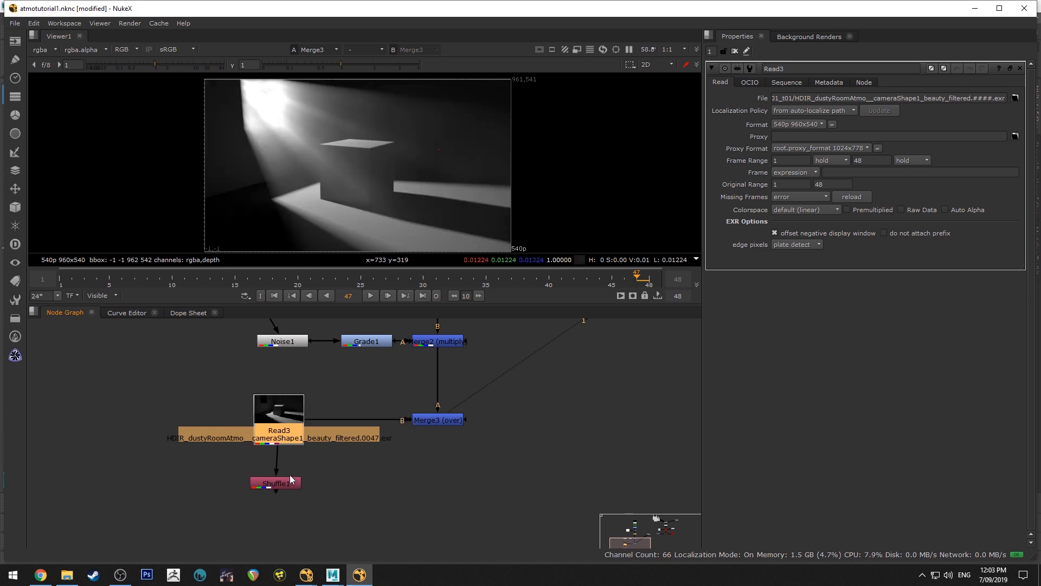
pyautogui.moveTo(290, 480); pyautogui.dragTo(293, 481)
pyautogui.click(286, 425)
pyautogui.click(303, 483)
pyautogui.press('1')
pyautogui.click(321, 386)
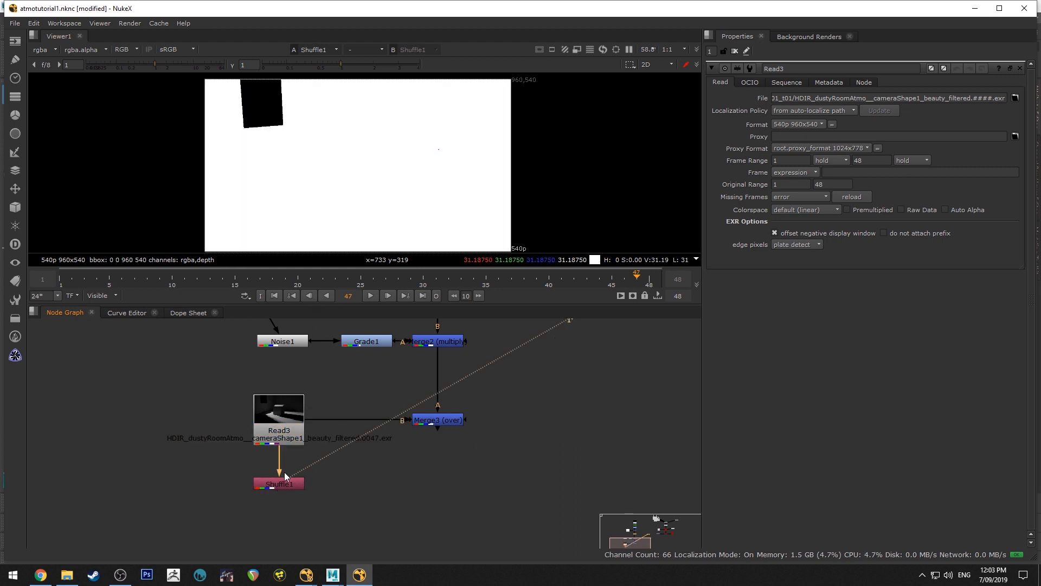
# Add a Grade node after Shuffle1 and set its whitepoint to 250 to normalize the depth pass
pyautogui.doubleClick(282, 482)
pyautogui.press('Tab')
pyautogui.write('gra')
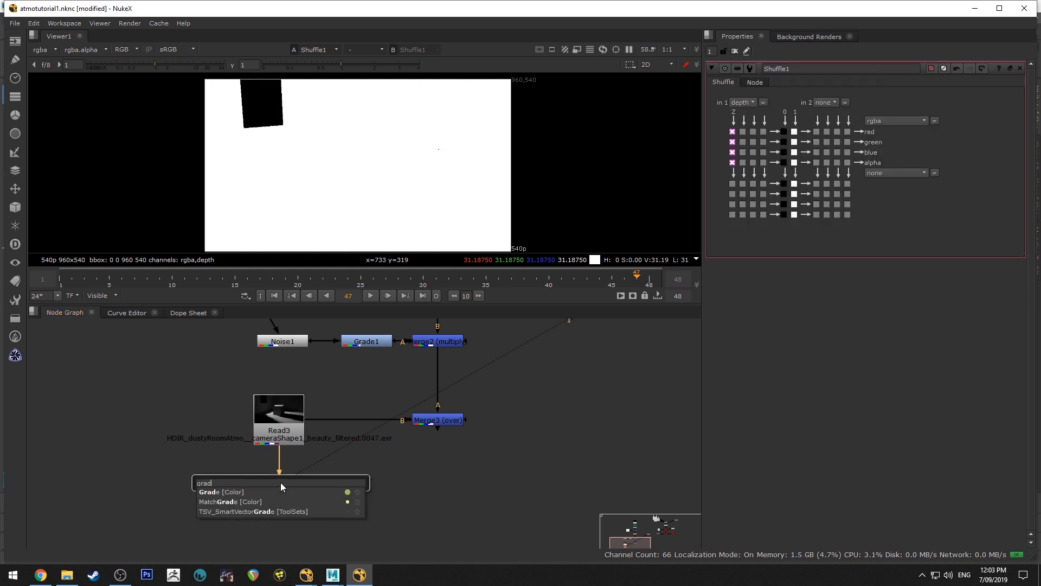
pyautogui.press('Return')
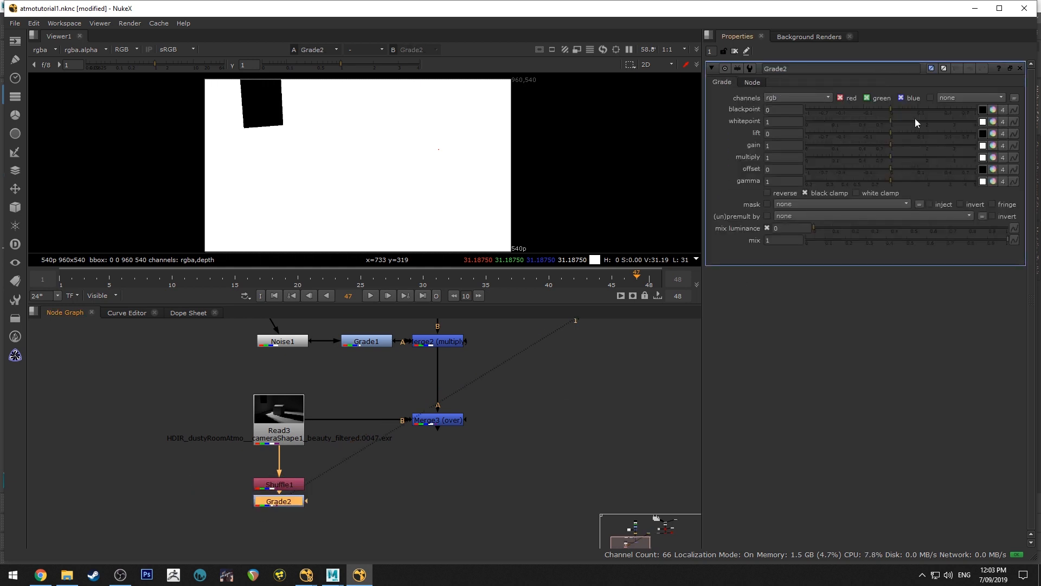
pyautogui.click(784, 122)
pyautogui.write('250')
pyautogui.press('Return')
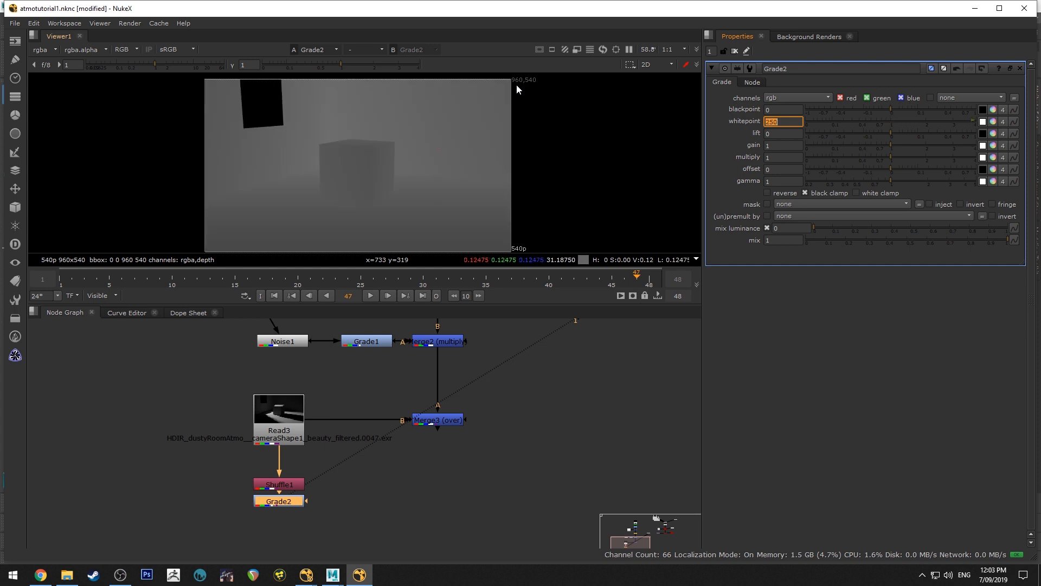
pyautogui.click(294, 502)
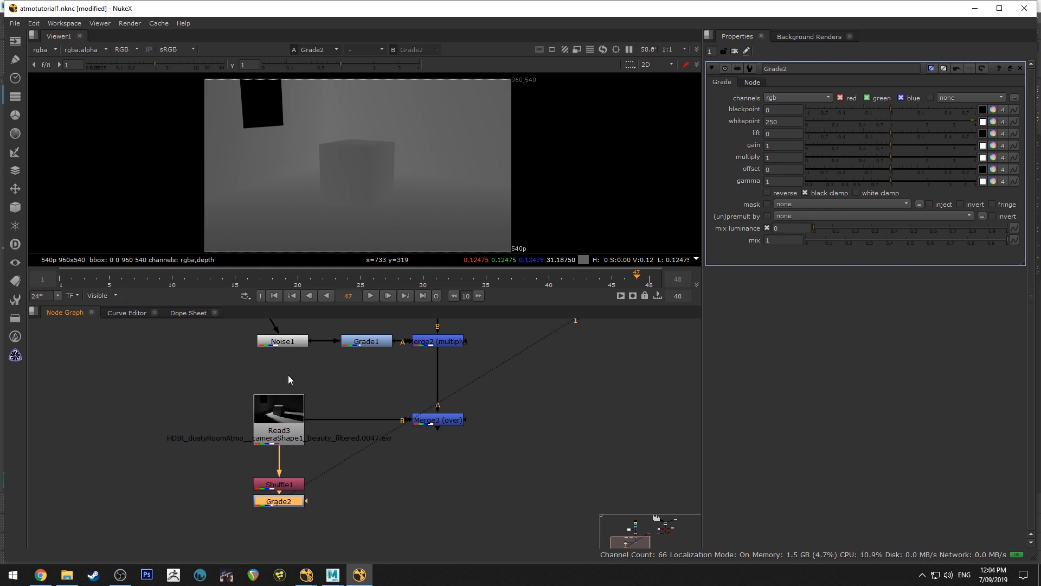
# Add another Merge node fed by Merge3 and place it directly below
pyautogui.click(453, 423)
pyautogui.press('Tab')
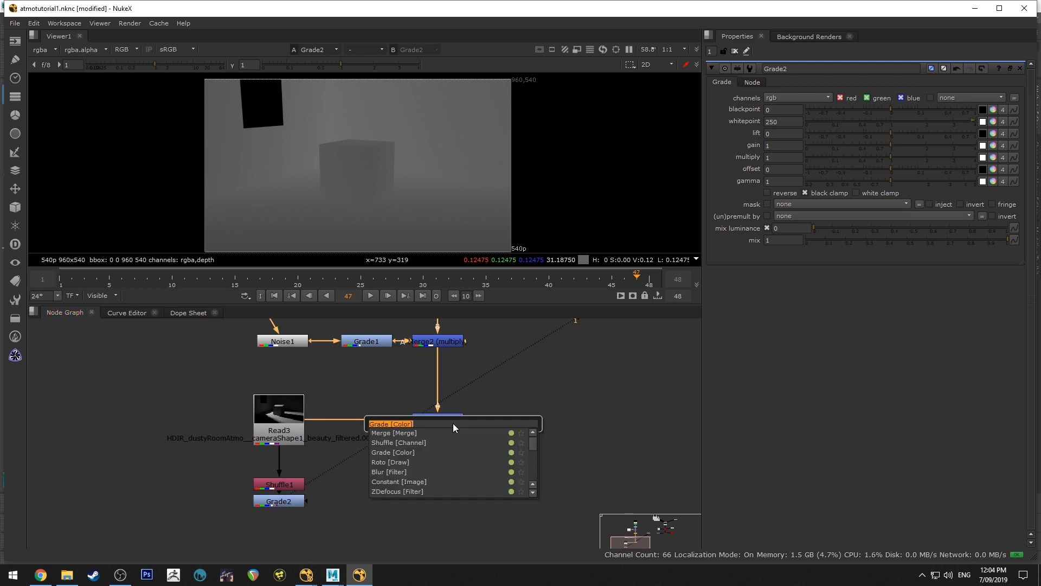
pyautogui.write('merge')
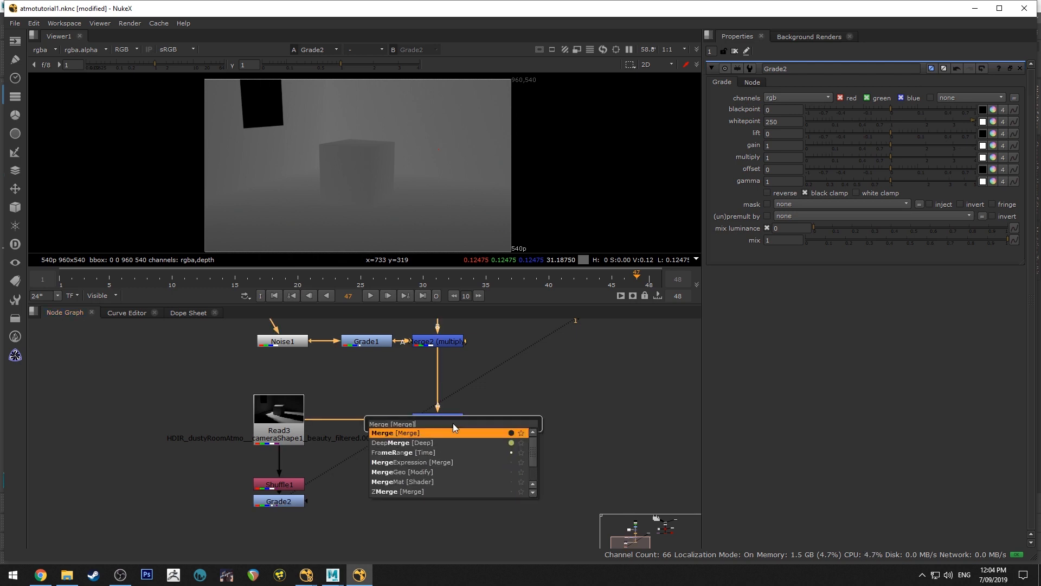
pyautogui.press('Return')
pyautogui.moveTo(496, 419); pyautogui.dragTo(425, 496)
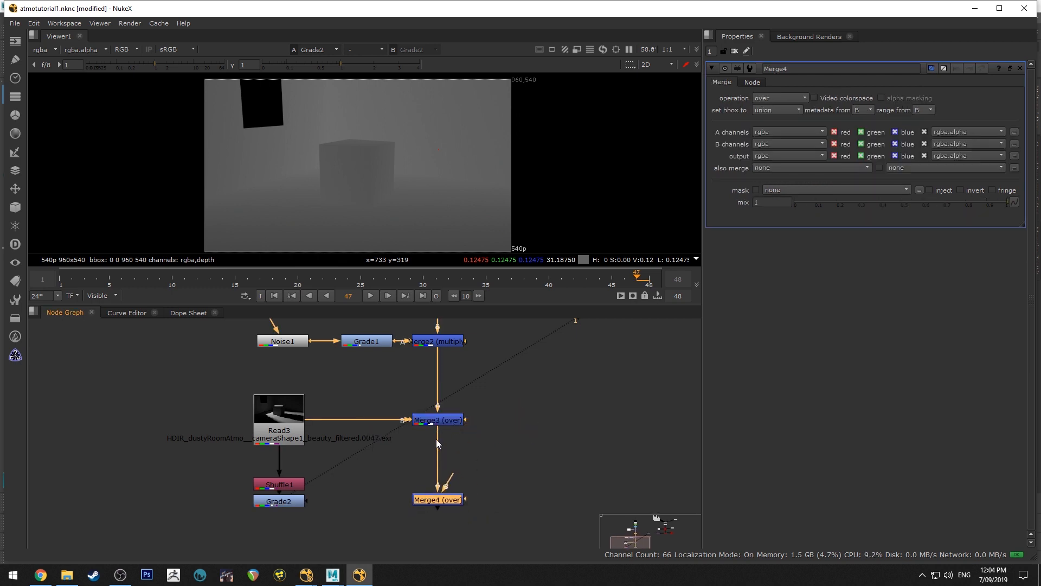
# Connect Merge4's A input to Grade2, keep Merge3 on its B input, and line Merge4 up with Grade2
pyautogui.moveTo(436, 438); pyautogui.dragTo(297, 505)
pyautogui.moveTo(448, 481); pyautogui.dragTo(438, 422)
pyautogui.moveTo(446, 500); pyautogui.dragTo(446, 502)
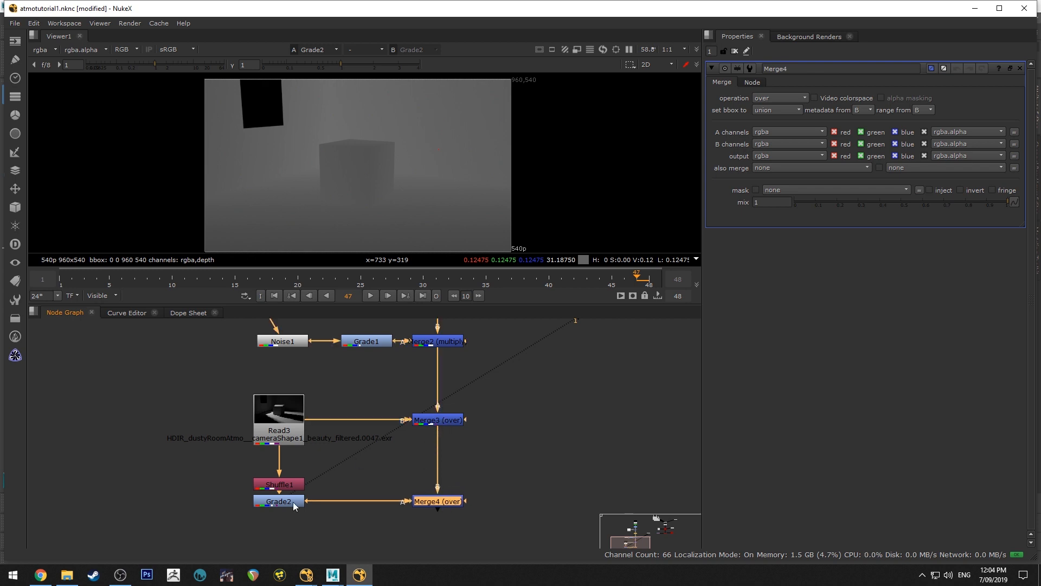
pyautogui.moveTo(521, 447); pyautogui.dragTo(538, 379, button='middle')
pyautogui.scroll(2, 497, 432)
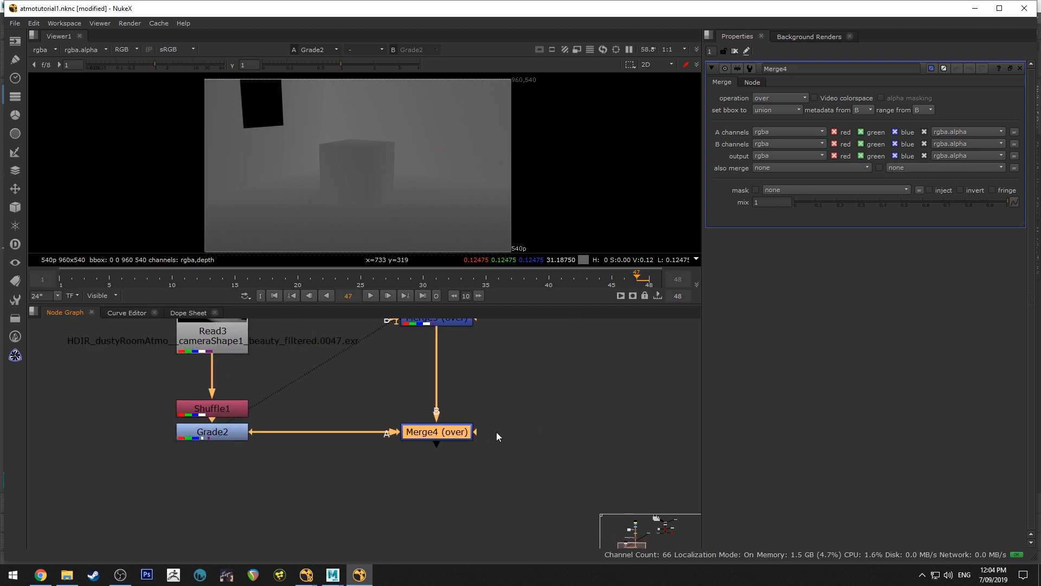
pyautogui.moveTo(448, 393); pyautogui.dragTo(448, 461, button='middle')
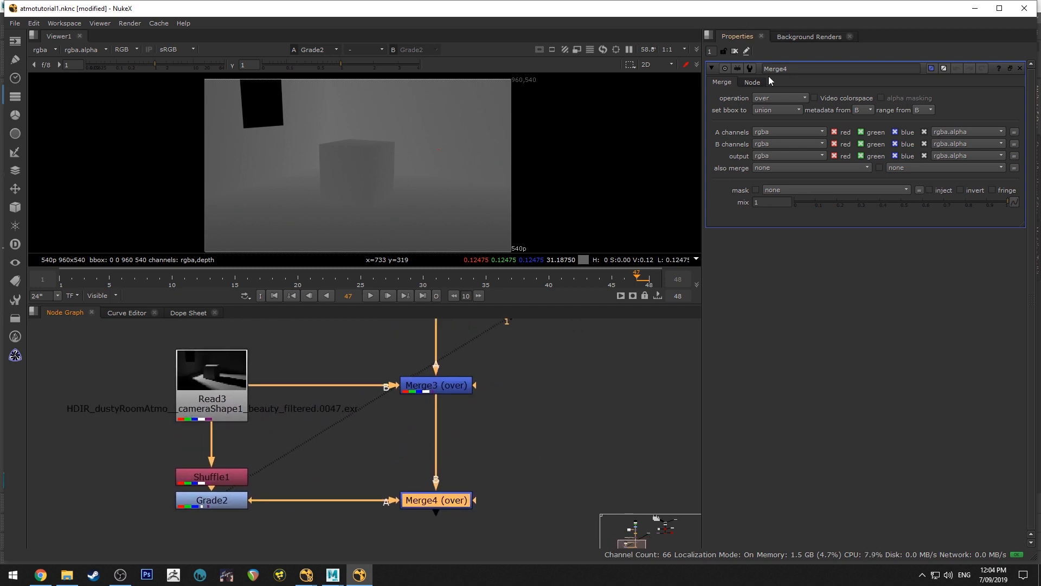
# Set Merge4's operation to screen and view its output, comparing it with Merge3's
pyautogui.click(803, 99)
pyautogui.click(792, 261)
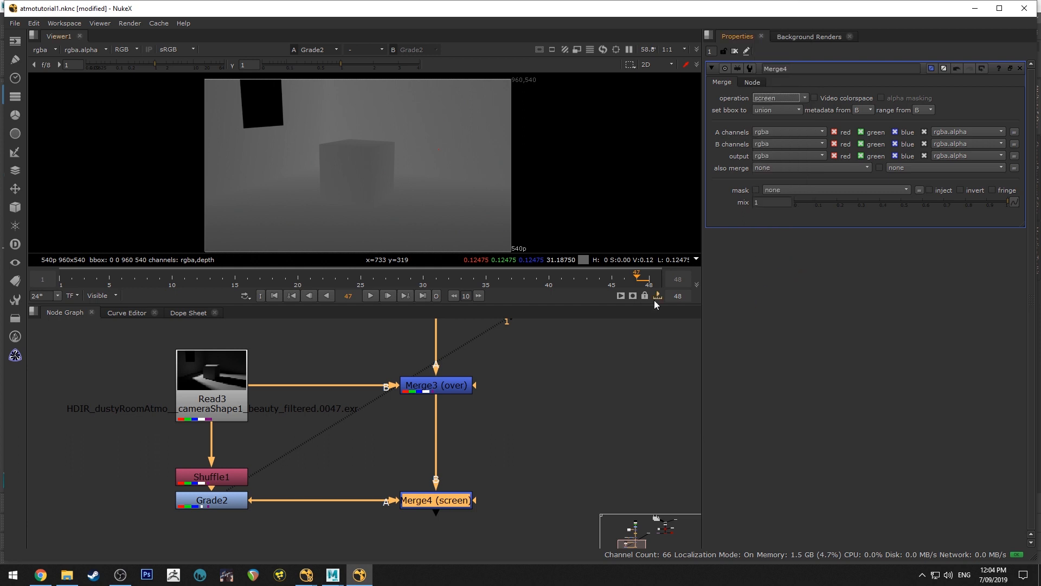
pyautogui.press('1')
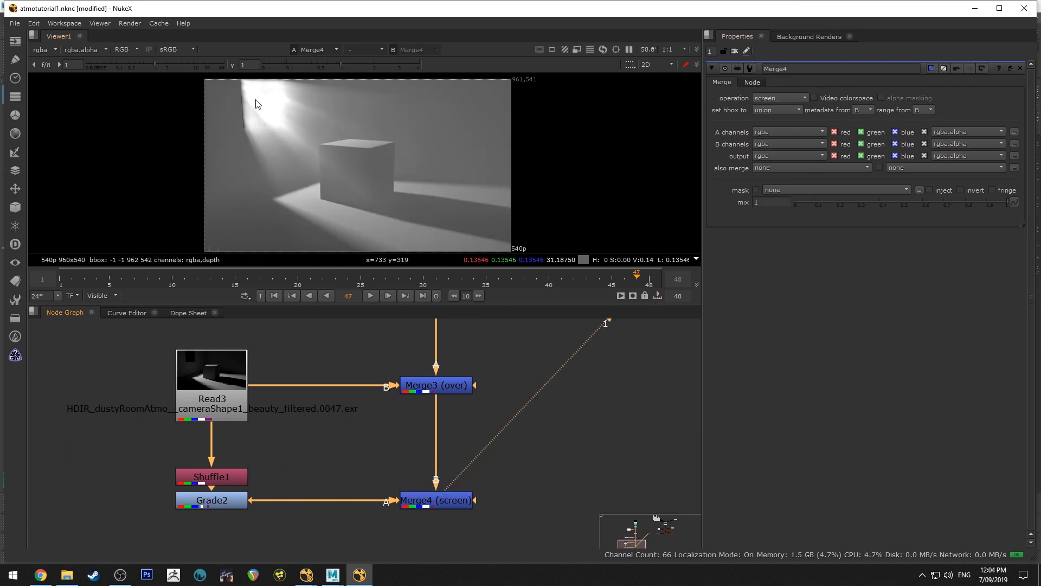
pyautogui.click(456, 390)
pyautogui.press('1')
pyautogui.click(454, 501)
pyautogui.press('1')
# Space Shuffle1 evenly between Read3 and Grade2, and lower Merge4's mix to 0.075
pyautogui.moveTo(231, 476); pyautogui.dragTo(234, 463)
pyautogui.click(209, 392)
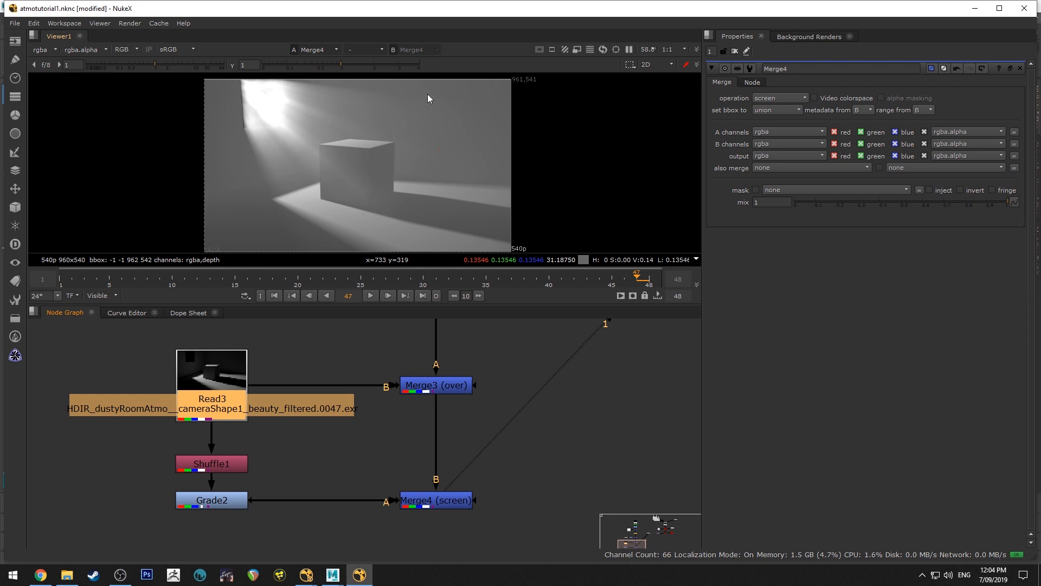
pyautogui.click(460, 504)
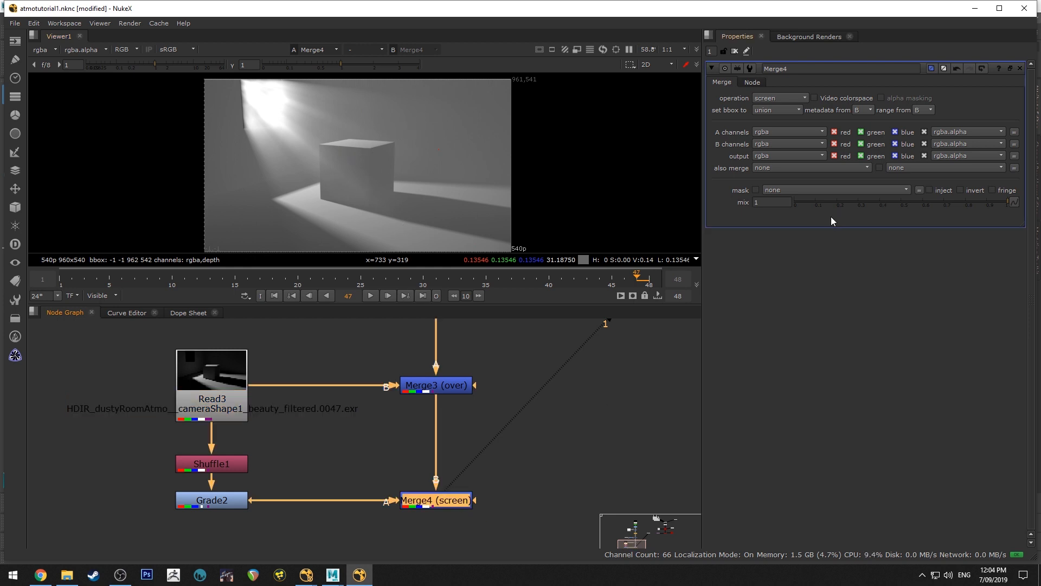
pyautogui.moveTo(941, 200); pyautogui.dragTo(801, 208)
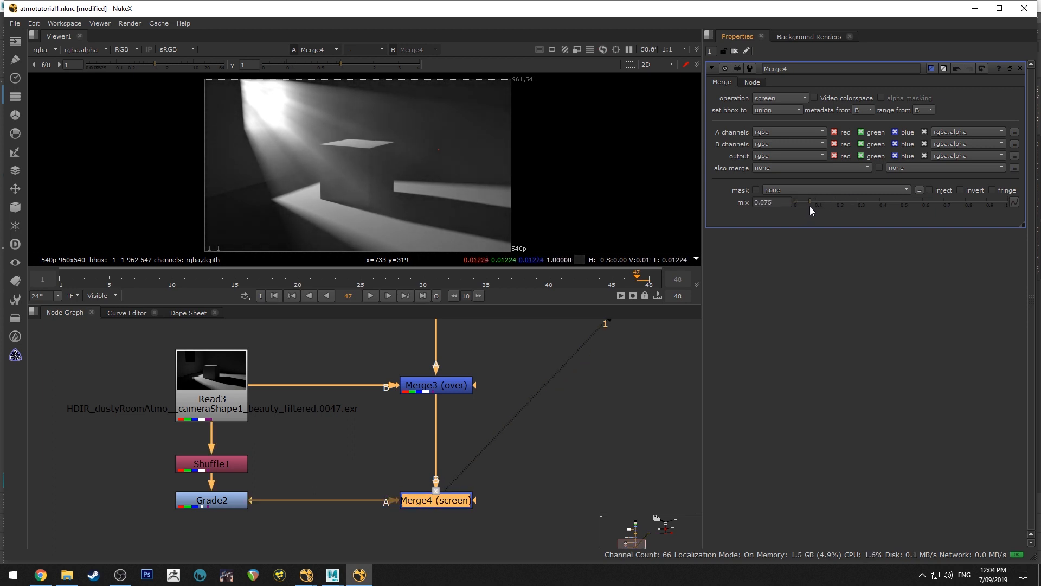
# Play the composite from the first frame, enlarge the viewer area, and examine the light rays at frame 14
pyautogui.scroll(5, 481, 189)
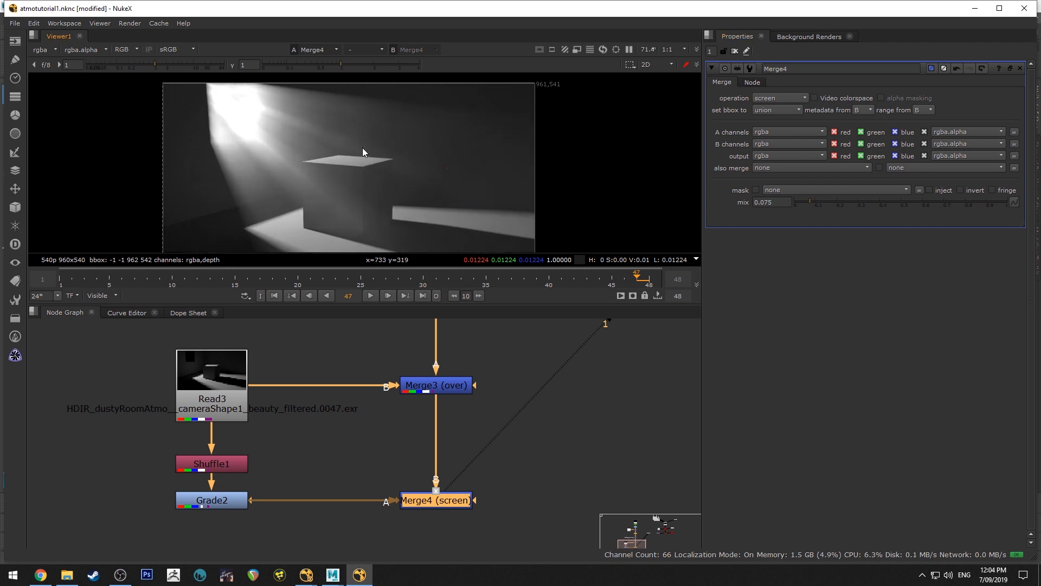
pyautogui.scroll(-3, 453, 165)
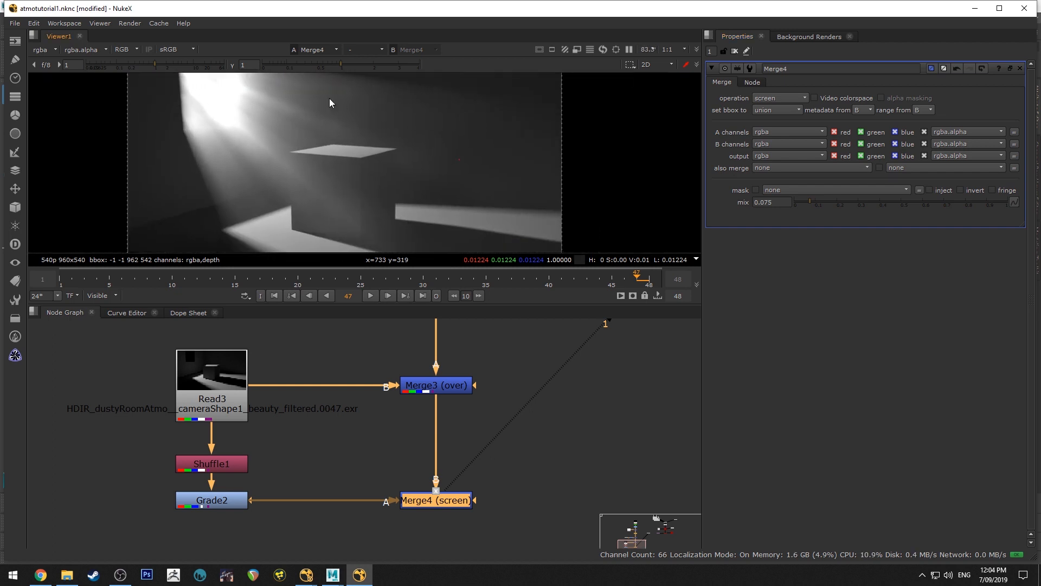
pyautogui.moveTo(457, 159); pyautogui.dragTo(395, 118, button='middle')
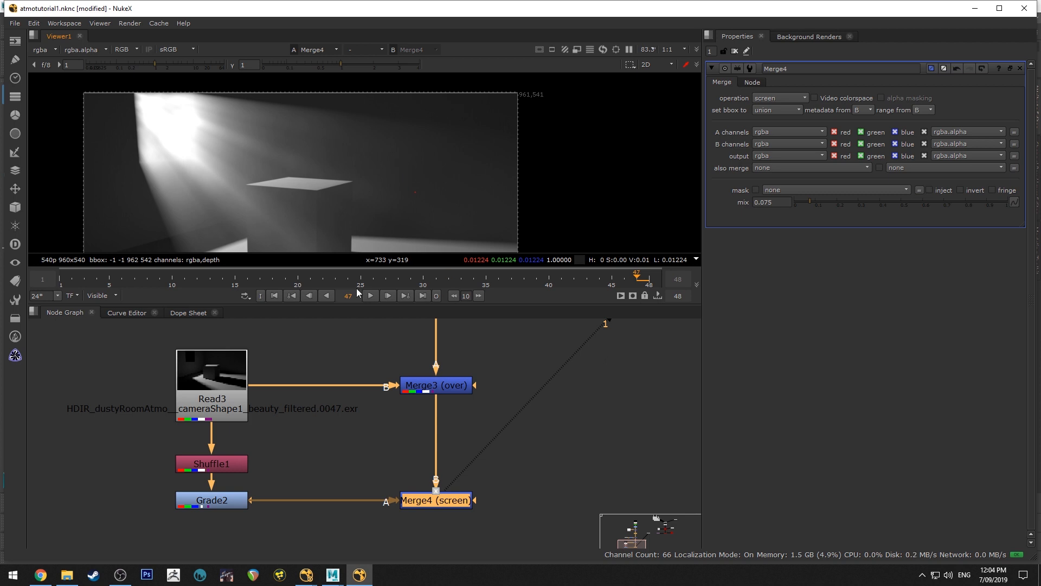
pyautogui.moveTo(402, 193); pyautogui.dragTo(415, 157, button='middle')
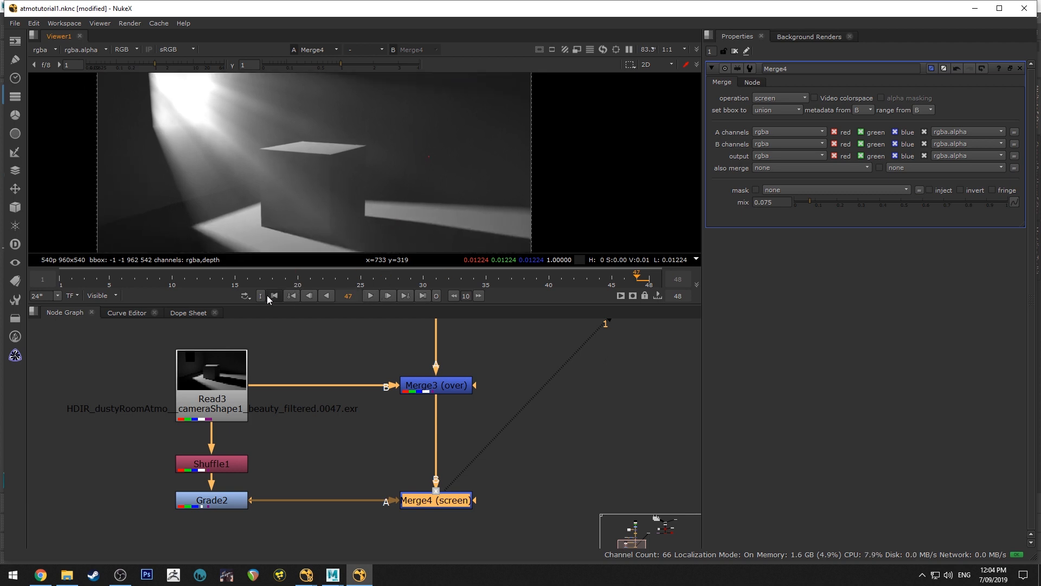
pyautogui.click(274, 295)
pyautogui.click(370, 295)
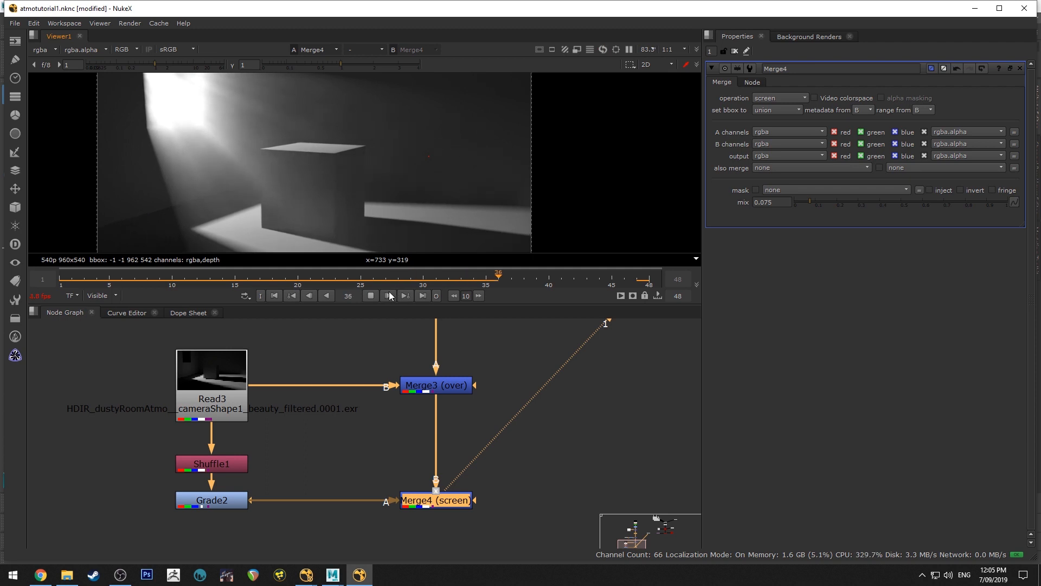
pyautogui.click(371, 296)
pyautogui.scroll(-3, 495, 365)
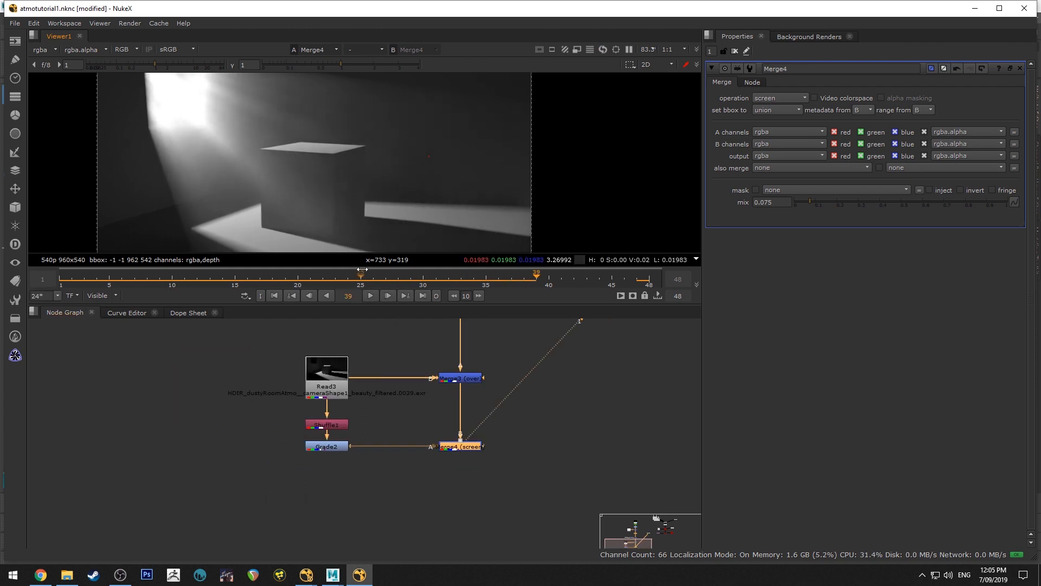
pyautogui.moveTo(402, 303); pyautogui.dragTo(403, 419)
pyautogui.moveTo(358, 277); pyautogui.dragTo(400, 215, button='middle')
pyautogui.scroll(-1, 385, 186)
pyautogui.click(223, 393)
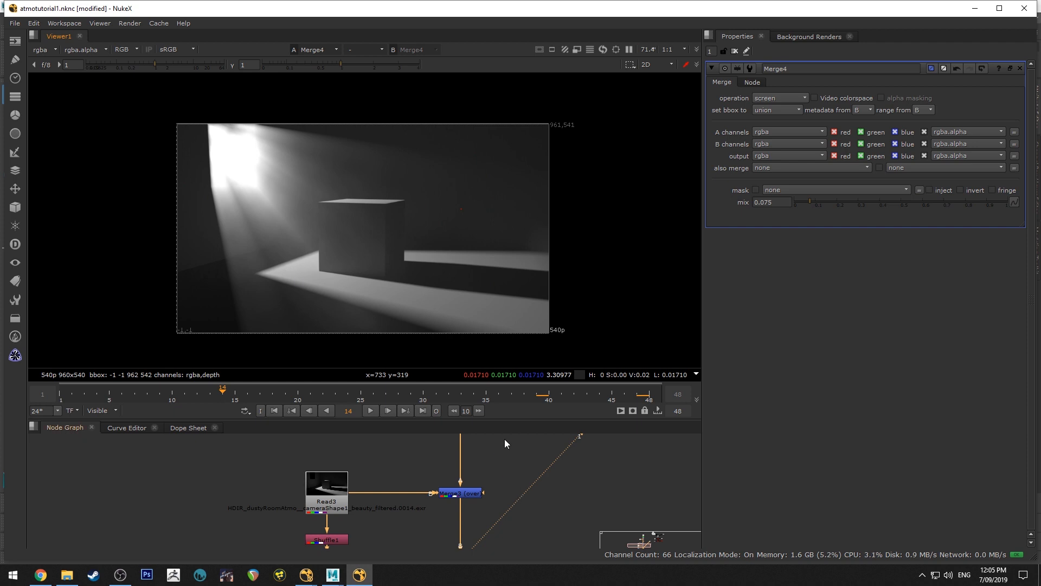
# Open VolumeRays1 and, at frame 1, move its Volumetrics Center to about x -24, y 563
pyautogui.moveTo(504, 444); pyautogui.dragTo(428, 531, button='middle')
pyautogui.click(440, 522)
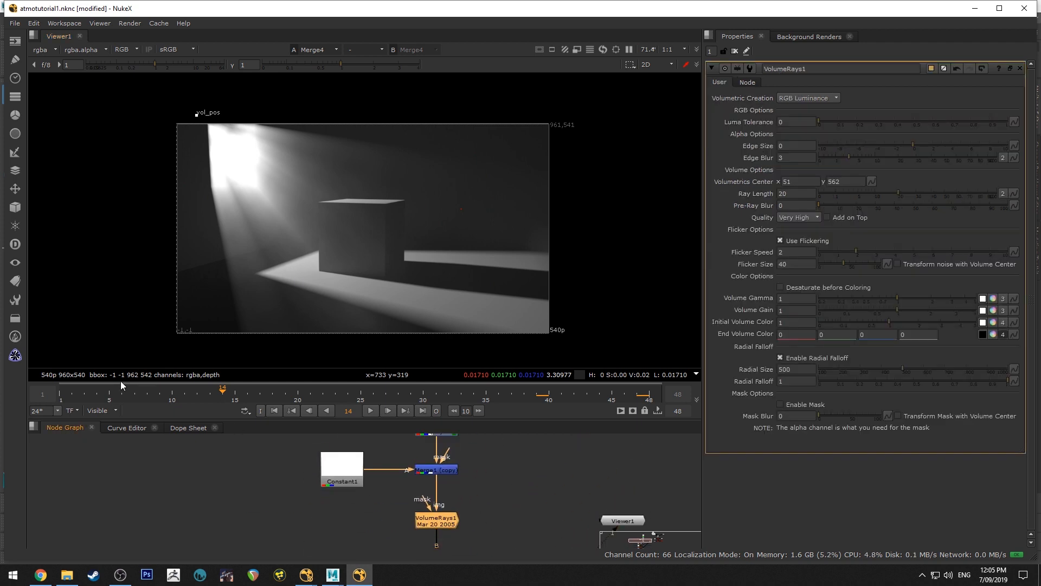
pyautogui.click(60, 390)
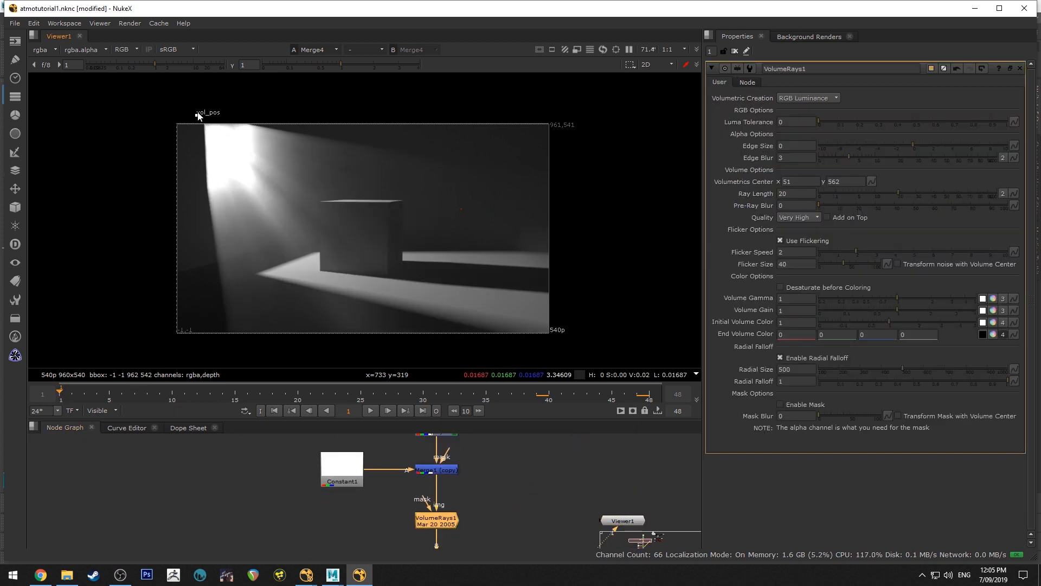
pyautogui.moveTo(196, 114); pyautogui.dragTo(166, 108)
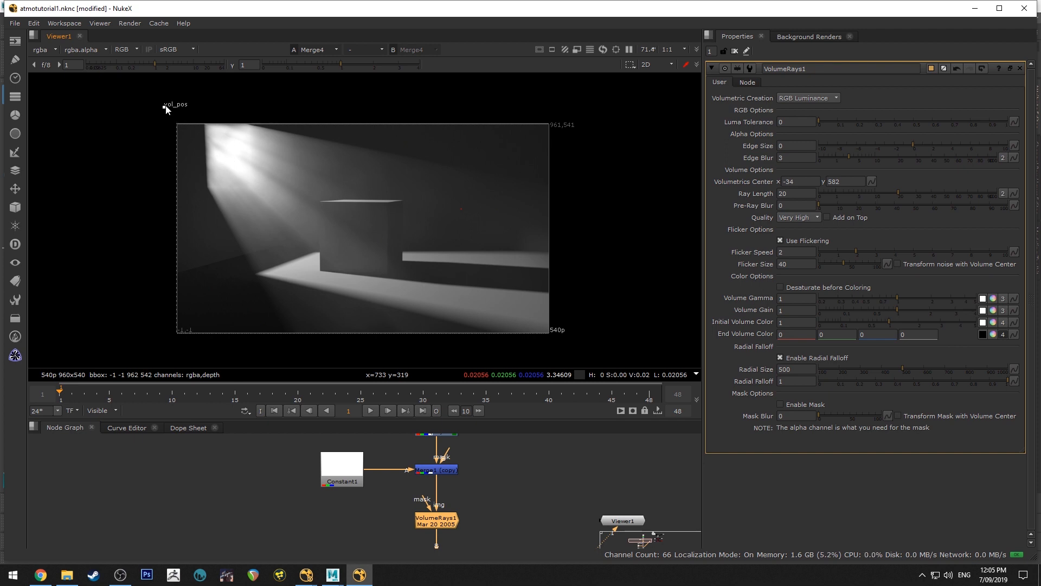
pyautogui.moveTo(164, 108)
pyautogui.mouseDown()
pyautogui.moveTo(120, 93)
pyautogui.moveTo(142, 93)
pyautogui.moveTo(168, 114)
pyautogui.mouseUp()
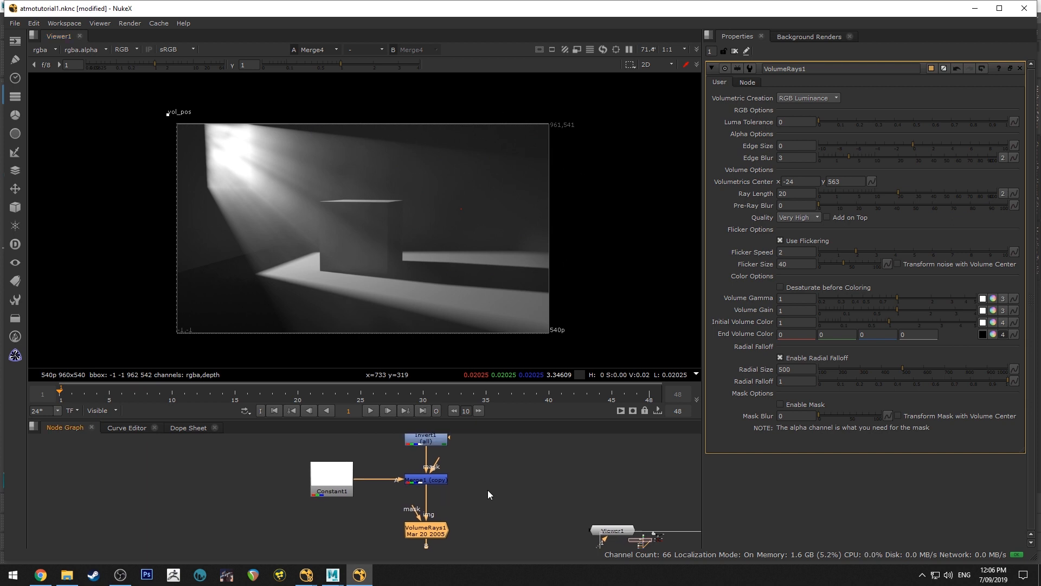
# Add a Roto node beside Merge3, detached from the main chain, and connect it to Merge3's mask input
pyautogui.moveTo(489, 420); pyautogui.dragTo(491, 314)
pyautogui.moveTo(494, 396); pyautogui.dragTo(451, 365, button='middle')
pyautogui.click(383, 406)
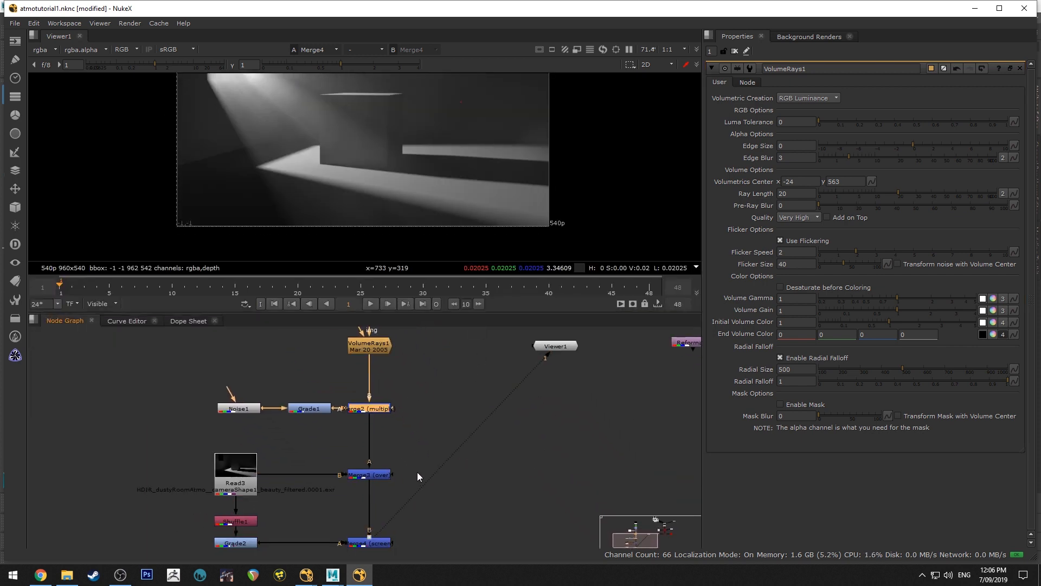
pyautogui.moveTo(417, 472); pyautogui.dragTo(410, 409, button='middle')
pyautogui.click(374, 412)
pyautogui.press('Tab')
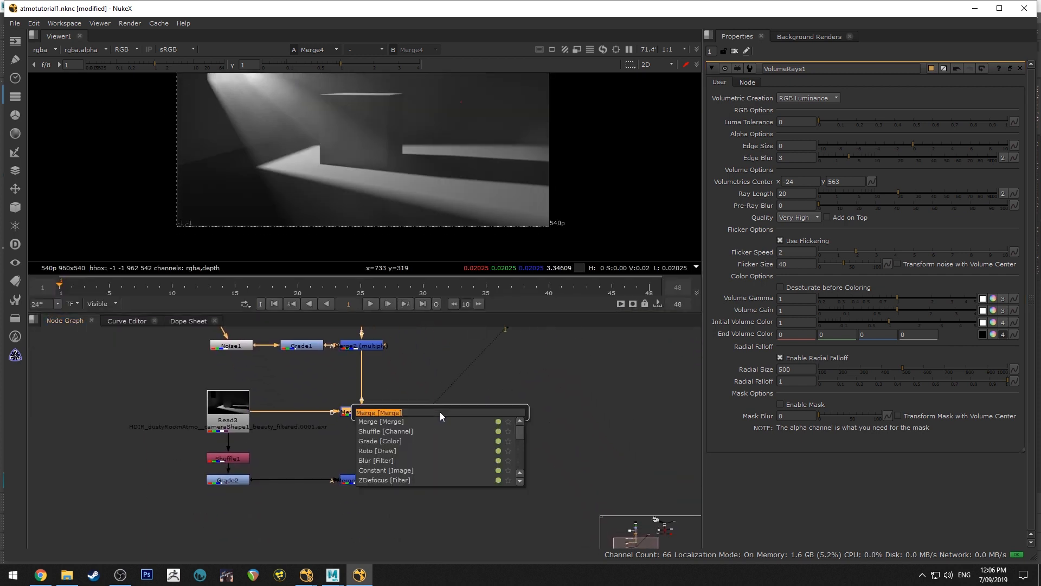
pyautogui.write('roto')
pyautogui.press('Return')
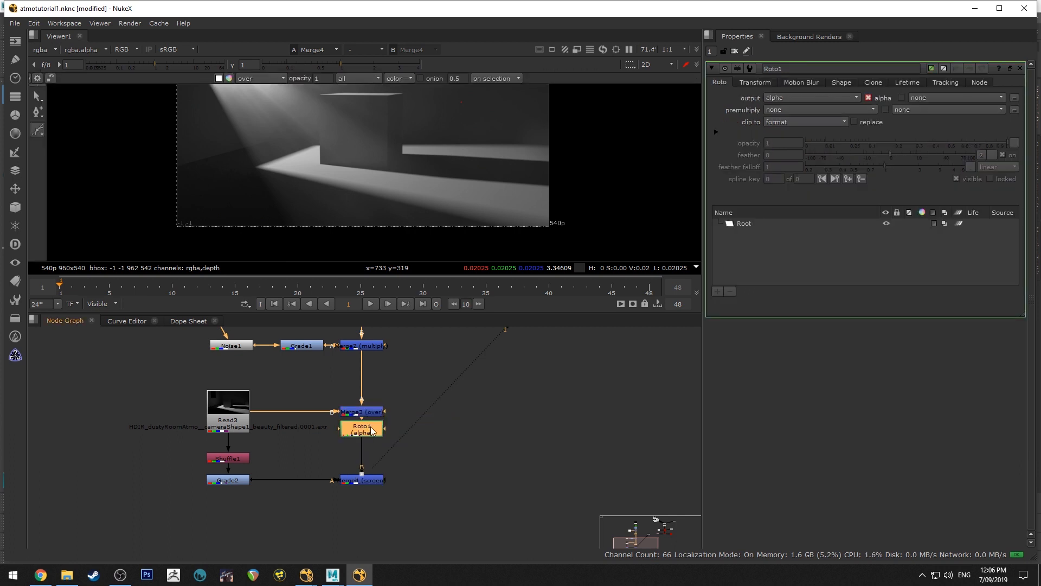
pyautogui.moveTo(370, 427); pyautogui.dragTo(443, 429)
pyautogui.hotkey('ctrl', 'shift', 'x')
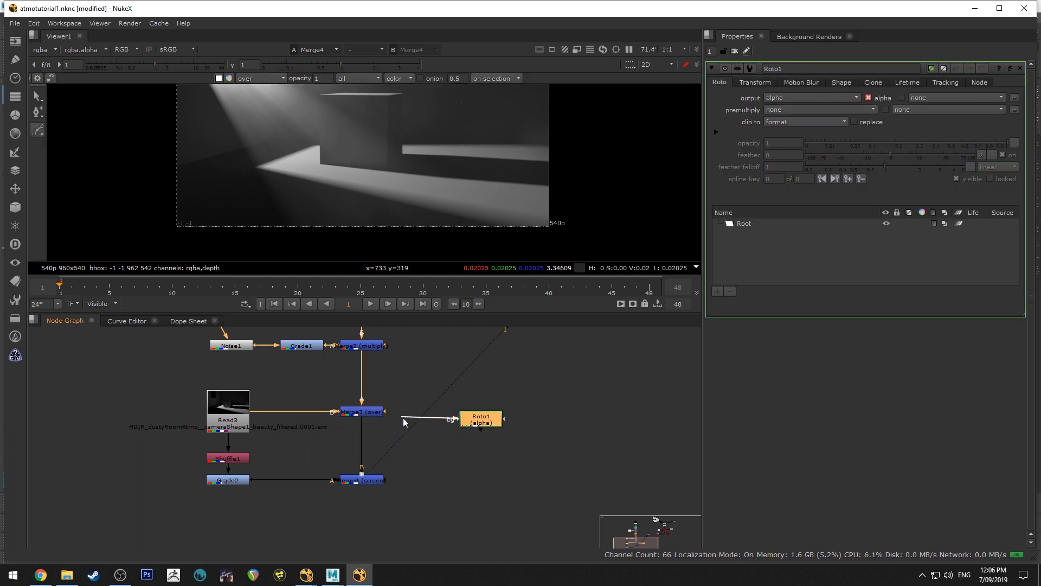
pyautogui.moveTo(390, 408); pyautogui.dragTo(472, 413)
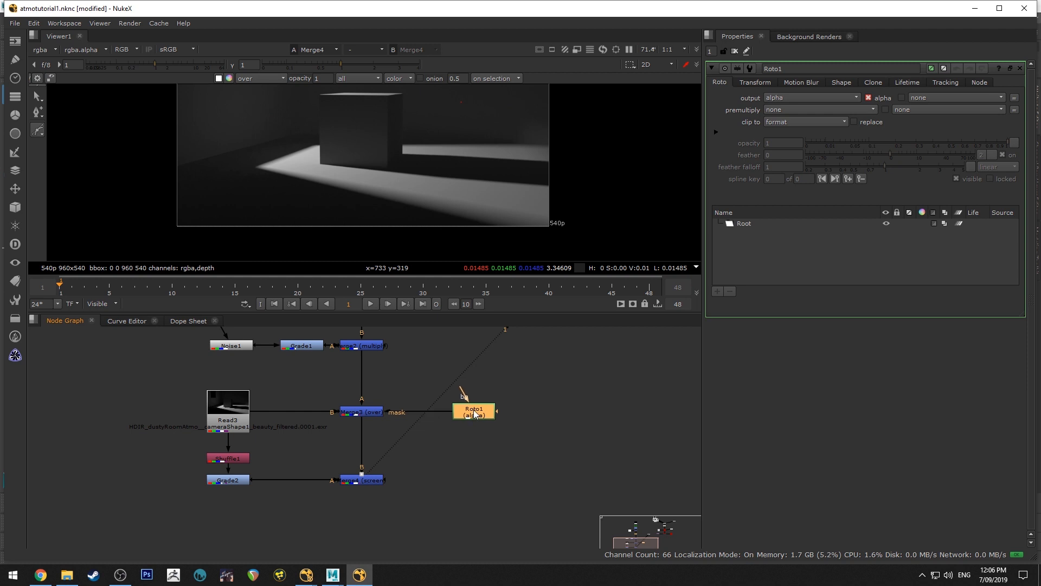
# Draw a triangular cusped Bezier in Roto1 over the dark floor in front of the light patch, extending below the frame
pyautogui.click(754, 224)
pyautogui.moveTo(491, 313); pyautogui.dragTo(485, 340)
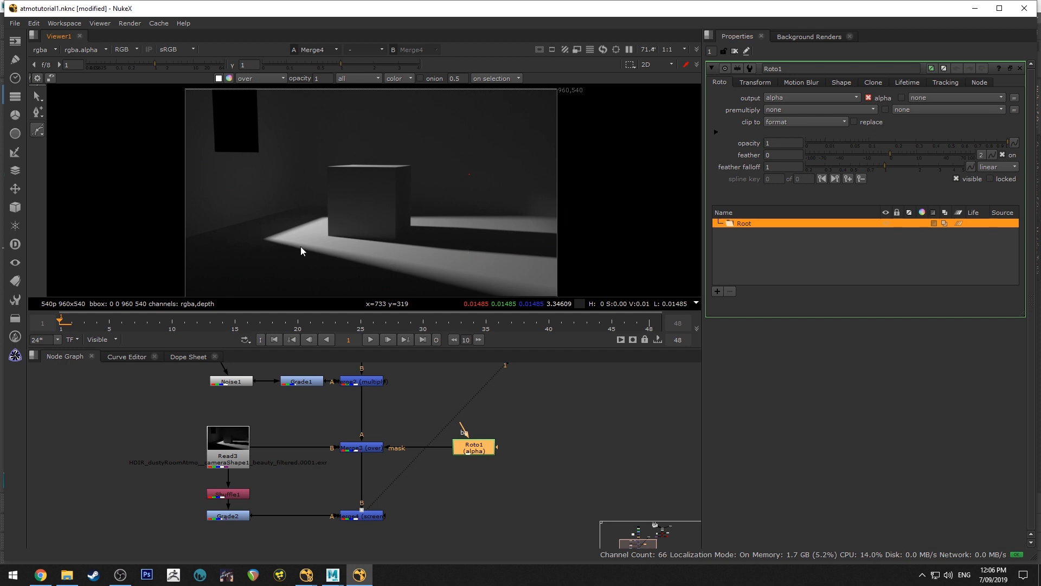
pyautogui.moveTo(301, 247); pyautogui.dragTo(299, 232, button='middle')
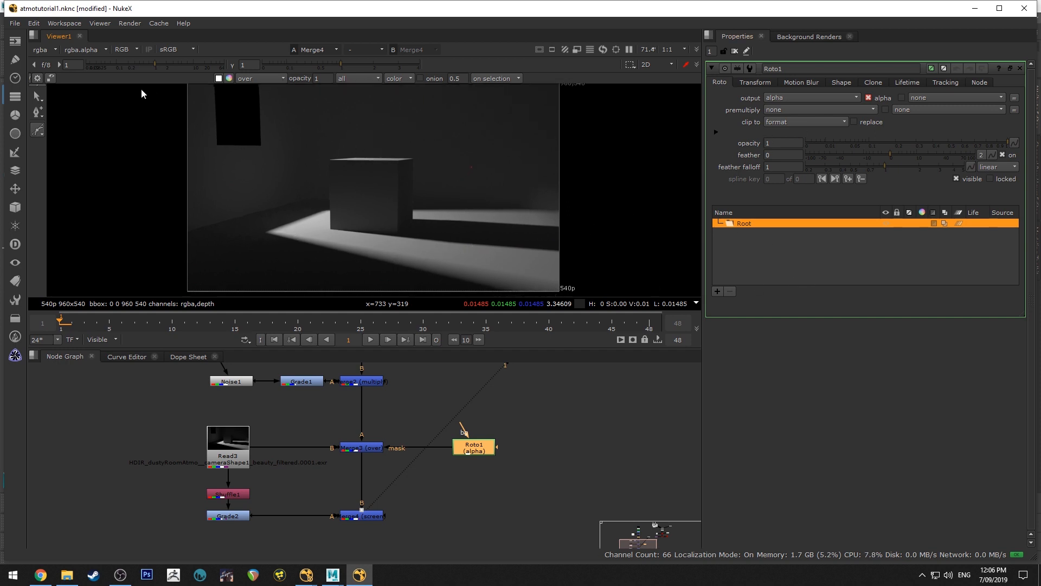
pyautogui.click(38, 130)
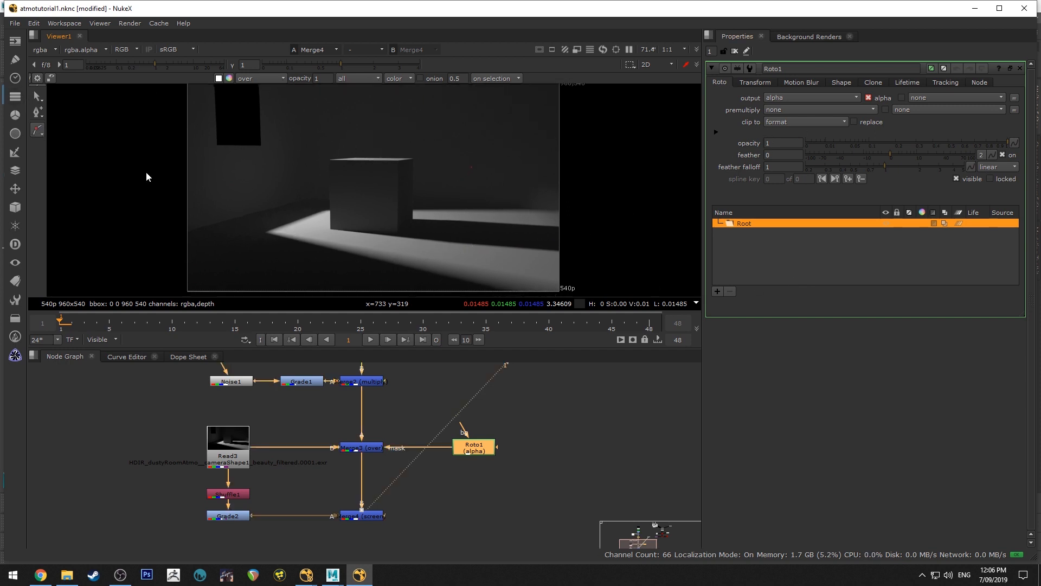
pyautogui.click(265, 232)
pyautogui.moveTo(478, 282); pyautogui.dragTo(536, 229, button='middle')
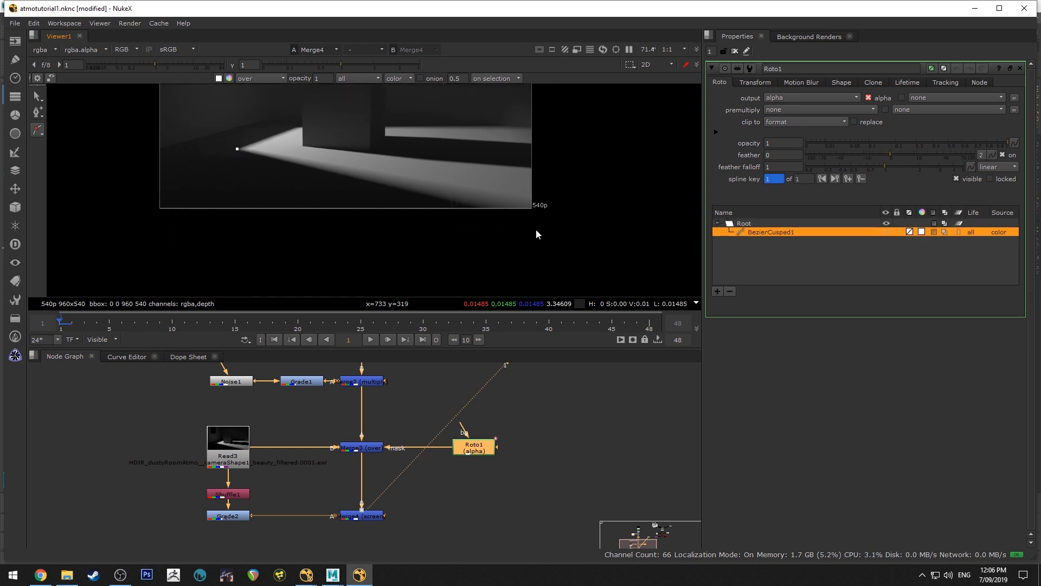
pyautogui.click(548, 224)
pyautogui.click(166, 231)
pyautogui.press('Return')
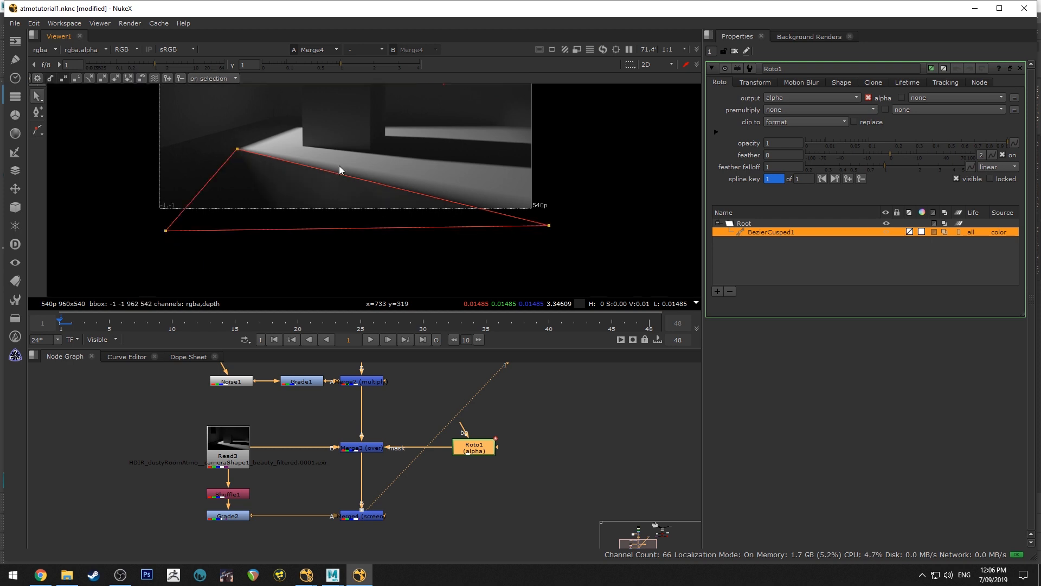
pyautogui.moveTo(340, 165); pyautogui.dragTo(324, 193, button='middle')
pyautogui.moveTo(534, 254); pyautogui.dragTo(539, 251)
pyautogui.click(221, 176)
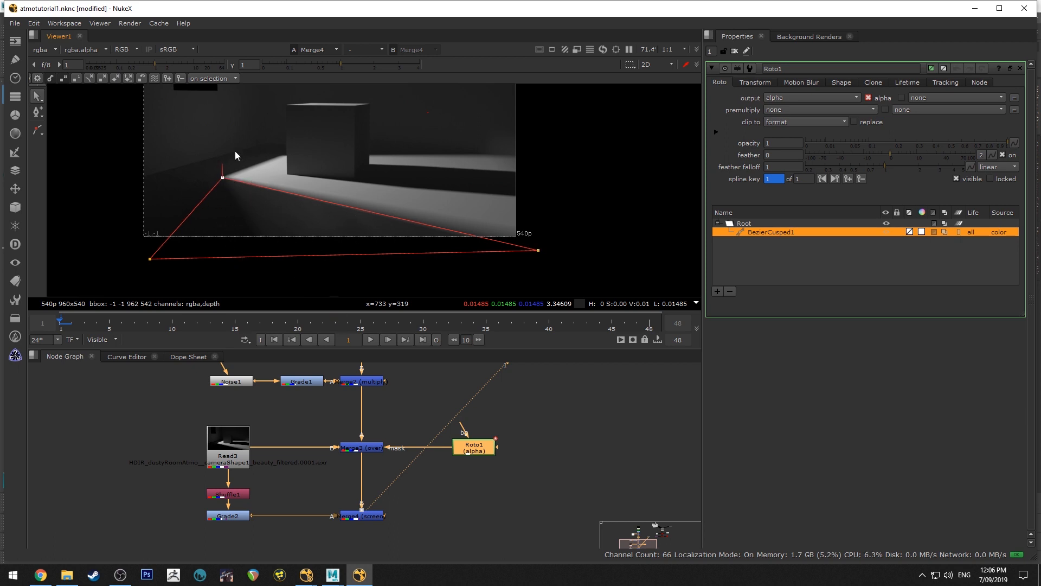
# Invert the mask on Merge3 and inspect the masked rays
pyautogui.click(371, 447)
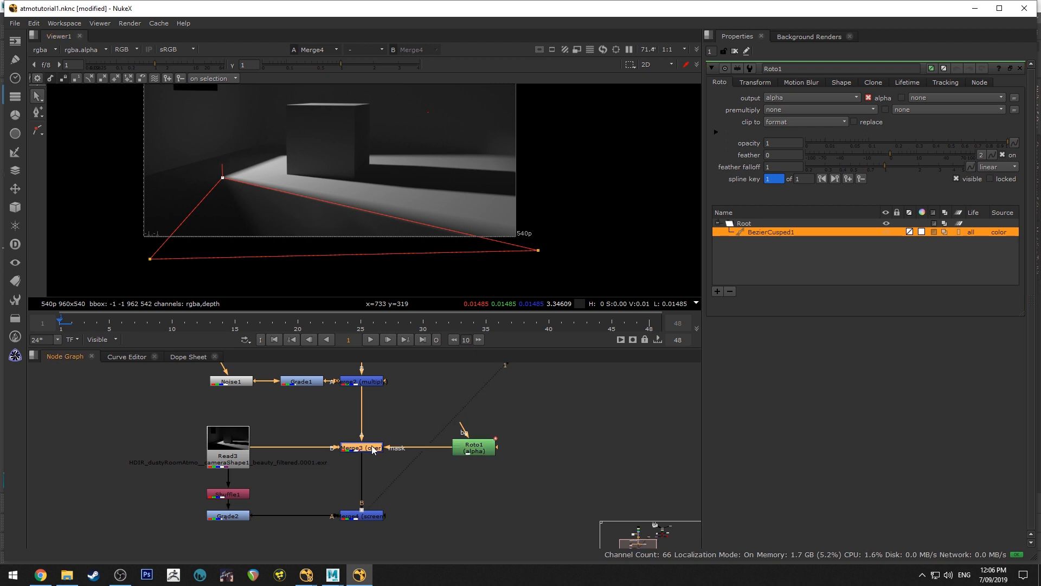
pyautogui.click(961, 190)
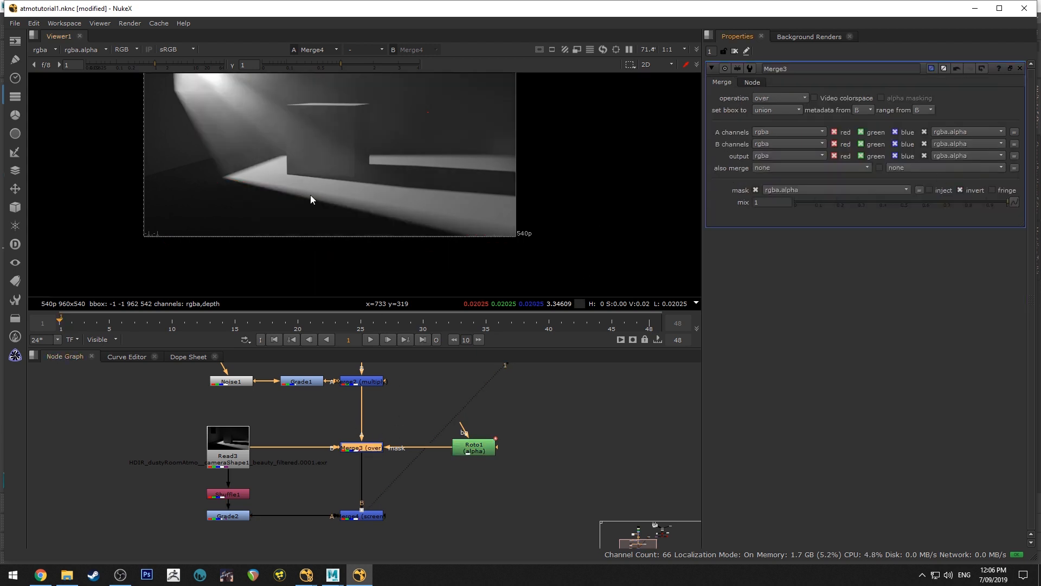
pyautogui.moveTo(310, 194); pyautogui.dragTo(385, 188, button='middle')
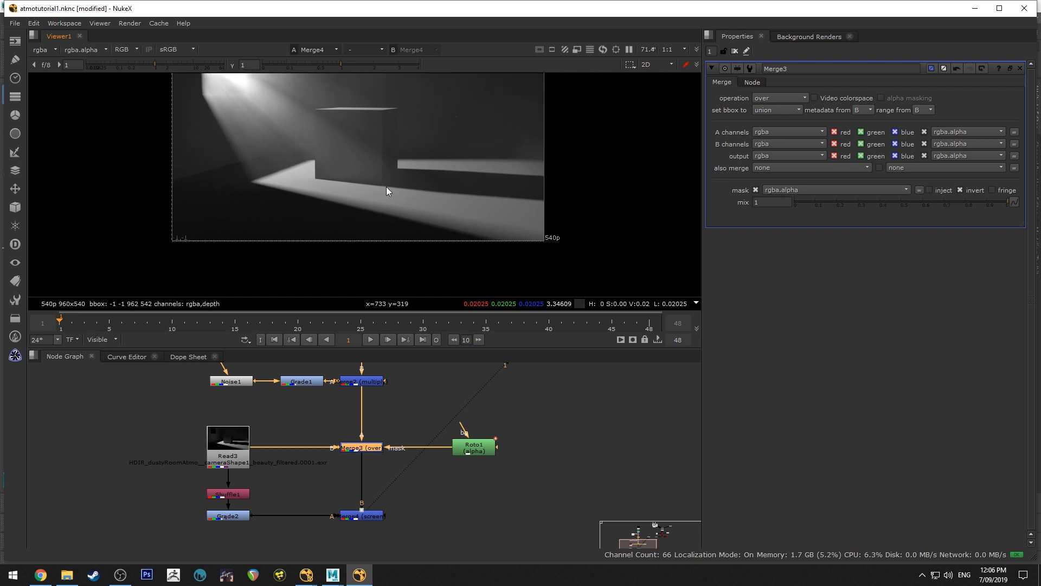
# At frame 48, reshape Roto1's triangle to follow the light patch's near edge, and play back the sequence without the overlay
pyautogui.doubleClick(486, 451)
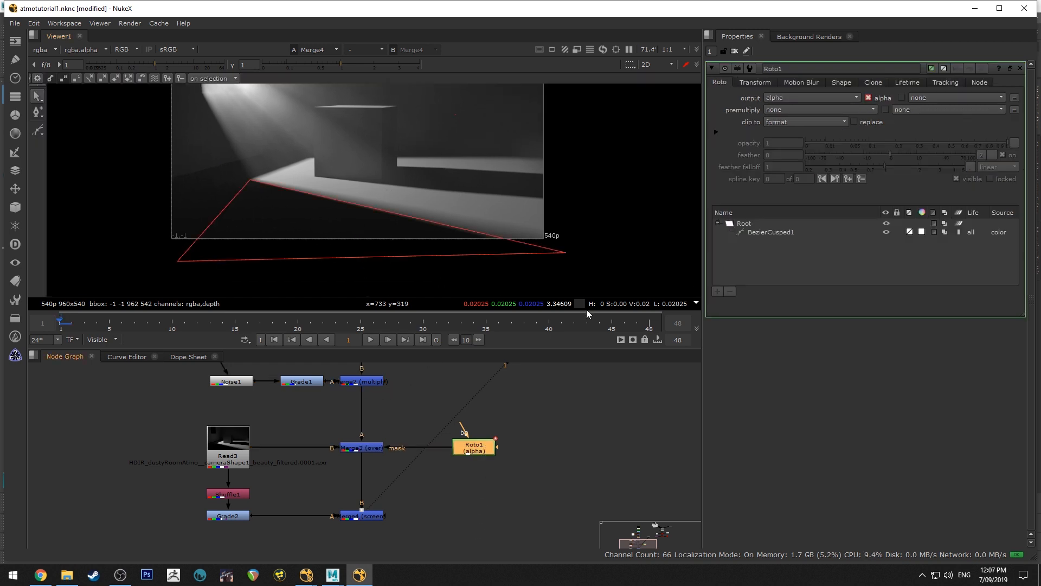
pyautogui.click(648, 325)
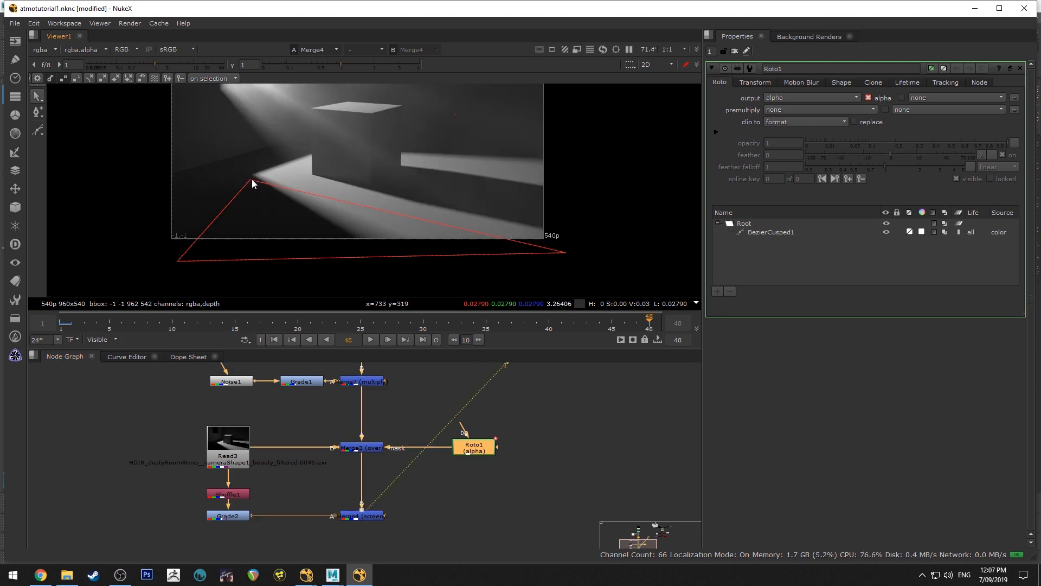
pyautogui.moveTo(251, 179); pyautogui.dragTo(256, 171)
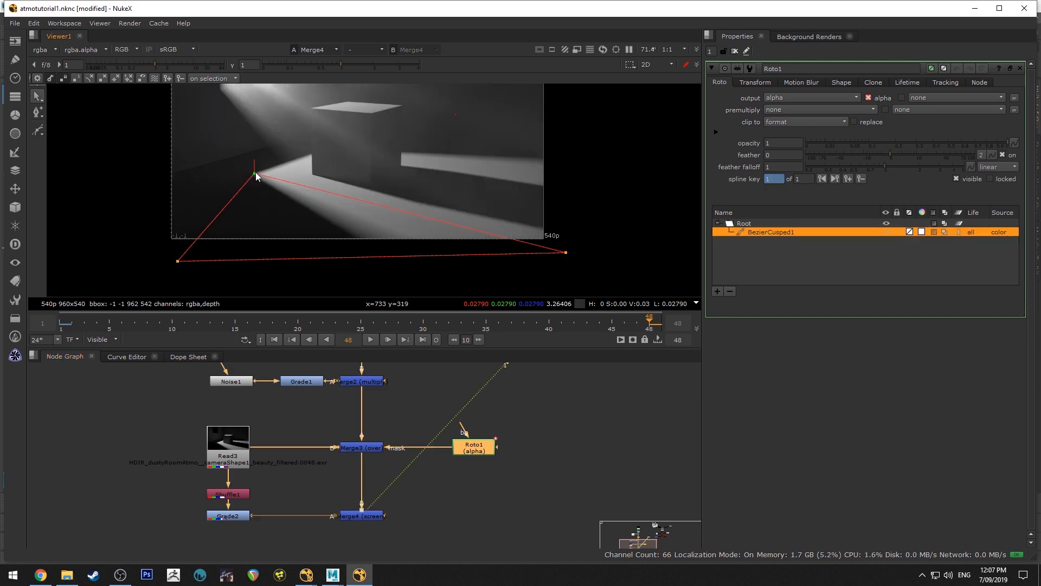
pyautogui.moveTo(566, 253); pyautogui.dragTo(405, 268)
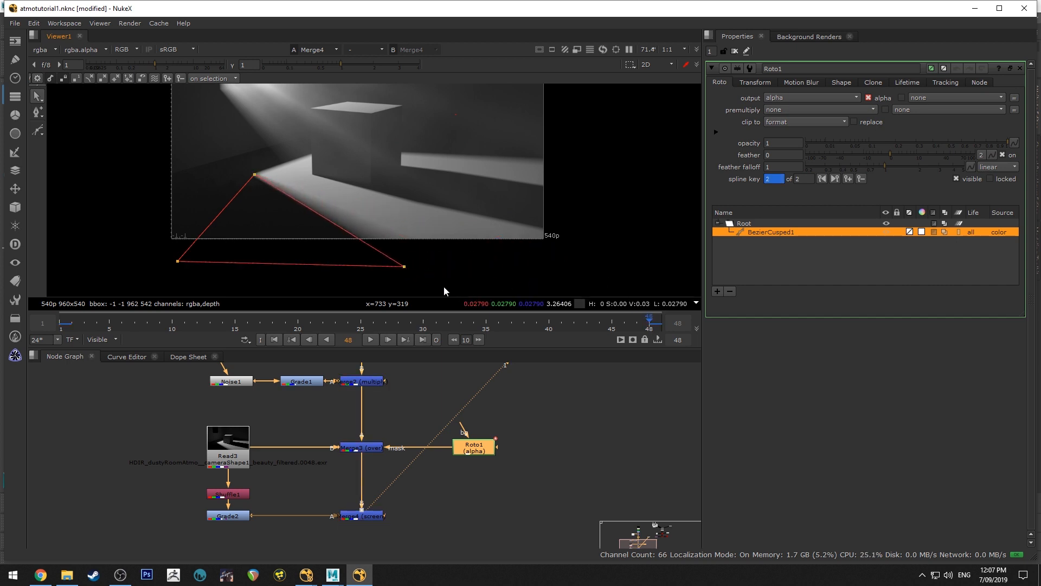
pyautogui.press('o')
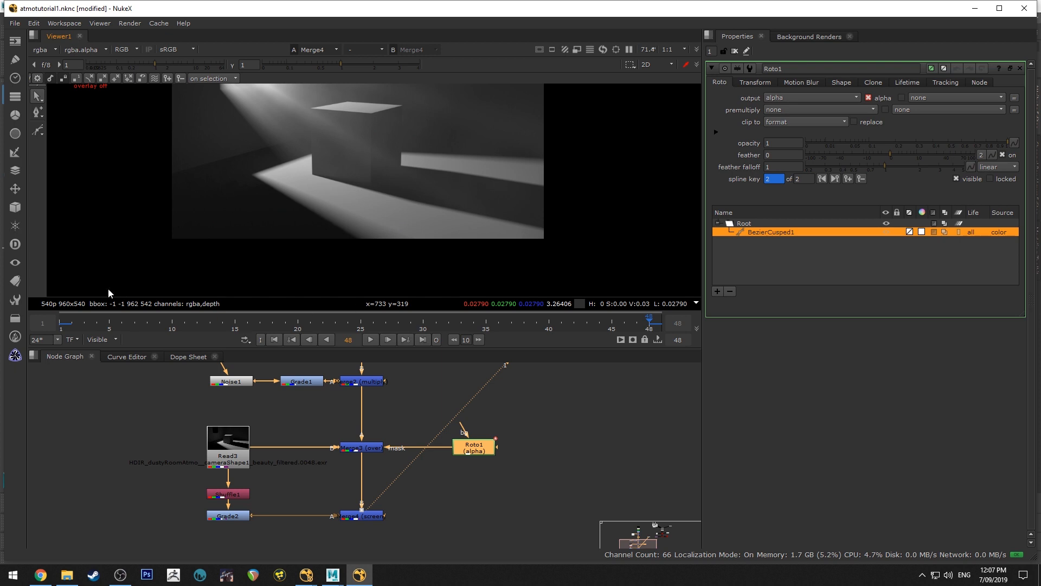
pyautogui.click(84, 323)
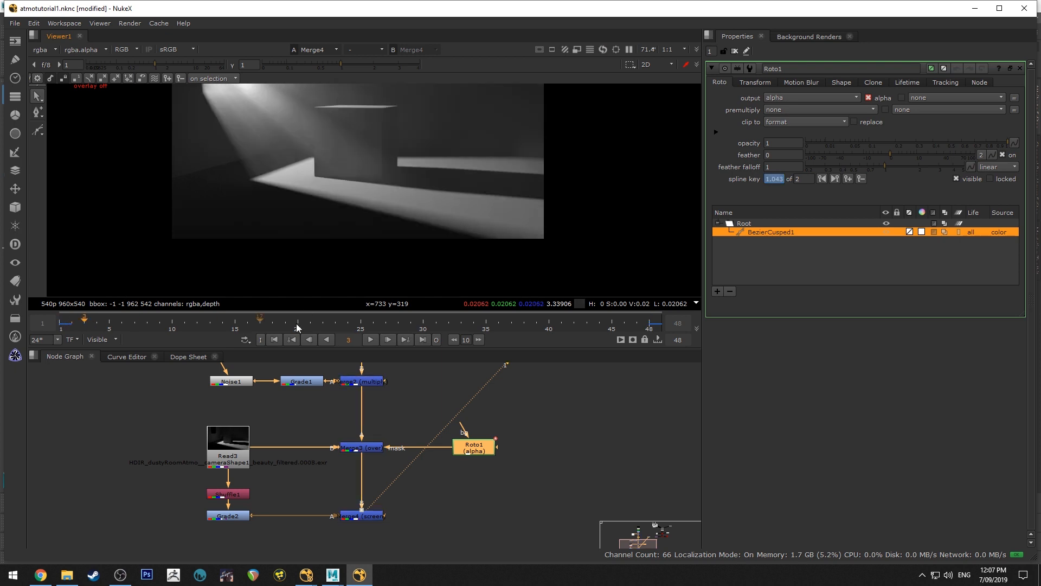
pyautogui.click(371, 340)
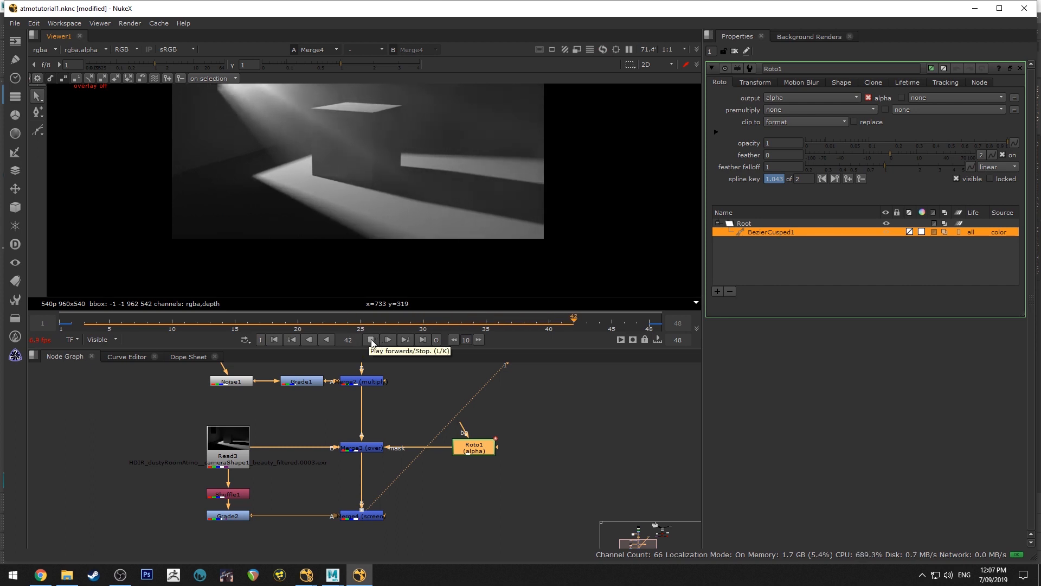
pyautogui.click(371, 340)
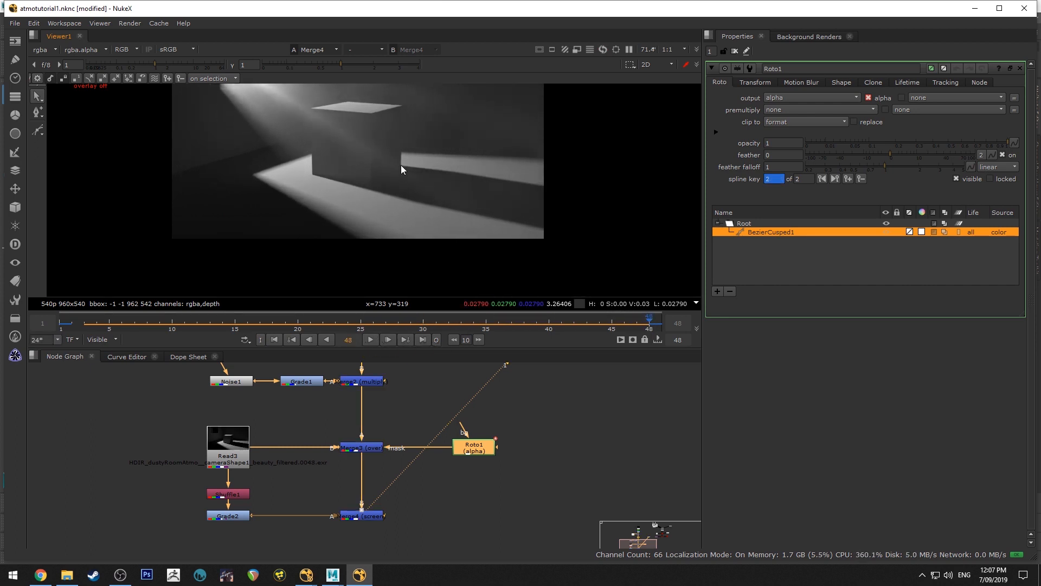
# Open VolumeRays1, move its Volumetrics Center at frame 48 to about x 50, y 574, and set a key on it
pyautogui.moveTo(402, 164); pyautogui.dragTo(483, 268, button='middle')
pyautogui.scroll(-2, 411, 204)
pyautogui.moveTo(406, 422); pyautogui.dragTo(408, 503, button='middle')
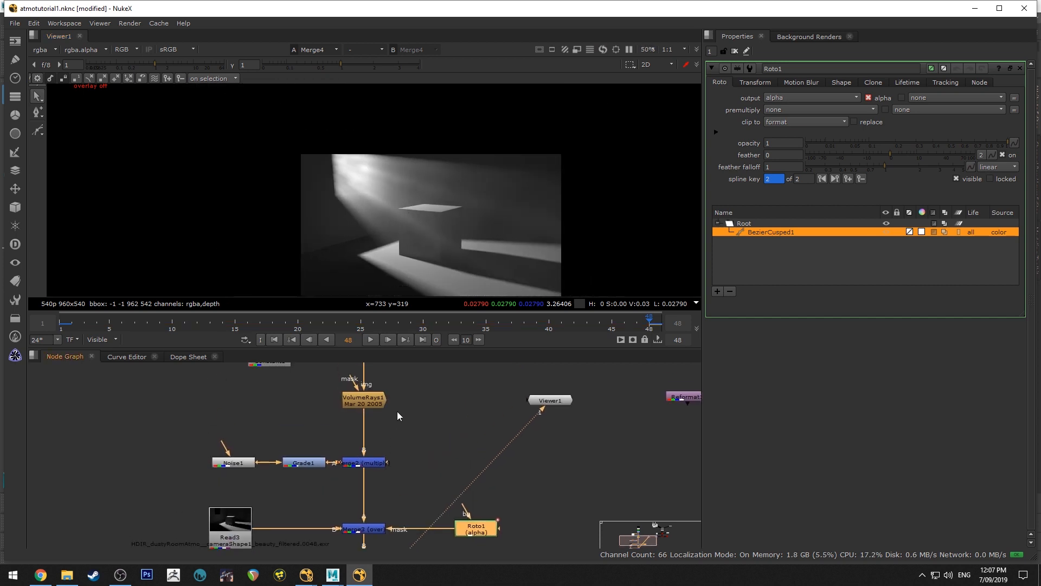
pyautogui.doubleClick(369, 401)
pyautogui.moveTo(383, 242); pyautogui.dragTo(370, 211, button='middle')
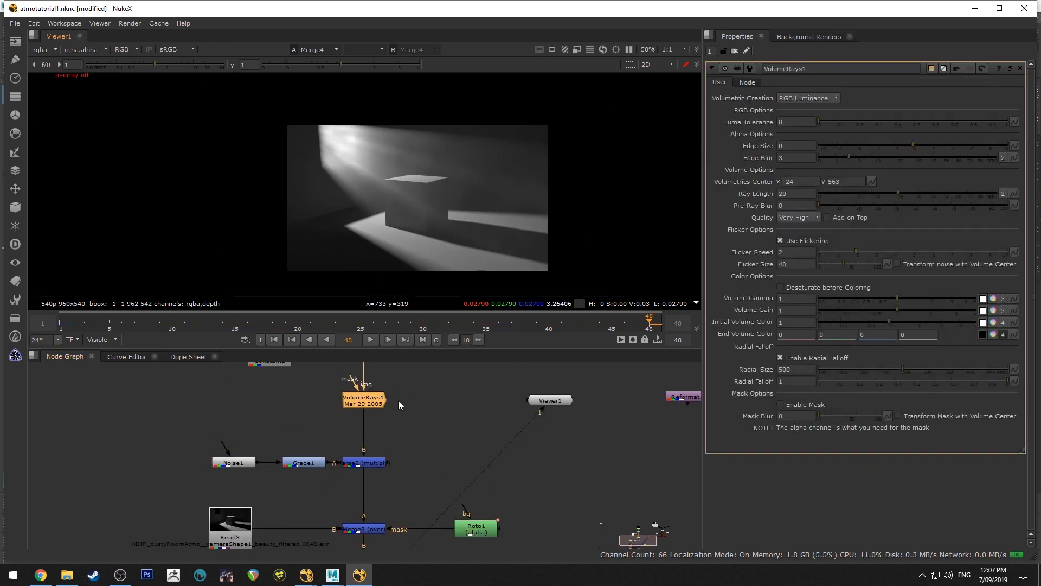
pyautogui.press('o')
pyautogui.moveTo(280, 118)
pyautogui.mouseDown()
pyautogui.moveTo(293, 107)
pyautogui.moveTo(301, 117)
pyautogui.mouseUp()
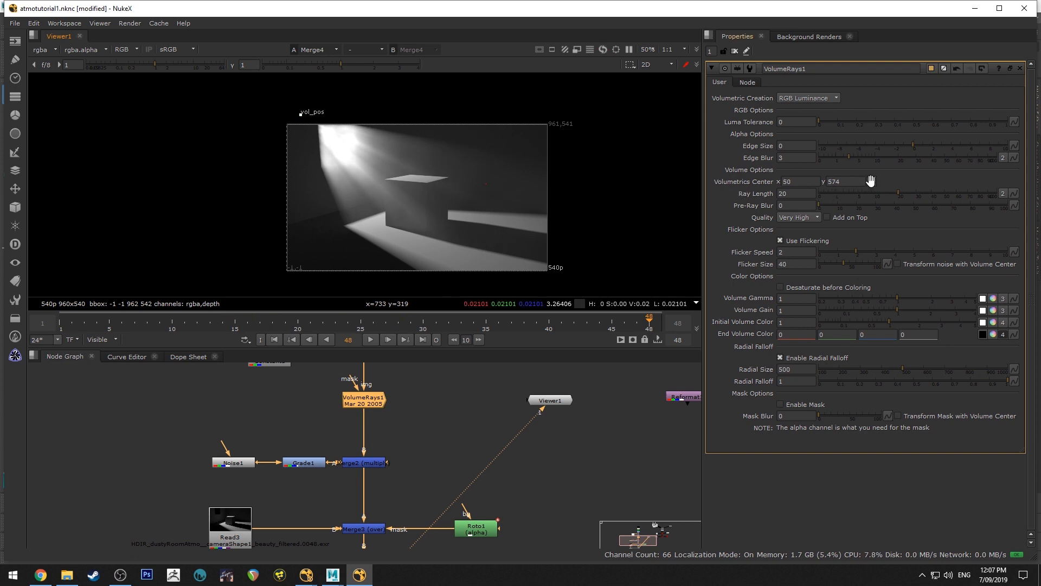
pyautogui.click(872, 181)
pyautogui.click(900, 190)
# Key the Volumetrics Center at frame 1 at about x -36, y 584, and check the animation in playback and its curve
pyautogui.click(61, 322)
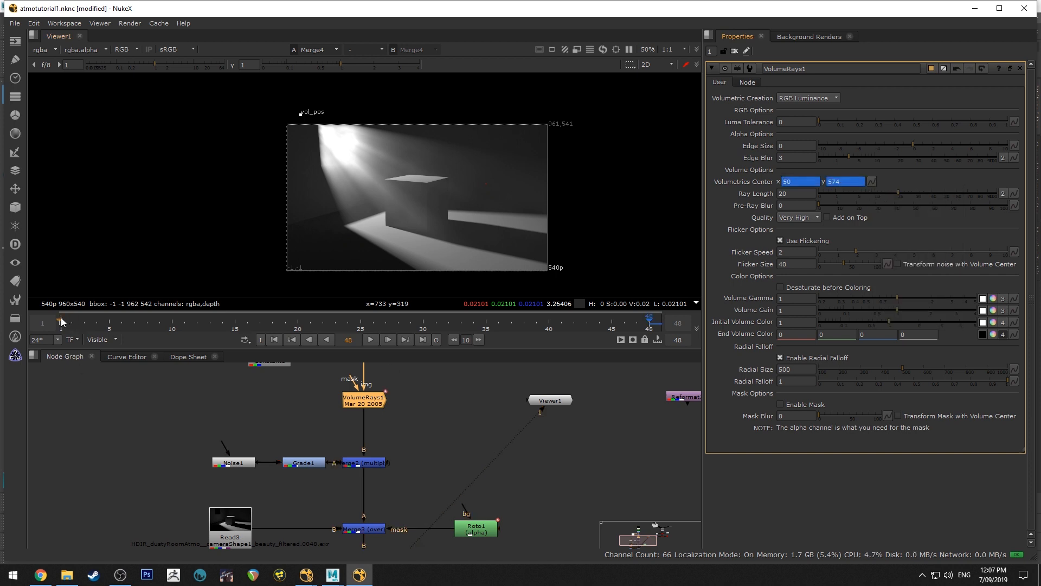
pyautogui.moveTo(301, 114); pyautogui.dragTo(276, 112)
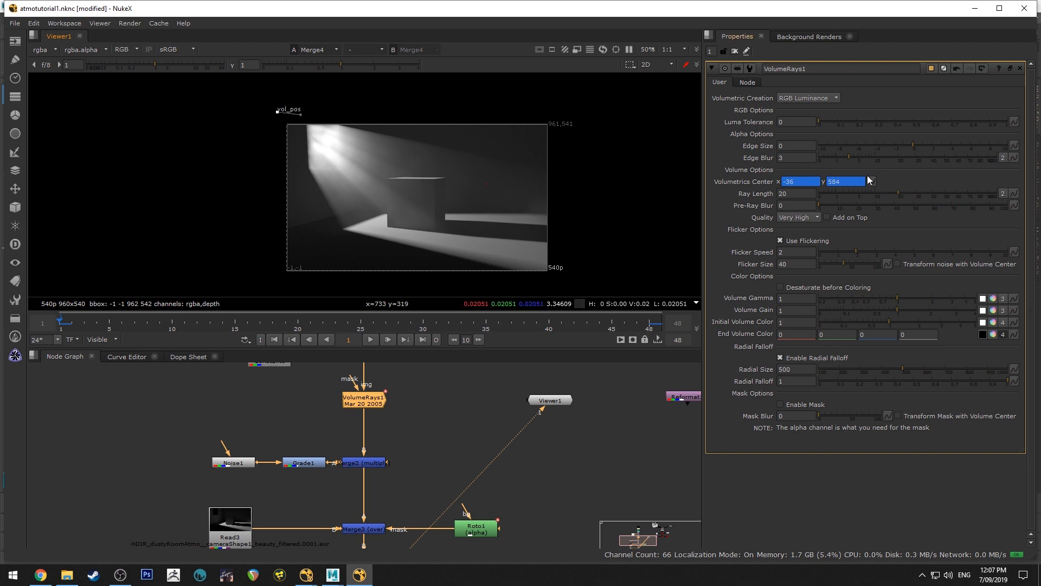
pyautogui.click(370, 340)
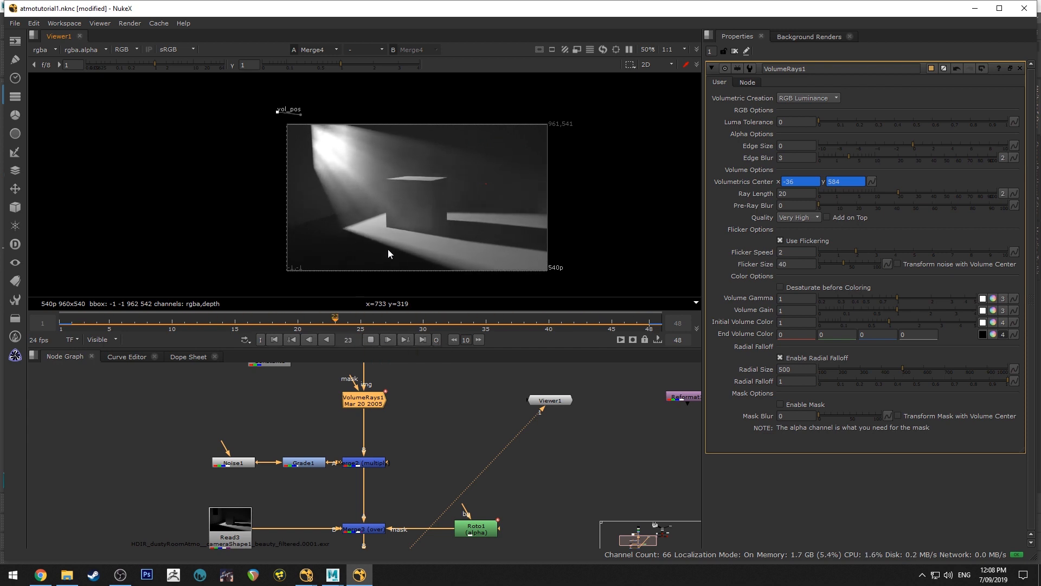
pyautogui.click(371, 341)
pyautogui.click(129, 357)
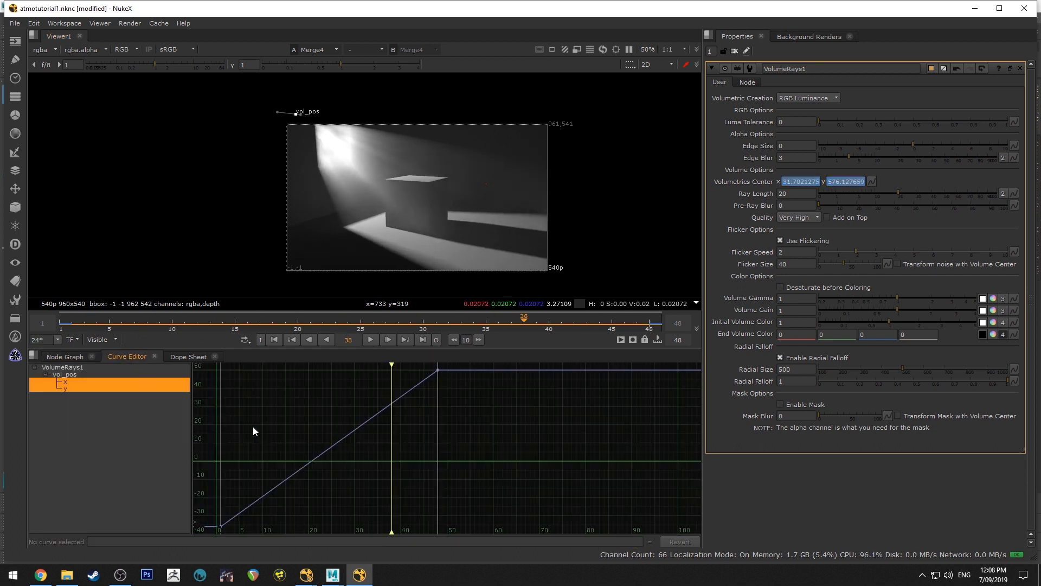
pyautogui.click(58, 358)
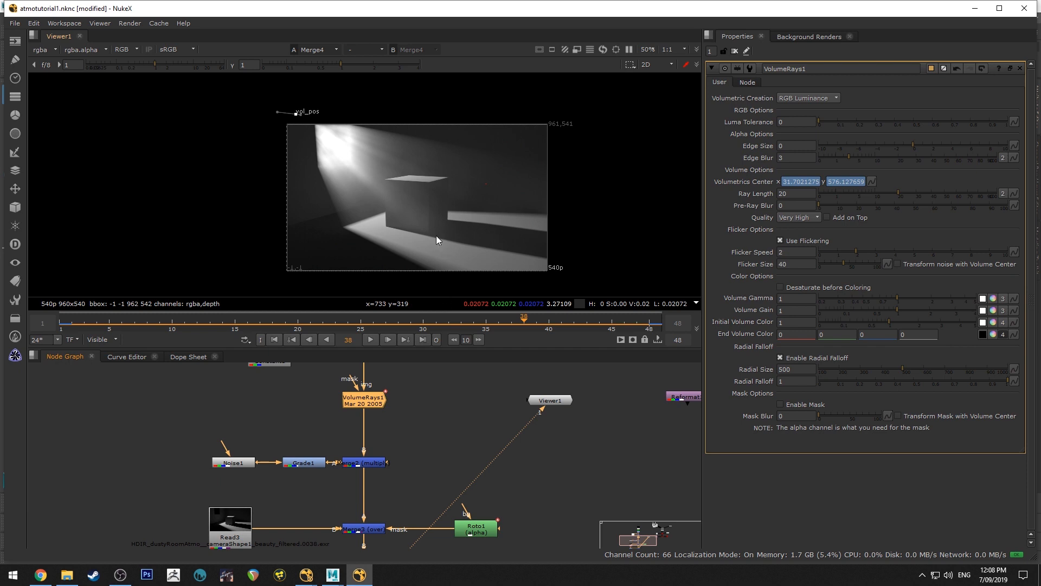
# Open Roto1, select its Root layer and activate the Bezier tool
pyautogui.scroll(2, 444, 201)
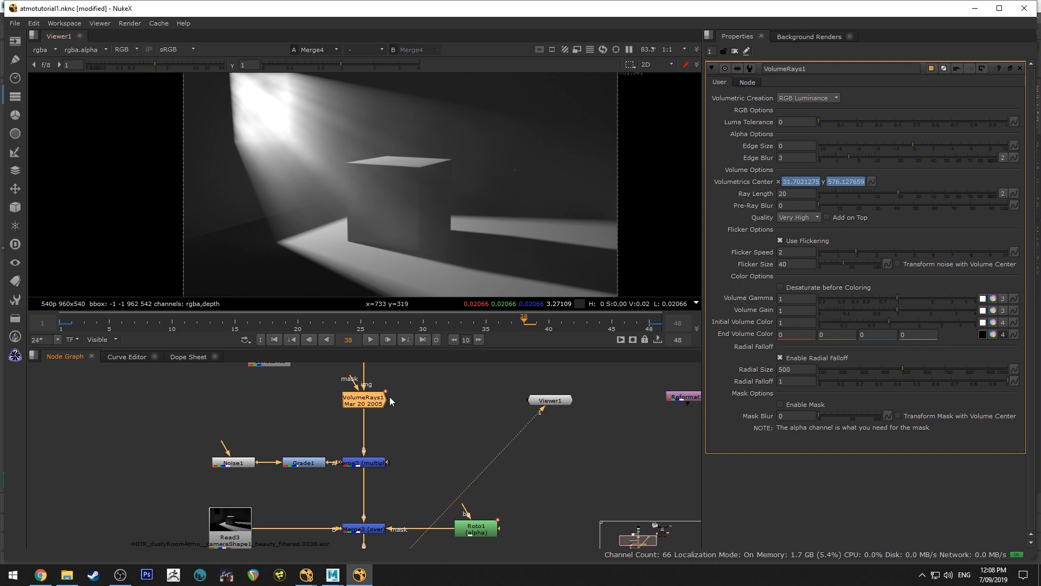
pyautogui.doubleClick(490, 529)
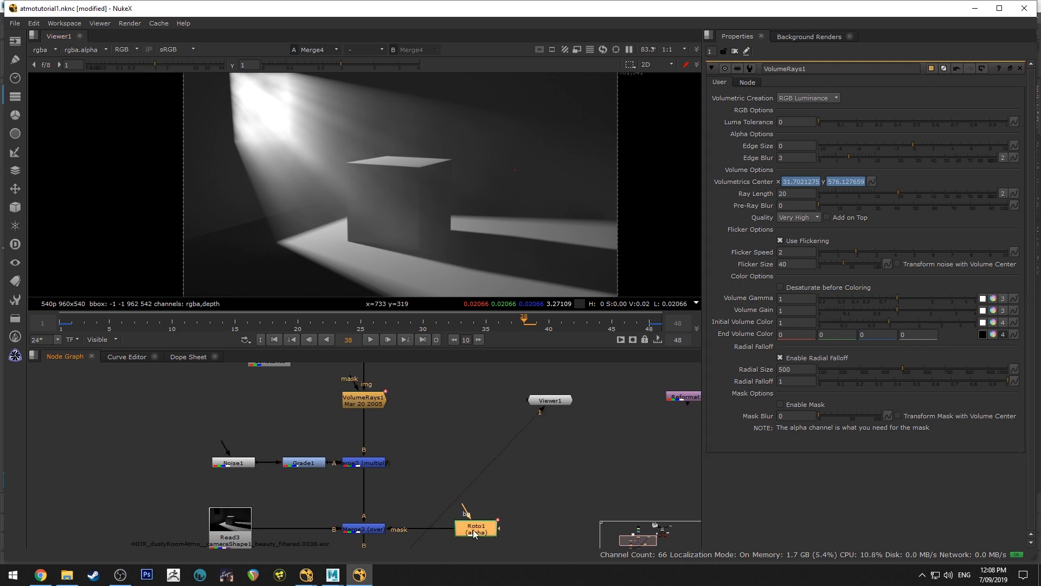
pyautogui.click(759, 224)
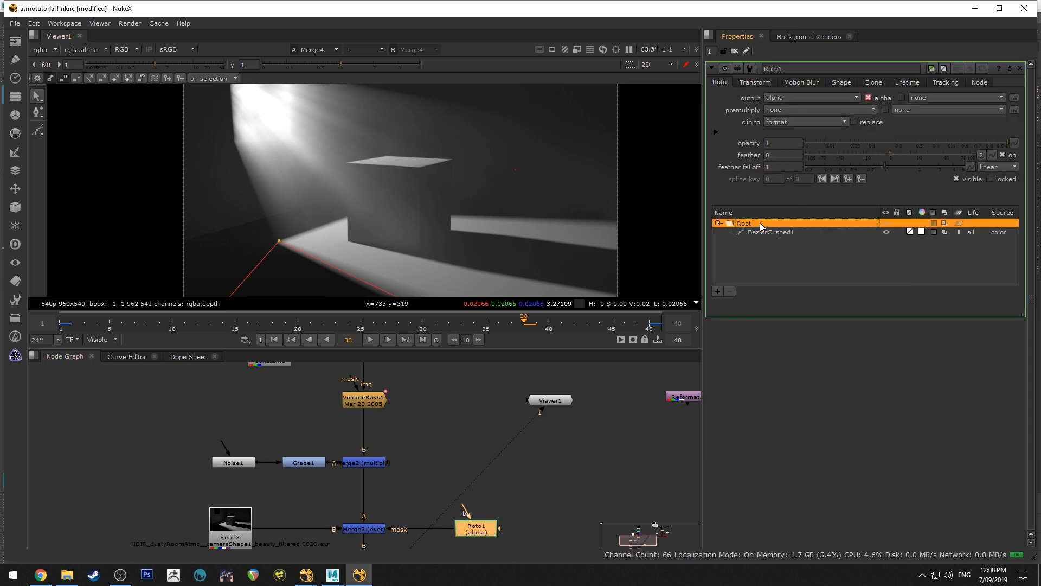
pyautogui.click(37, 130)
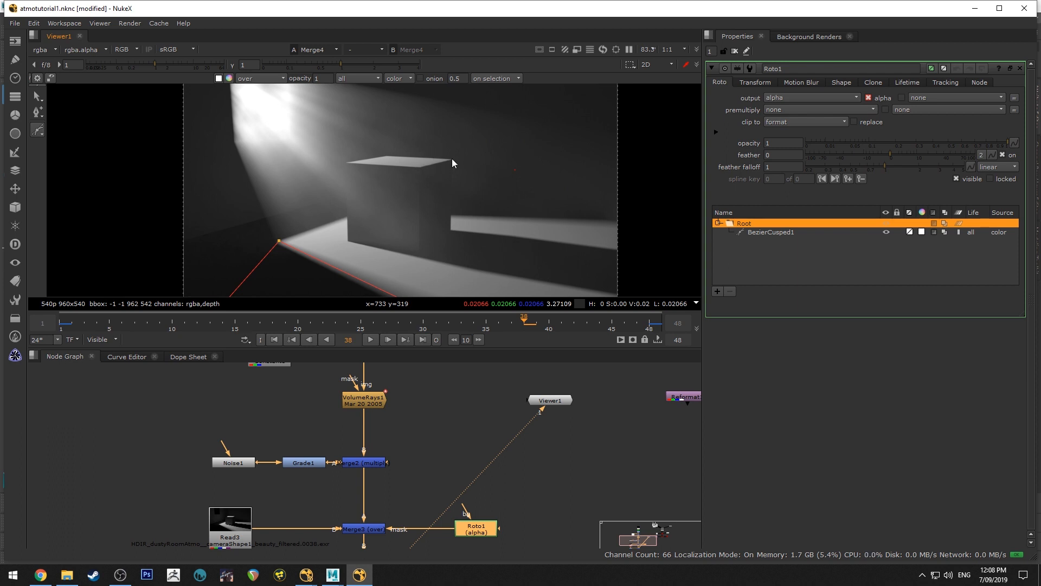
pyautogui.click(450, 158)
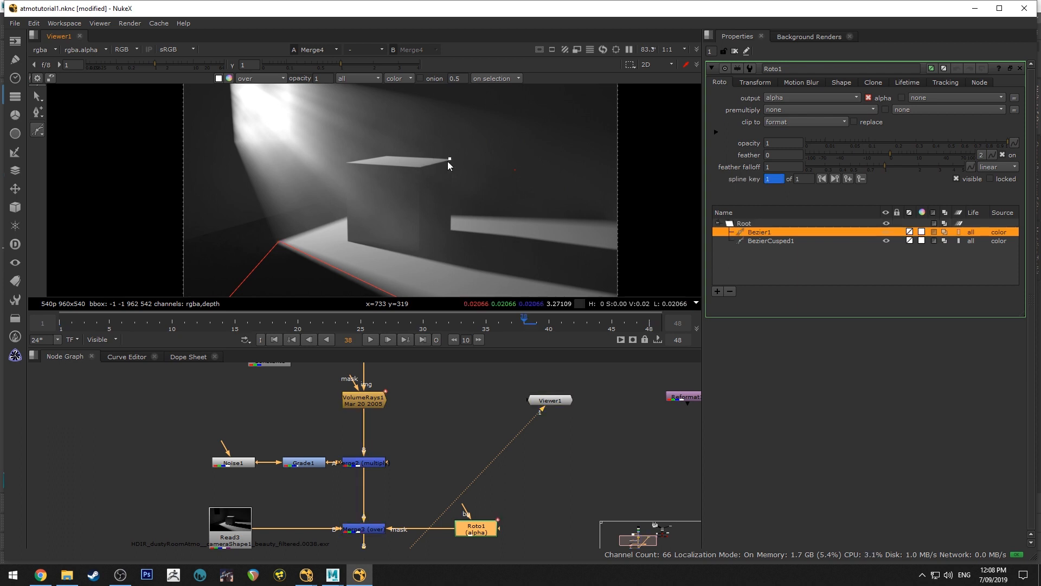
pyautogui.press('Return')
pyautogui.press('v')
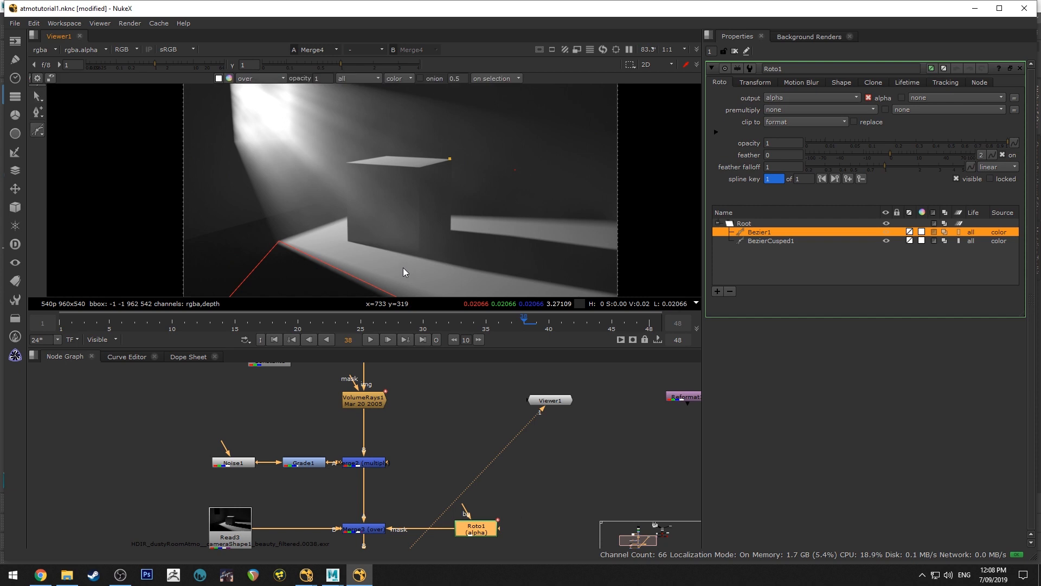
pyautogui.press('Delete')
# At frame 48, draw a Bezier under Roto1's Root around the box's shaded side and its shadow, extending past the frame's right edge
pyautogui.moveTo(70, 332); pyautogui.dragTo(61, 328)
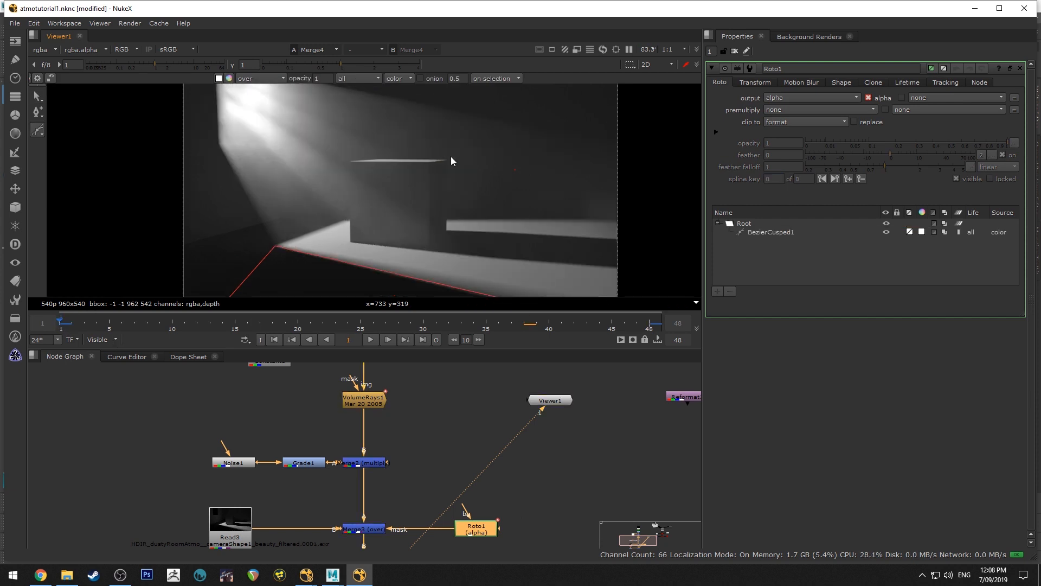
pyautogui.click(758, 223)
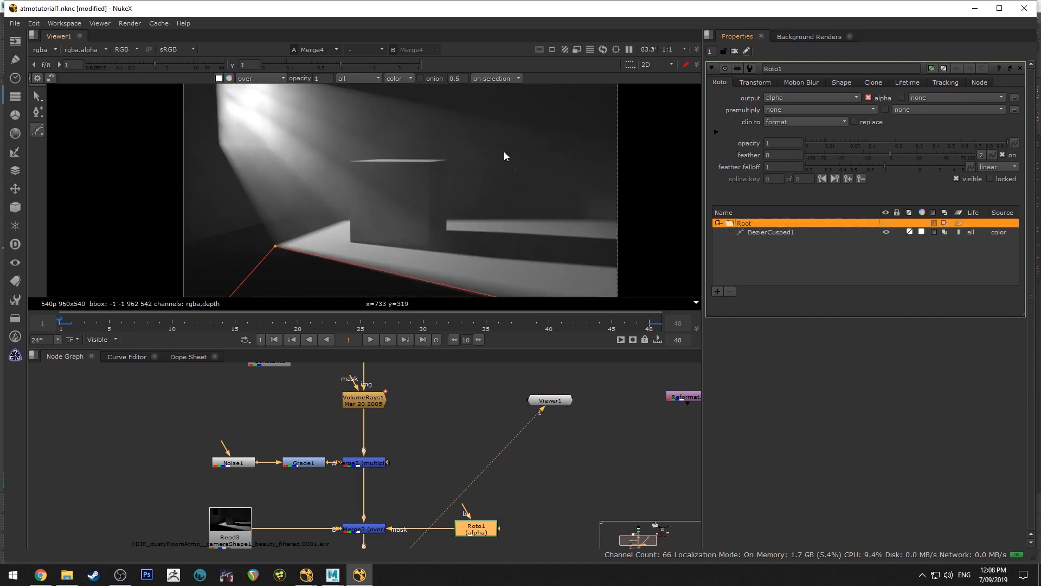
pyautogui.click(660, 324)
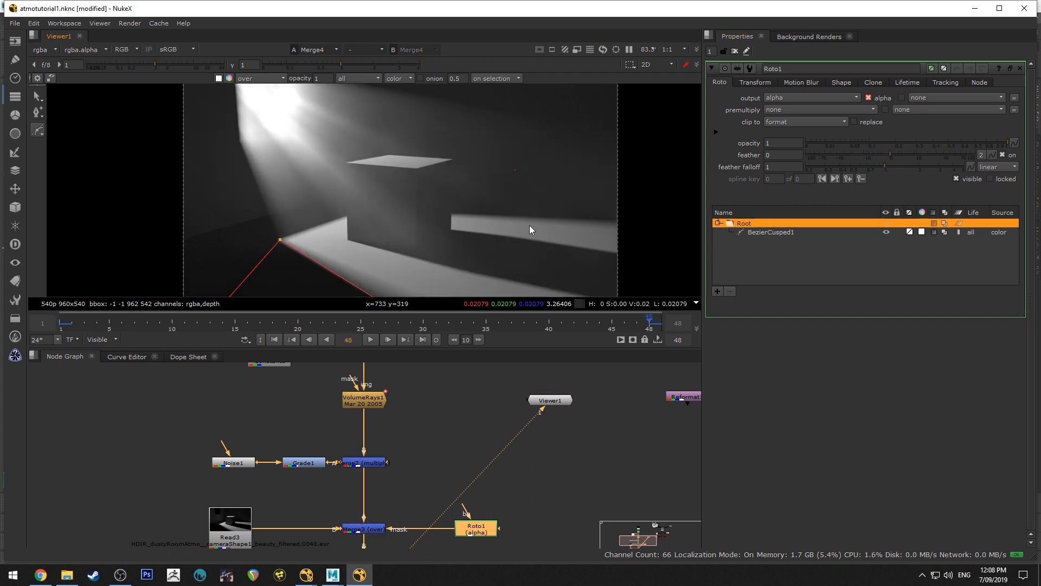
pyautogui.click(451, 158)
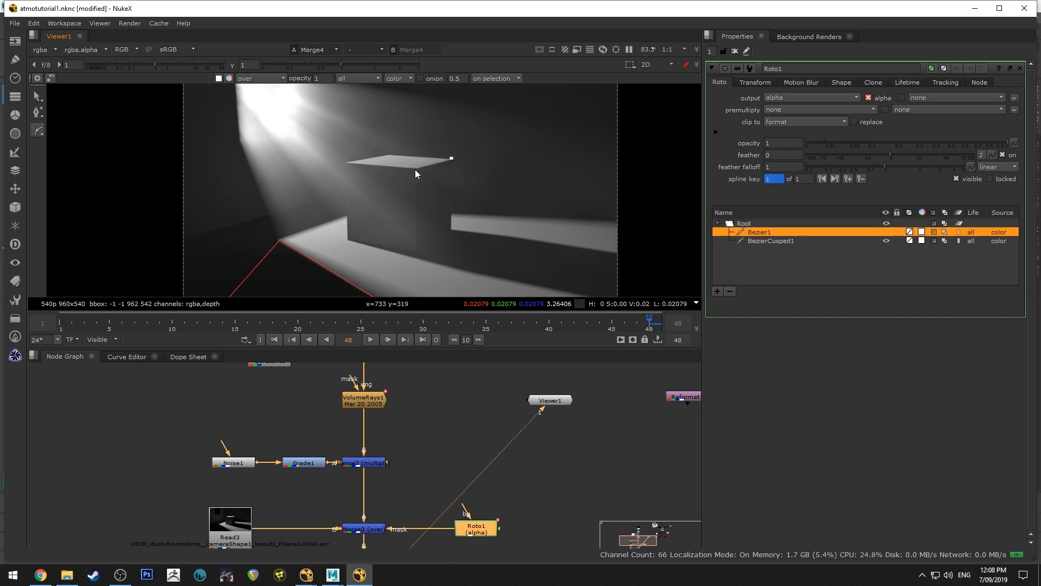
pyautogui.scroll(5, 417, 253)
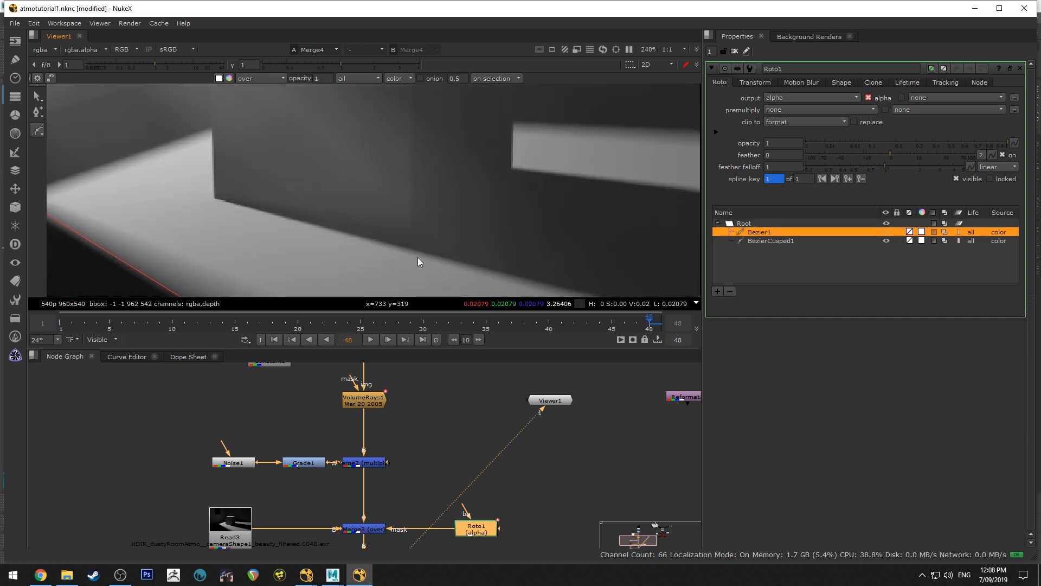
pyautogui.scroll(3, 405, 236)
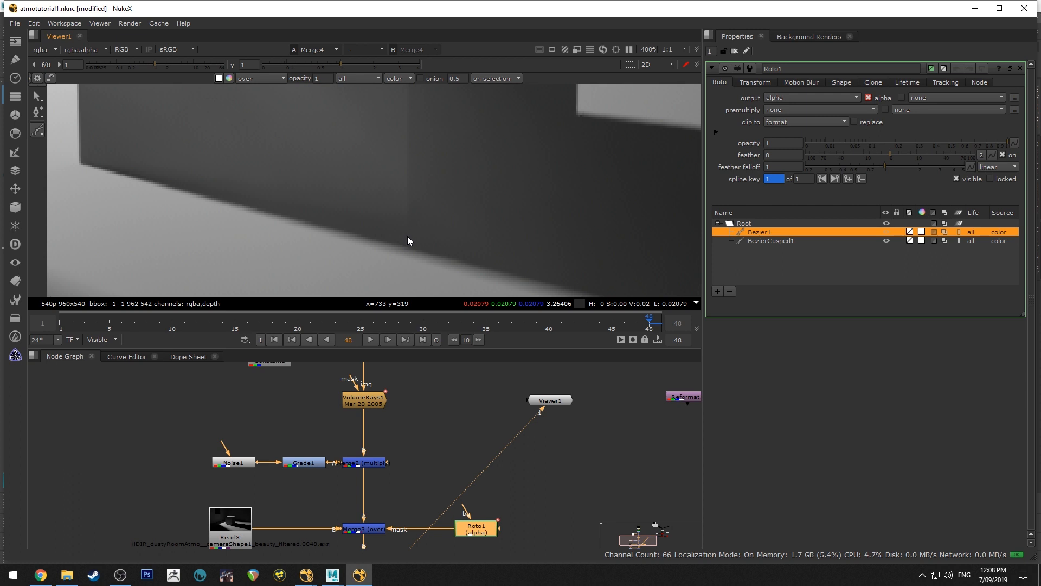
pyautogui.click(408, 236)
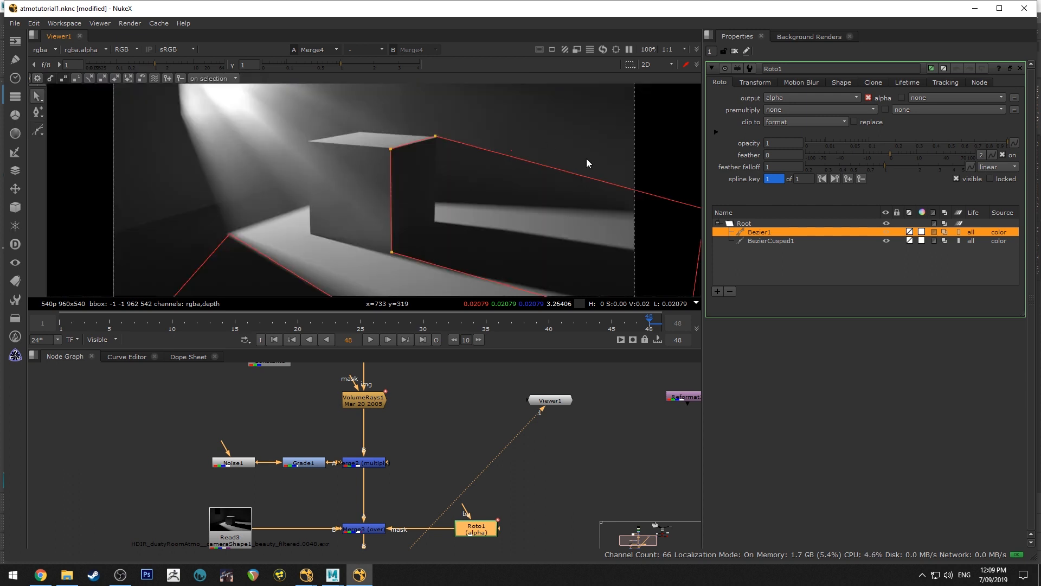
pyautogui.moveTo(445, 131); pyautogui.dragTo(380, 138, button='middle')
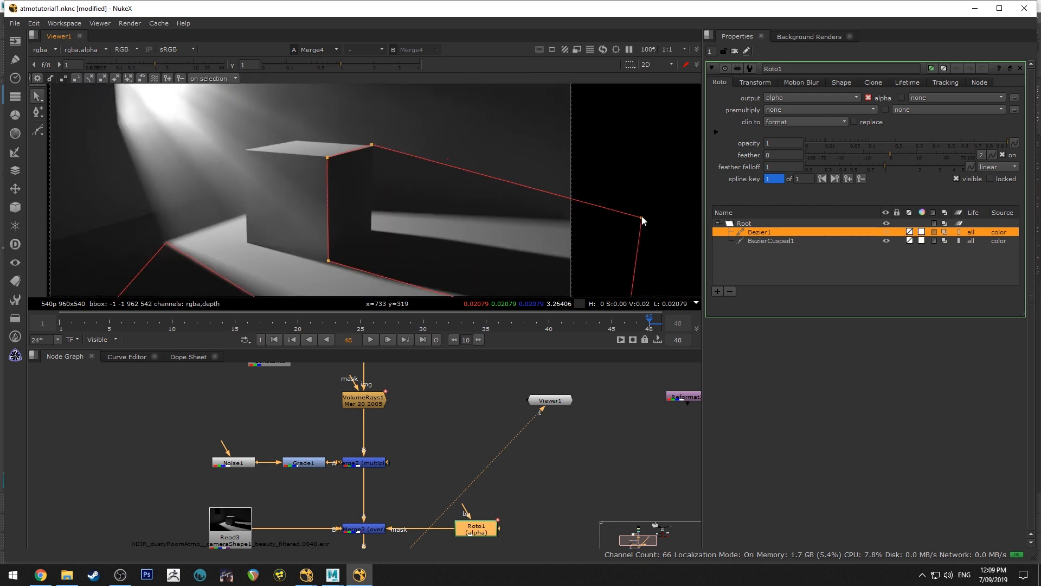
# Adjust Bezier1's upper off-frame point to refine the shadow edge behind the box, checking the rays with the overlay hidden
pyautogui.scroll(-5, 492, 172)
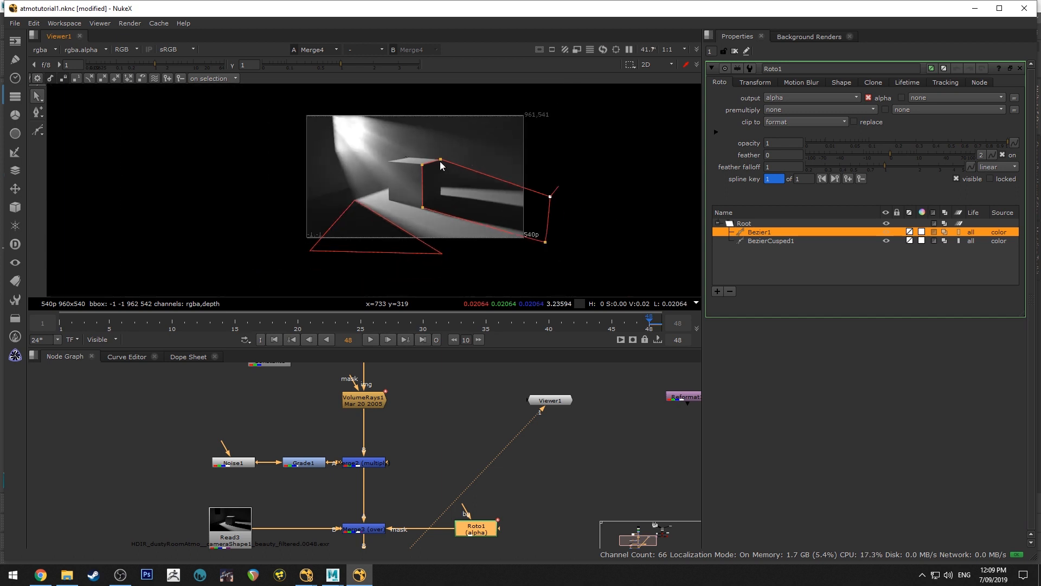
pyautogui.moveTo(553, 197); pyautogui.dragTo(550, 204)
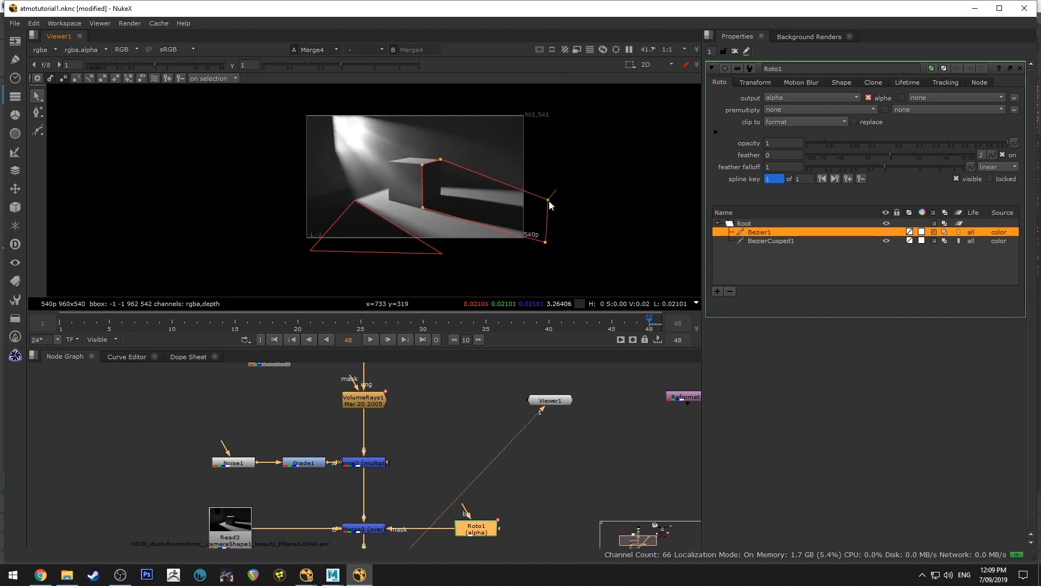
pyautogui.press('o')
pyautogui.scroll(2, 450, 138)
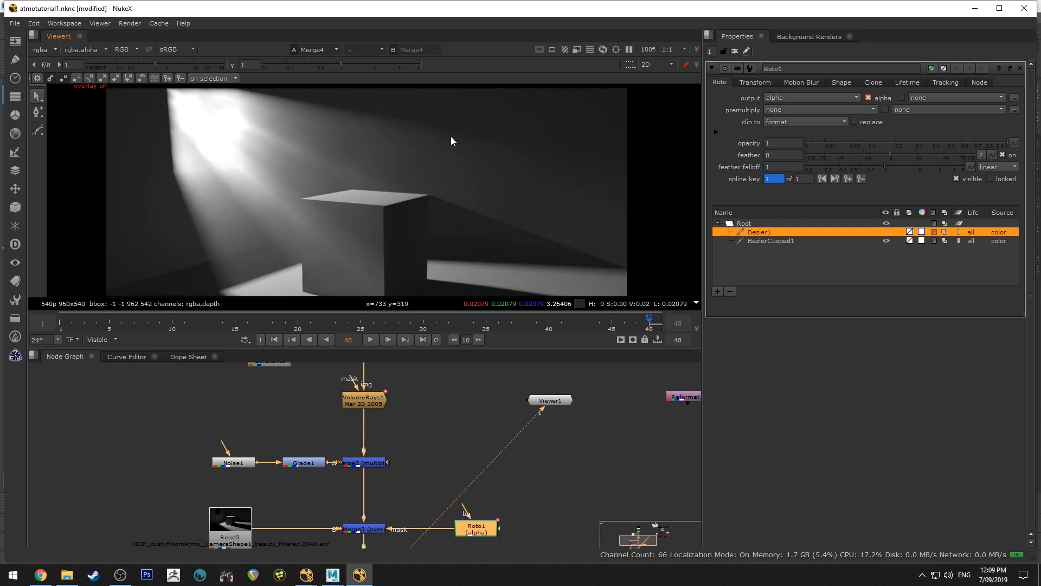
pyautogui.press('o')
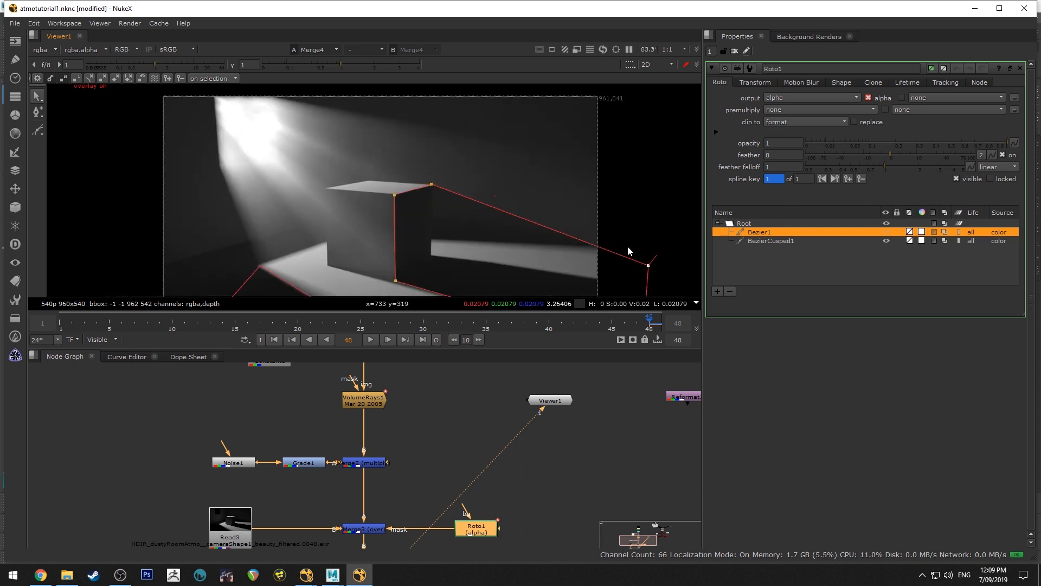
pyautogui.moveTo(649, 265); pyautogui.dragTo(649, 261)
pyautogui.press('o')
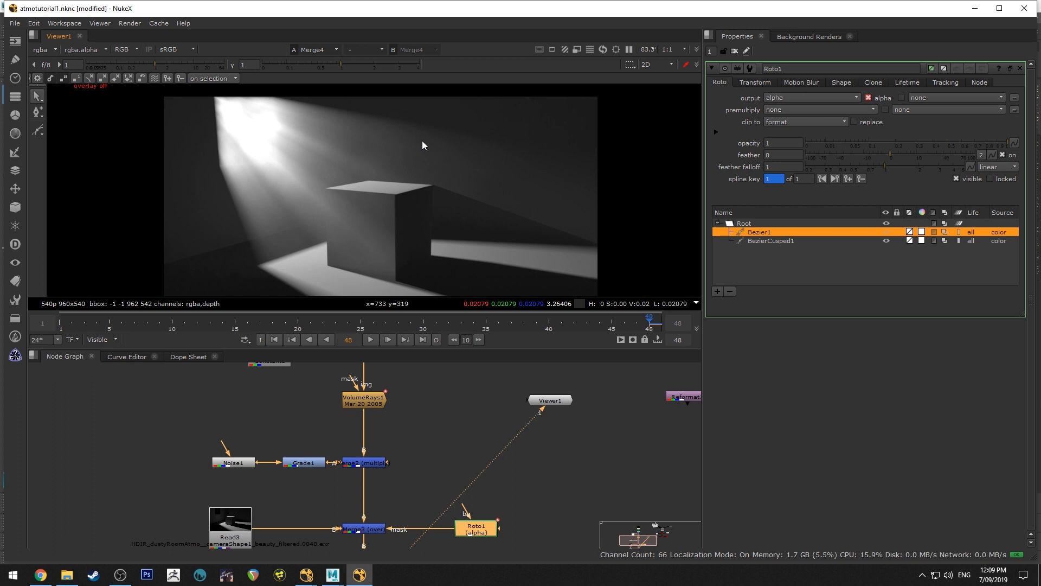
pyautogui.press('o')
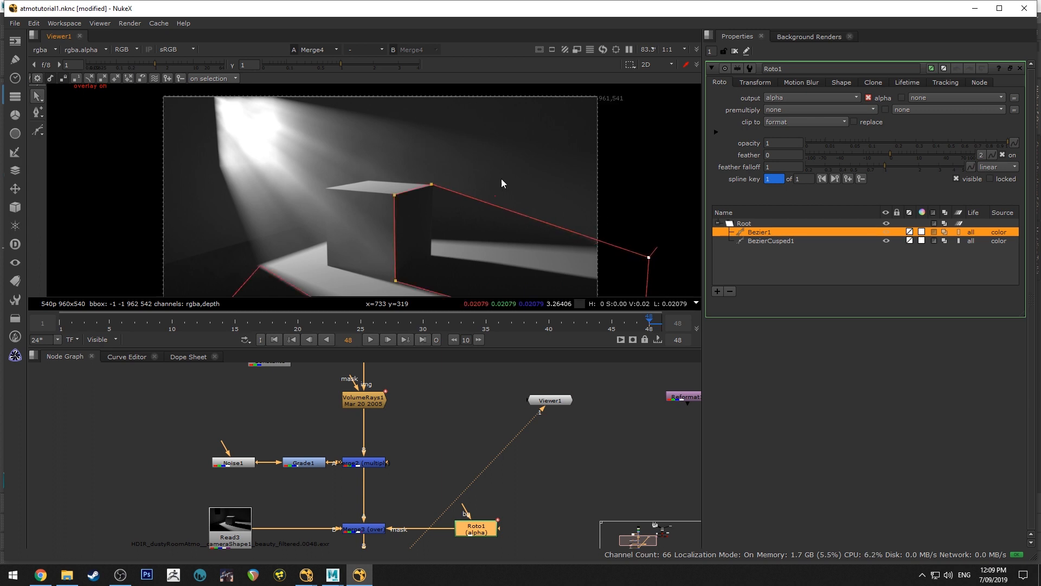
# Examine Bezier1's fit along the box's top corner and the shadow edge at frame 48, comparing with and without the overlay
pyautogui.press('o')
pyautogui.press('o')
pyautogui.scroll(3, 433, 185)
pyautogui.press('o')
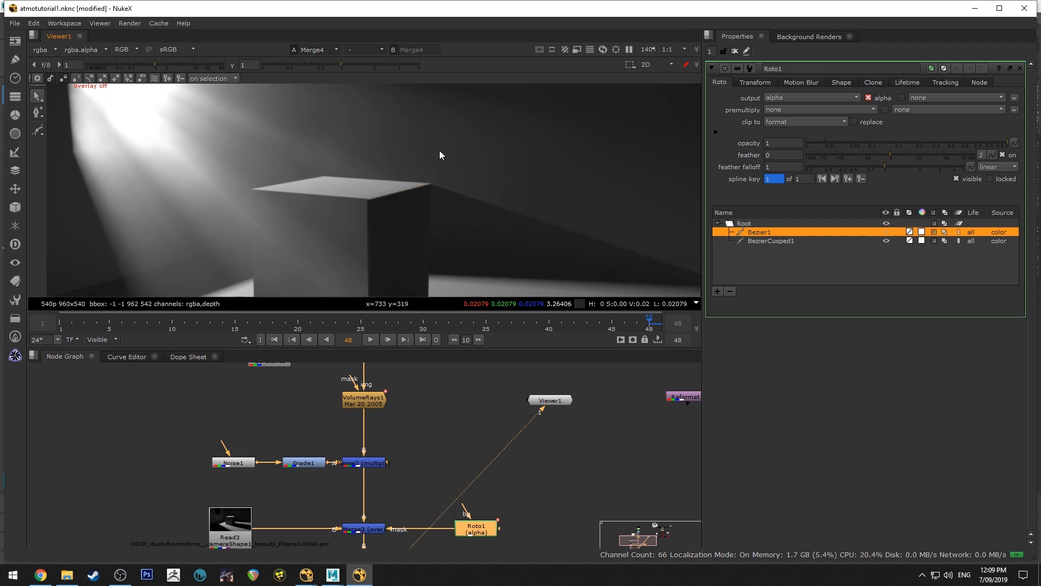
pyautogui.scroll(-6, 430, 140)
pyautogui.scroll(7, 429, 142)
pyautogui.press('o')
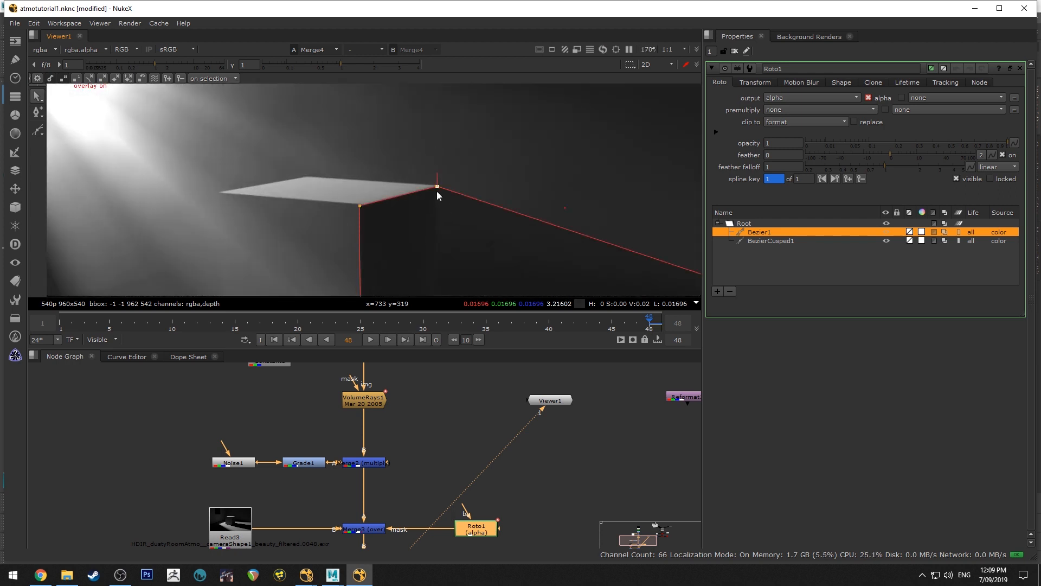
pyautogui.press('o')
pyautogui.scroll(-5, 441, 142)
pyautogui.scroll(-3, 314, 179)
pyautogui.scroll(3, 370, 181)
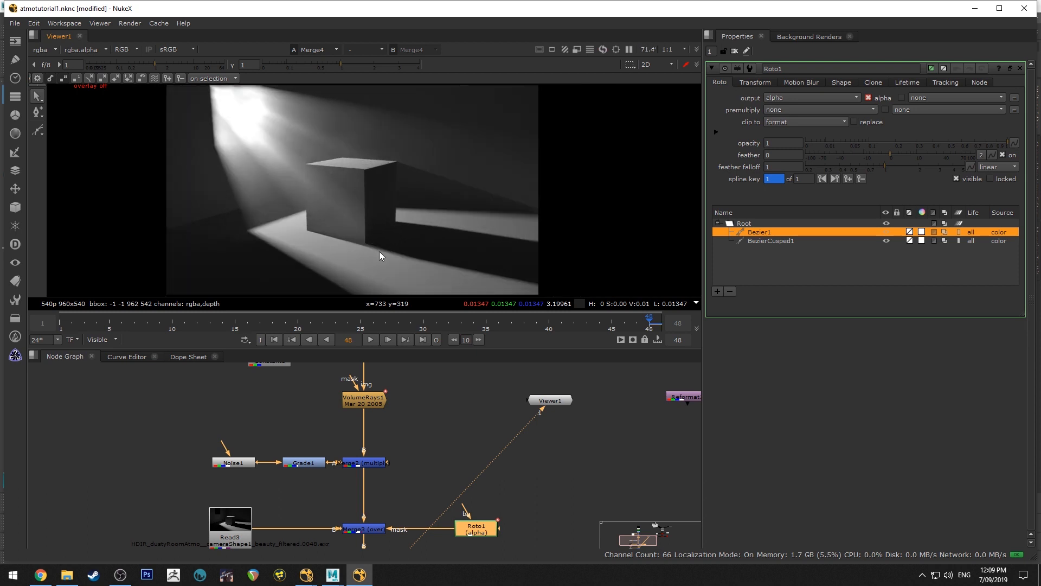
# At frame 48, align Bezier1's lower point with the base corner of the box's near vertical edge and check it without the overlay
pyautogui.scroll(8, 379, 251)
pyautogui.press('o')
pyautogui.moveTo(330, 215); pyautogui.dragTo(330, 220)
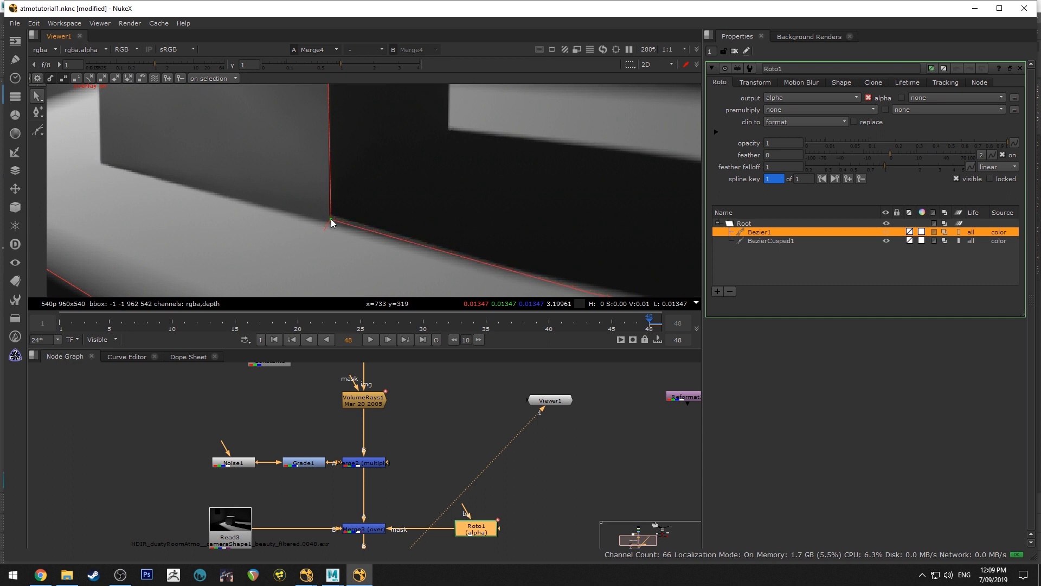
pyautogui.press('o')
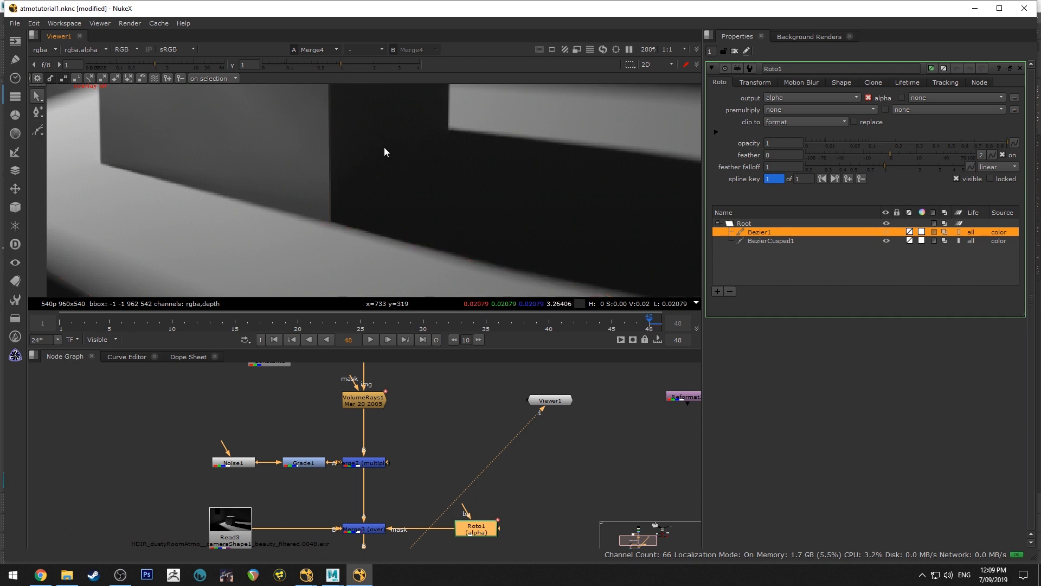
pyautogui.scroll(-5, 384, 146)
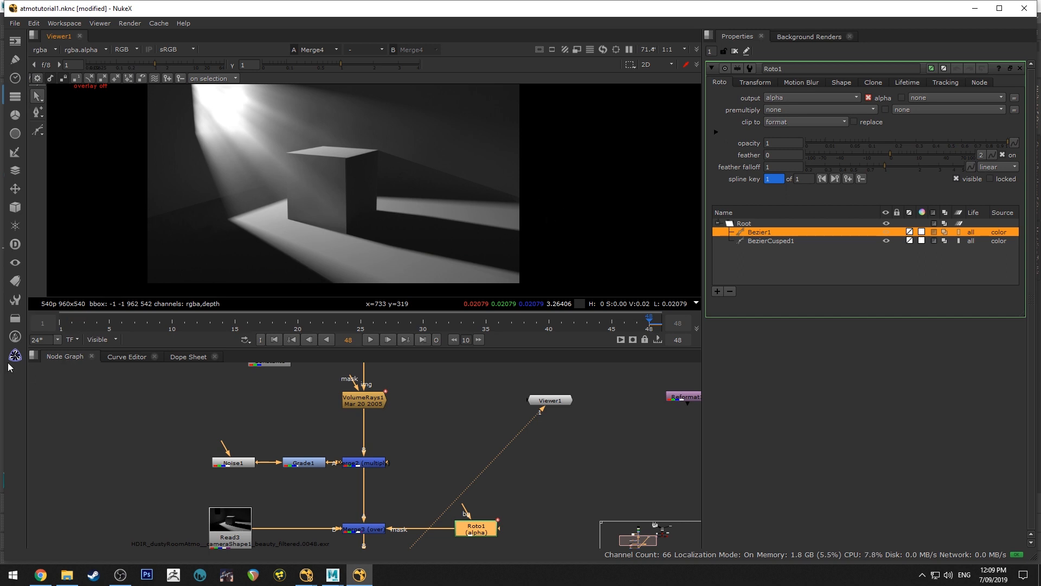
# At frame 1, move Bezier1's points onto the box's back top corner and near vertical edge to keyframe the shape
pyautogui.click(59, 324)
pyautogui.scroll(3, 425, 144)
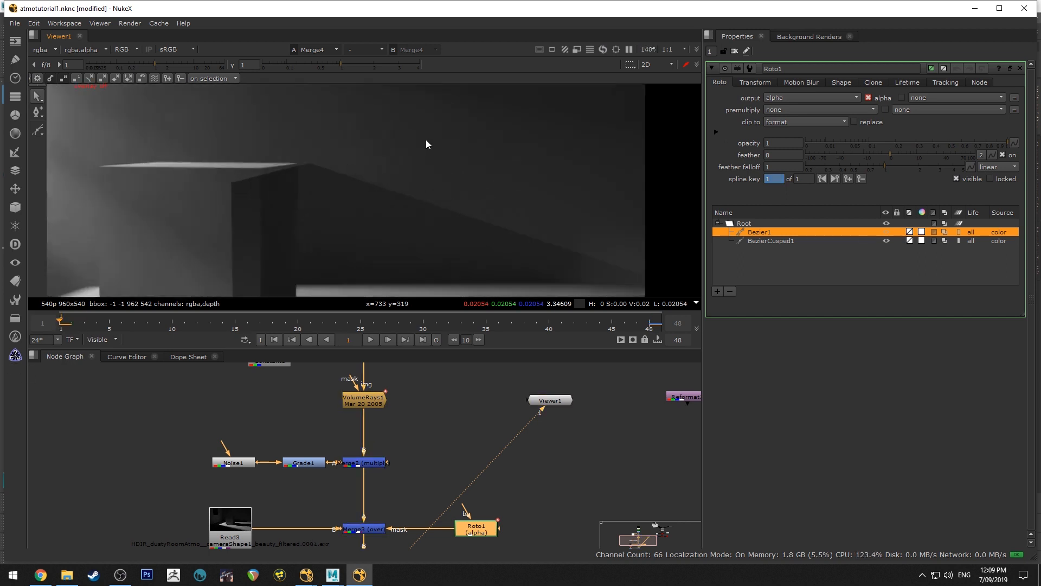
pyautogui.press('o')
pyautogui.scroll(3, 298, 163)
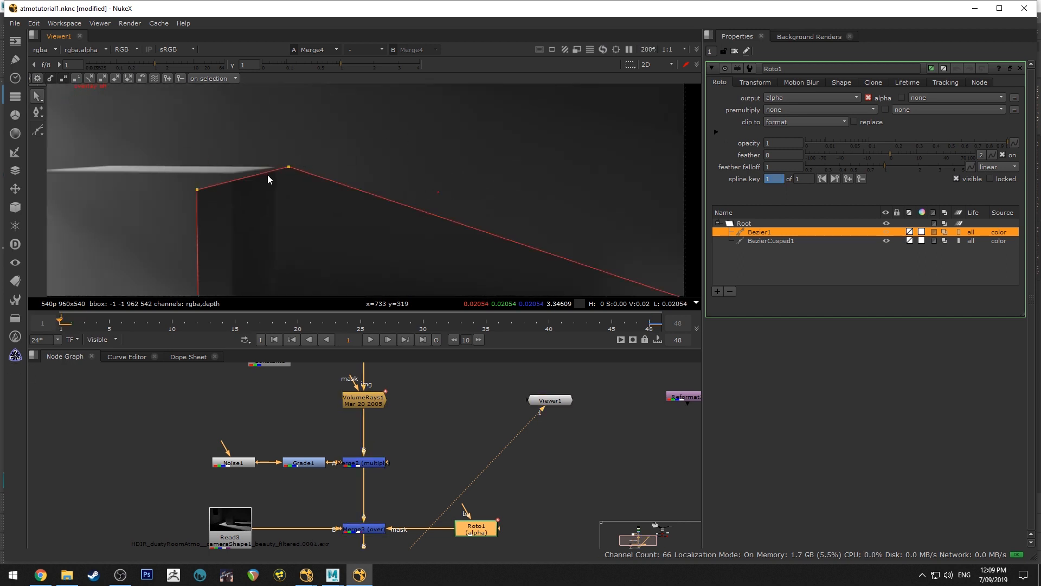
pyautogui.moveTo(288, 166); pyautogui.dragTo(275, 169)
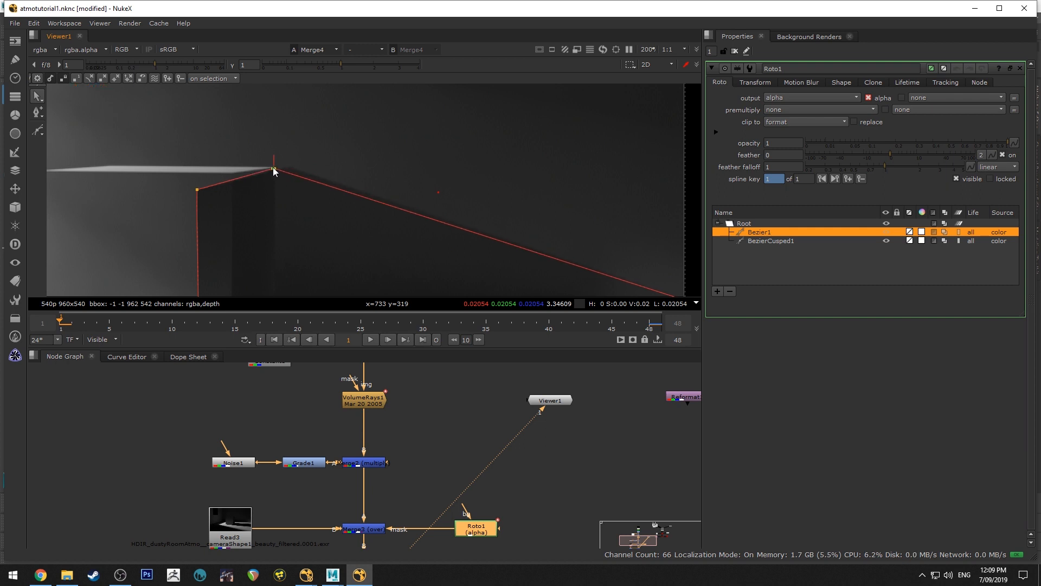
pyautogui.moveTo(197, 190); pyautogui.dragTo(237, 175)
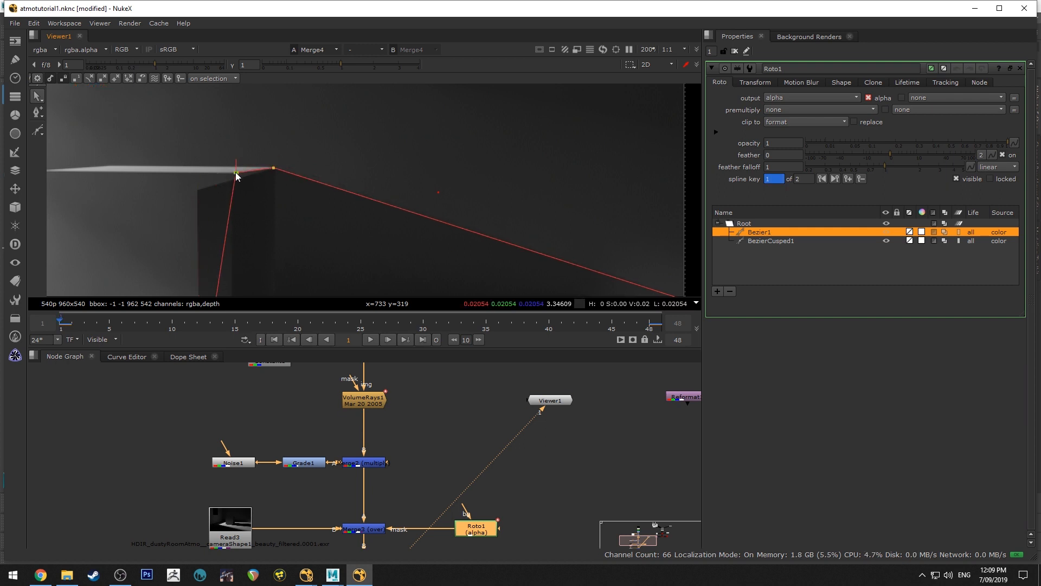
pyautogui.moveTo(262, 271); pyautogui.dragTo(283, 132, button='middle')
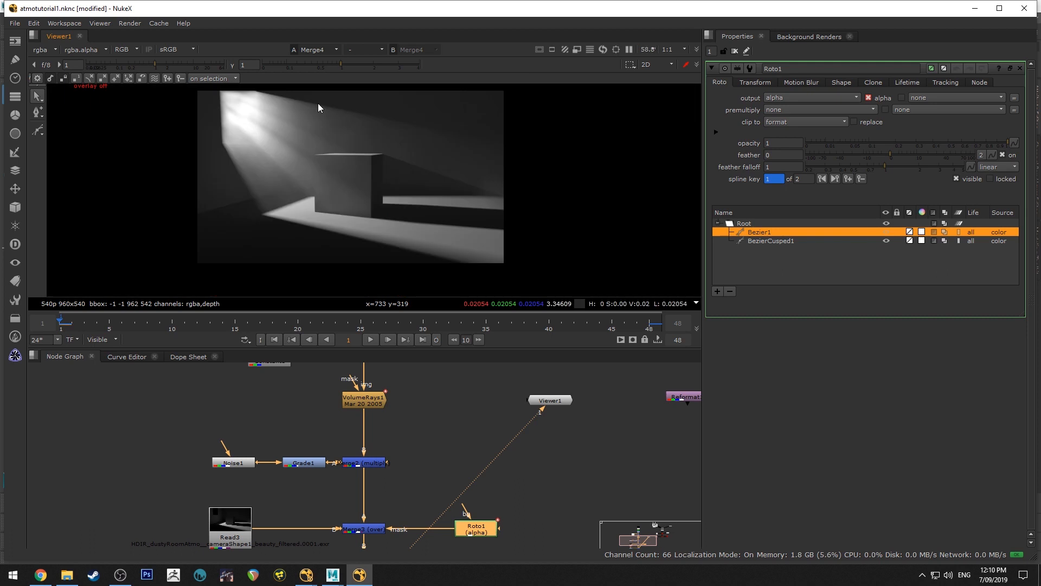
# At frame 1, pull feather points outward from Bezier1's back top corner and upper off-frame point to soften the shadow edge
pyautogui.press('o')
pyautogui.scroll(3, 368, 129)
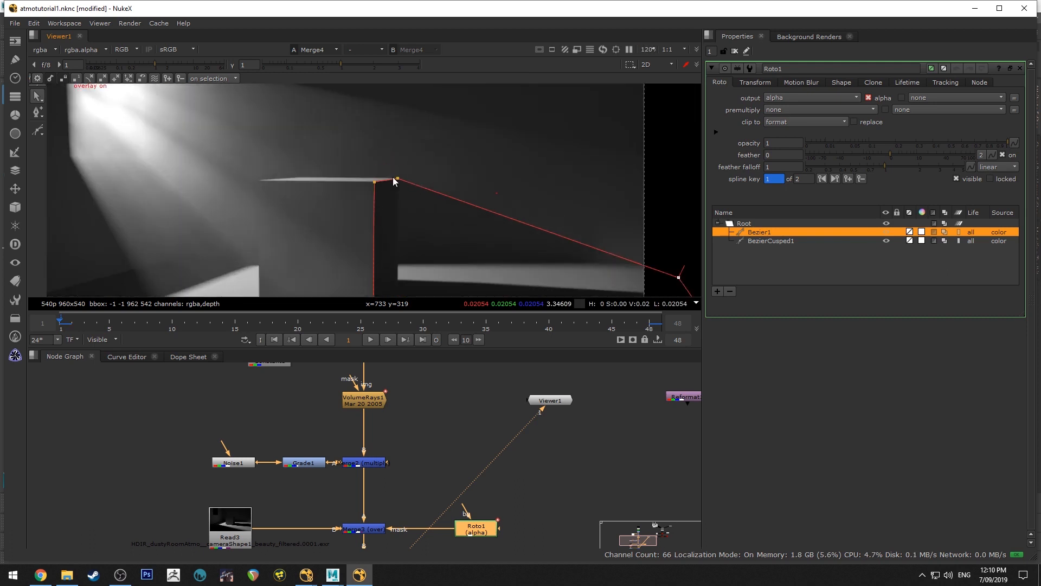
pyautogui.moveTo(560, 217); pyautogui.dragTo(444, 183, button='middle')
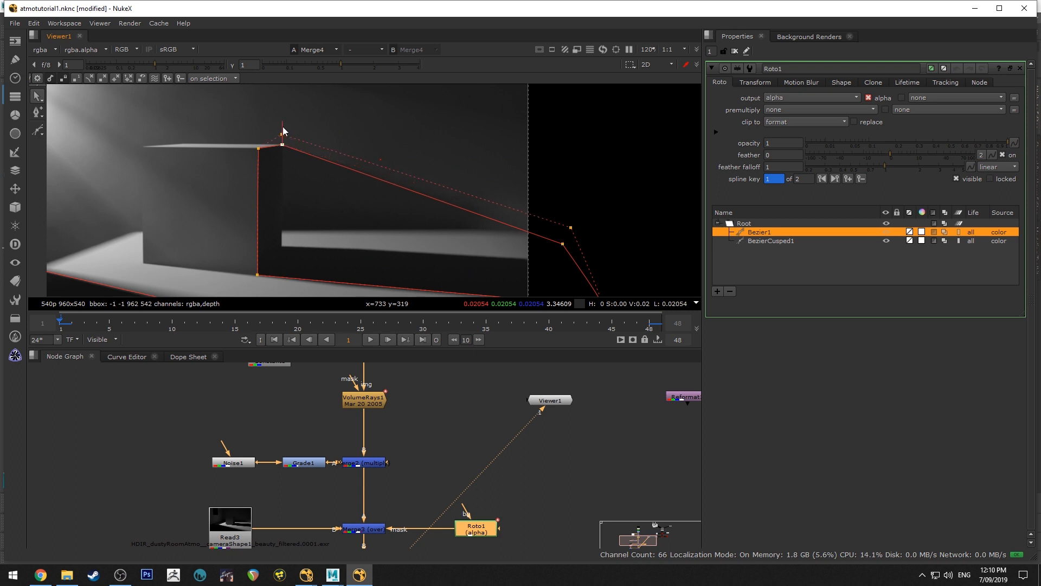
pyautogui.moveTo(283, 133); pyautogui.dragTo(290, 140)
pyautogui.press('o')
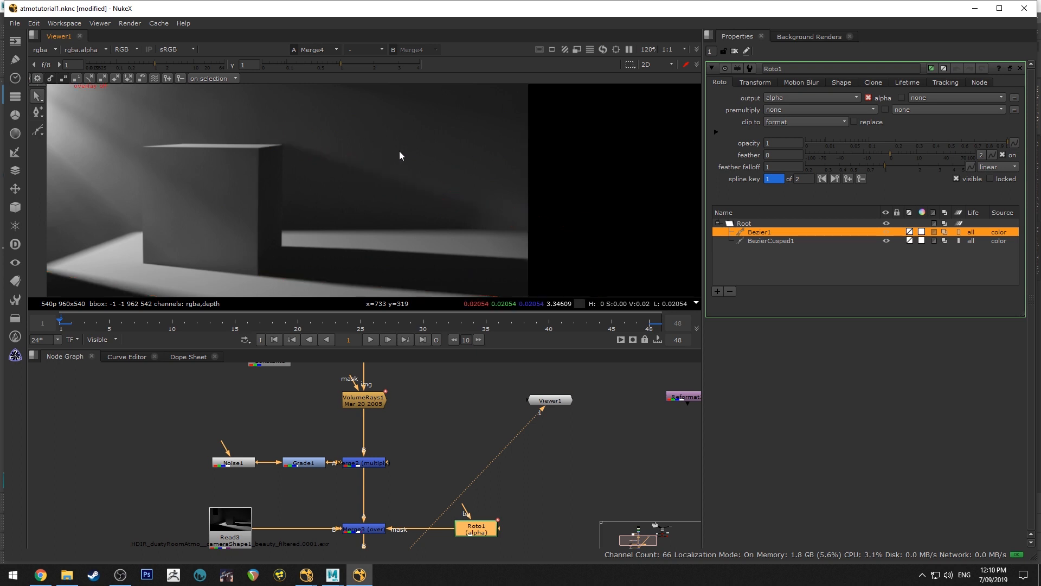
pyautogui.press('o')
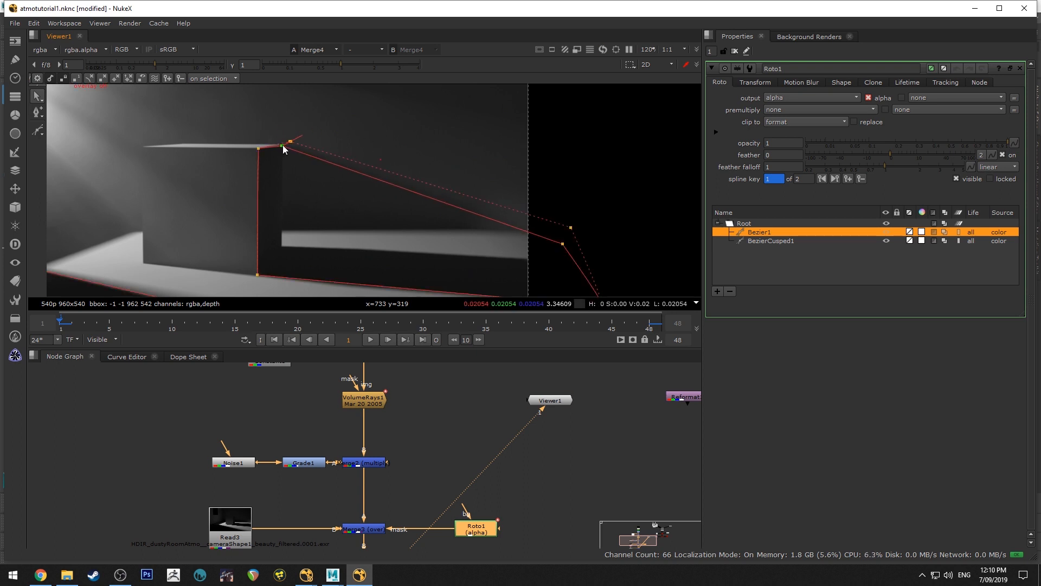
pyautogui.scroll(5, 282, 145)
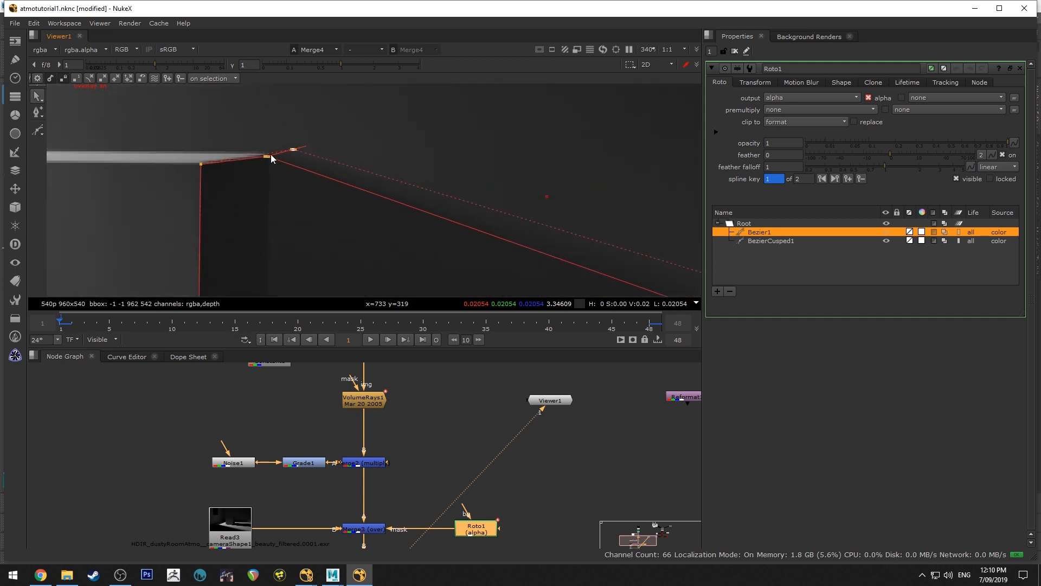
pyautogui.moveTo(271, 154); pyautogui.dragTo(266, 154)
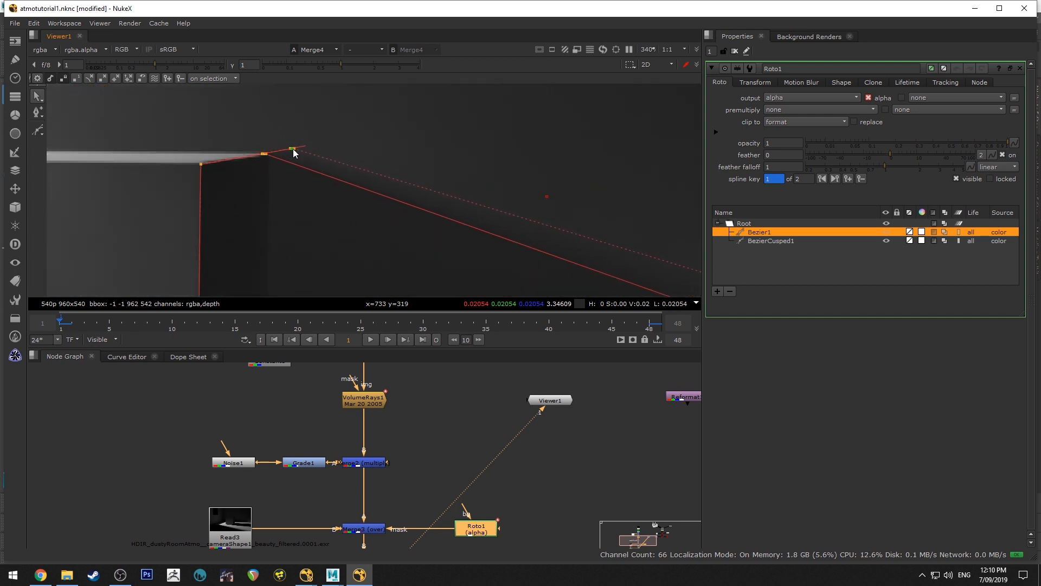
pyautogui.press('o')
pyautogui.scroll(-8, 303, 136)
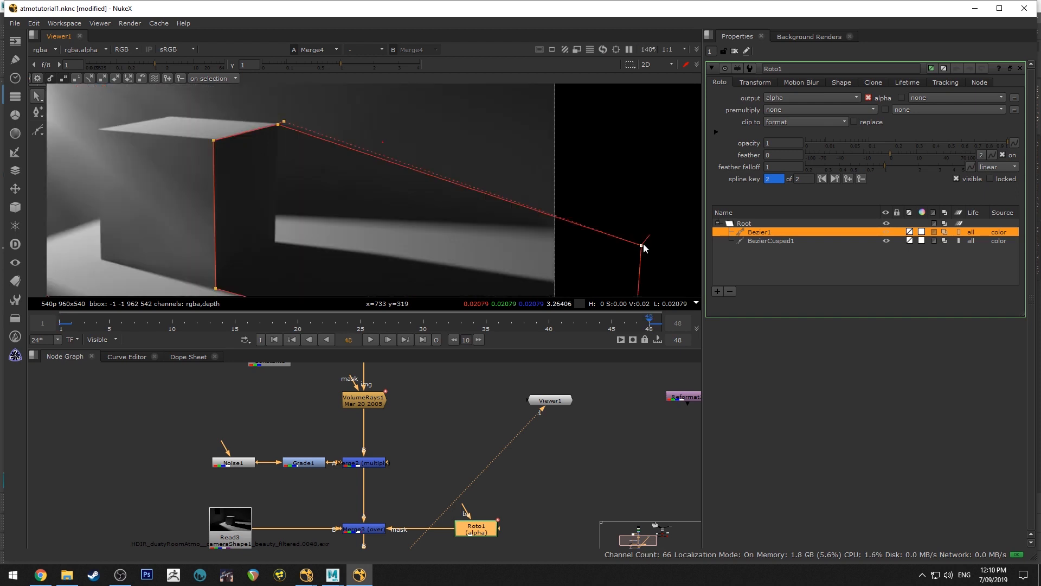
# At frame 48, pull Bezier1's feather slightly outward at the upper off-frame point and box corner, checking the softness without the overlay
pyautogui.moveTo(642, 241); pyautogui.dragTo(645, 239)
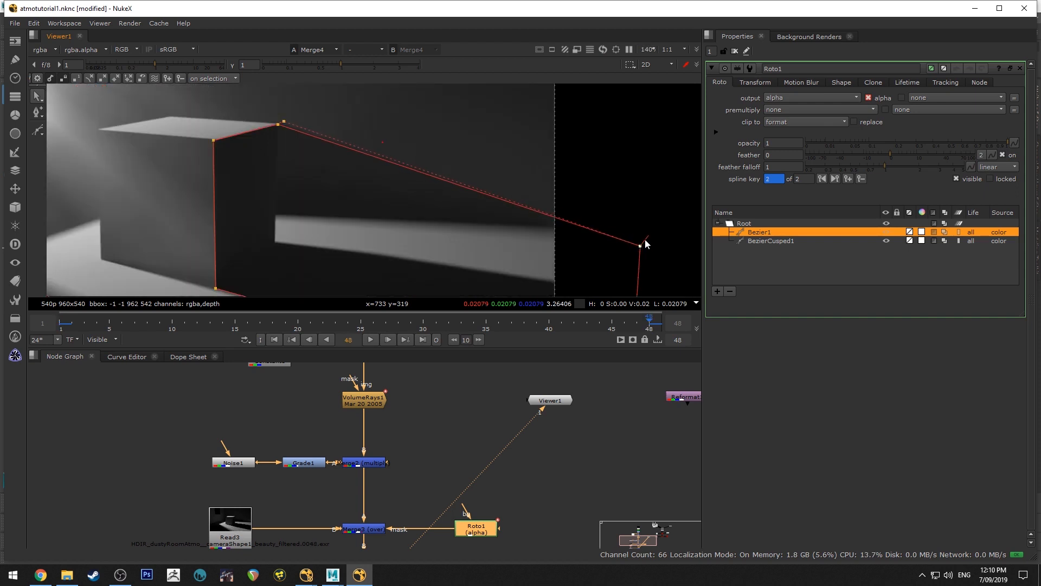
pyautogui.press('o')
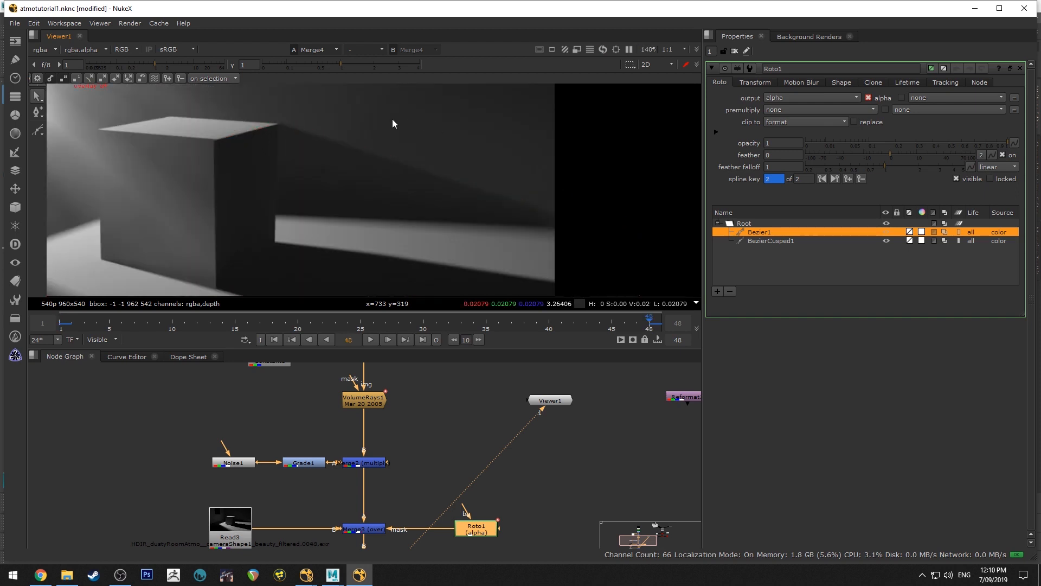
pyautogui.press('o')
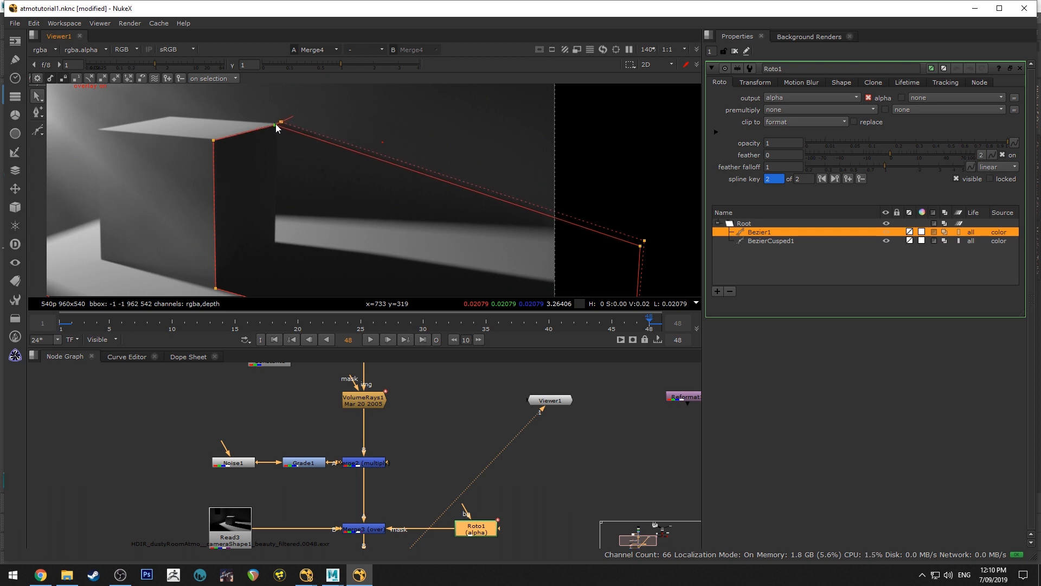
pyautogui.press('o')
pyautogui.scroll(-5, 375, 124)
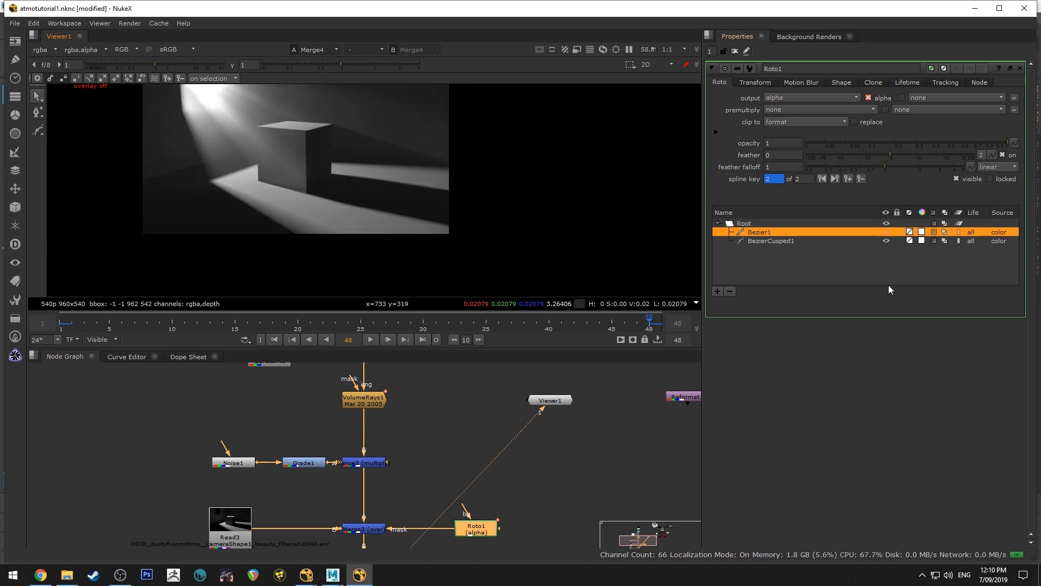
# Set Bezier1's feather to 1.4 and inspect the softened shadow around the box
pyautogui.moveTo(893, 154)
pyautogui.mouseDown()
pyautogui.moveTo(941, 154)
pyautogui.moveTo(900, 158)
pyautogui.mouseUp()
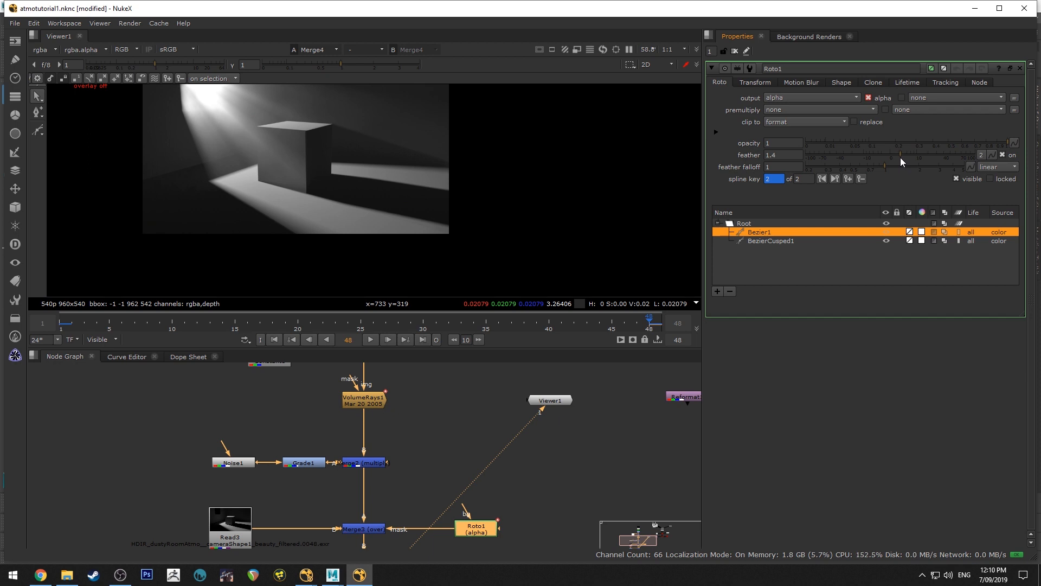
pyautogui.scroll(4, 302, 121)
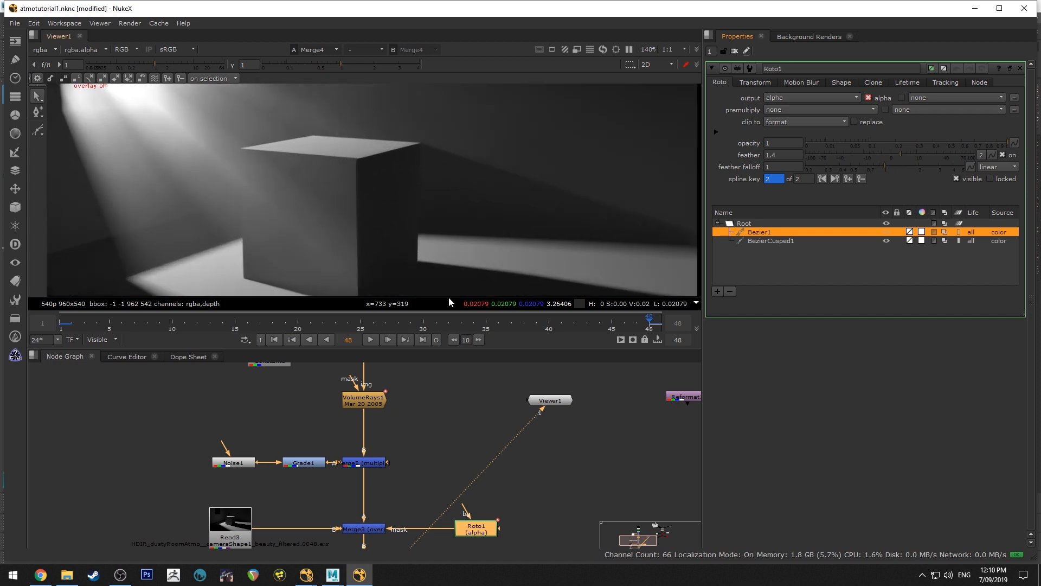
pyautogui.moveTo(401, 163); pyautogui.dragTo(345, 116, button='middle')
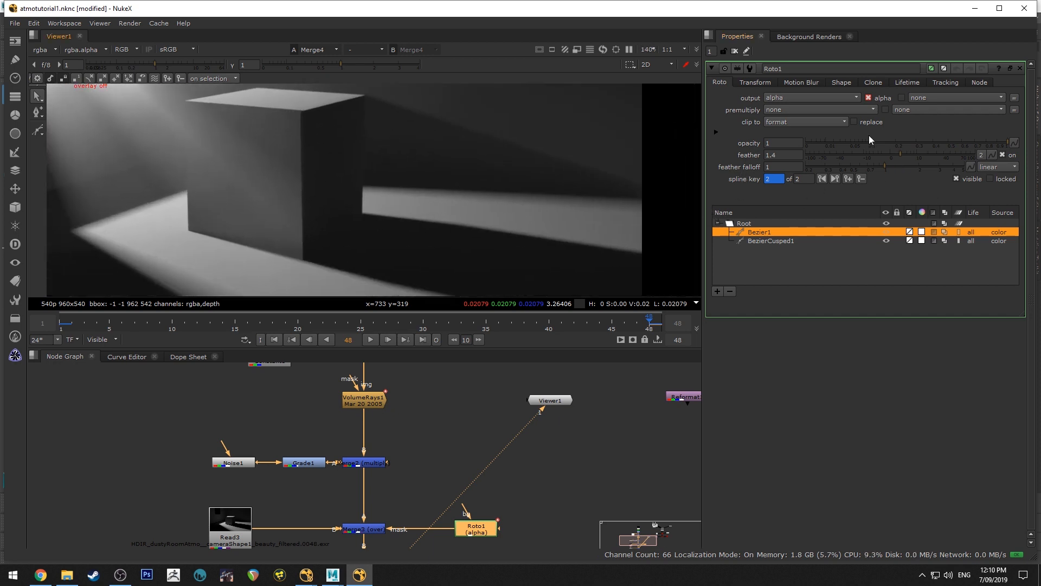
# Lower Bezier1's opacity, trying 0.51, 0.3 and near zero before settling on 0.395, and compare the shadow strength
pyautogui.moveTo(991, 141); pyautogui.dragTo(958, 144)
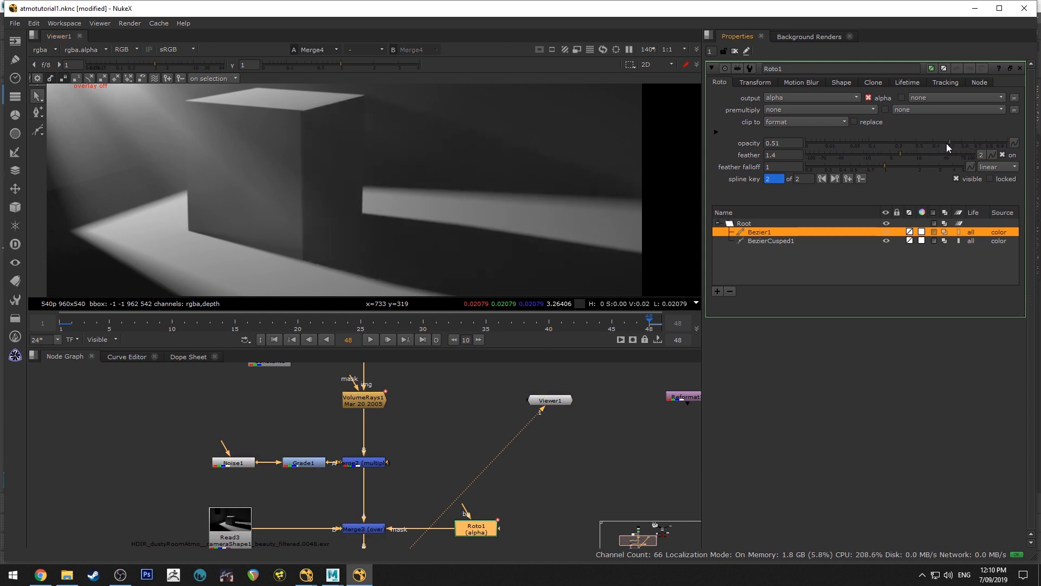
pyautogui.scroll(-5, 435, 162)
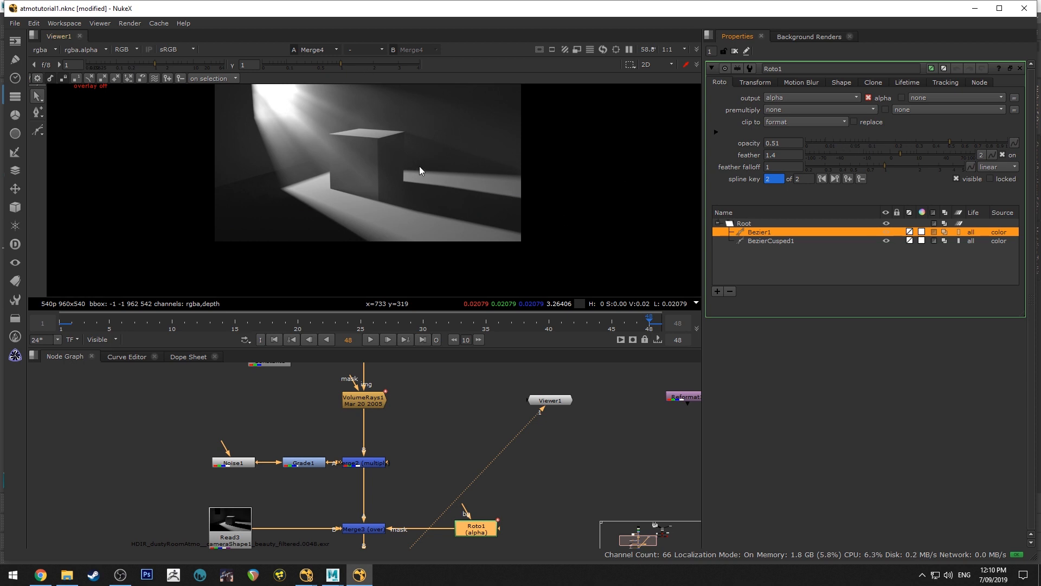
pyautogui.scroll(5, 421, 170)
pyautogui.scroll(-3, 421, 167)
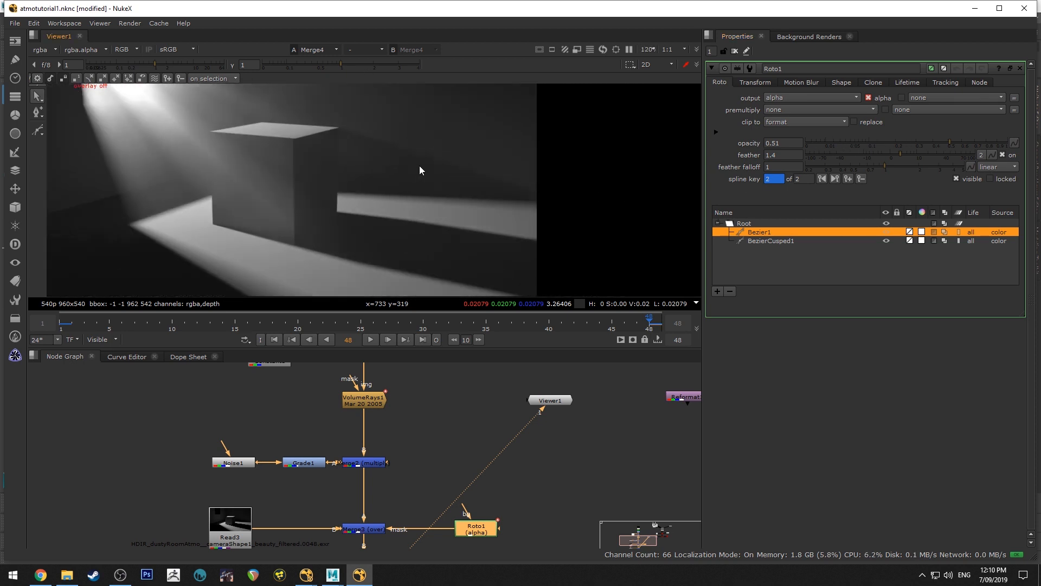
pyautogui.moveTo(947, 139); pyautogui.dragTo(916, 144)
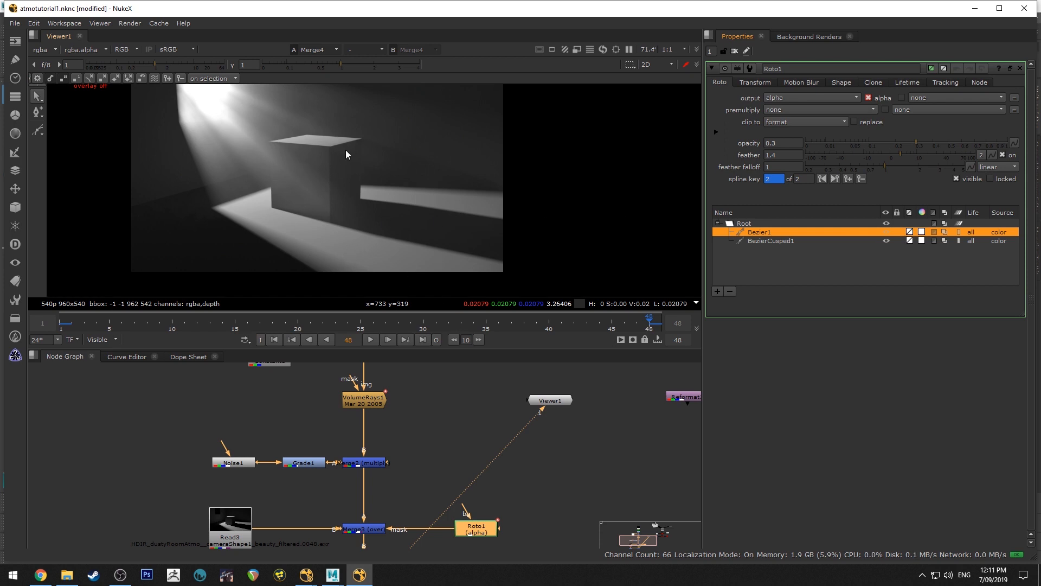
pyautogui.moveTo(920, 137); pyautogui.dragTo(634, 146)
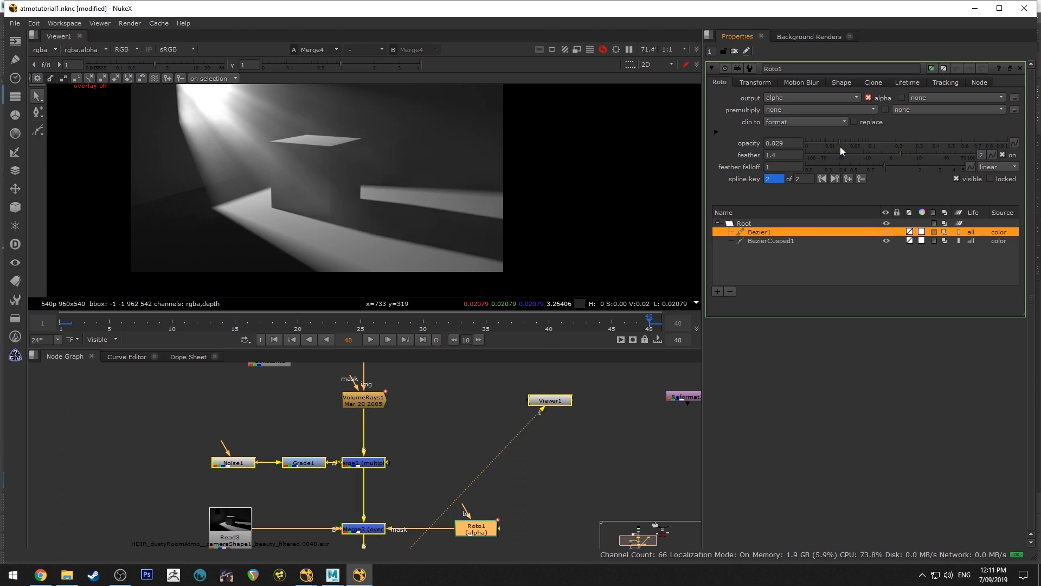
pyautogui.click(924, 146)
pyautogui.moveTo(925, 147); pyautogui.dragTo(932, 147)
pyautogui.scroll(-3, 552, 175)
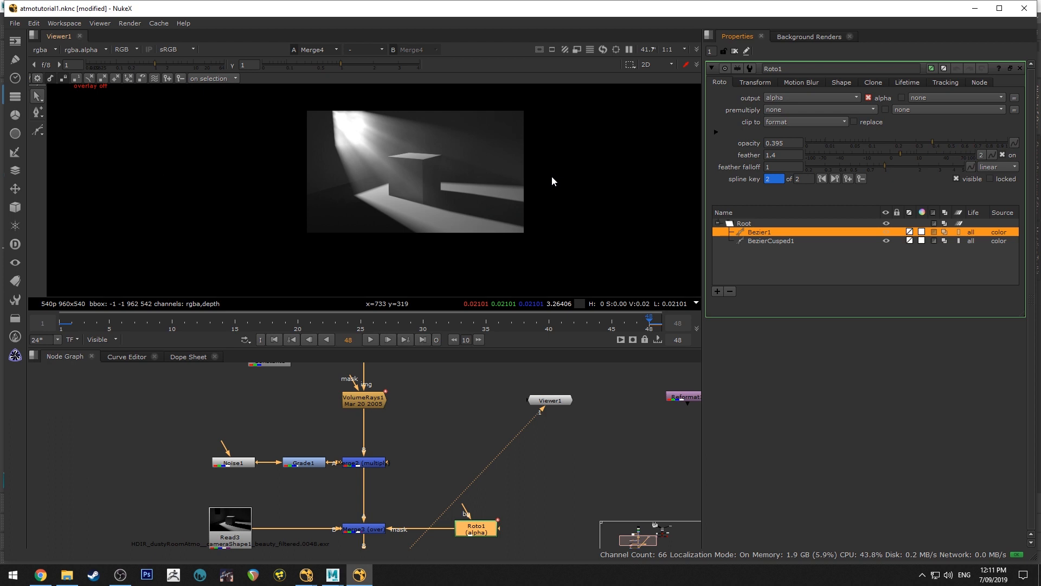
pyautogui.scroll(2, 551, 175)
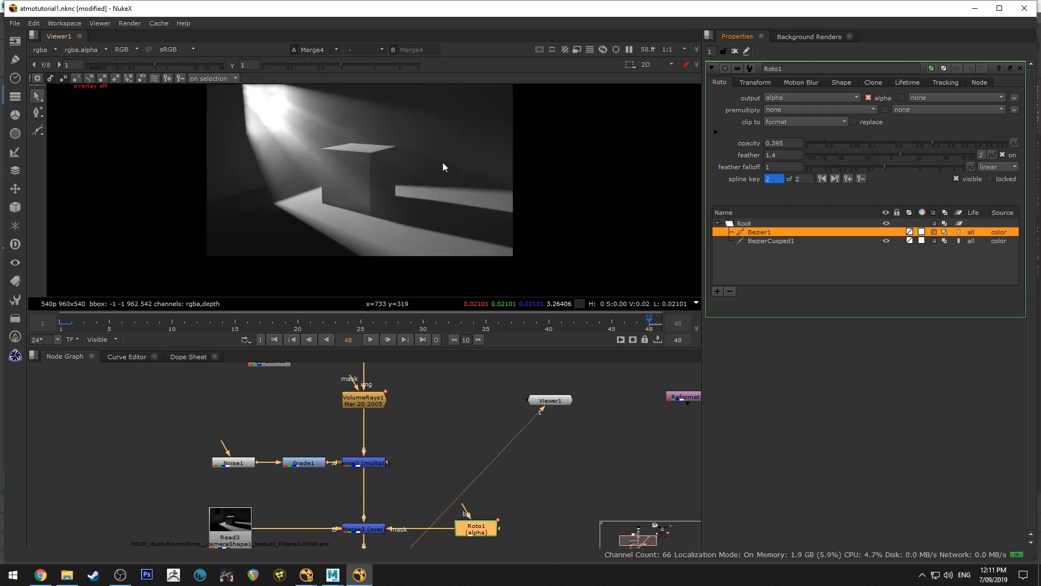
# Play the shot from frame 1 to check the animated shadow mask, and stop playback
pyautogui.click(274, 339)
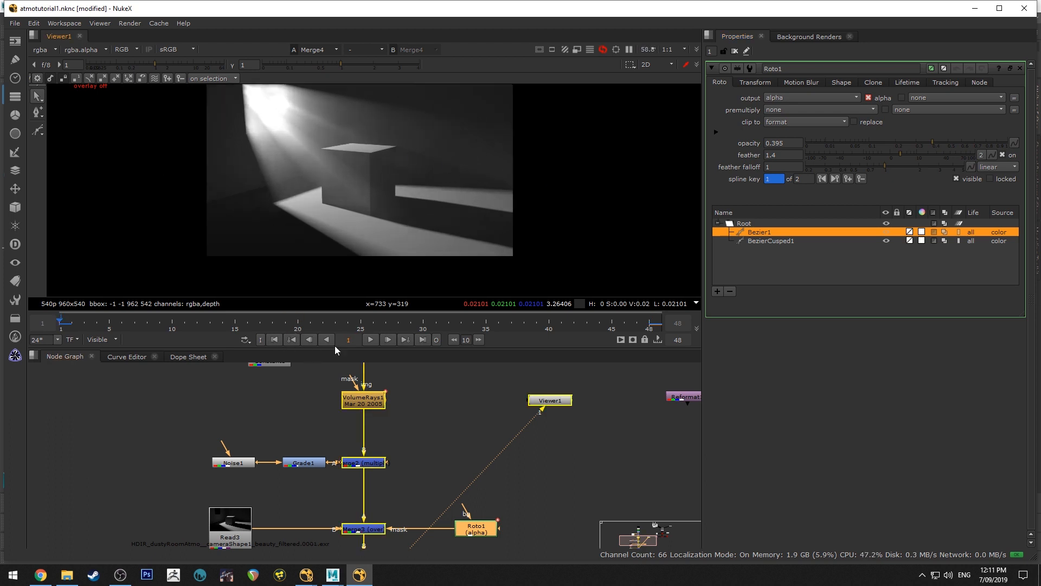
pyautogui.click(368, 339)
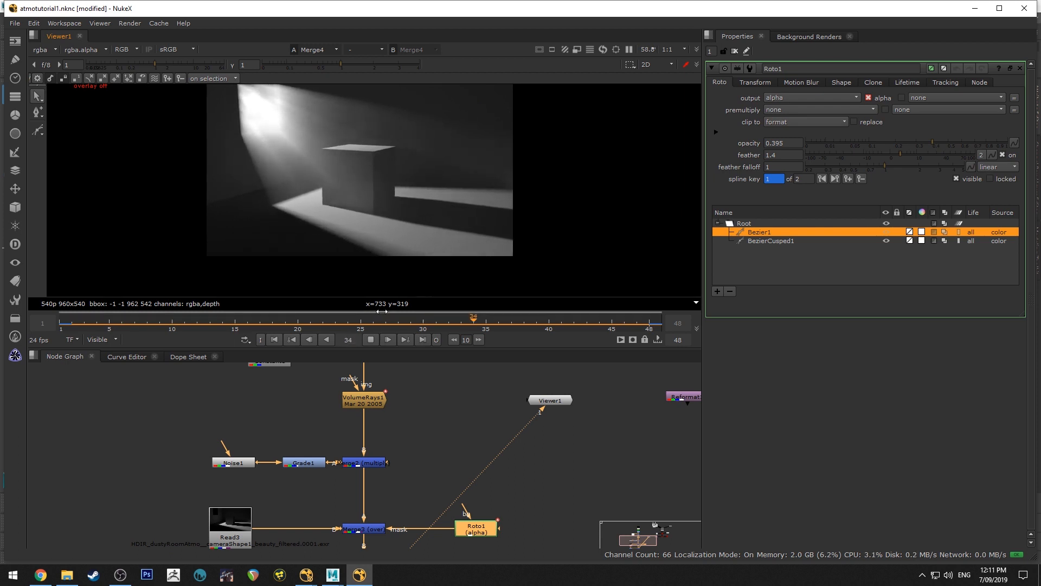
pyautogui.click(372, 340)
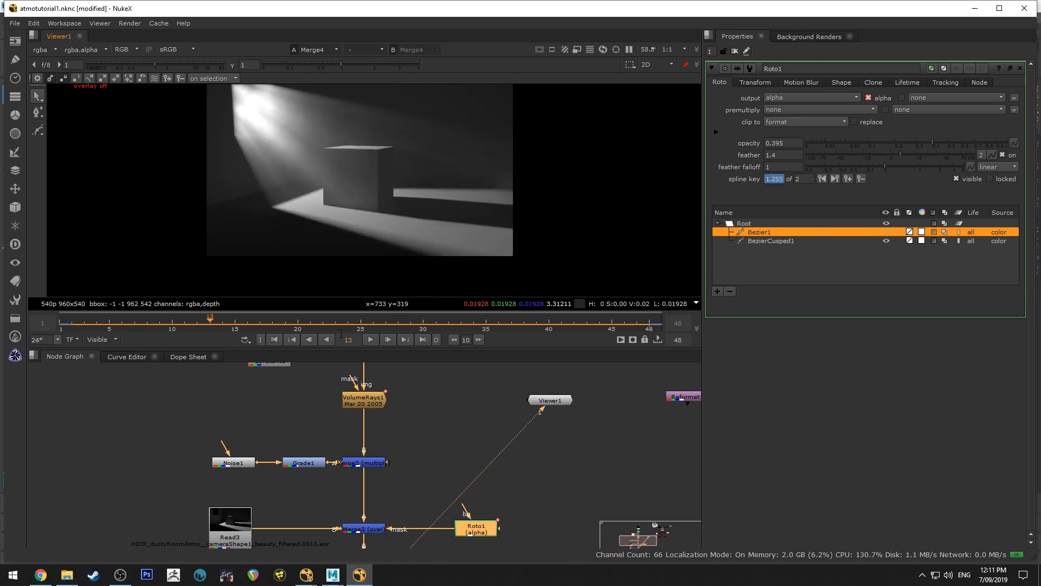
# Return to frame 1 and add a Grade node after Reformat1 in the dust particle branch, lined up beside it
pyautogui.click(279, 340)
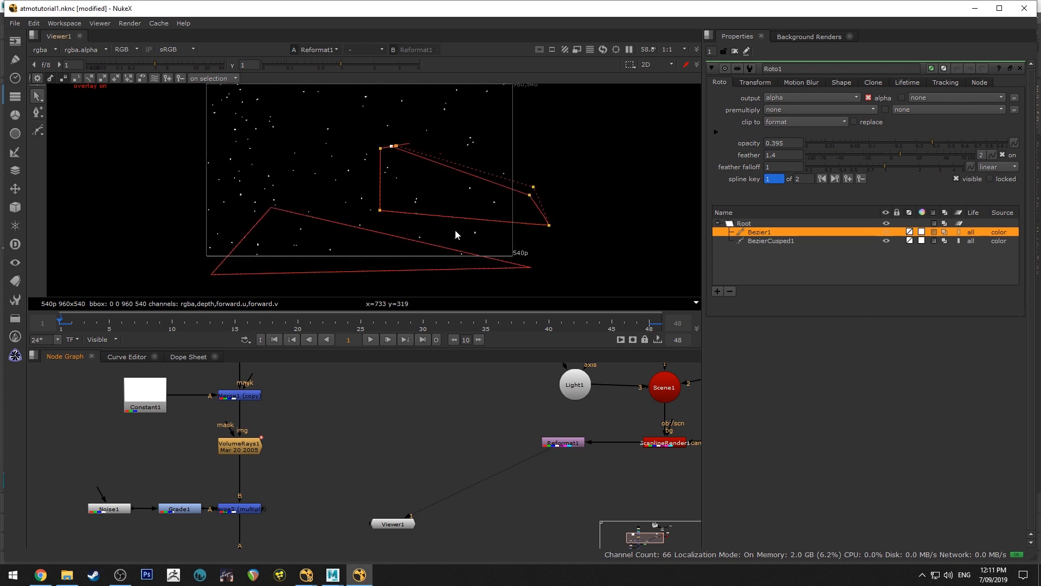
pyautogui.click(563, 444)
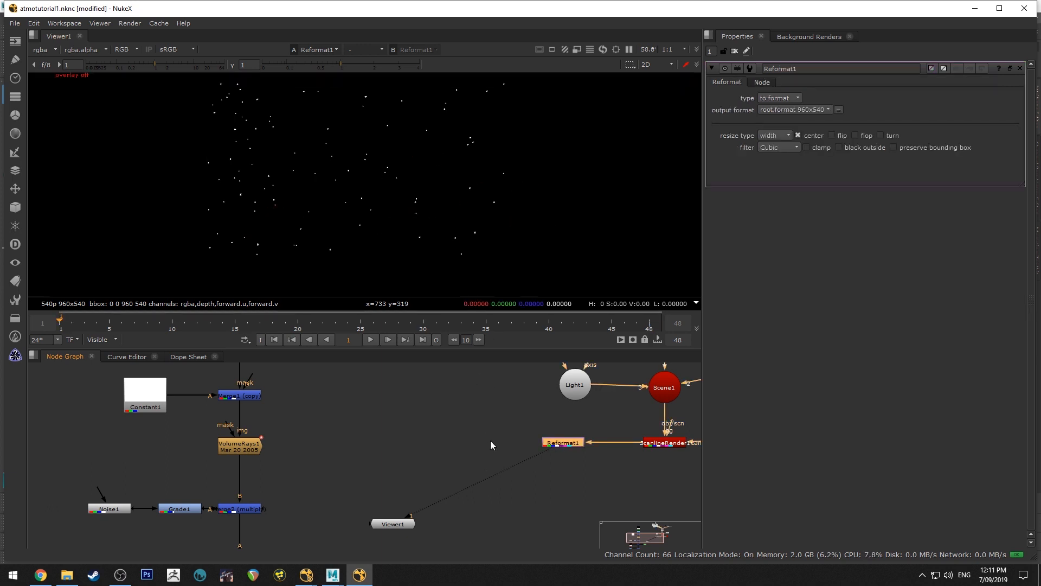
pyautogui.press('Tab')
pyautogui.write('grade')
pyautogui.press('Return')
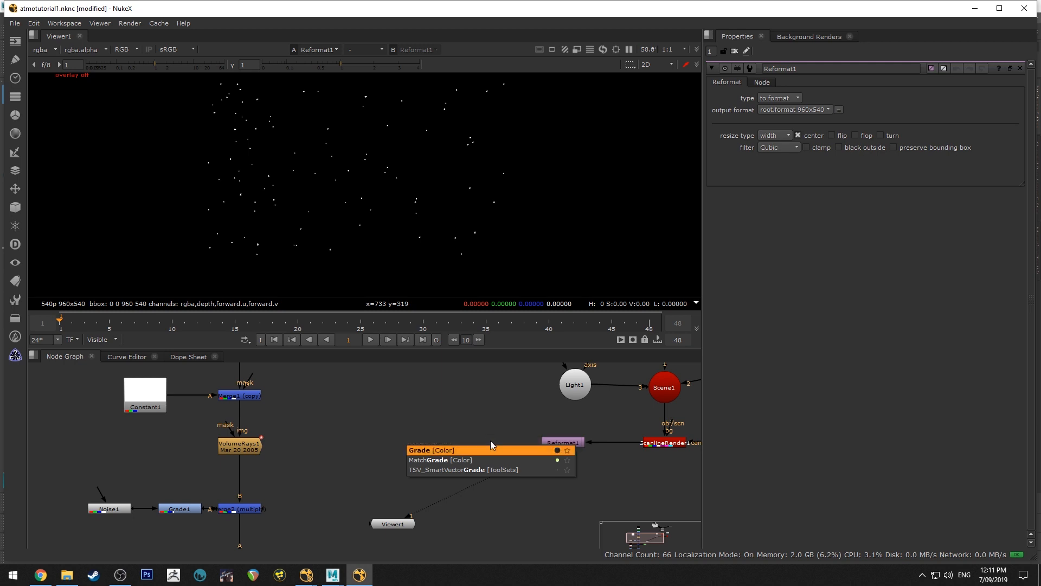
pyautogui.moveTo(576, 458); pyautogui.dragTo(562, 444)
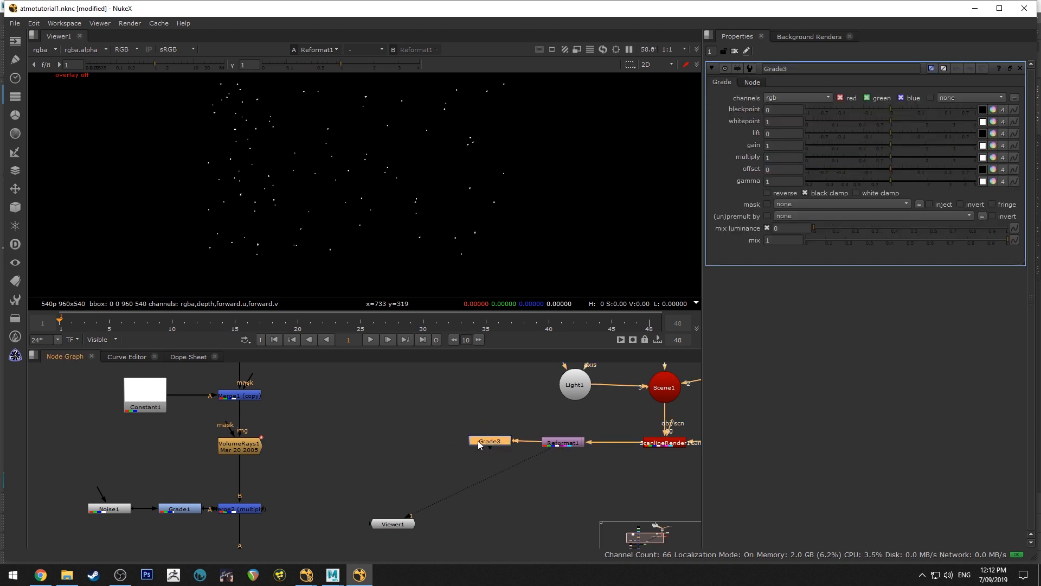
# Add an unconnected Merge node between VolumeRays1 and Grade3 and set its operation to multiply
pyautogui.click(421, 438)
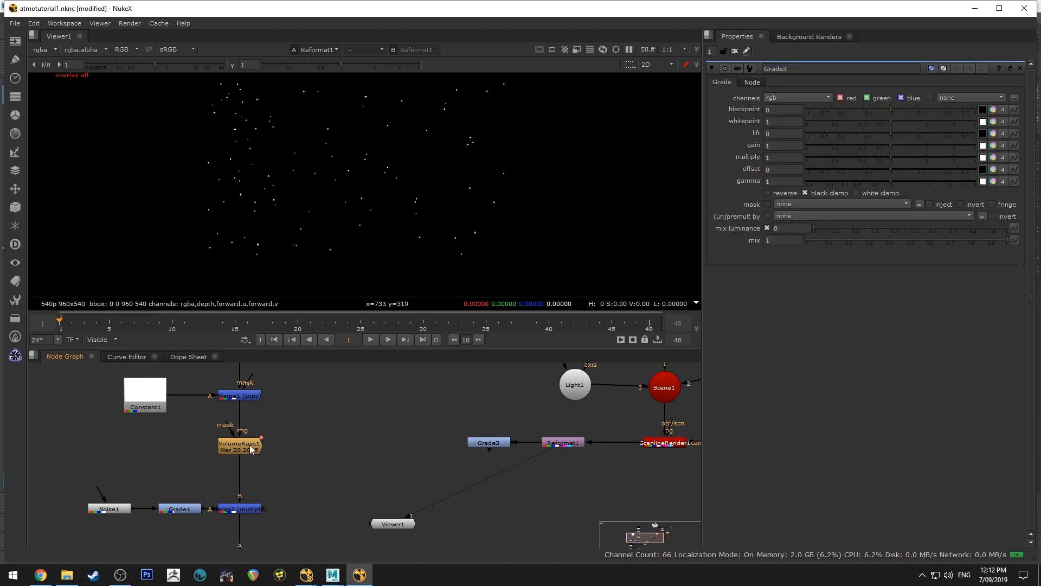
pyautogui.press('Tab')
pyautogui.write('merge')
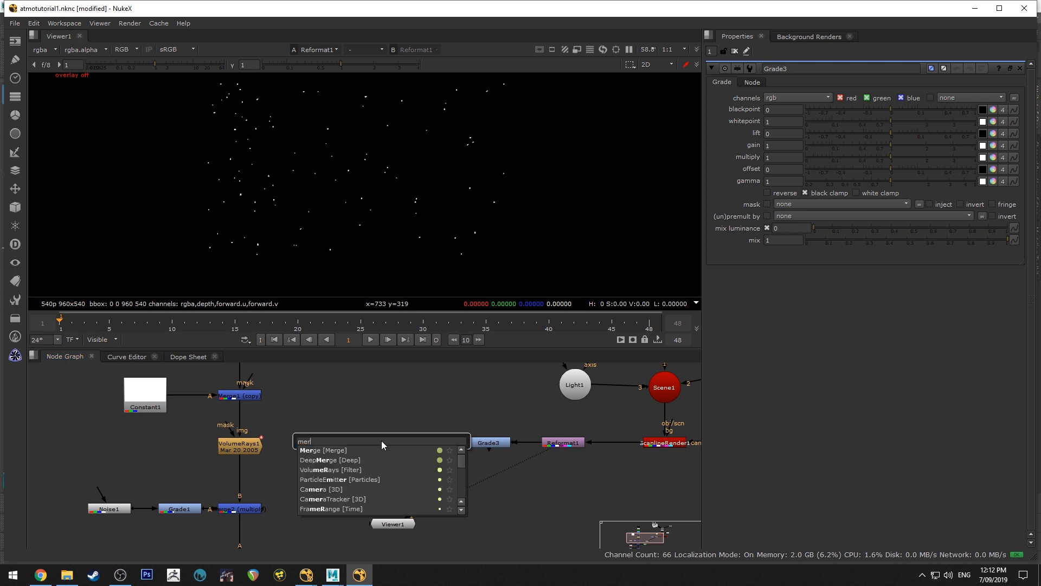
pyautogui.press('Return')
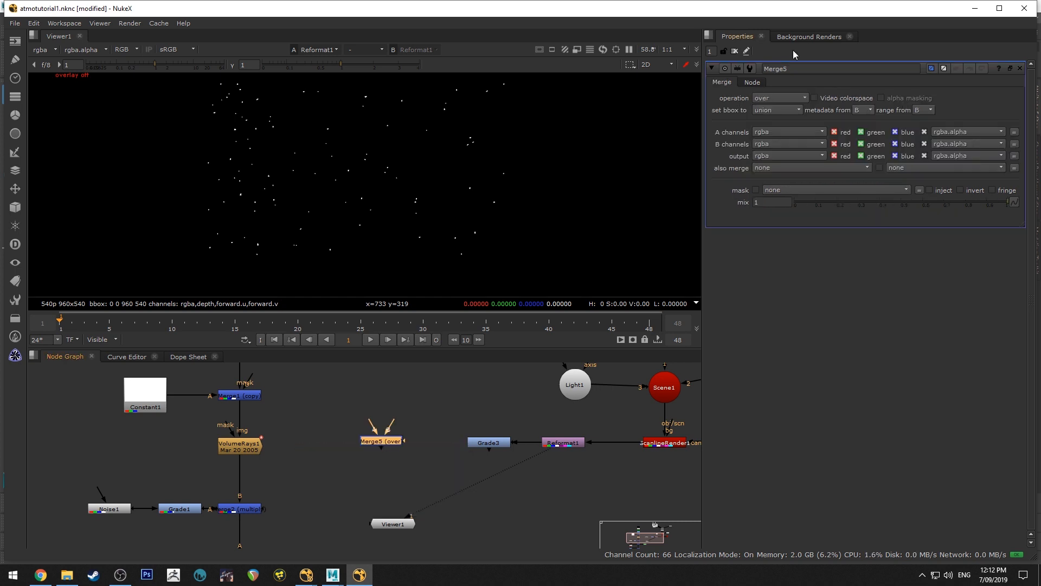
pyautogui.click(779, 97)
pyautogui.click(780, 214)
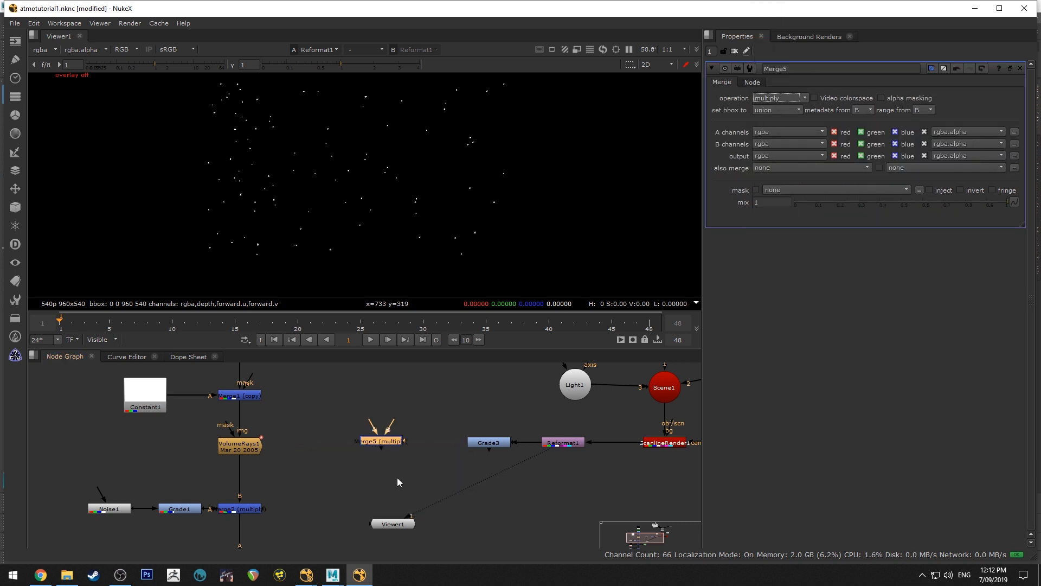
# Connect the multiply Merge's B input to Grade3 and its A input to VolumeRays1, and straighten the node in the row
pyautogui.moveTo(393, 424); pyautogui.dragTo(488, 442)
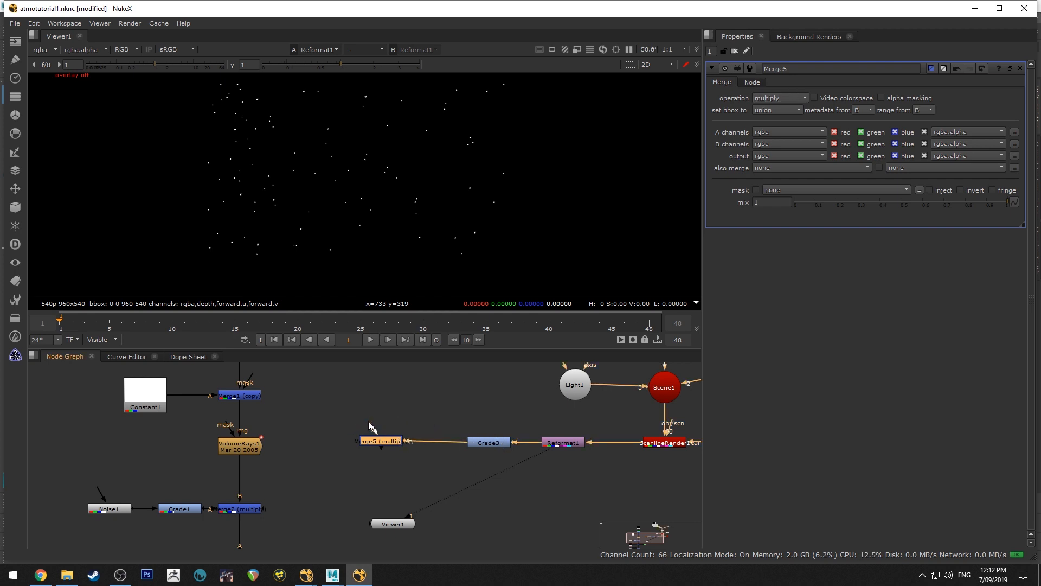
pyautogui.moveTo(369, 423); pyautogui.dragTo(257, 448)
pyautogui.moveTo(382, 443); pyautogui.dragTo(383, 447)
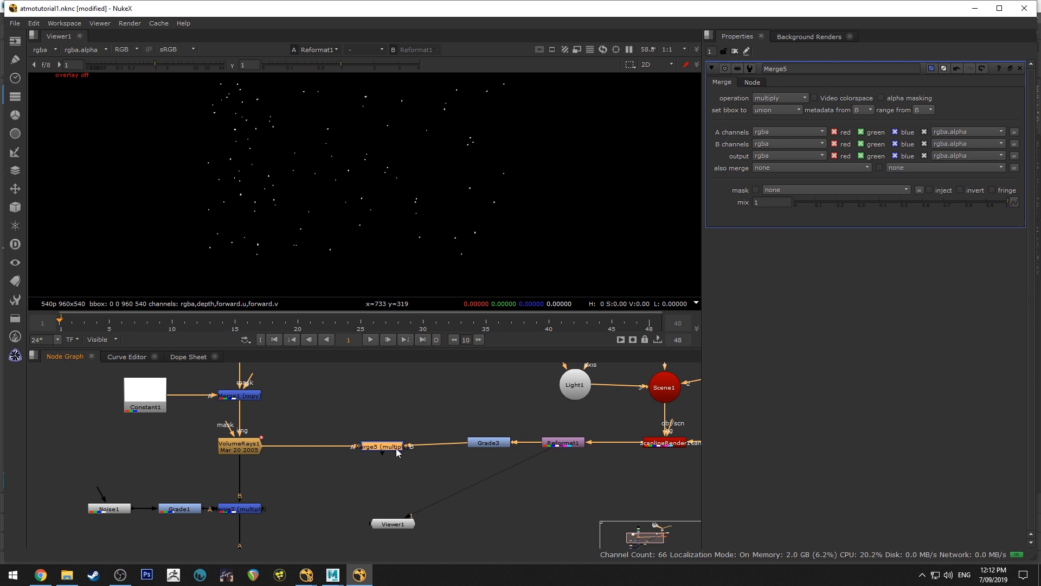
# View VolumeRays1 and Reformat1 in turn to compare the light rays with the dust particles
pyautogui.click(492, 444)
pyautogui.click(558, 441)
pyautogui.click(252, 447)
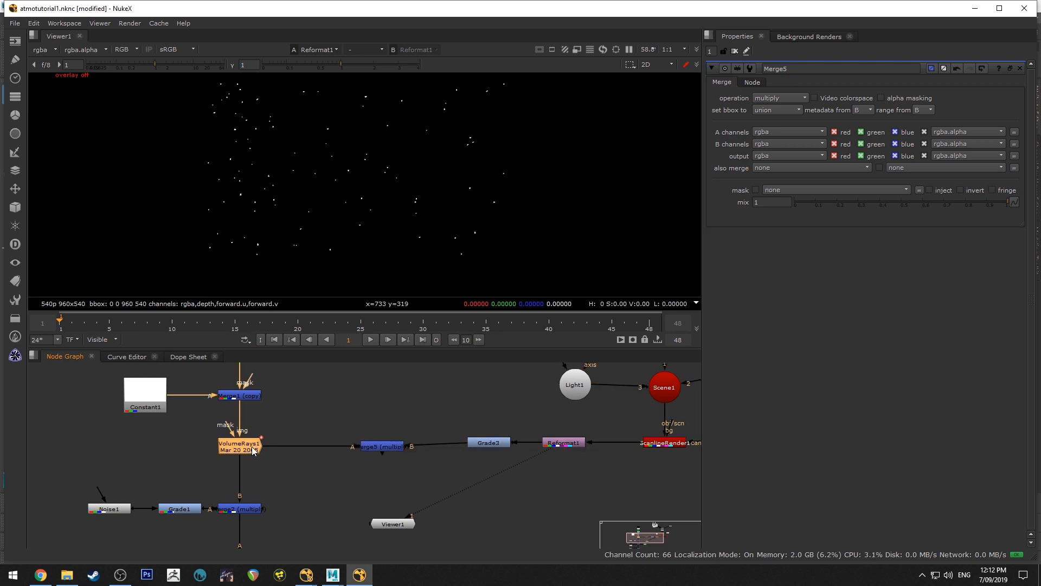
pyautogui.doubleClick(251, 447)
pyautogui.press('1')
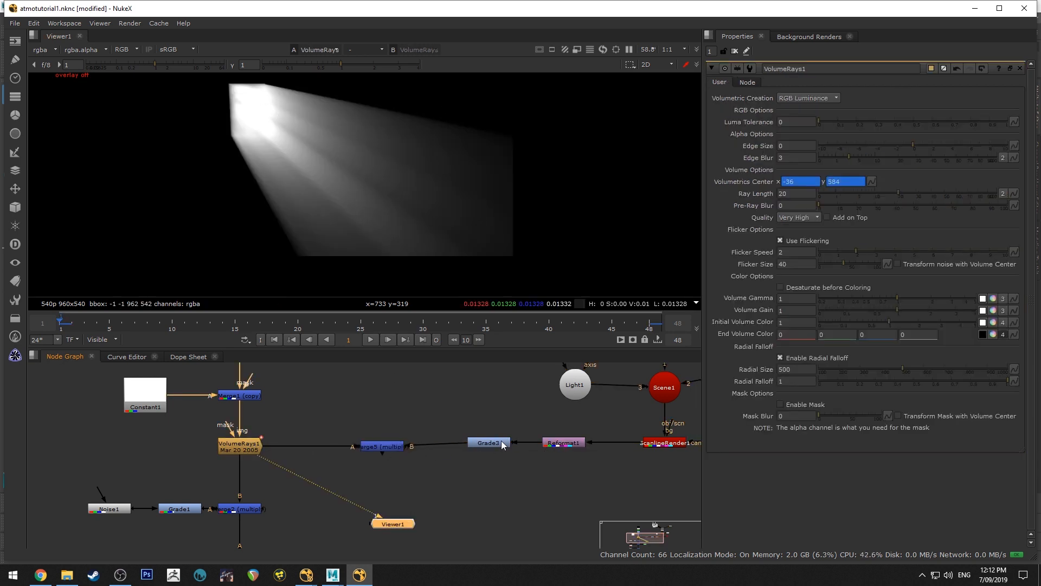
pyautogui.click(564, 443)
pyautogui.press('1')
pyautogui.doubleClick(575, 445)
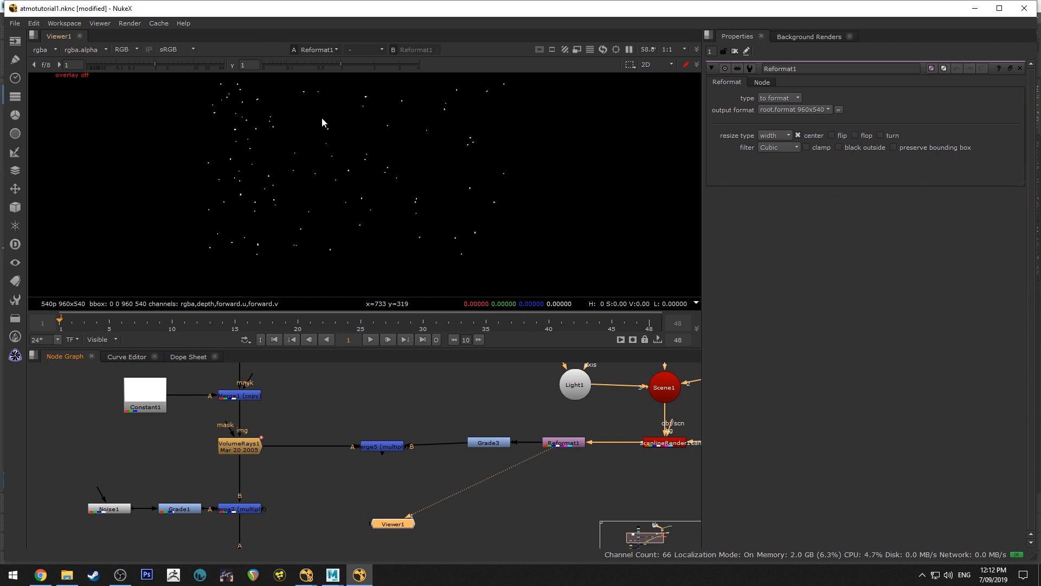
# Add an over Merge after Merge4, place it below and feed Merge4 into its B input
pyautogui.scroll(-6, 522, 429)
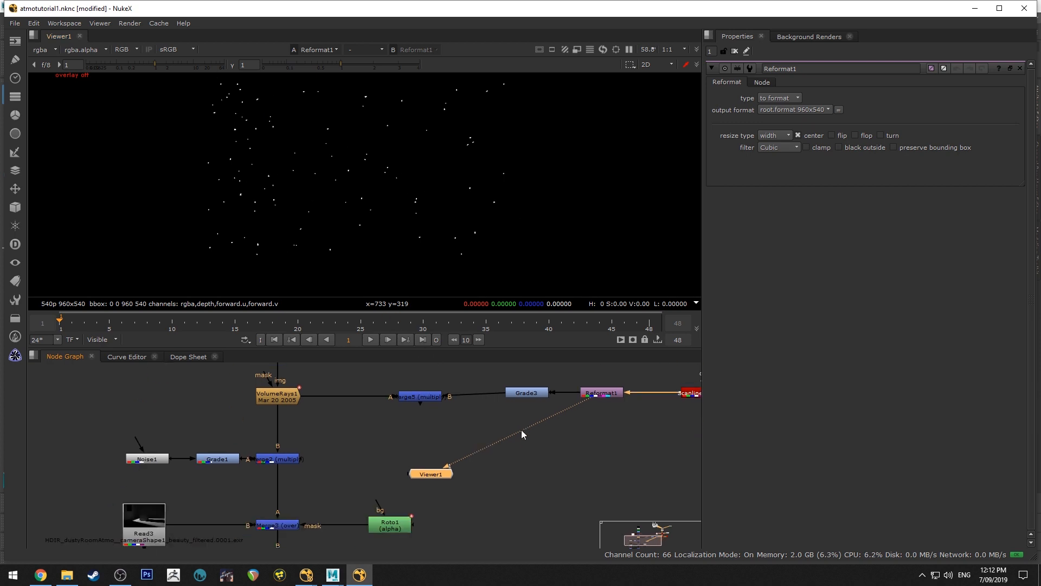
pyautogui.doubleClick(342, 485)
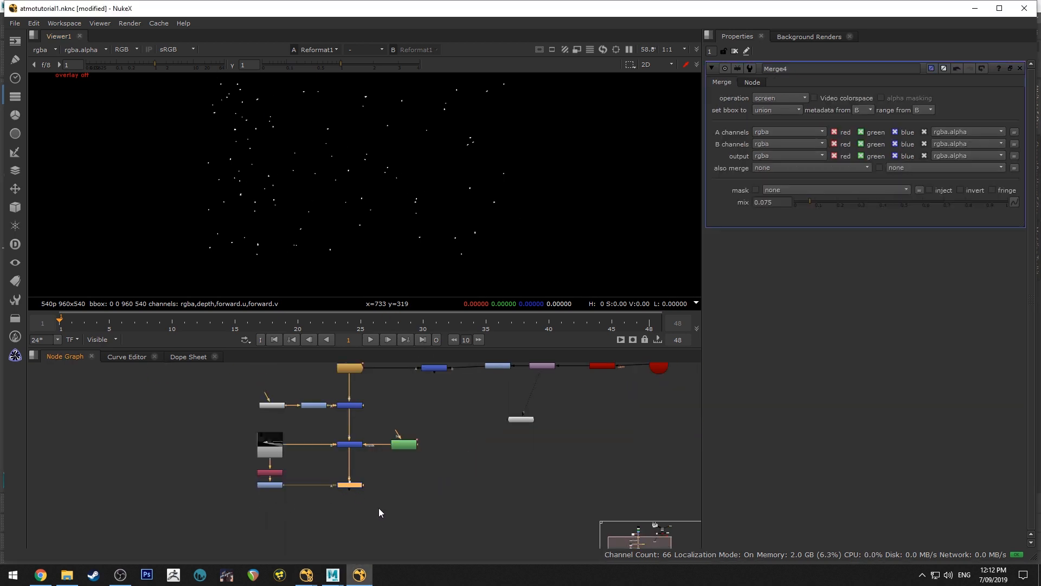
pyautogui.scroll(3, 358, 486)
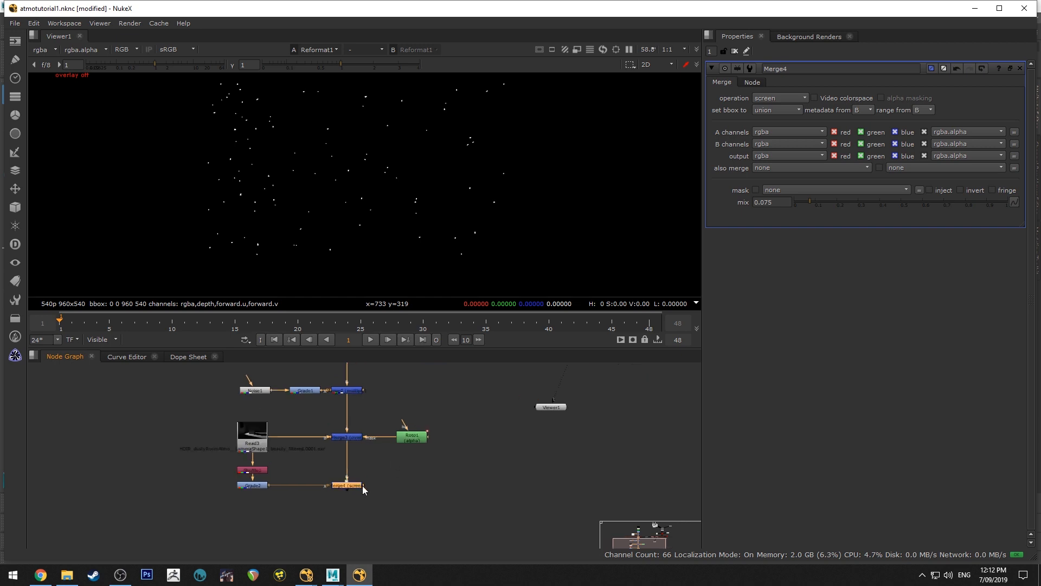
pyautogui.press('Tab')
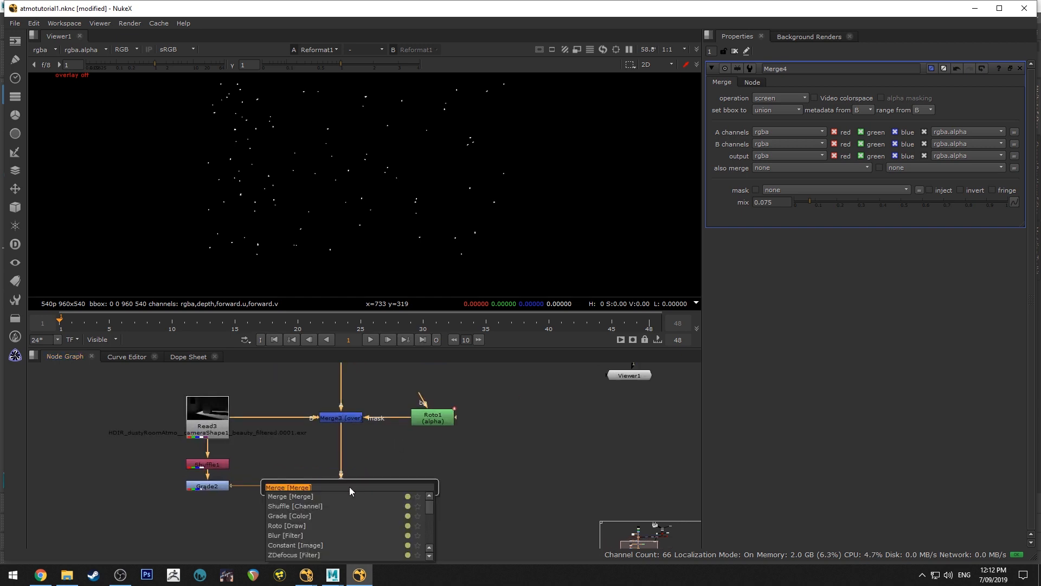
pyautogui.write('merge')
pyautogui.press('Return')
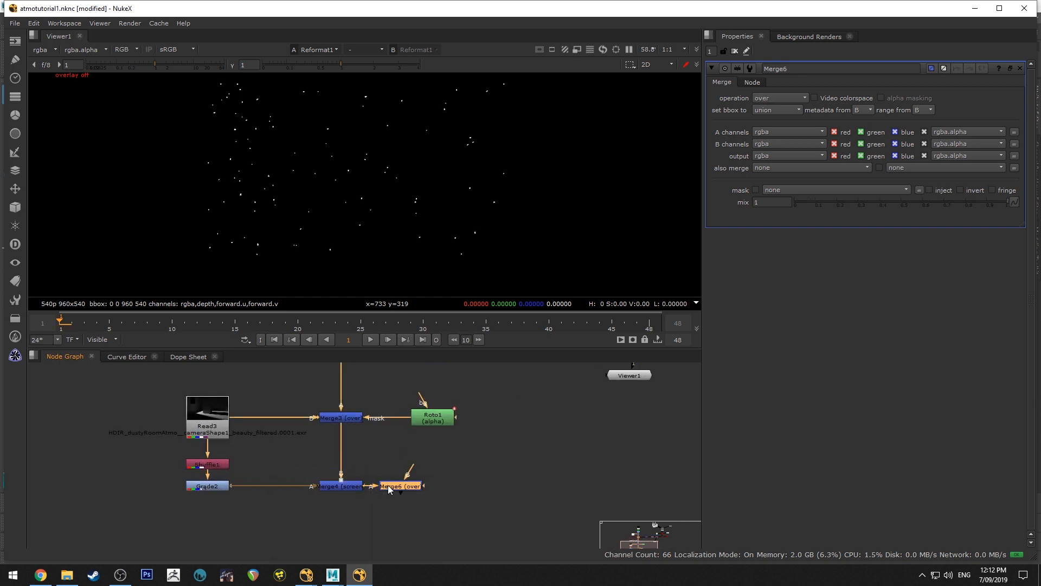
pyautogui.moveTo(388, 490); pyautogui.dragTo(319, 548)
pyautogui.moveTo(334, 511); pyautogui.dragTo(341, 486)
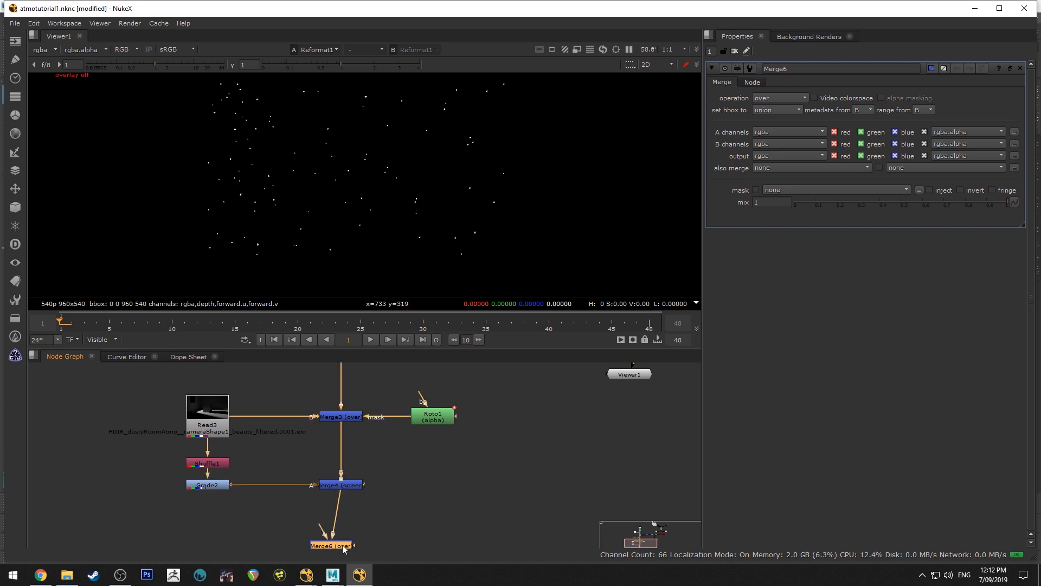
# Connect the new over Merge's A input to Merge5, route the link around Roto1 with a dot, and view the composite
pyautogui.scroll(-3, 358, 526)
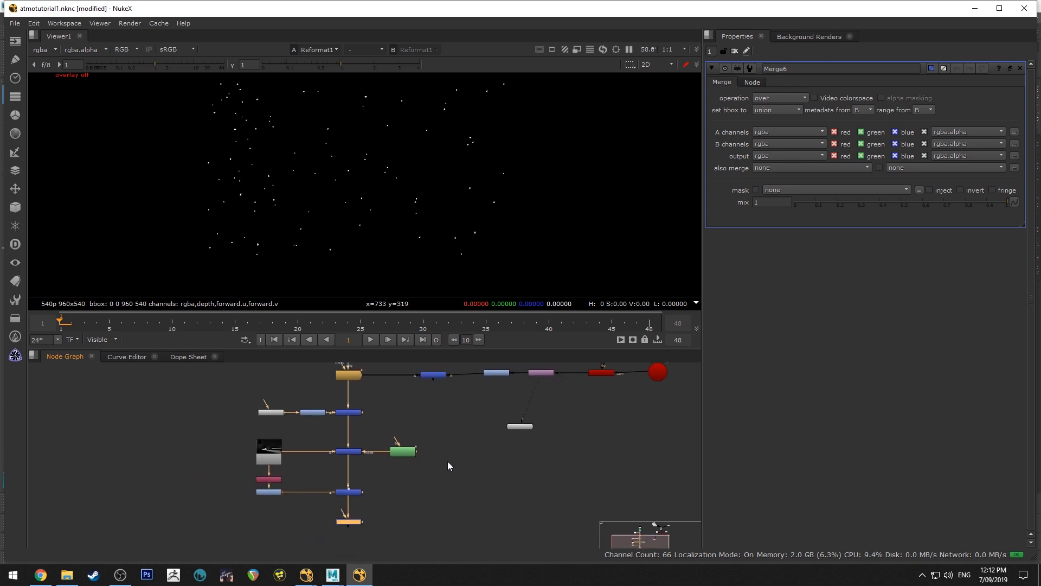
pyautogui.scroll(-2, 445, 422)
pyautogui.moveTo(364, 504); pyautogui.dragTo(435, 385)
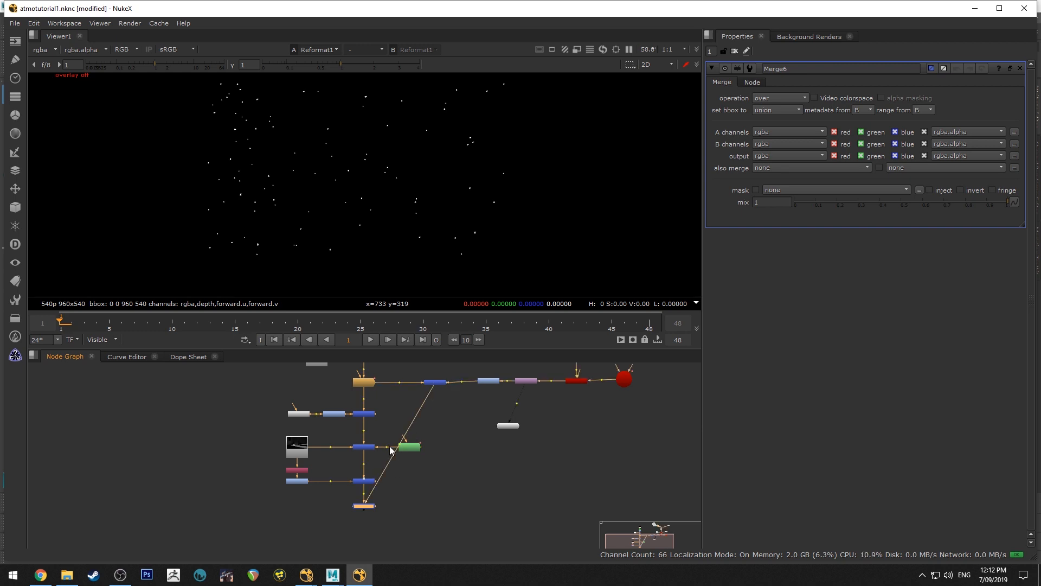
pyautogui.scroll(5, 391, 447)
pyautogui.keyDown('ctrl'); pyautogui.moveTo(410, 451); pyautogui.dragTo(517, 538); pyautogui.keyUp('ctrl')
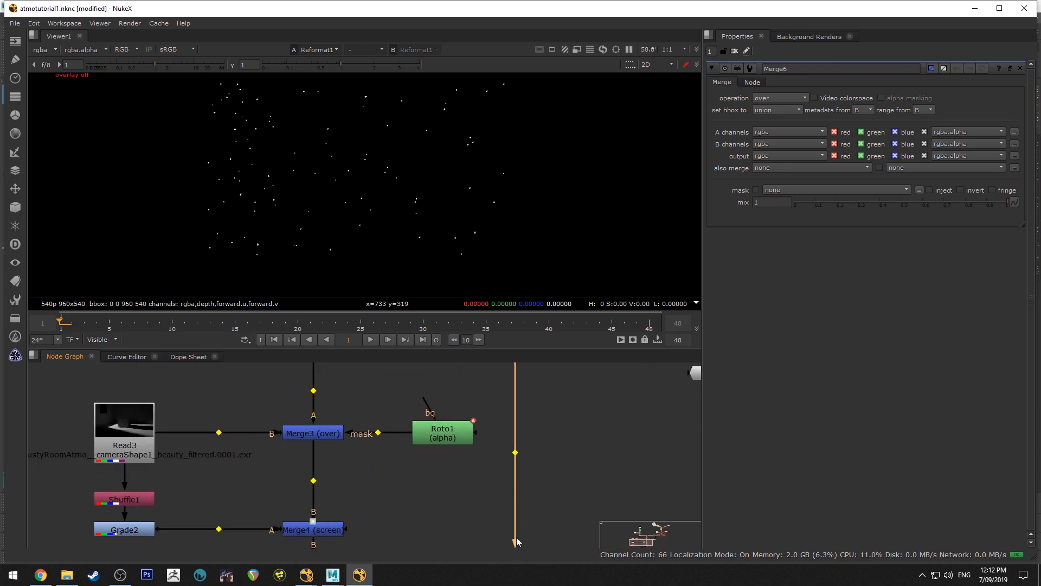
pyautogui.scroll(-6, 519, 532)
pyautogui.moveTo(524, 516); pyautogui.dragTo(496, 450, button='middle')
pyautogui.scroll(4, 496, 450)
pyautogui.scroll(3, 325, 144)
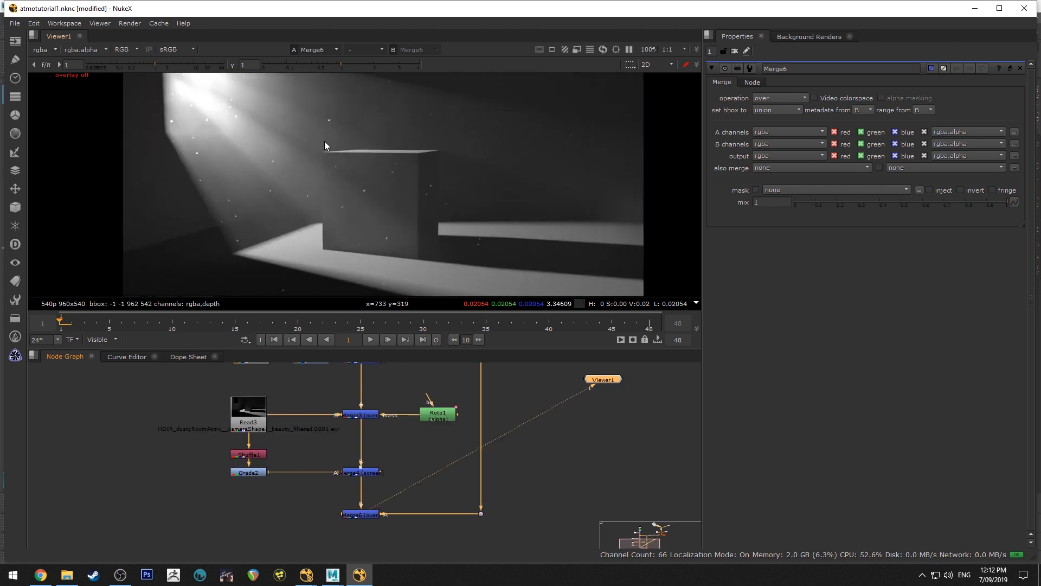
# Inspect the dust in the light beam up close, play the shot, stop playback, and go to frame 10
pyautogui.moveTo(311, 147); pyautogui.dragTo(349, 226, button='middle')
pyautogui.moveTo(358, 175); pyautogui.dragTo(297, 129, button='middle')
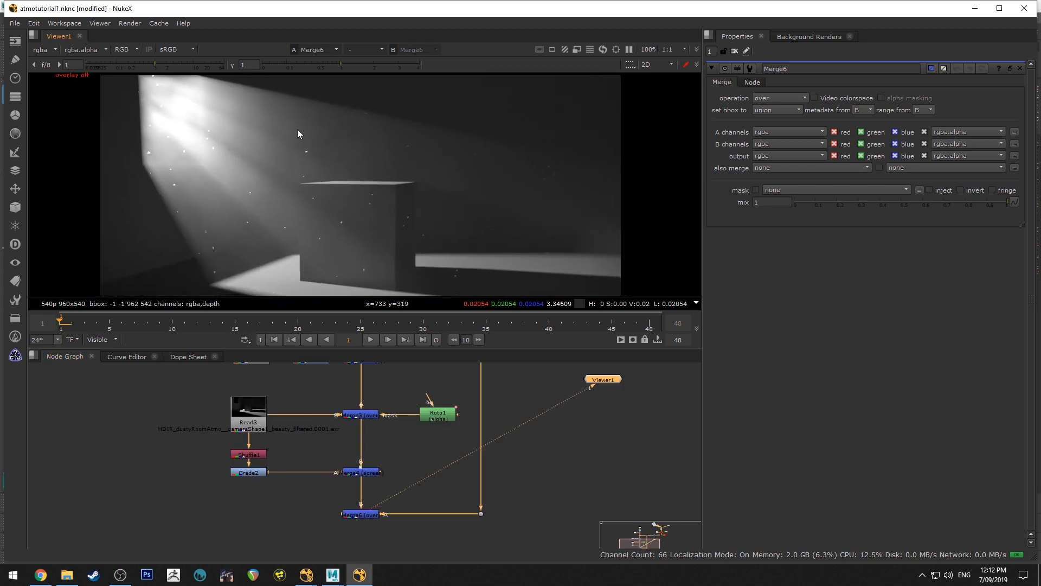
pyautogui.moveTo(478, 200); pyautogui.dragTo(336, 220, button='middle')
pyautogui.moveTo(383, 188); pyautogui.dragTo(354, 158, button='middle')
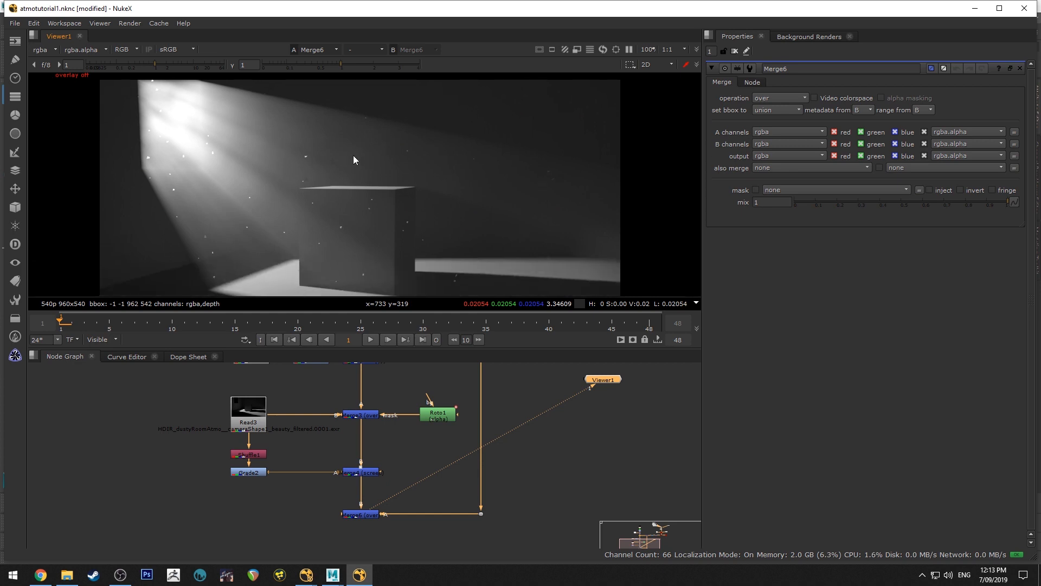
pyautogui.scroll(2, 352, 162)
pyautogui.moveTo(252, 169); pyautogui.dragTo(347, 178, button='middle')
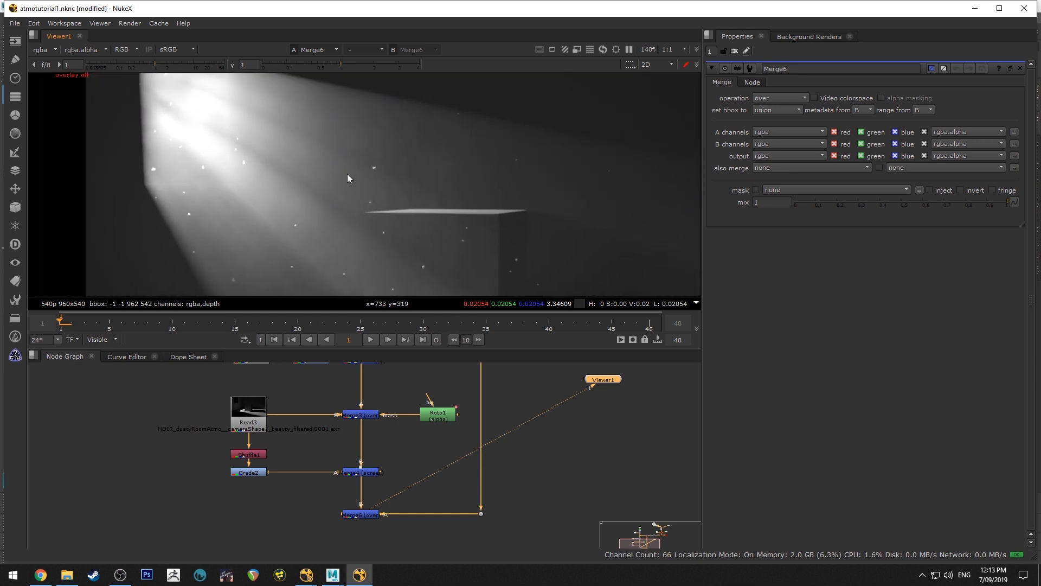
pyautogui.moveTo(342, 229); pyautogui.dragTo(432, 130, button='middle')
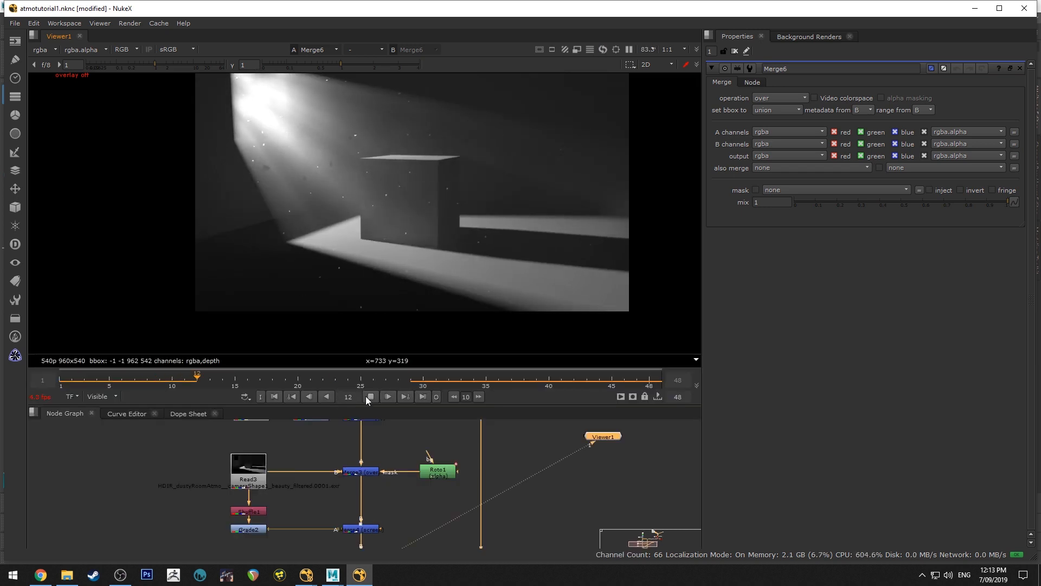
pyautogui.click(369, 396)
pyautogui.click(171, 380)
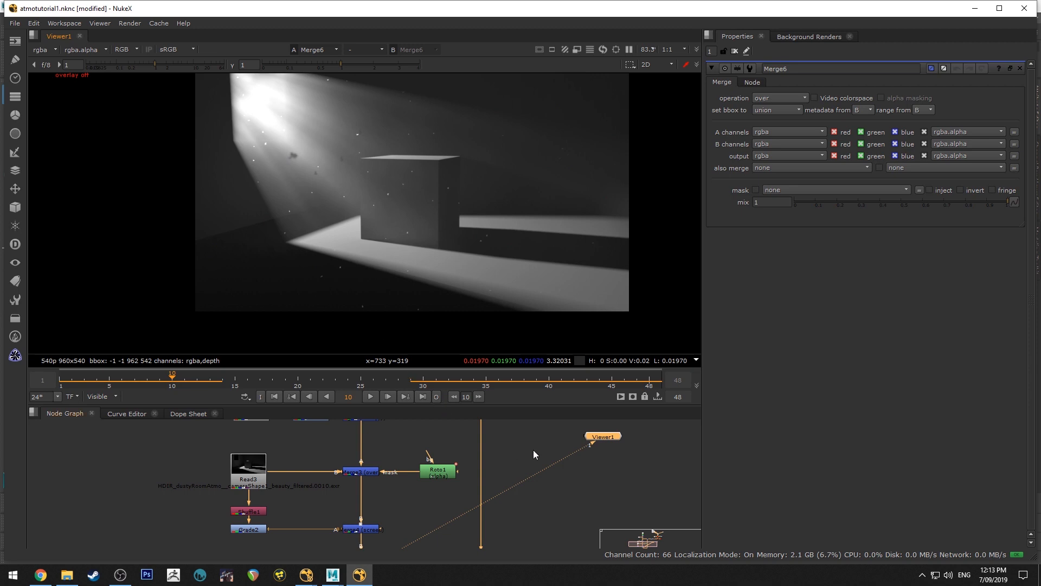
# Examine the dust specks in the beam at frame 10 and the Light1 setup feeding the particle render
pyautogui.moveTo(509, 454); pyautogui.dragTo(395, 489, button='middle')
pyautogui.moveTo(310, 465); pyautogui.dragTo(340, 488, button='middle')
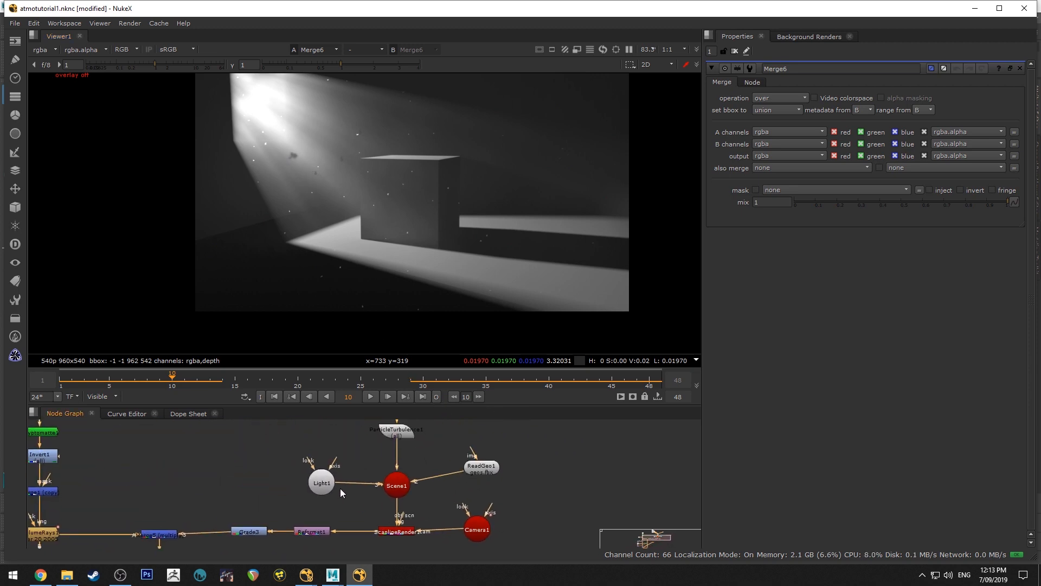
pyautogui.click(318, 479)
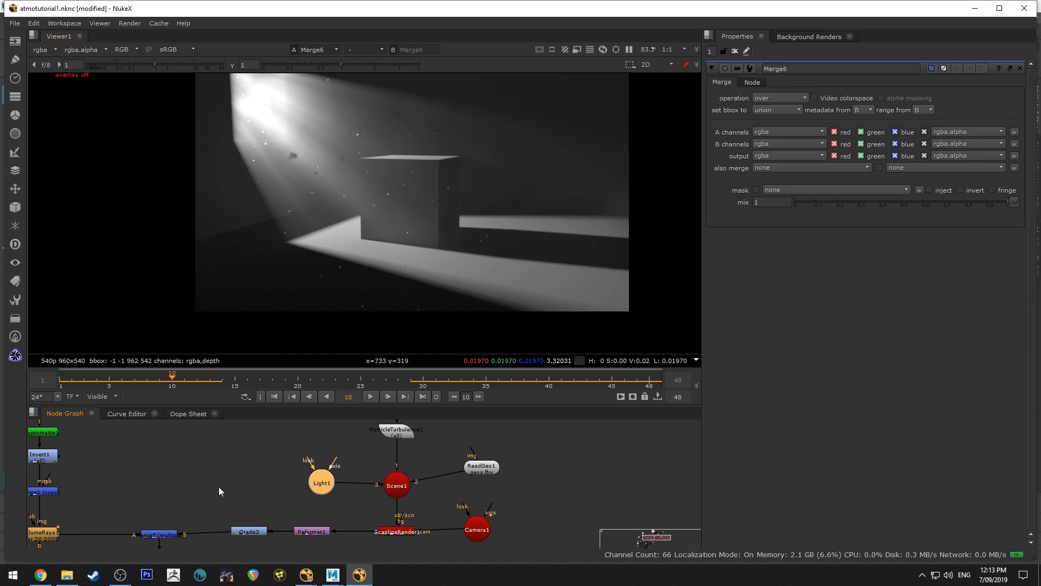
pyautogui.moveTo(219, 486); pyautogui.dragTo(479, 386, button='middle')
pyautogui.scroll(5, 282, 169)
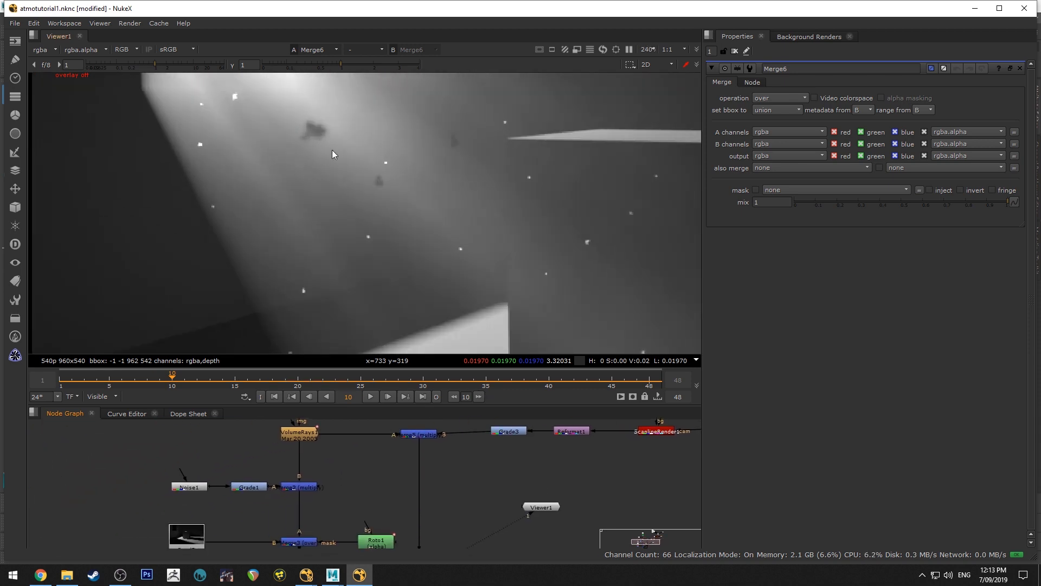
pyautogui.scroll(-3, 342, 174)
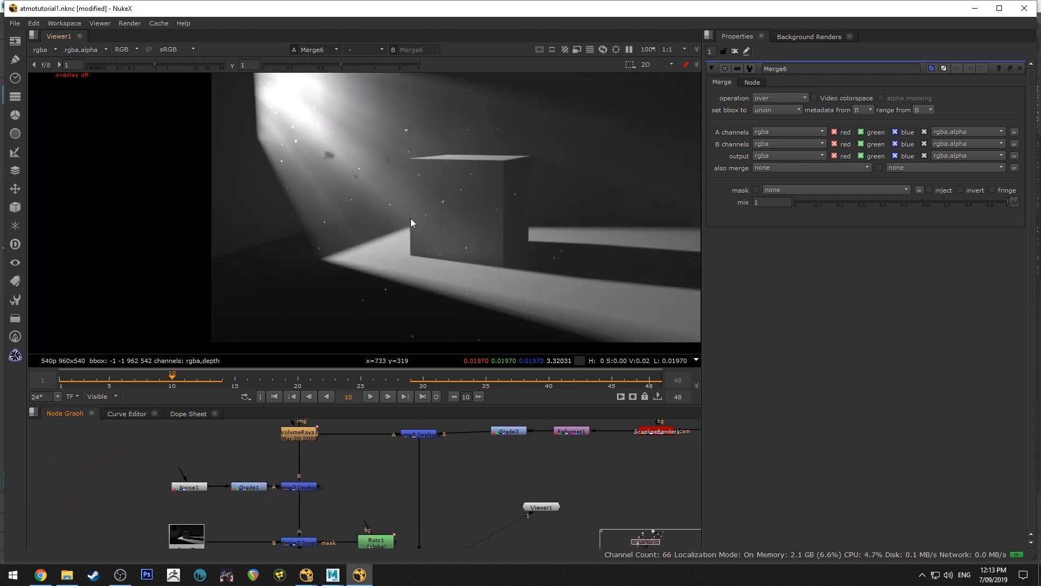
pyautogui.moveTo(375, 185); pyautogui.dragTo(272, 141, button='middle')
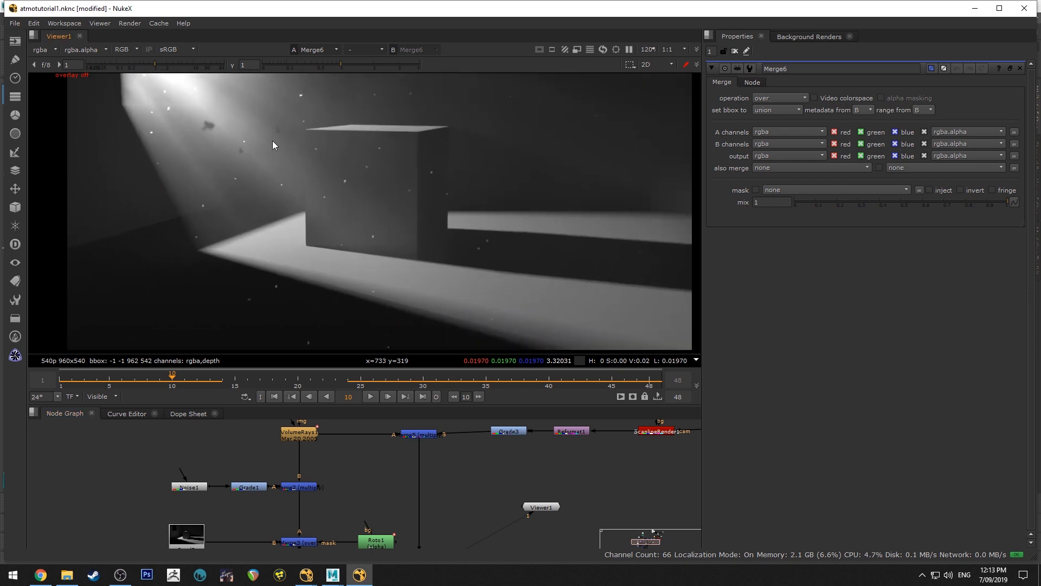
pyautogui.moveTo(209, 129); pyautogui.dragTo(298, 154, button='middle')
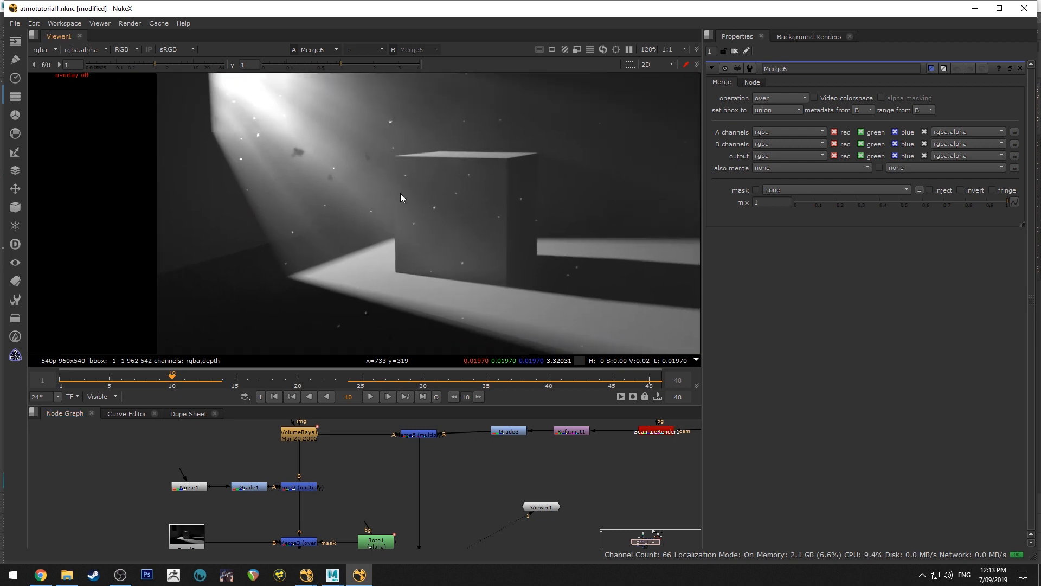
pyautogui.moveTo(439, 212); pyautogui.dragTo(394, 228, button='middle')
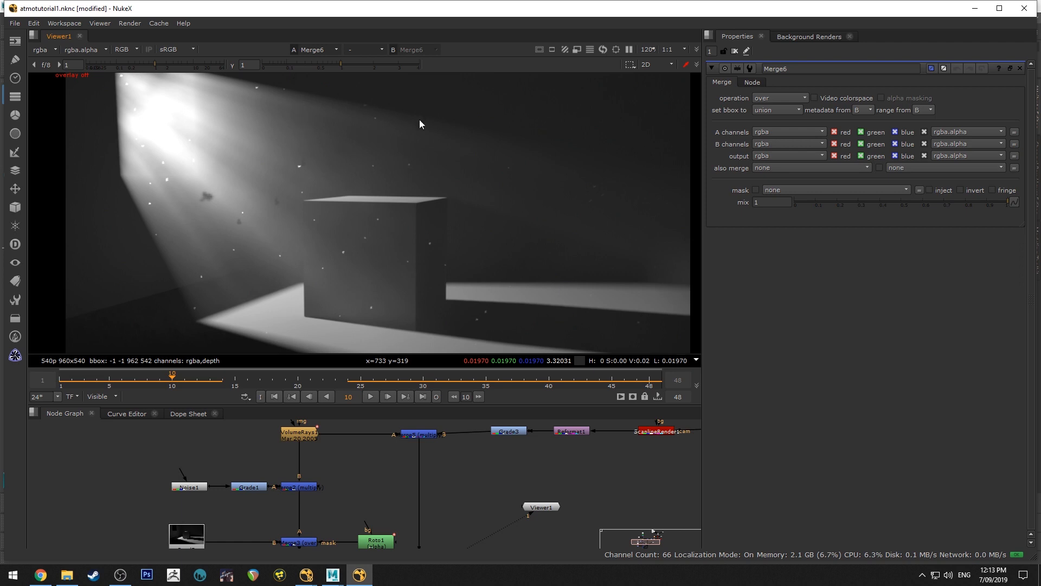
# Fit the dust composite in view, play the shot, and stop at frame 22 to review the dust in the beam
pyautogui.moveTo(360, 350); pyautogui.dragTo(406, 280, button='middle')
pyautogui.scroll(-3, 472, 197)
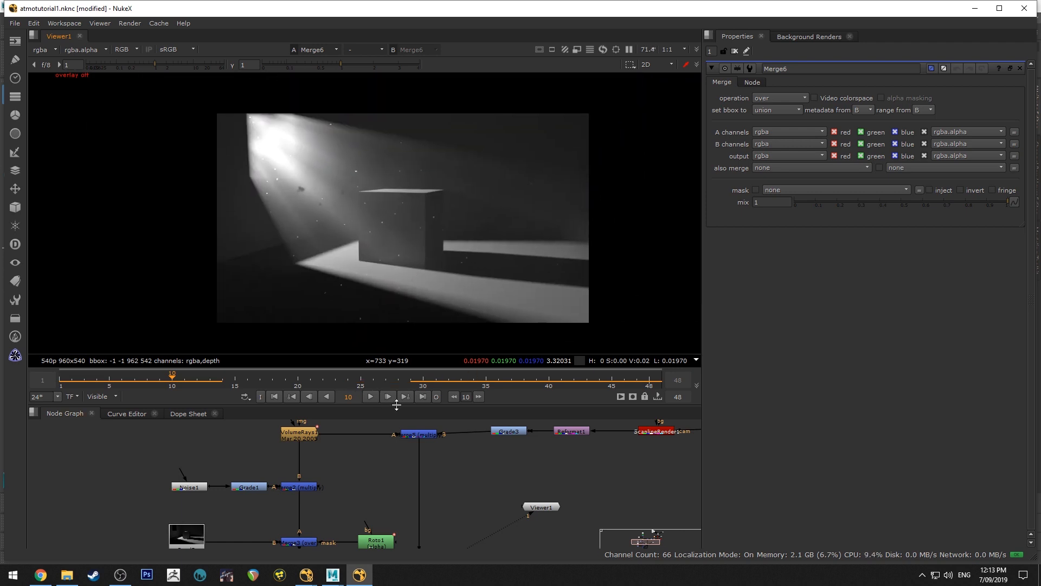
pyautogui.press('l')
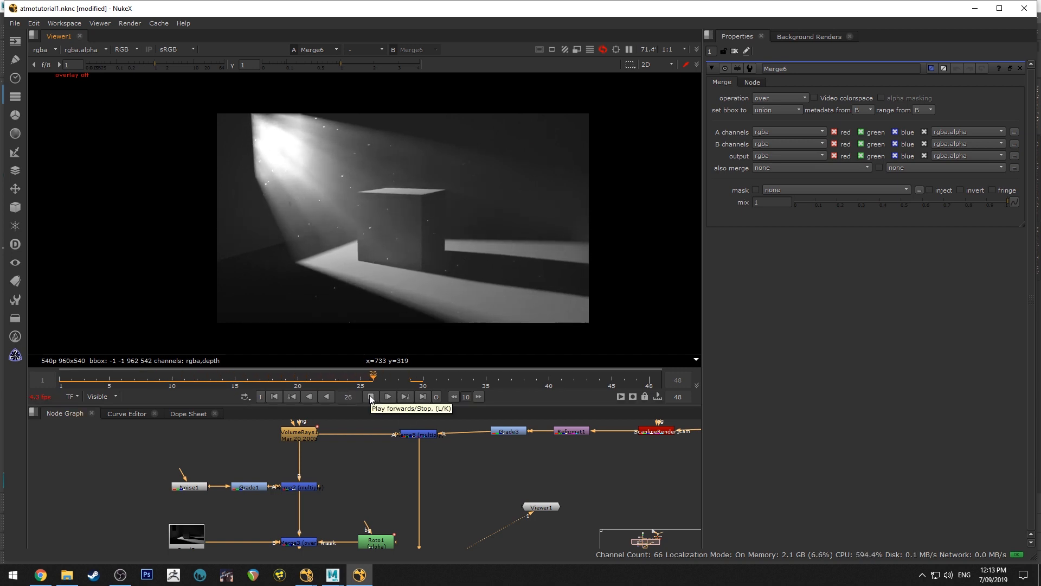
pyautogui.click(371, 396)
pyautogui.click(333, 380)
pyautogui.click(368, 396)
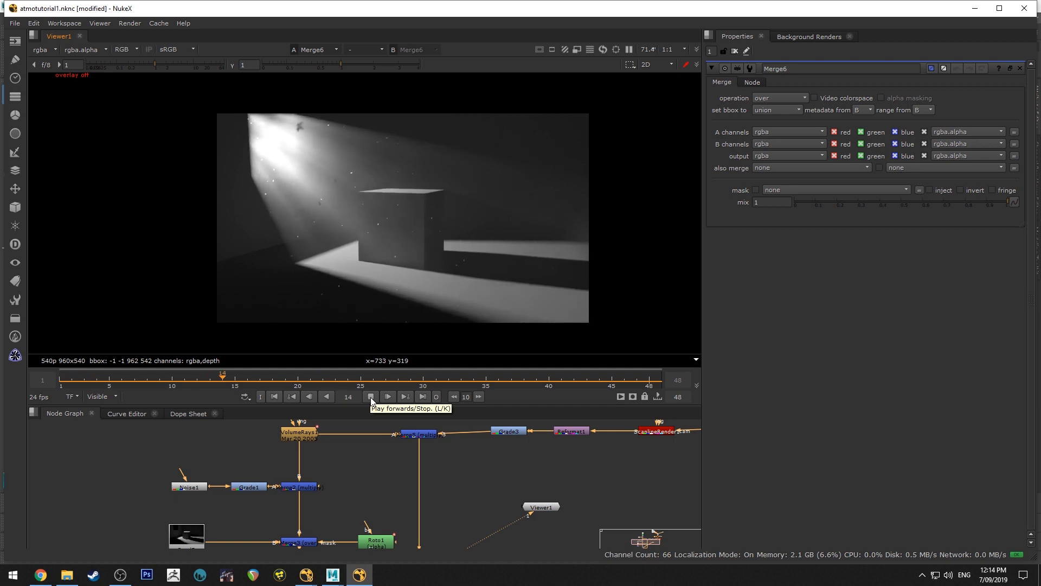
pyautogui.click(371, 397)
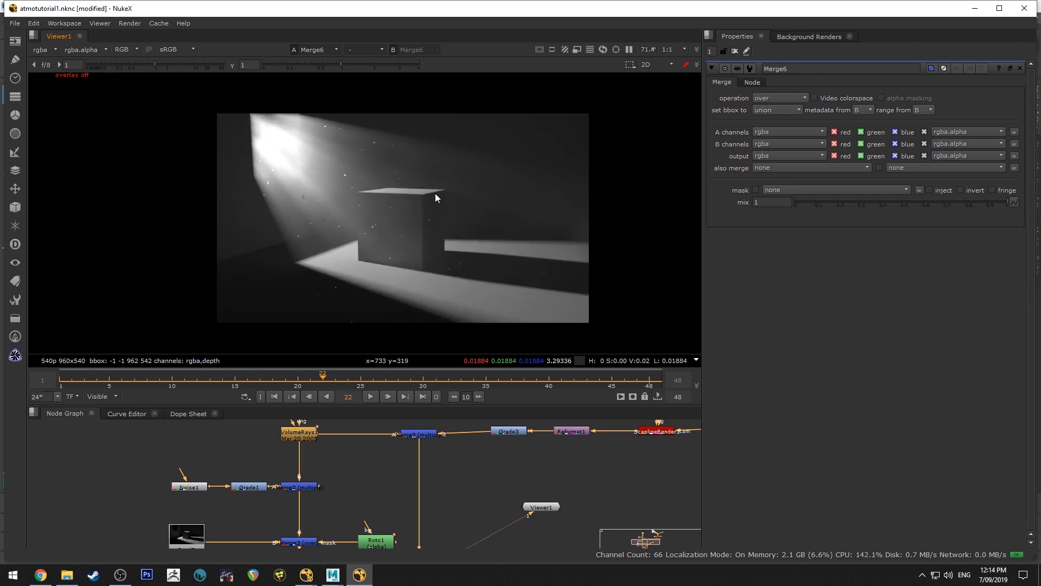
# View the dust-free Merge3 result, then compare it with the final Merge6 composite at frame 22
pyautogui.moveTo(347, 489); pyautogui.dragTo(356, 431, button='middle')
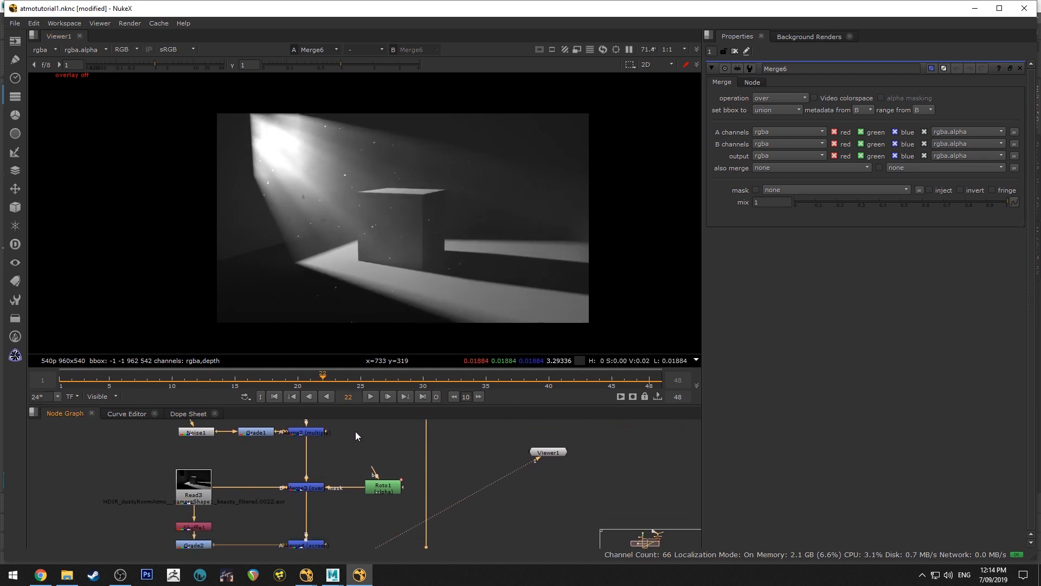
pyautogui.doubleClick(316, 484)
pyautogui.press('1')
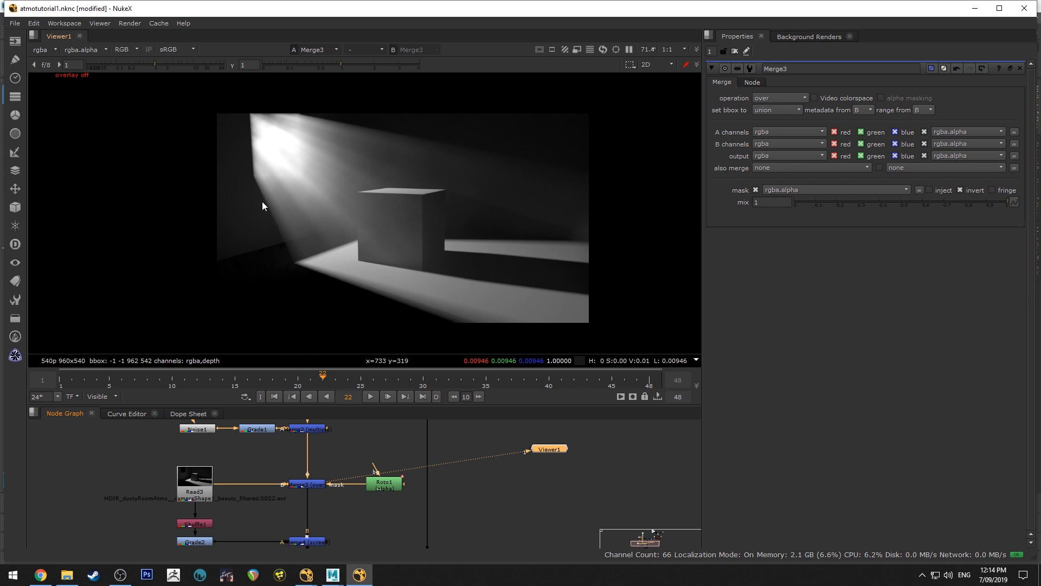
pyautogui.moveTo(345, 451); pyautogui.dragTo(353, 484, button='middle')
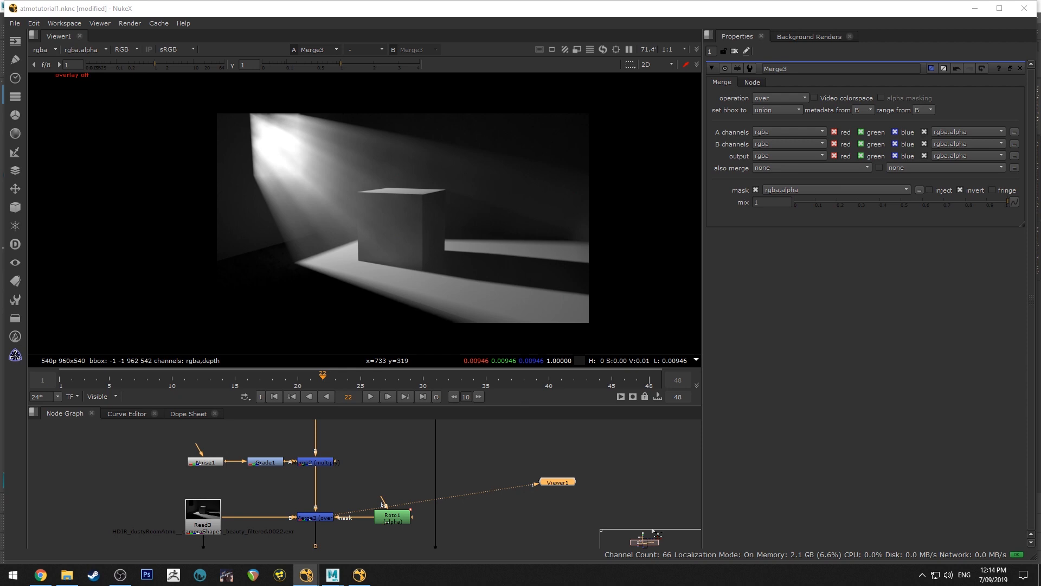
pyautogui.hotkey('alt', 'Tab')
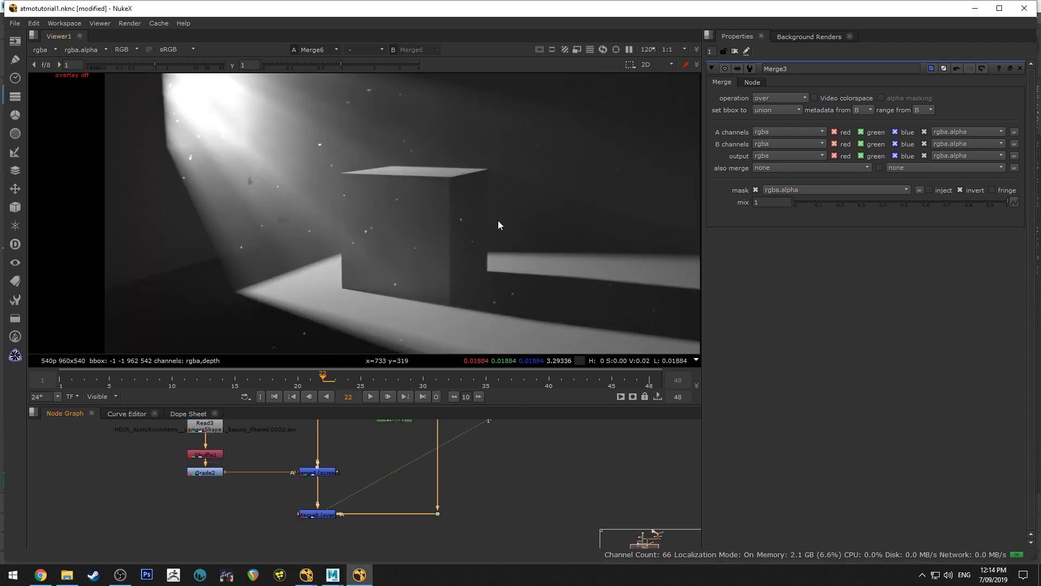
pyautogui.scroll(1, 394, 207)
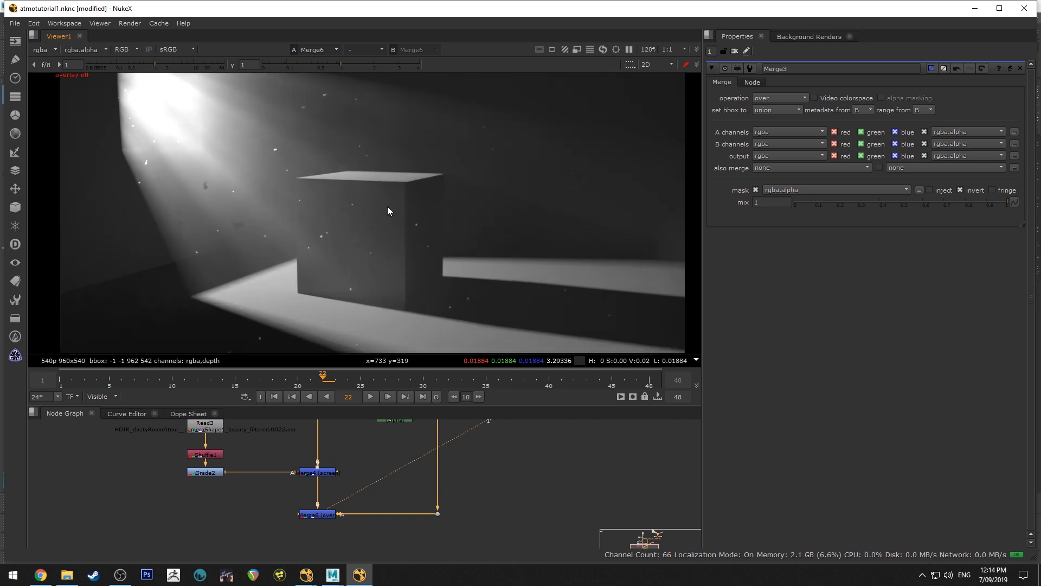
# Open the recent comp synthRoomShot1a.nknc
pyautogui.press('o')
pyautogui.click(15, 23)
pyautogui.moveTo(57, 55)
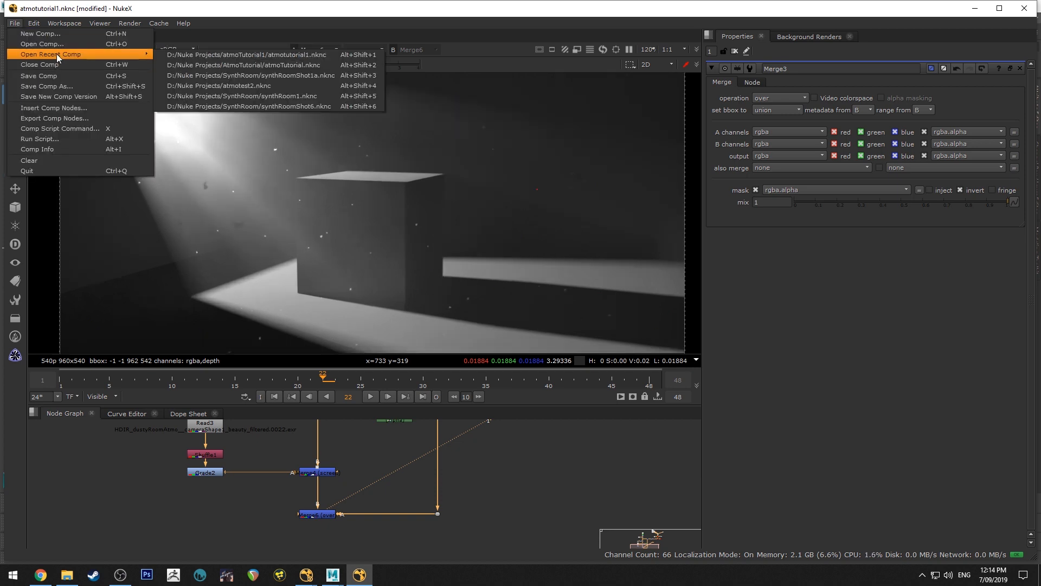
pyautogui.click(351, 74)
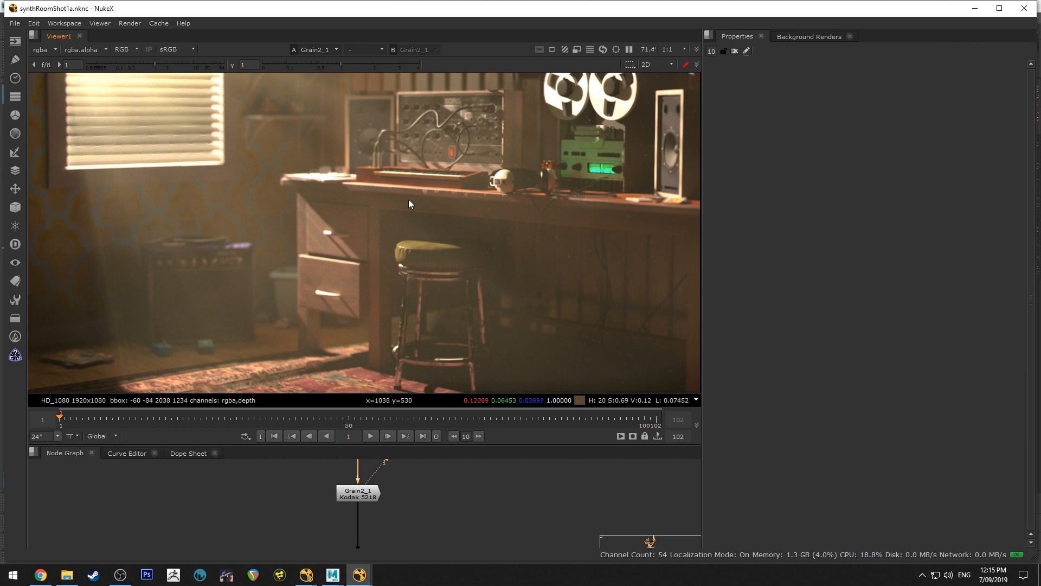
# Examine the haze and dust around the window, desk and tape machine in the synth room shot
pyautogui.moveTo(409, 199); pyautogui.dragTo(408, 222, button='middle')
pyautogui.scroll(-1, 517, 271)
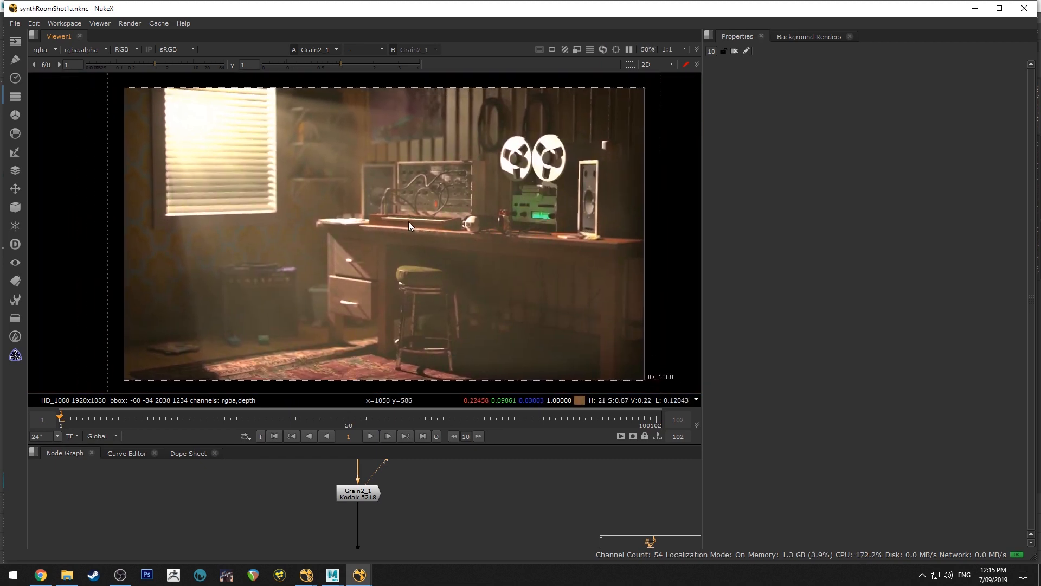
pyautogui.scroll(3, 409, 260)
pyautogui.scroll(5, 539, 317)
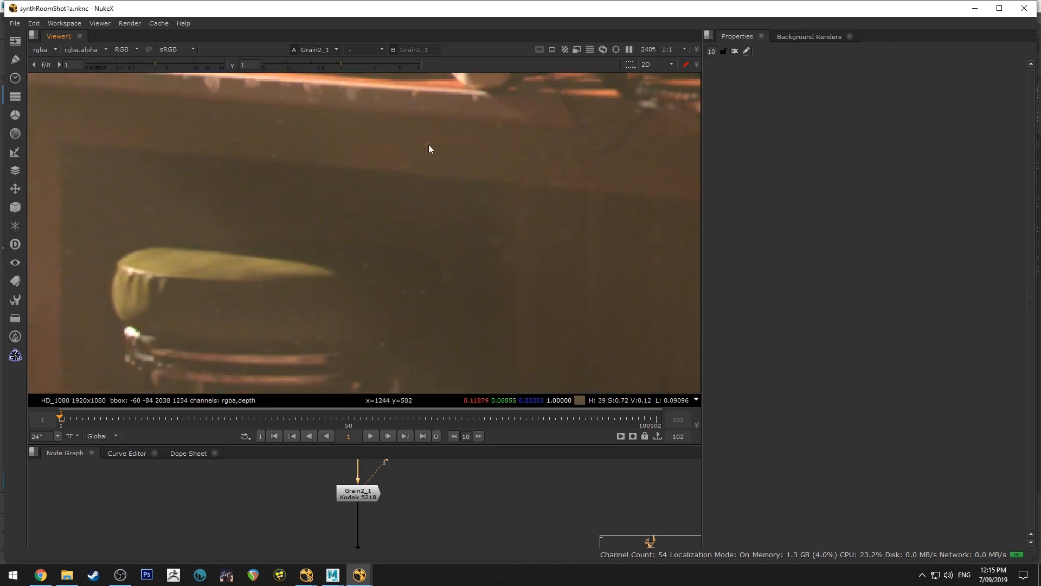
pyautogui.moveTo(460, 295); pyautogui.dragTo(326, 284, button='middle')
pyautogui.scroll(-3, 300, 257)
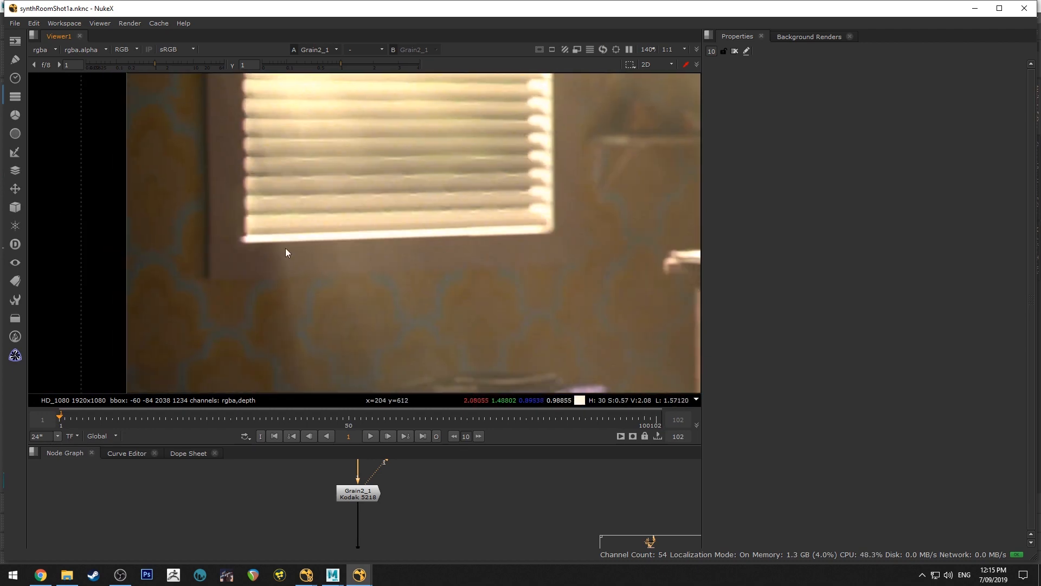
pyautogui.moveTo(400, 320)
pyautogui.mouseDown(button='middle')
pyautogui.moveTo(364, 291)
pyautogui.moveTo(211, 278)
pyautogui.mouseUp(button='middle')
pyautogui.moveTo(524, 281); pyautogui.dragTo(339, 200, button='middle')
pyautogui.moveTo(471, 200); pyautogui.dragTo(417, 236, button='middle')
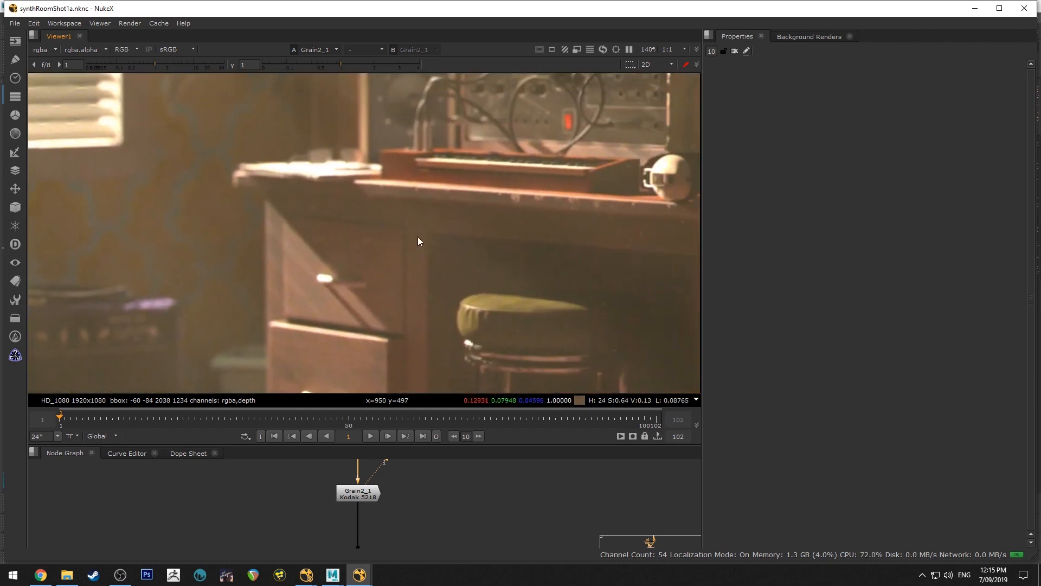
pyautogui.scroll(-5, 418, 237)
pyautogui.scroll(4, 486, 210)
pyautogui.scroll(2, 453, 226)
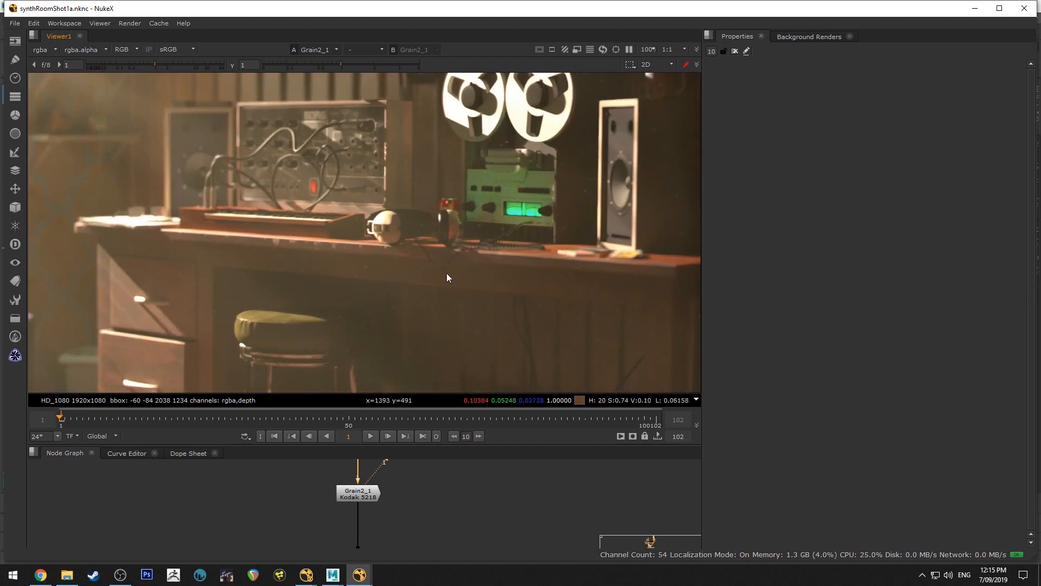
# Inspect the atmosphere over the drawers, the amplifier and the dark area around the stool up close
pyautogui.moveTo(447, 276); pyautogui.dragTo(493, 181, button='middle')
pyautogui.scroll(-1, 460, 223)
pyautogui.scroll(1, 415, 201)
pyautogui.scroll(1, 450, 258)
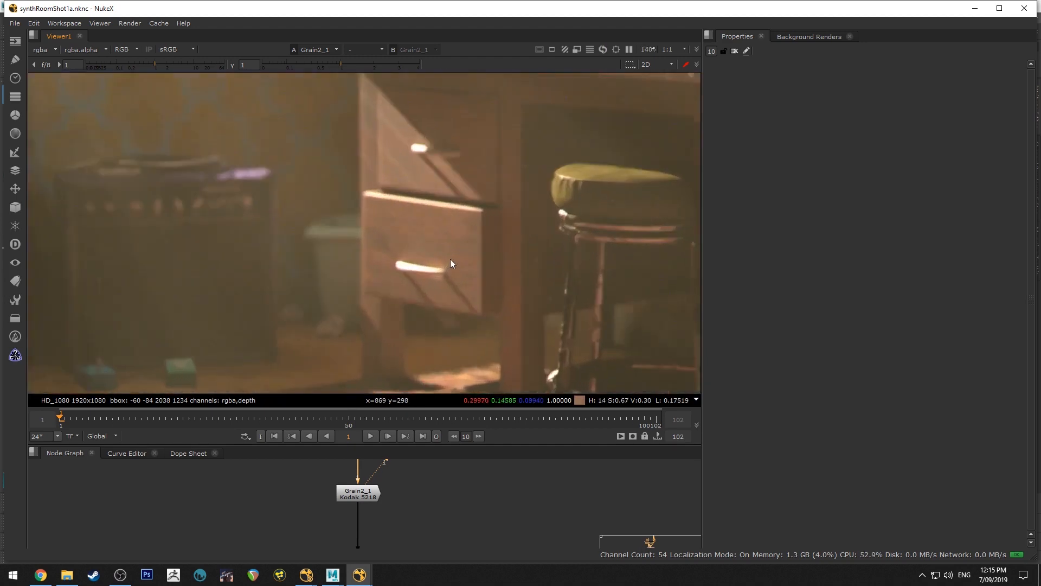
pyautogui.scroll(-3, 439, 255)
pyautogui.scroll(3, 374, 258)
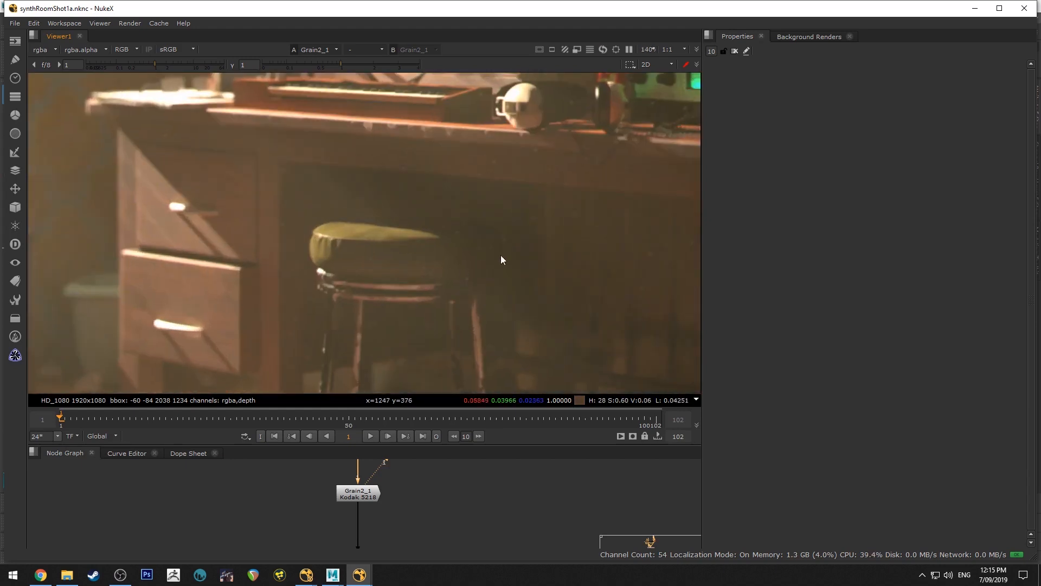
pyautogui.moveTo(501, 259); pyautogui.dragTo(452, 312, button='middle')
pyautogui.moveTo(401, 519); pyautogui.dragTo(492, 530, button='middle')
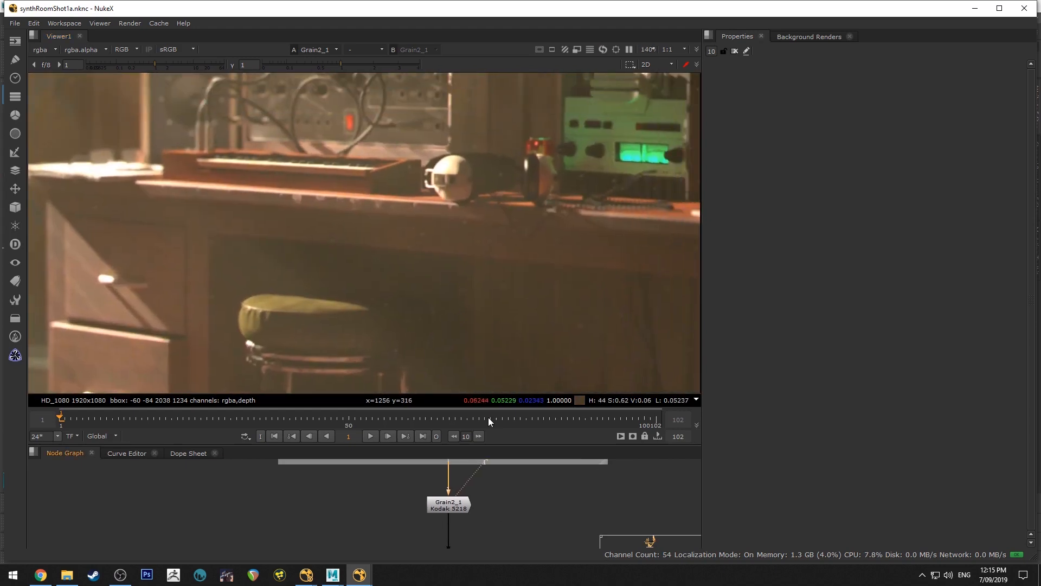
pyautogui.scroll(-1, 456, 278)
pyautogui.scroll(1, 339, 277)
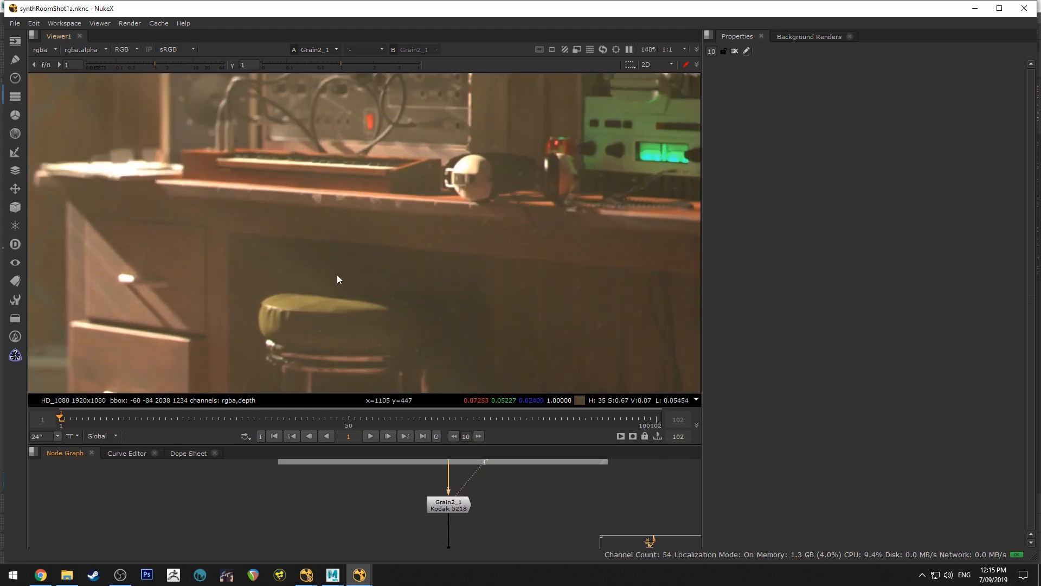
# Enlarge the node graph, find the Read15 depth branch, and view the graded depth pass at Grade2
pyautogui.scroll(-3, 418, 472)
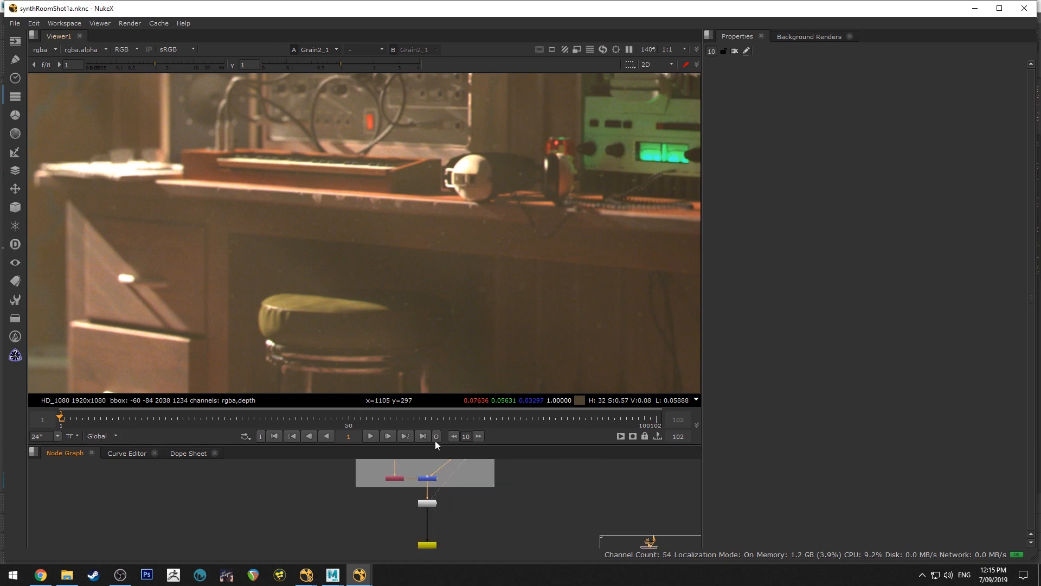
pyautogui.moveTo(442, 446); pyautogui.dragTo(456, 293)
pyautogui.moveTo(516, 325); pyautogui.dragTo(474, 581, button='middle')
pyautogui.moveTo(445, 373); pyautogui.dragTo(261, 475, button='middle')
pyautogui.moveTo(272, 430); pyautogui.dragTo(370, 410, button='middle')
pyautogui.scroll(6, 325, 425)
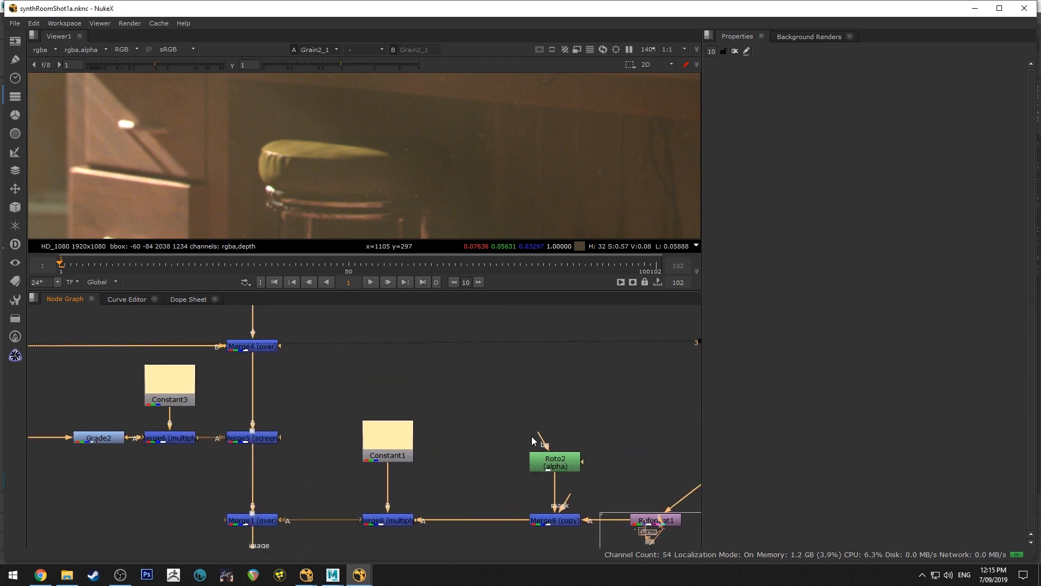
pyautogui.moveTo(496, 405); pyautogui.dragTo(549, 428, button='middle')
pyautogui.moveTo(320, 407)
pyautogui.mouseDown(button='middle')
pyautogui.moveTo(366, 419)
pyautogui.moveTo(356, 421)
pyautogui.mouseUp(button='middle')
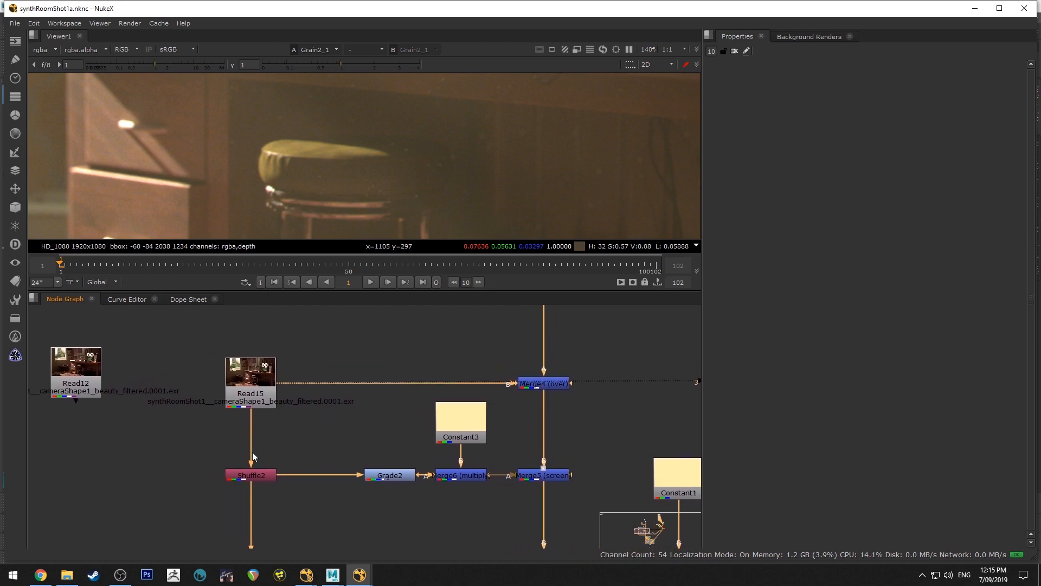
pyautogui.click(265, 475)
pyautogui.click(403, 477)
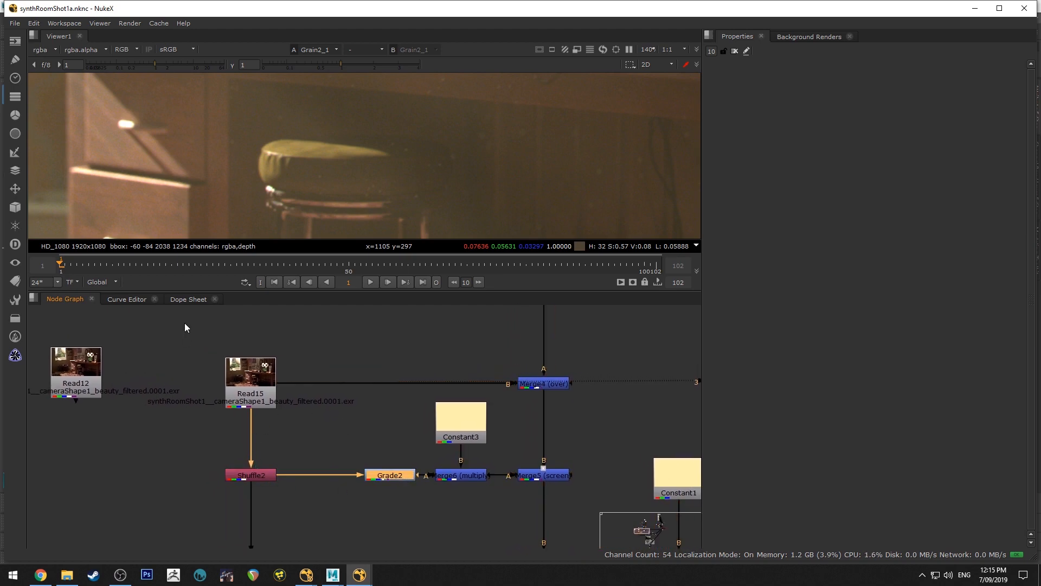
pyautogui.press('1')
pyautogui.scroll(-6, 386, 217)
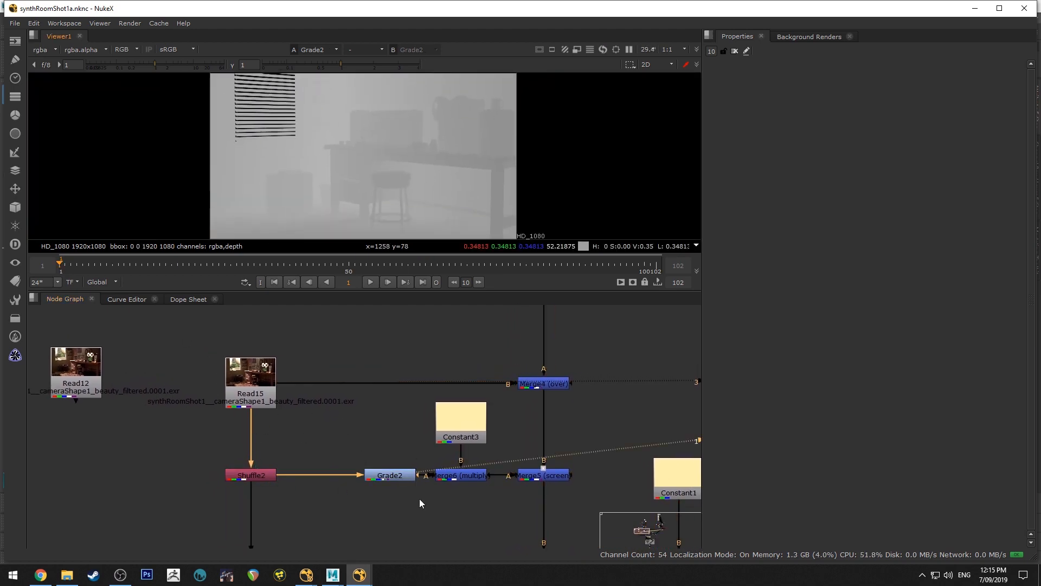
# View the colour-tinted depth haze at Merge6, then the screened result at Merge5
pyautogui.click(463, 475)
pyautogui.press('1')
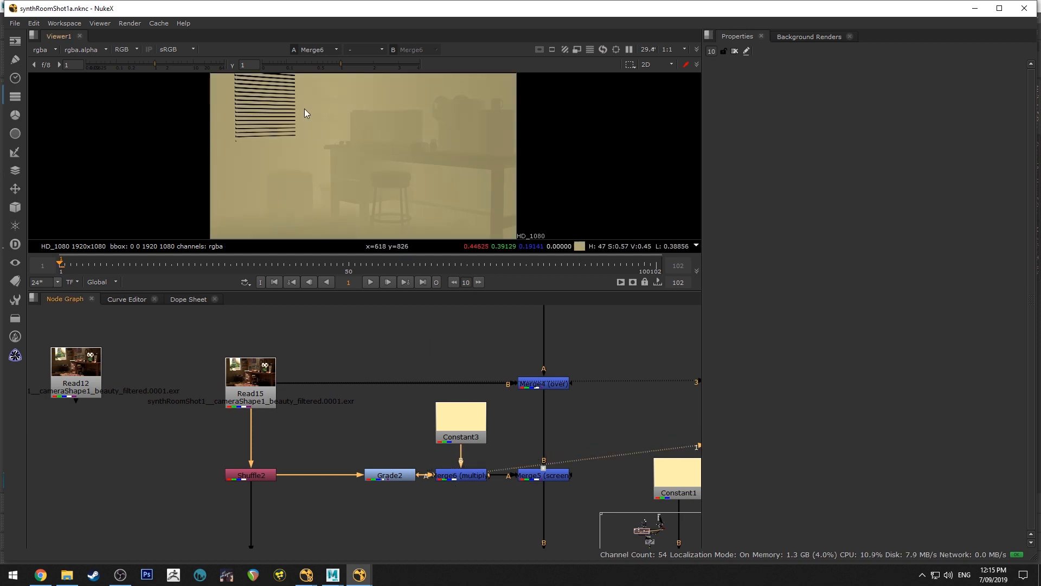
pyautogui.moveTo(498, 484); pyautogui.dragTo(414, 399, button='middle')
pyautogui.click(455, 391)
pyautogui.press('1')
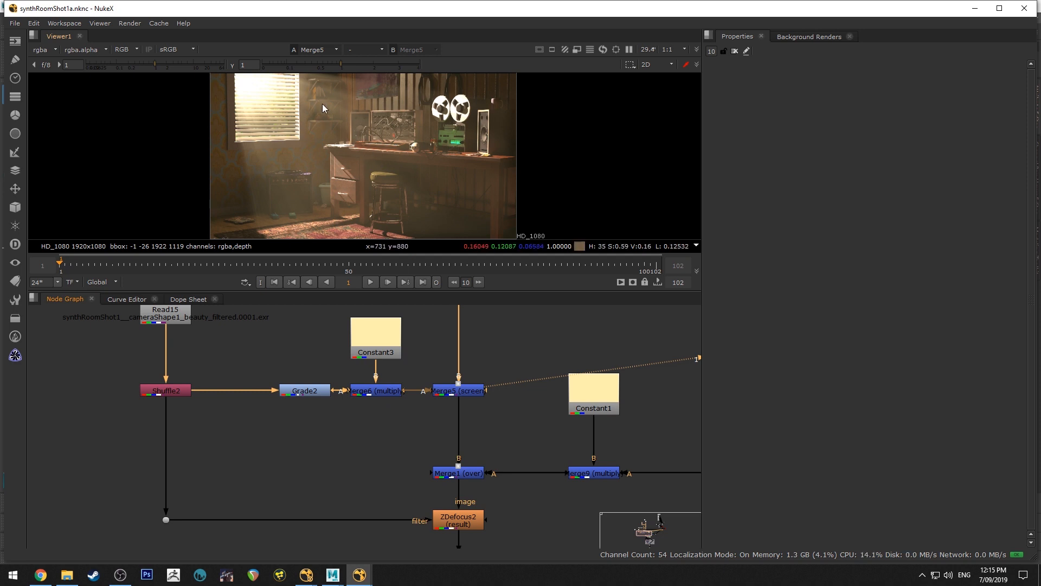
# View the ZDefocus2 depth-of-field result and the Vignette node's output
pyautogui.moveTo(421, 440); pyautogui.dragTo(405, 392, button='middle')
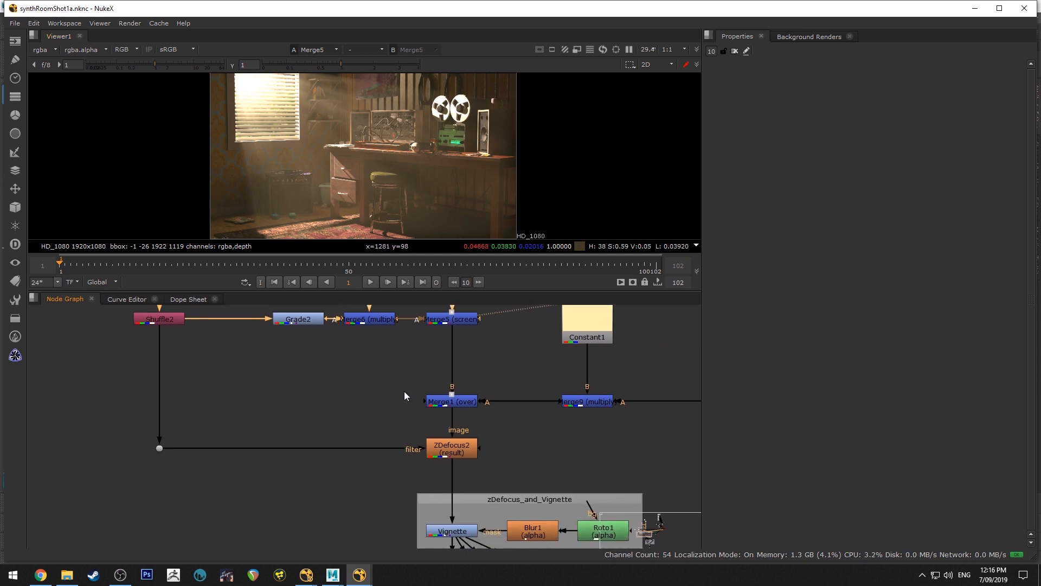
pyautogui.click(452, 450)
pyautogui.press('1')
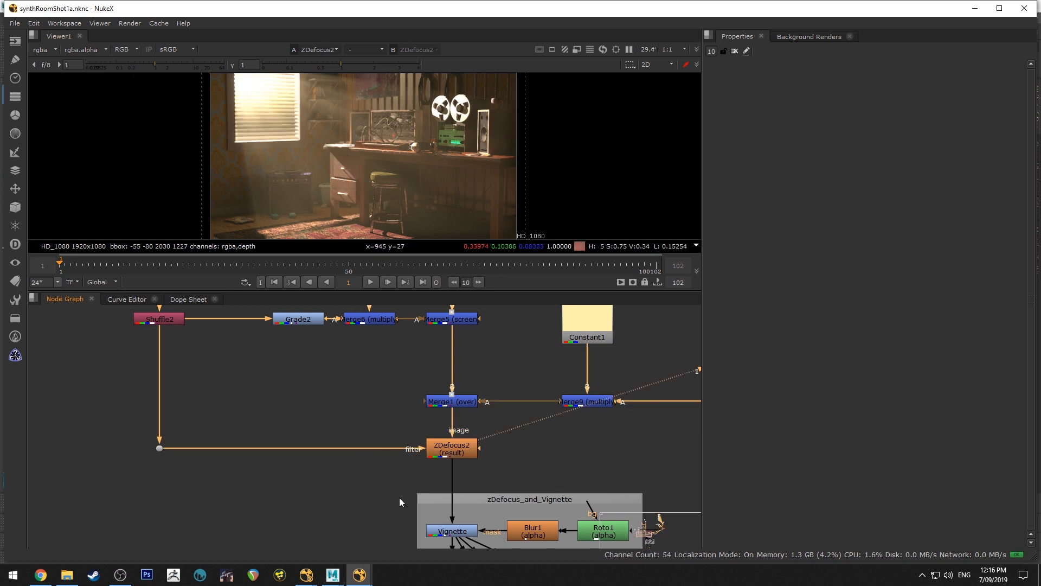
pyautogui.moveTo(406, 500); pyautogui.dragTo(421, 372, button='middle')
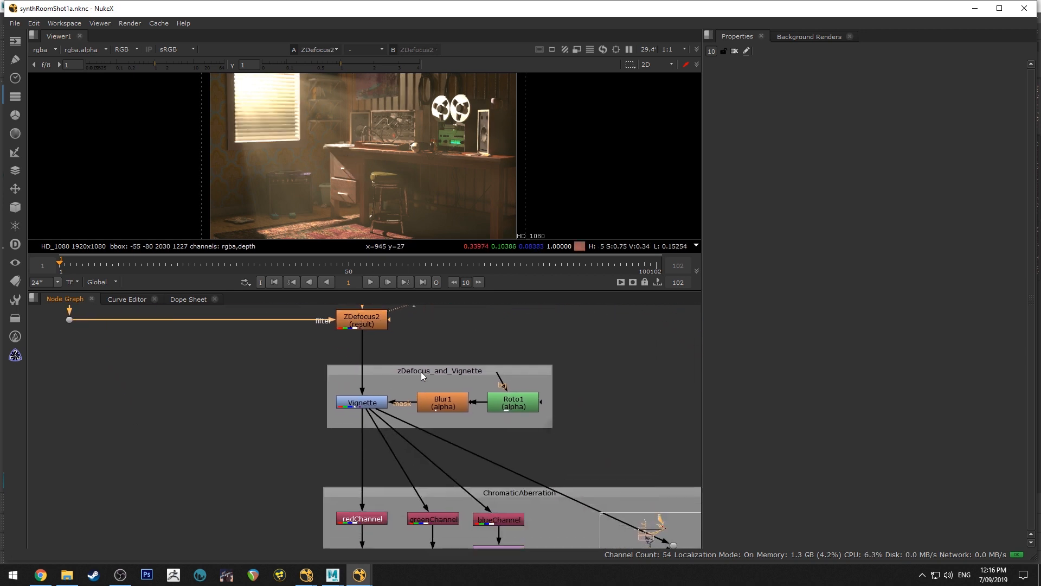
pyautogui.click(400, 380)
pyautogui.click(373, 403)
pyautogui.press('1')
# Go past the chromatic aberration group and view the composite at Merge7
pyautogui.click(372, 464)
pyautogui.moveTo(371, 465); pyautogui.dragTo(332, 350, button='middle')
pyautogui.moveTo(428, 494); pyautogui.dragTo(337, 341, button='middle')
pyautogui.click(400, 391)
pyautogui.press('1')
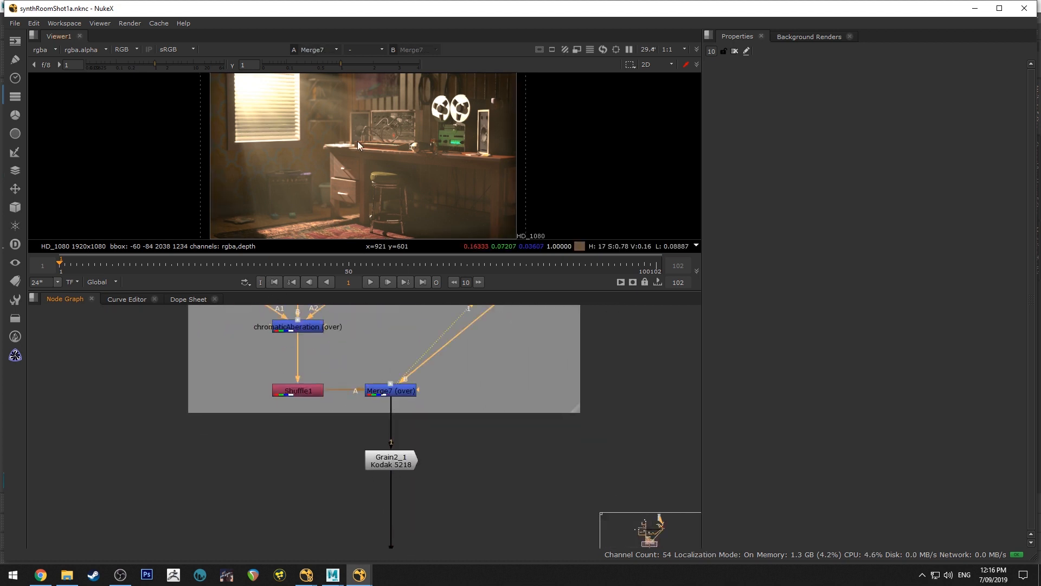
pyautogui.scroll(4, 358, 142)
pyautogui.scroll(-4, 370, 156)
# Examine the Radial1 and VolumeRays branch of the graph and the window light in the Merge7 image
pyautogui.moveTo(217, 371); pyautogui.dragTo(334, 459, button='middle')
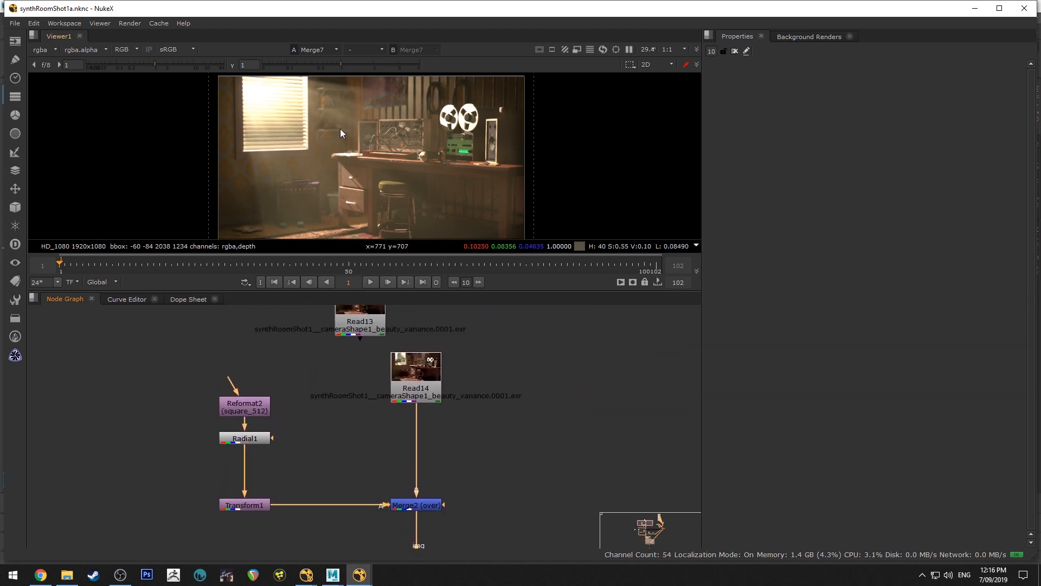
pyautogui.click(257, 412)
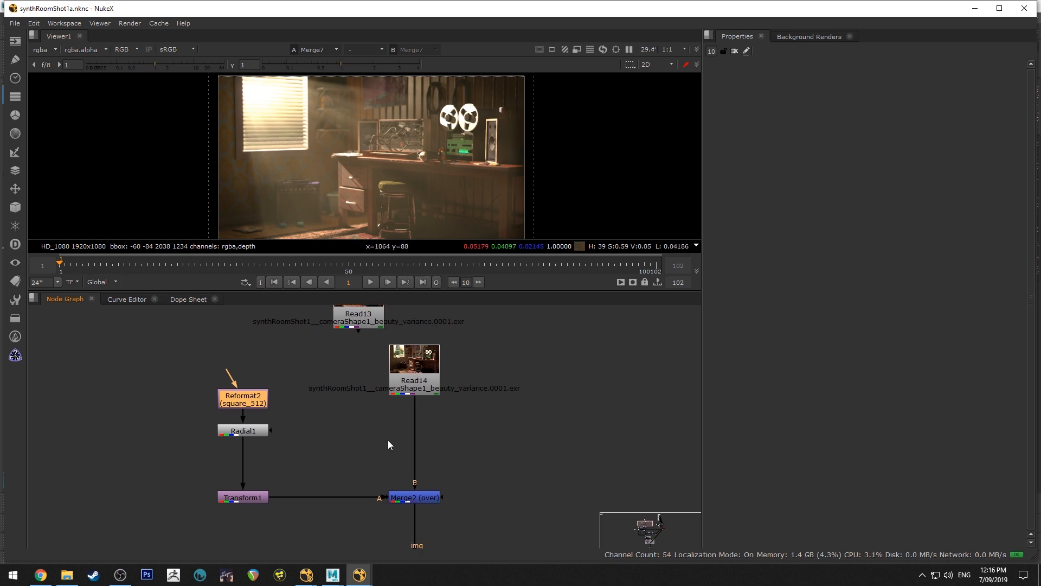
pyautogui.moveTo(388, 440); pyautogui.dragTo(258, 310, button='middle')
pyautogui.scroll(2, 369, 171)
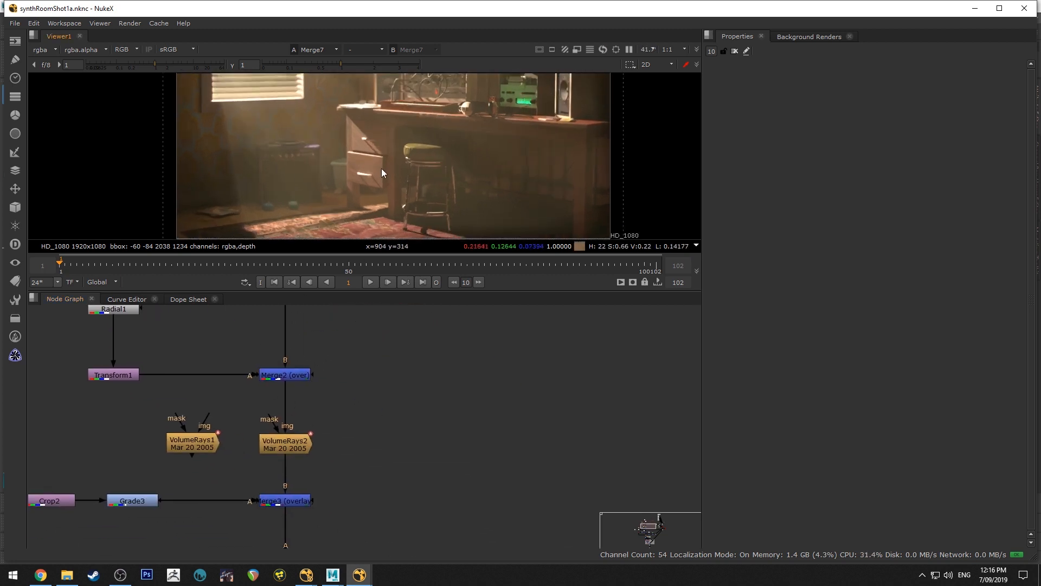
pyautogui.scroll(3, 396, 171)
pyautogui.scroll(-3, 385, 197)
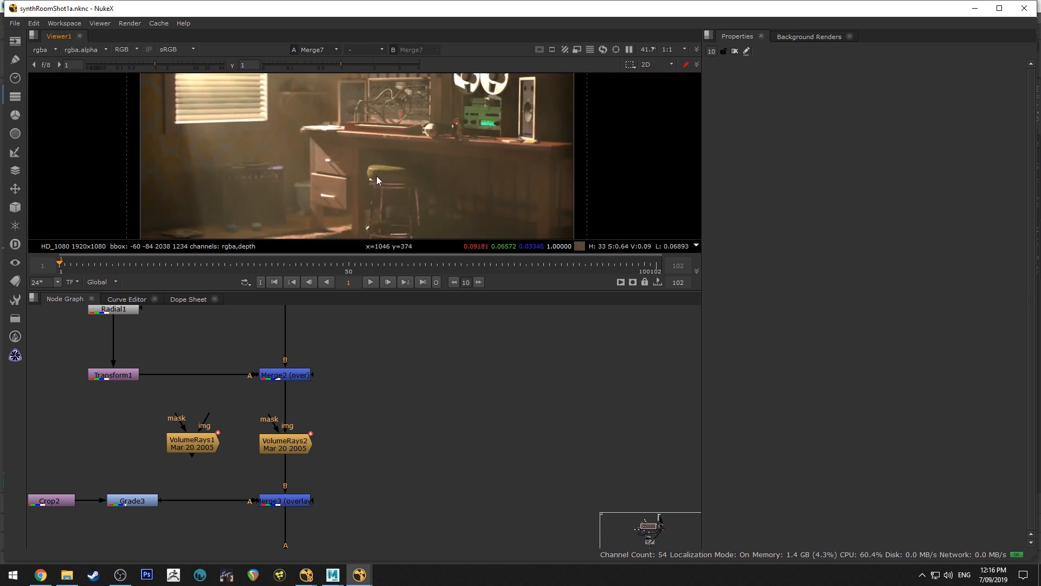
# Enlarge the viewer above the node graph and examine the Merge7 composite's window light, floor haze and desk up close, then the whole frame
pyautogui.moveTo(336, 164); pyautogui.dragTo(378, 222, button='middle')
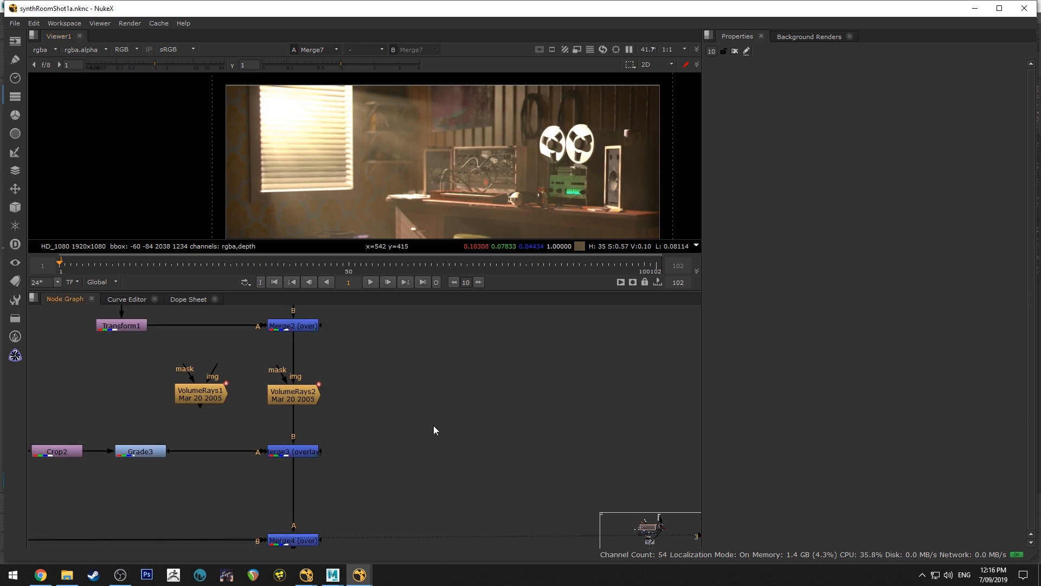
pyautogui.scroll(-5, 407, 439)
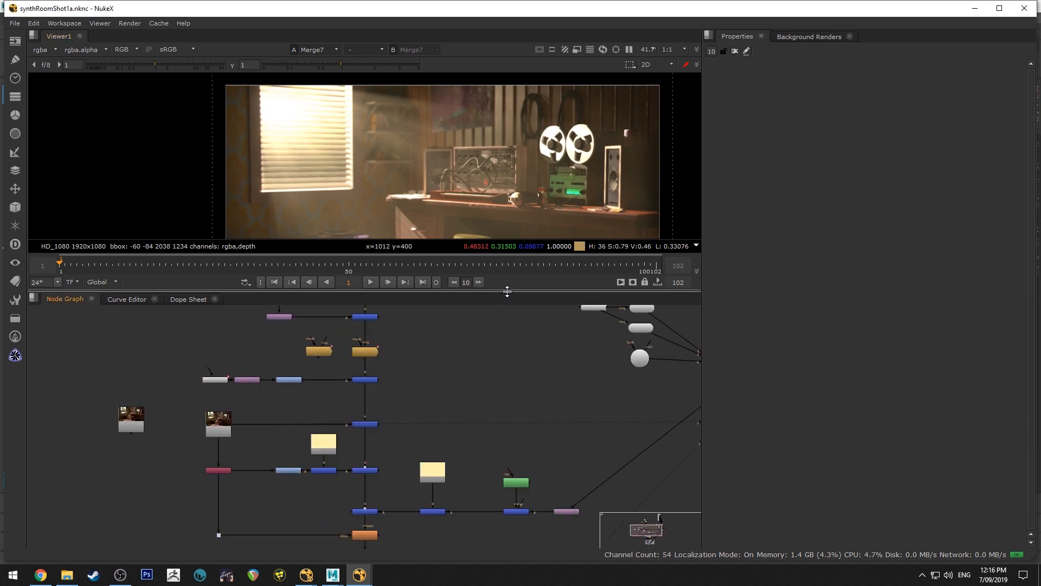
pyautogui.moveTo(506, 291); pyautogui.dragTo(504, 384)
pyautogui.moveTo(476, 283); pyautogui.dragTo(395, 162, button='middle')
pyautogui.scroll(5, 396, 162)
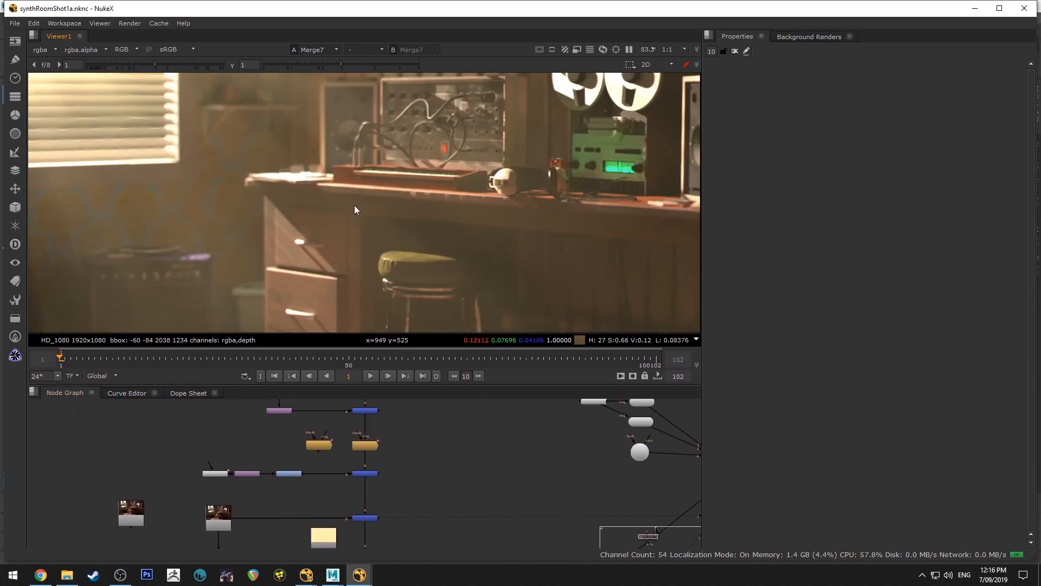
pyautogui.scroll(-3, 436, 160)
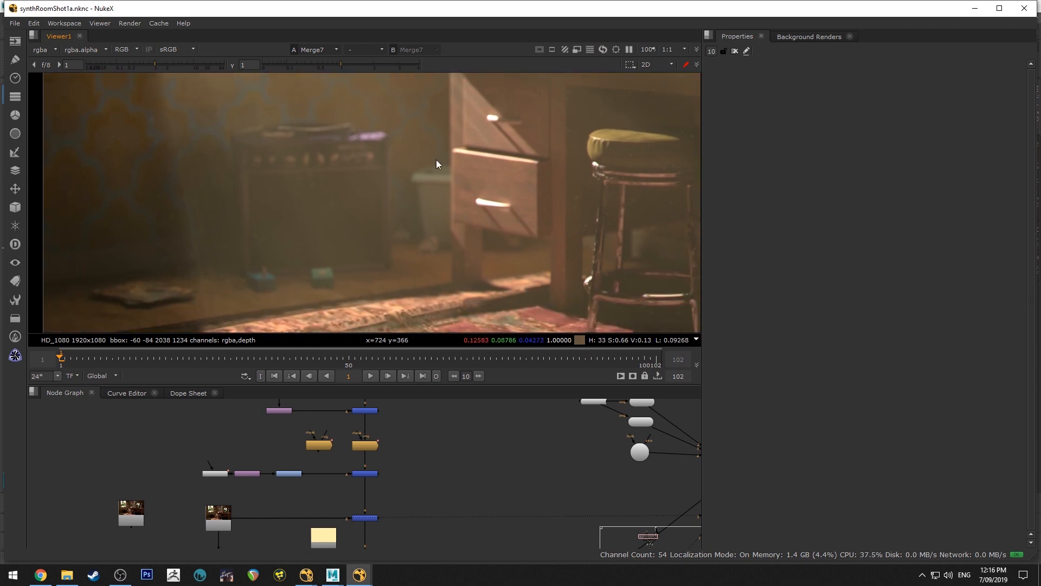
pyautogui.moveTo(443, 201); pyautogui.dragTo(349, 259, button='middle')
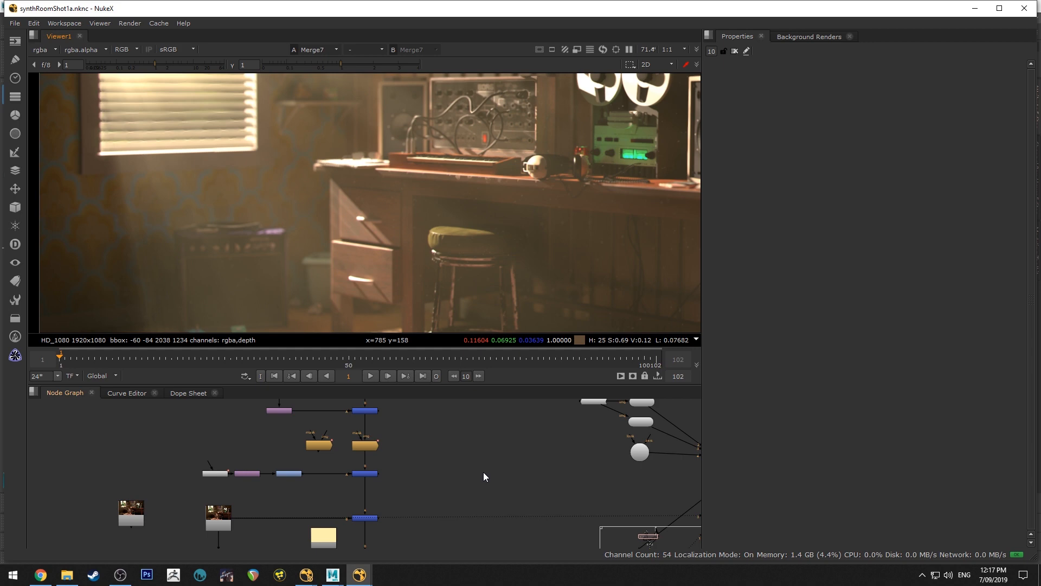
pyautogui.scroll(-6, 467, 253)
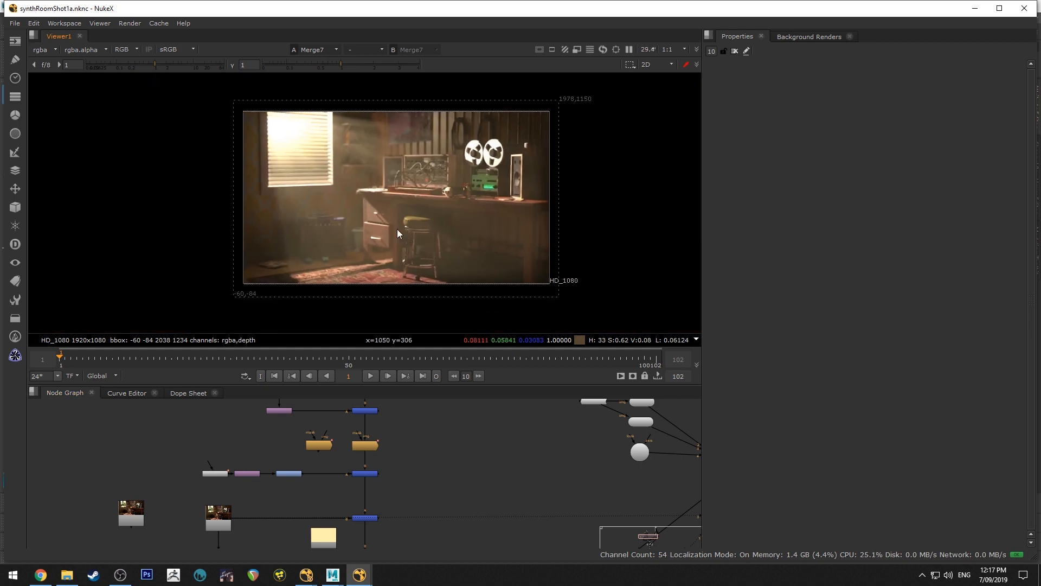